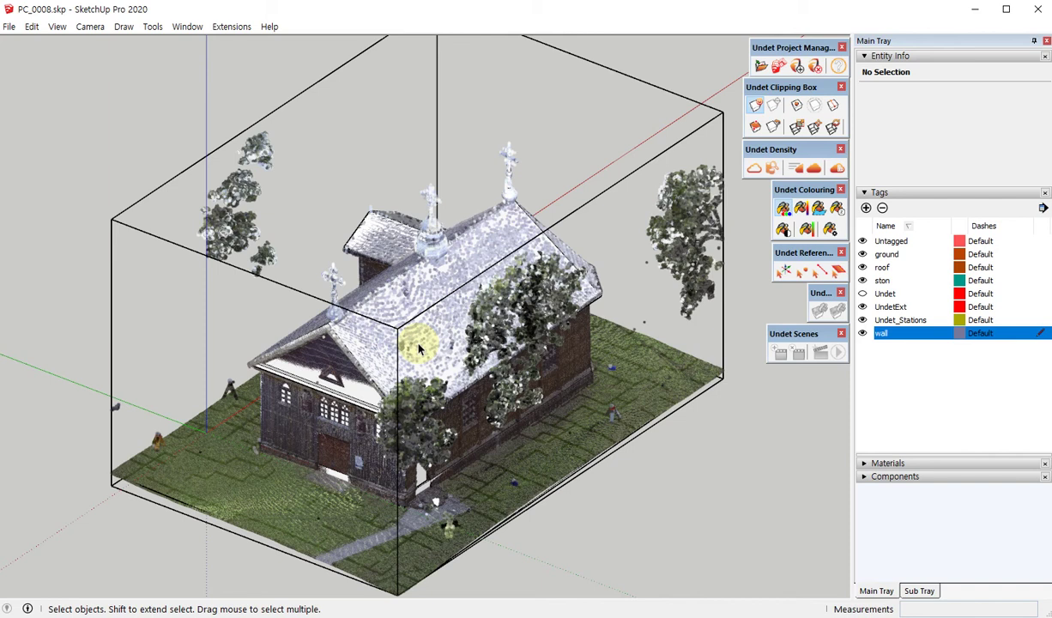
- Orbit and zoom around the church point cloud to frame the brown front door
mouse_move(330, 343)
middle_down()
mouse_move(497, 286)
mouse_move(430, 395)
mouse_move(294, 387)
mouse_move(573, 414)
mouse_move(598, 434)
middle_up()
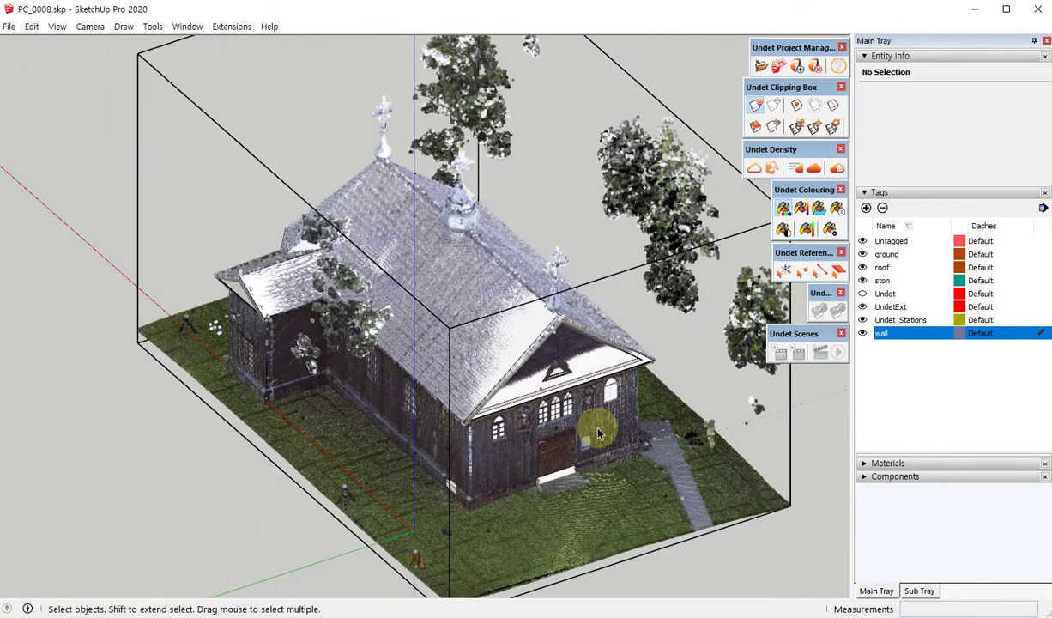
mouse_move(598, 433)
middle_down()
mouse_move(580, 383)
mouse_move(178, 398)
mouse_move(212, 359)
mouse_move(242, 357)
mouse_move(528, 446)
mouse_move(133, 361)
mouse_move(366, 413)
mouse_move(315, 433)
middle_up()
mouse_move(408, 427)
middle_down()
mouse_move(498, 387)
mouse_move(370, 371)
mouse_move(615, 477)
middle_up()
scroll(495, 452, up, 5)
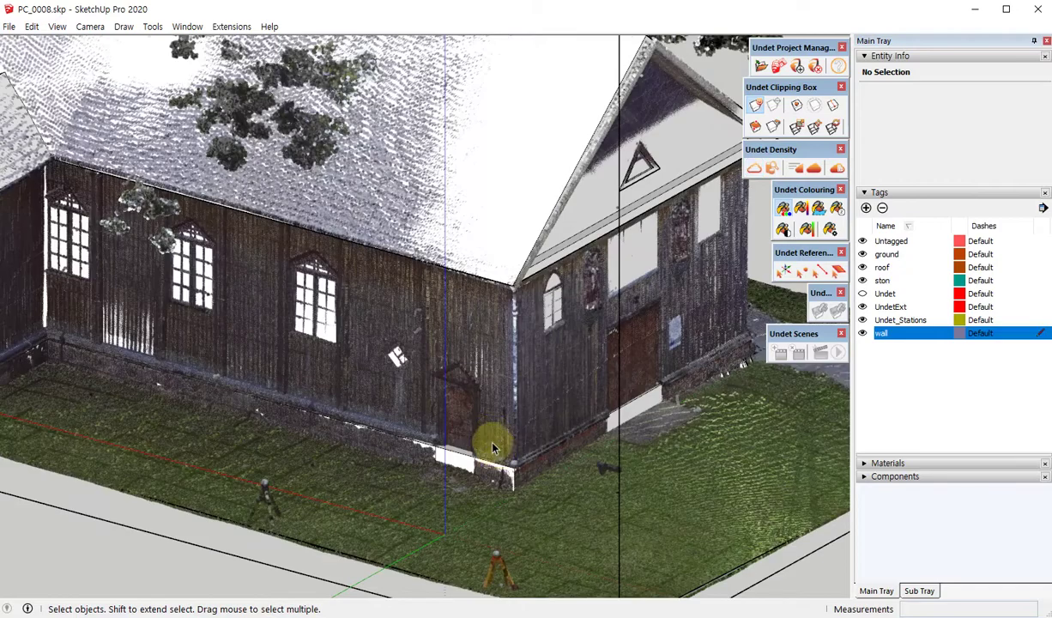
scroll(481, 437, up, 2)
scroll(460, 425, up, 3)
scroll(42, 364, down, 2)
scroll(235, 376, down, 3)
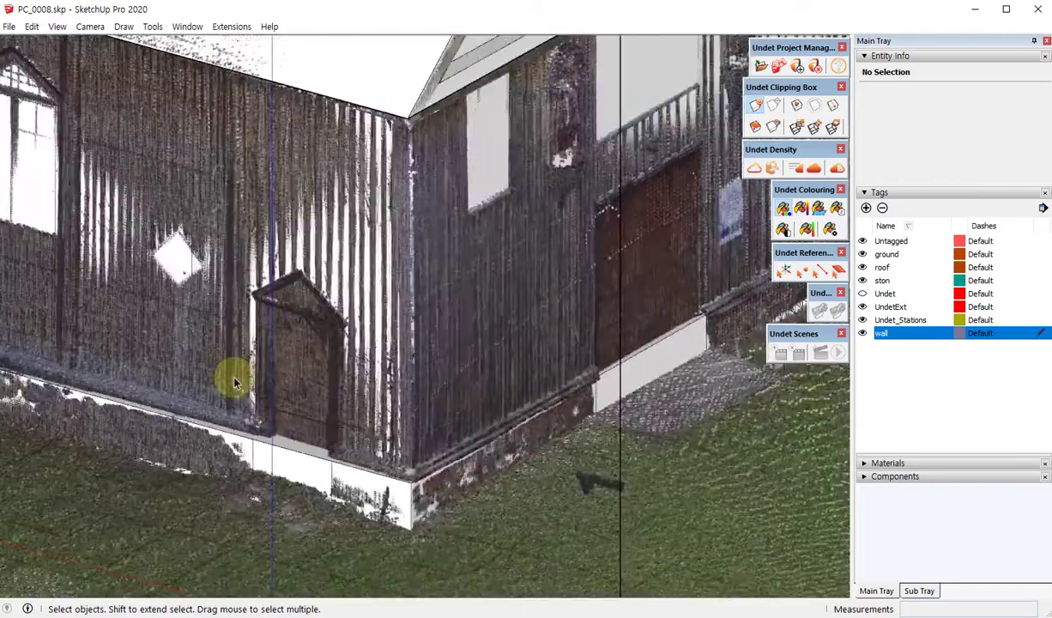
mouse_move(235, 376)
middle_down()
mouse_move(341, 324)
mouse_move(387, 391)
mouse_move(246, 286)
middle_up()
scroll(347, 230, up, 2)
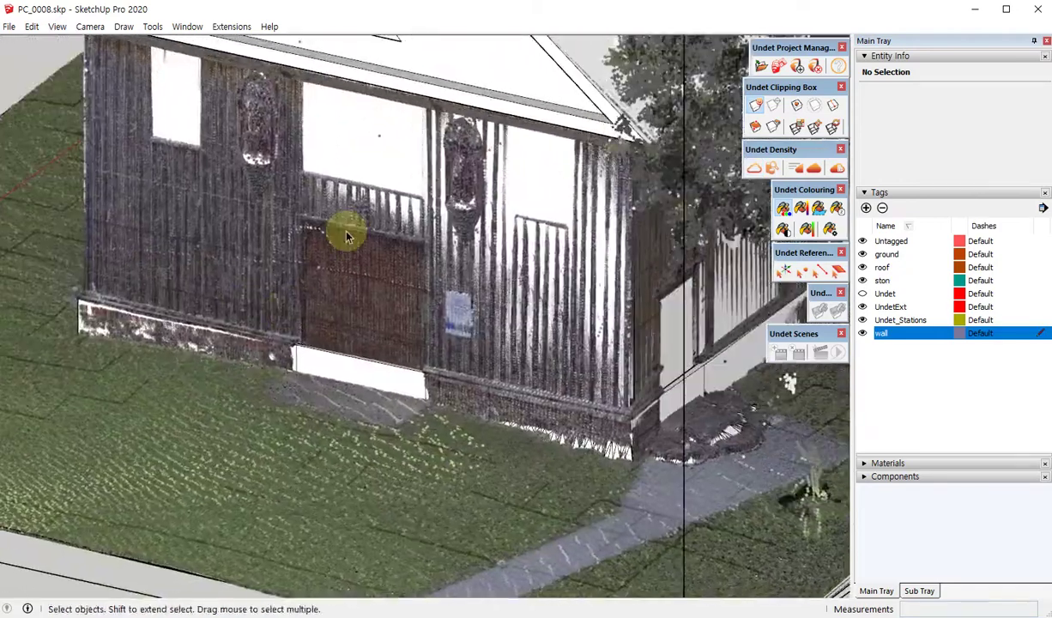
scroll(347, 233, up, 2)
scroll(358, 271, up, 2)
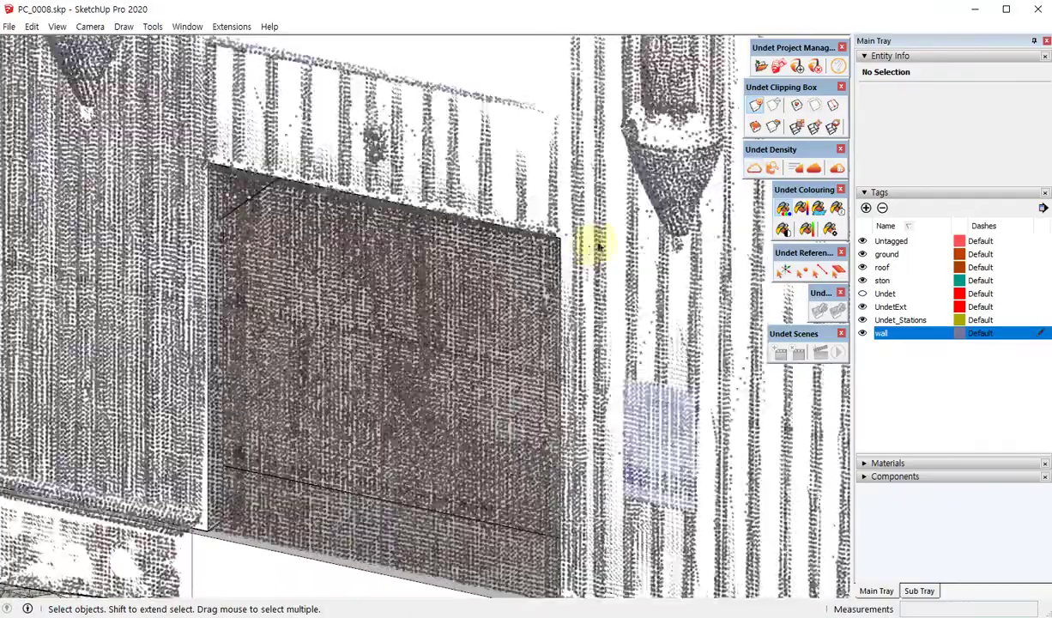
scroll(450, 181, down, 2)
middle_drag(450, 181, 446, 199)
scroll(463, 257, down, 3)
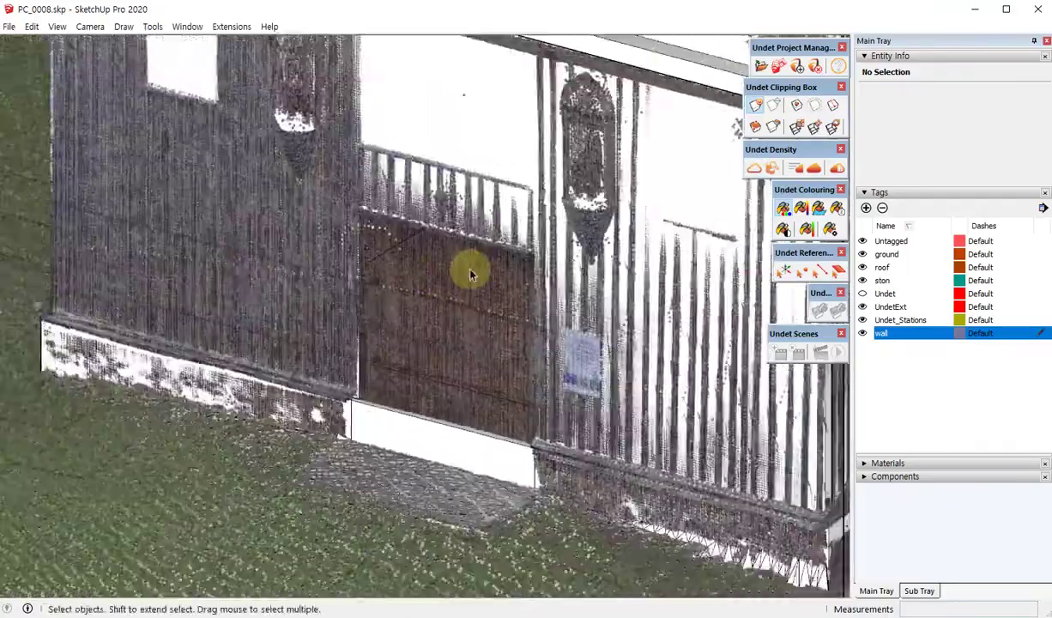
mouse_move(470, 270)
middle_down()
mouse_move(554, 304)
mouse_move(541, 351)
middle_up()
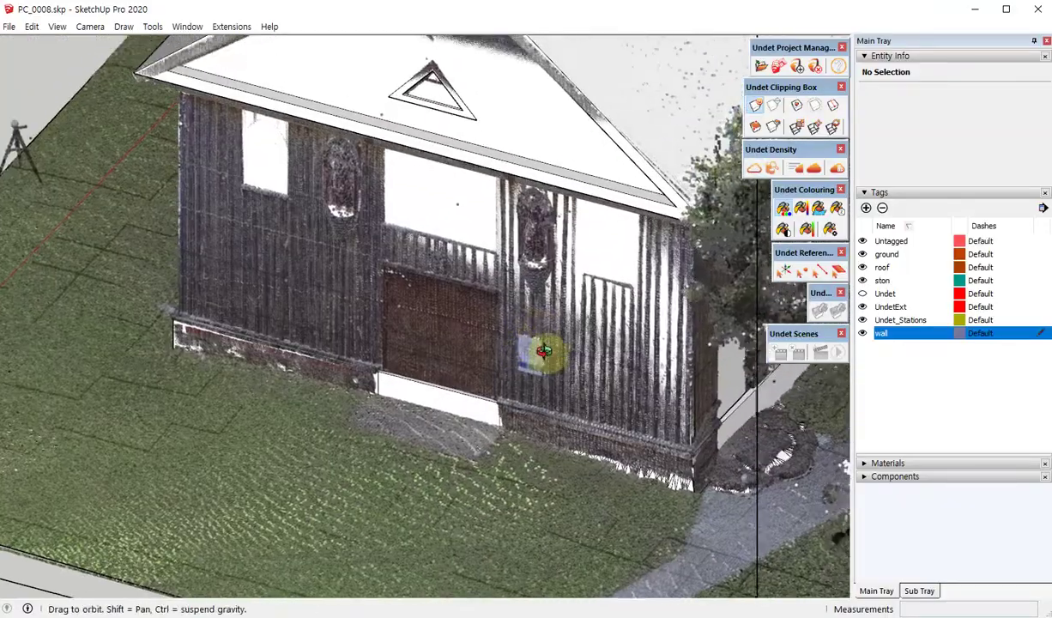
scroll(377, 225, up, 2)
scroll(389, 244, up, 2)
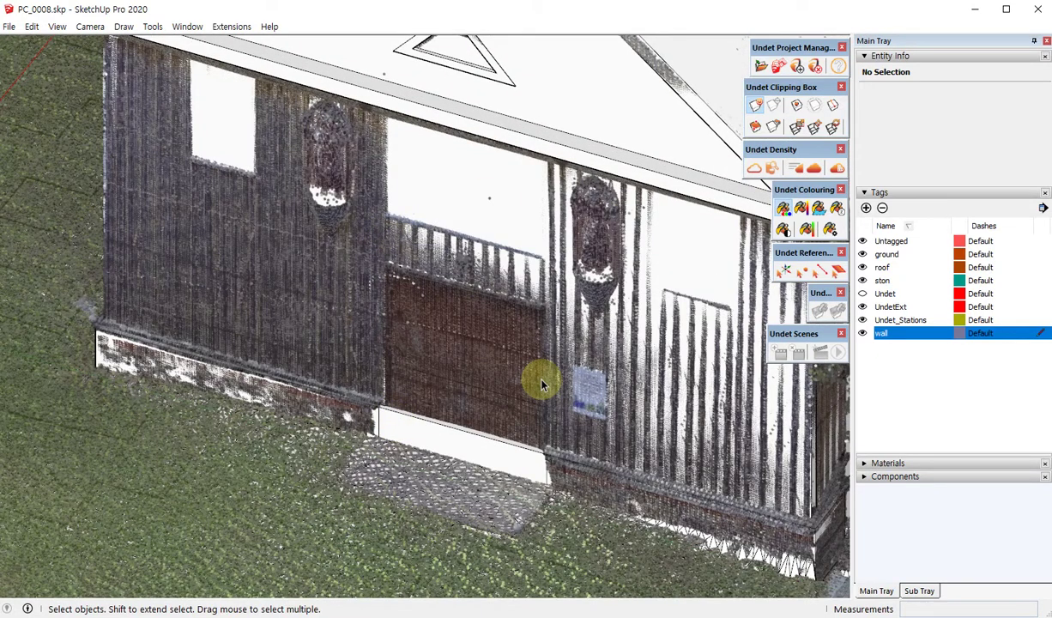
scroll(541, 383, down, 2)
scroll(544, 376, down, 2)
mouse_move(547, 379)
middle_down()
mouse_move(510, 414)
mouse_move(418, 418)
middle_up()
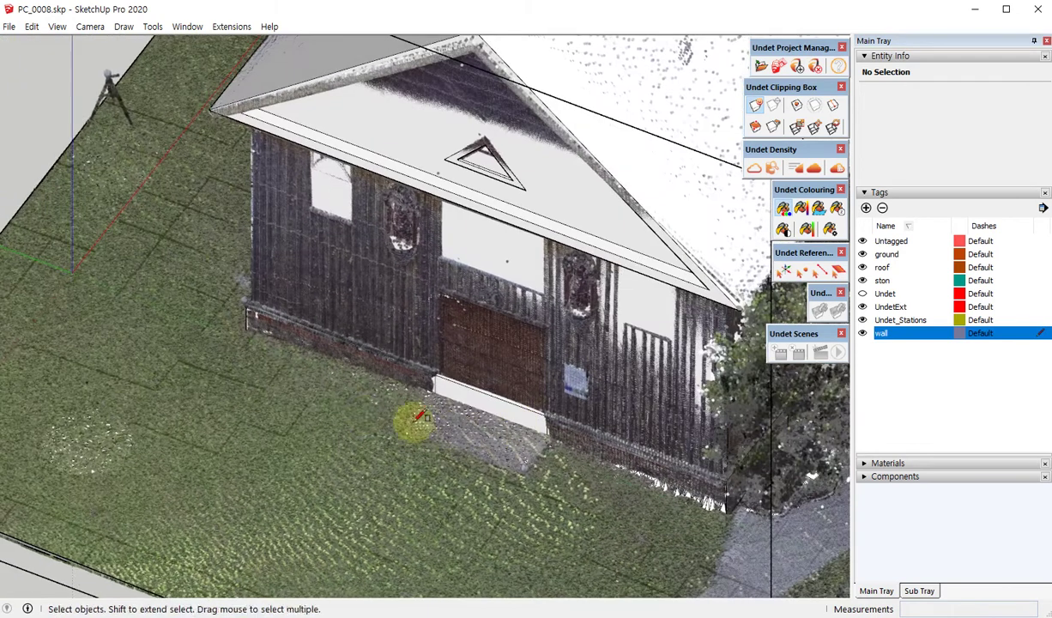
- Hide the ground tag and draw a rectangle on the ground in front of the door
click(365, 410)
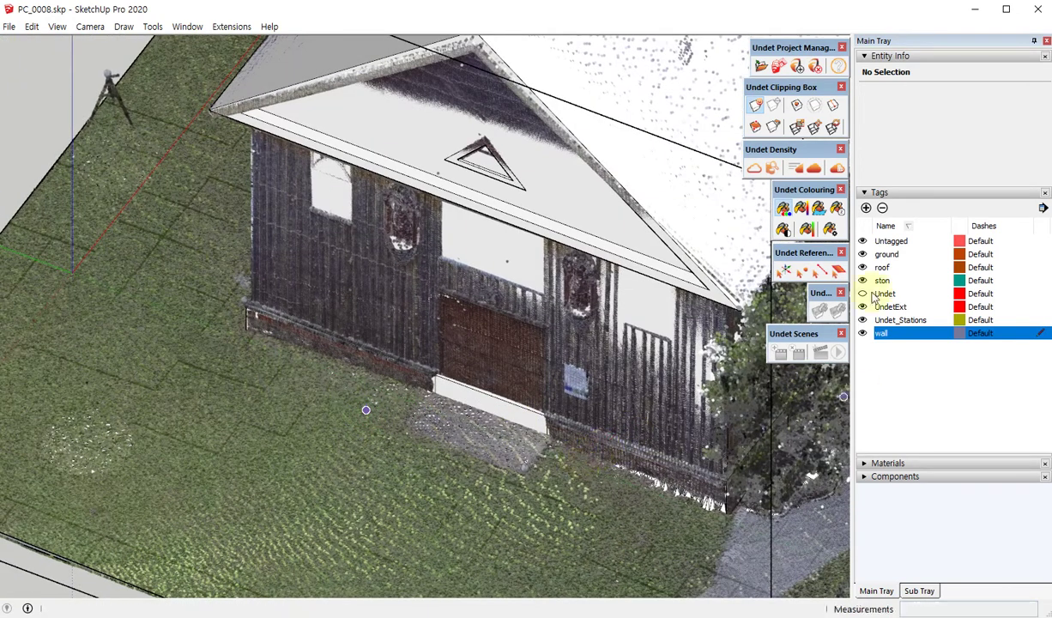
click(860, 254)
shift+middle_drag(336, 426, 306, 446)
click(347, 454)
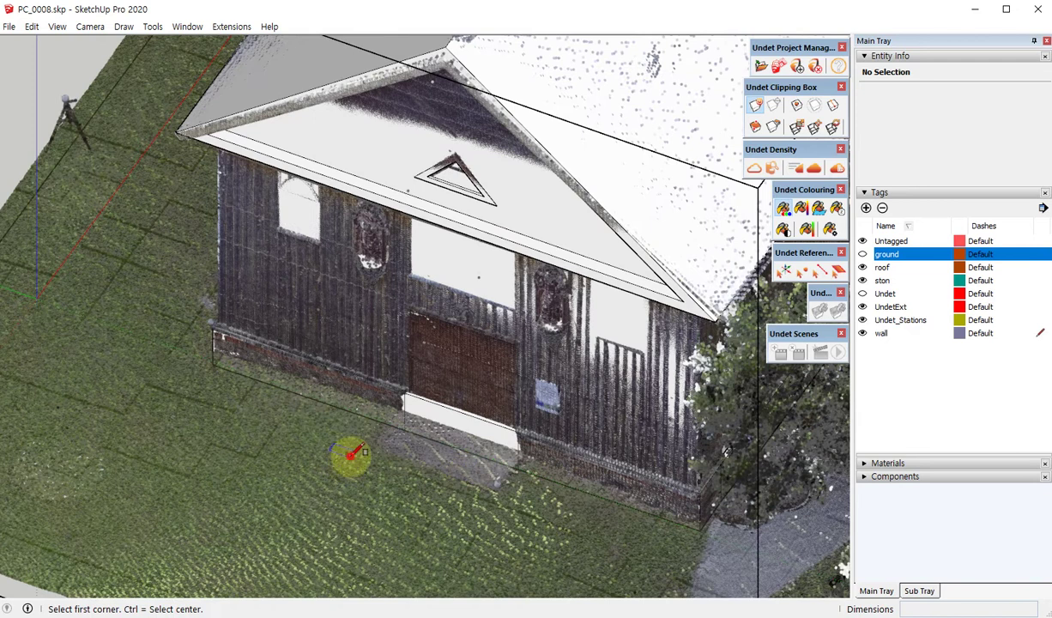
scroll(386, 481, down, 3)
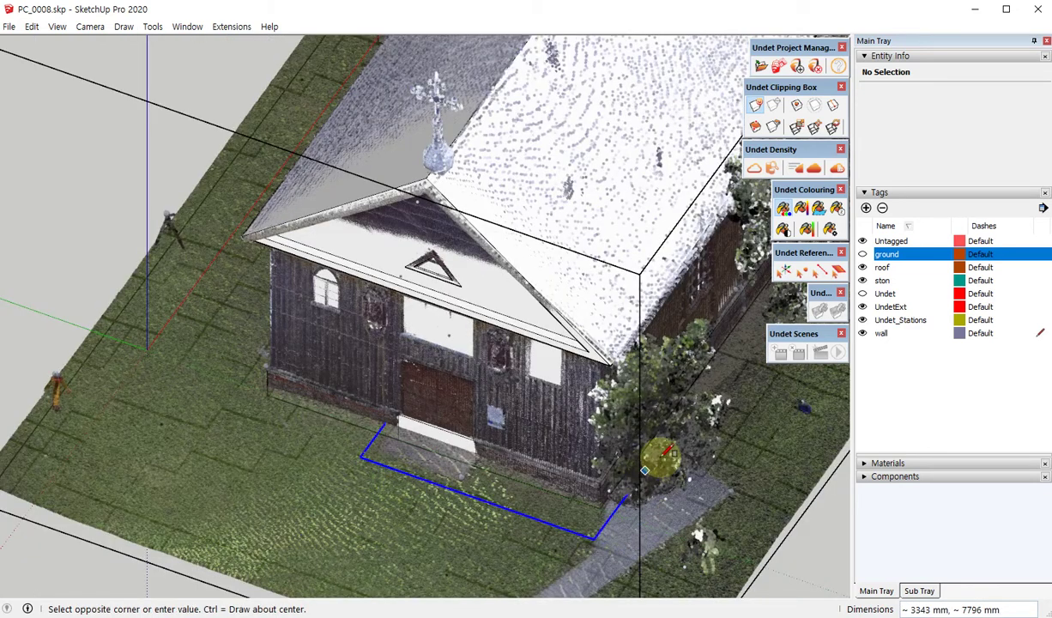
click(624, 501)
key(space)
- Scale the rectangle to the door's width and pull it up into a tall box
click(512, 486)
key(s)
drag(635, 506, 489, 442)
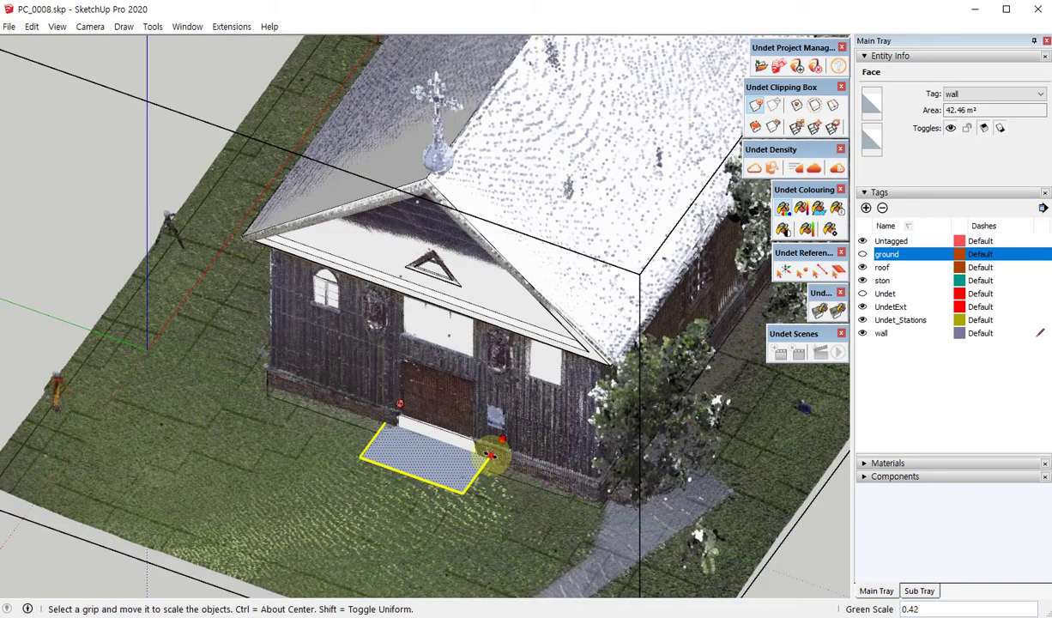
scroll(399, 433, up, 3)
scroll(404, 446, up, 3)
key(p)
drag(470, 515, 444, 294)
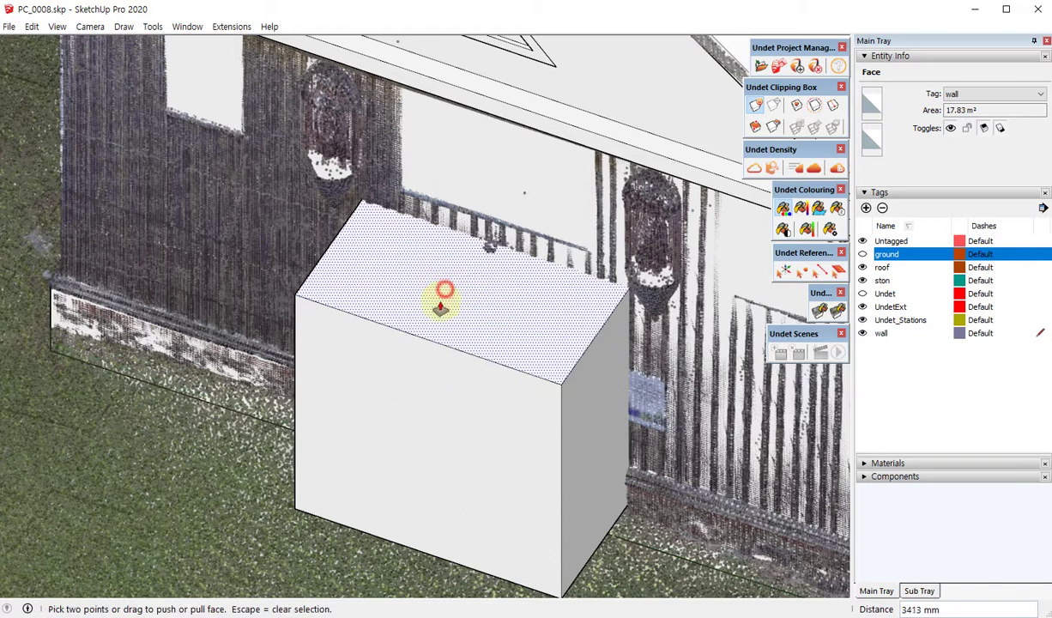
key(space)
scroll(650, 413, down, 3)
mouse_move(650, 414)
middle_down()
mouse_move(529, 396)
mouse_move(441, 347)
middle_up()
- Scale the box to 0.5 along red, making it a thin slab
triple_click(441, 347)
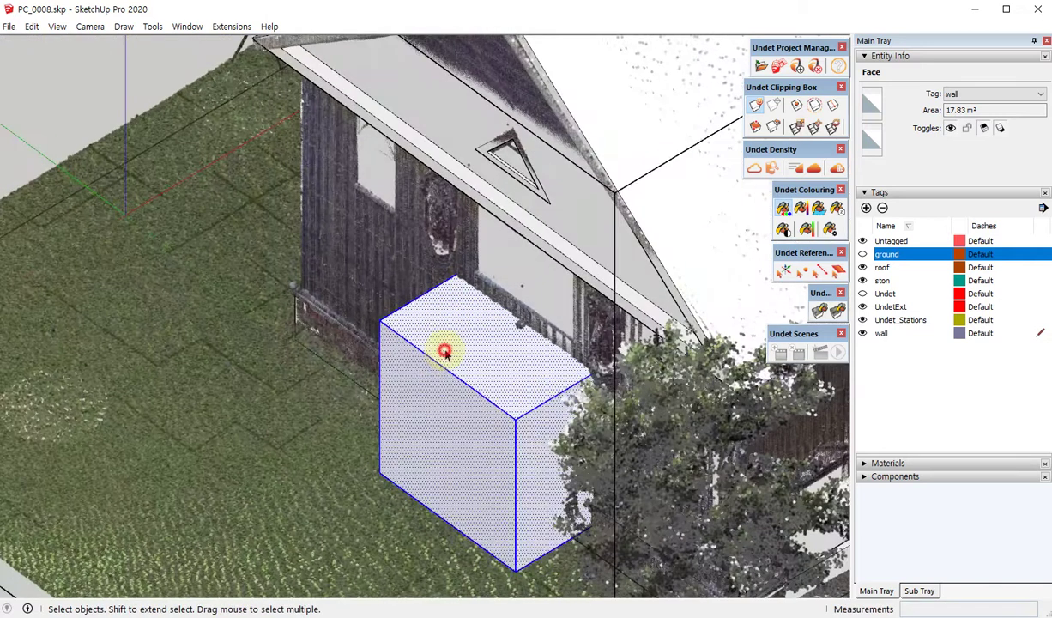
scroll(536, 399, down, 3)
scroll(549, 419, up, 3)
scroll(493, 384, up, 3)
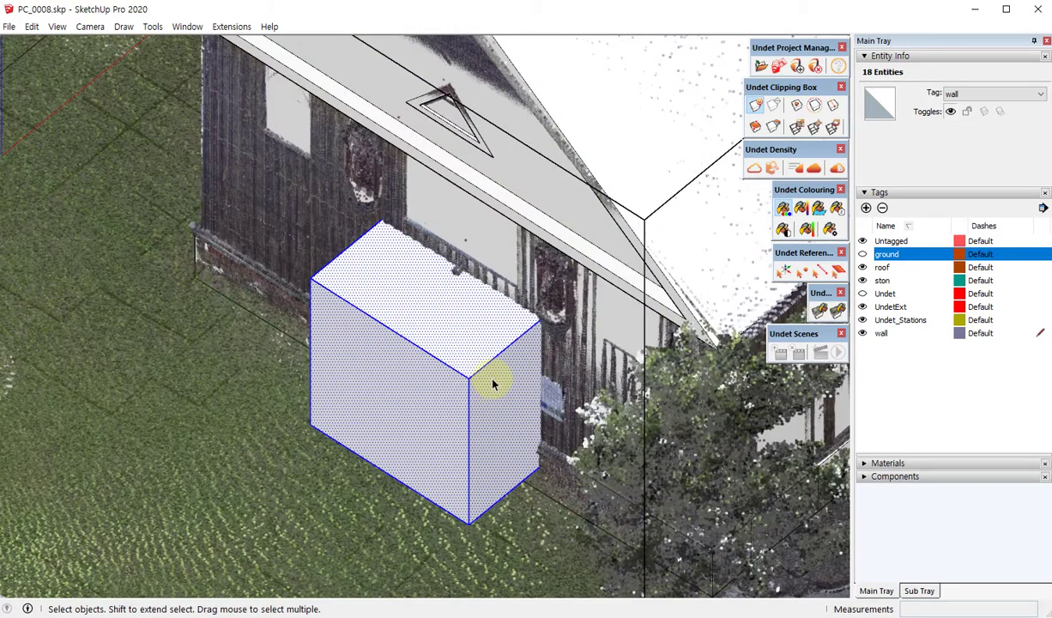
key(s)
drag(389, 403, 436, 382)
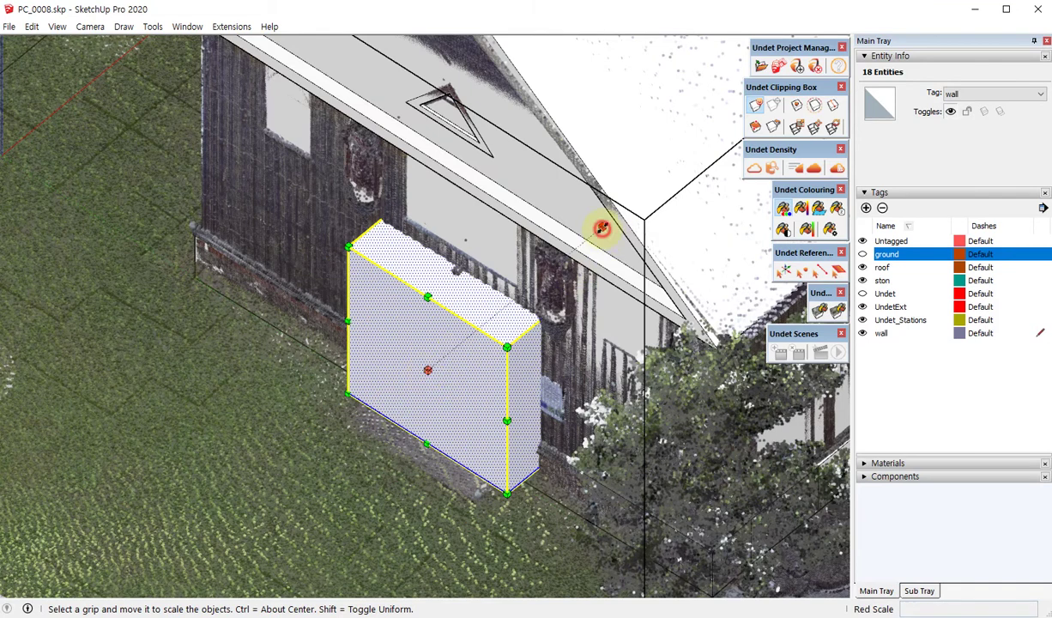
mouse_move(600, 229)
mouse_down()
mouse_move(557, 346)
mouse_move(493, 398)
mouse_move(547, 383)
mouse_up()
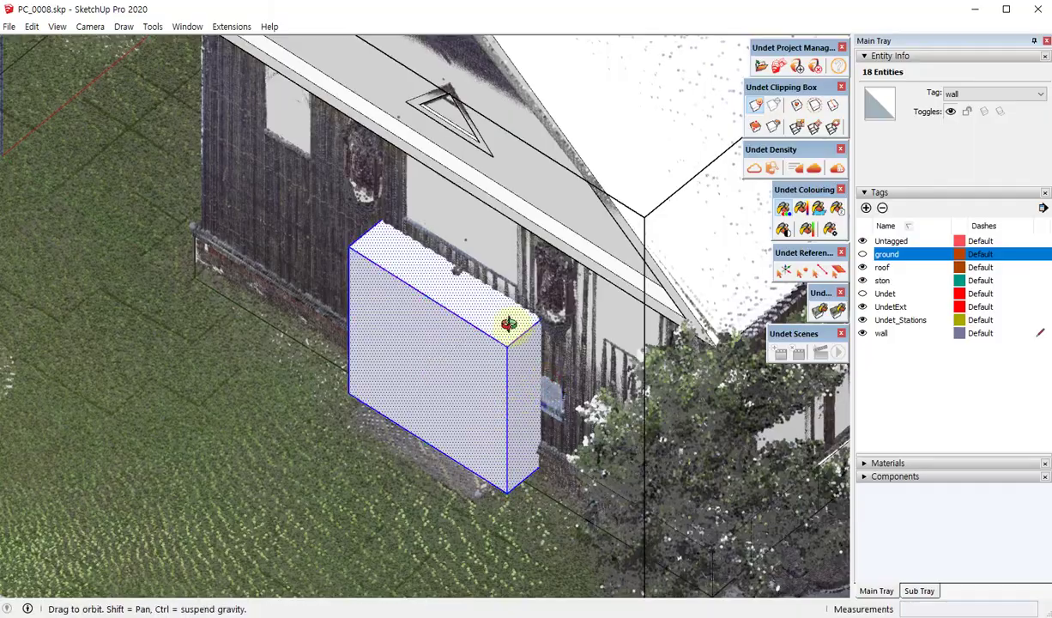
mouse_move(512, 322)
middle_down()
mouse_move(598, 348)
mouse_move(458, 242)
mouse_move(331, 320)
mouse_move(324, 488)
mouse_move(465, 577)
mouse_move(847, 554)
mouse_move(789, 486)
middle_up()
key(s)
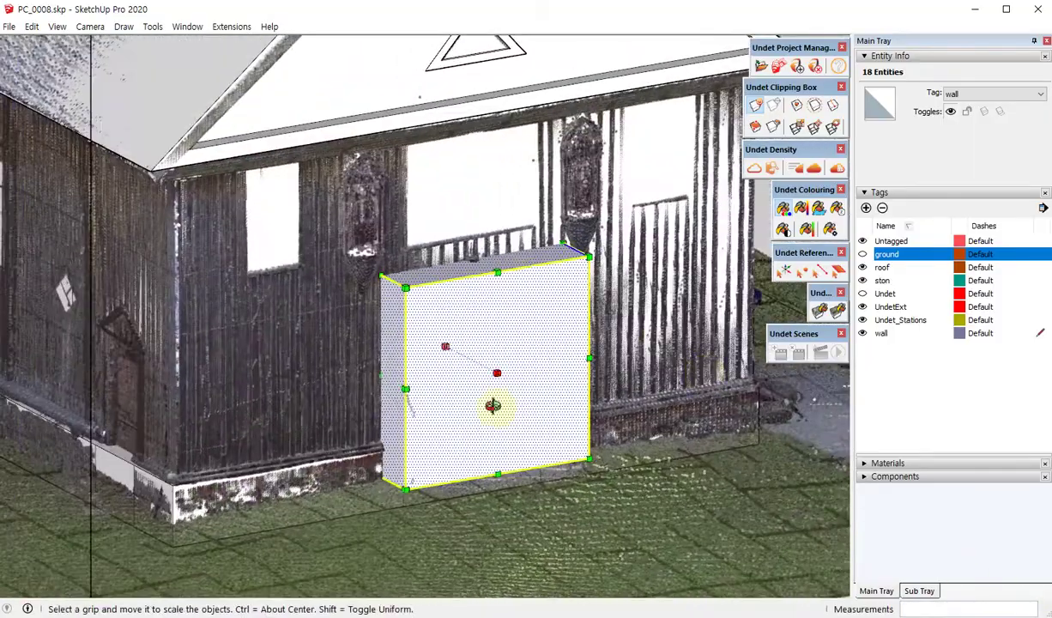
middle_drag(494, 407, 335, 357)
key(space)
click(345, 342)
- Turn the slab into a group
right_click(346, 345)
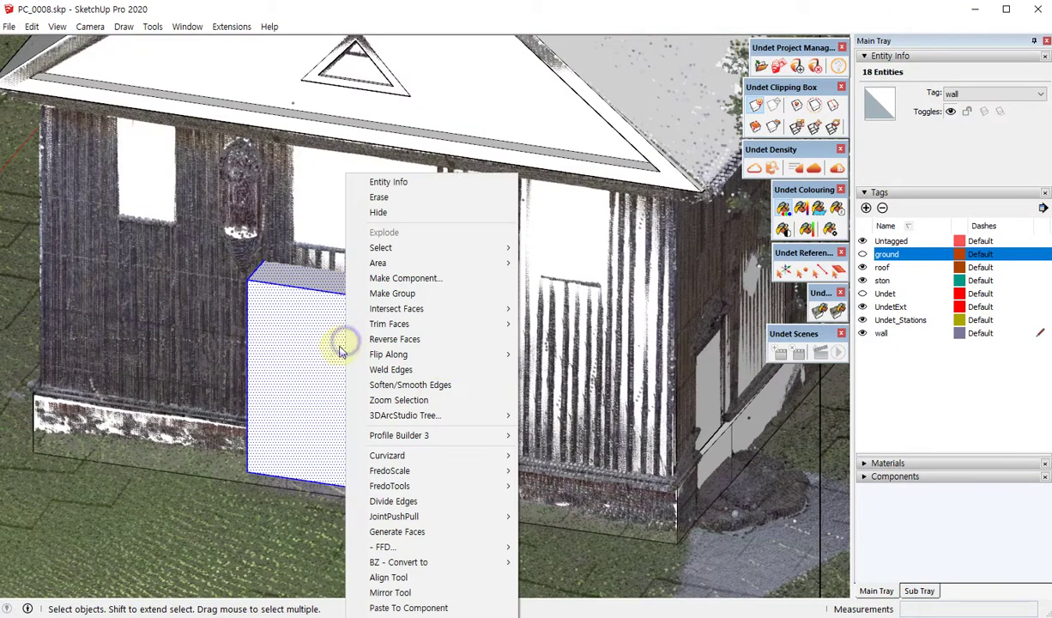
click(441, 296)
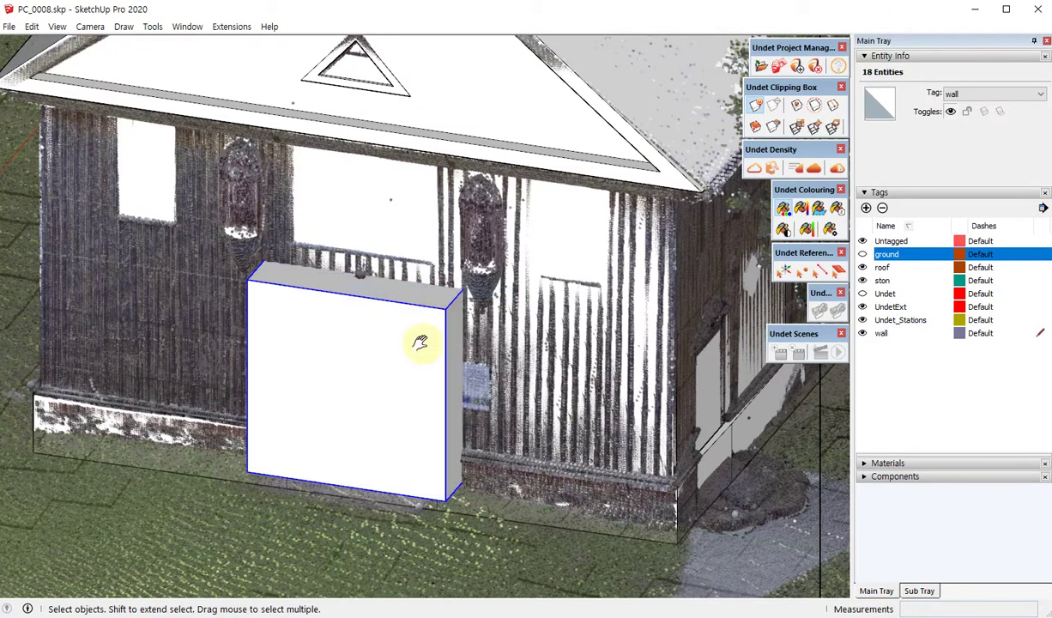
middle_drag(416, 340, 348, 331)
scroll(553, 294, up, 3)
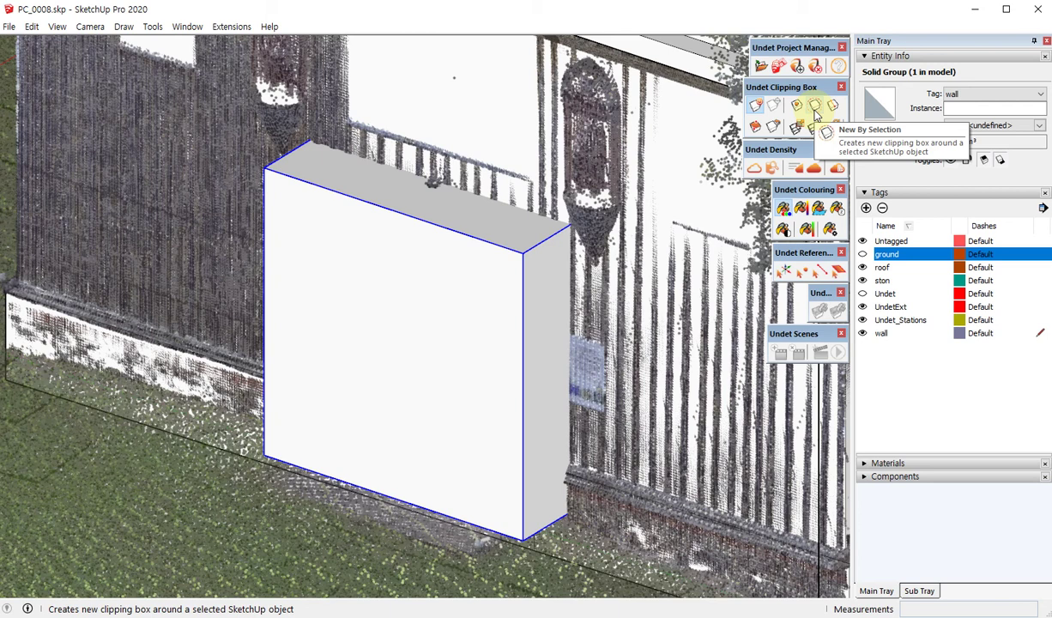
- Clip the point cloud with a new Undet clipping box around the selected group
click(815, 115)
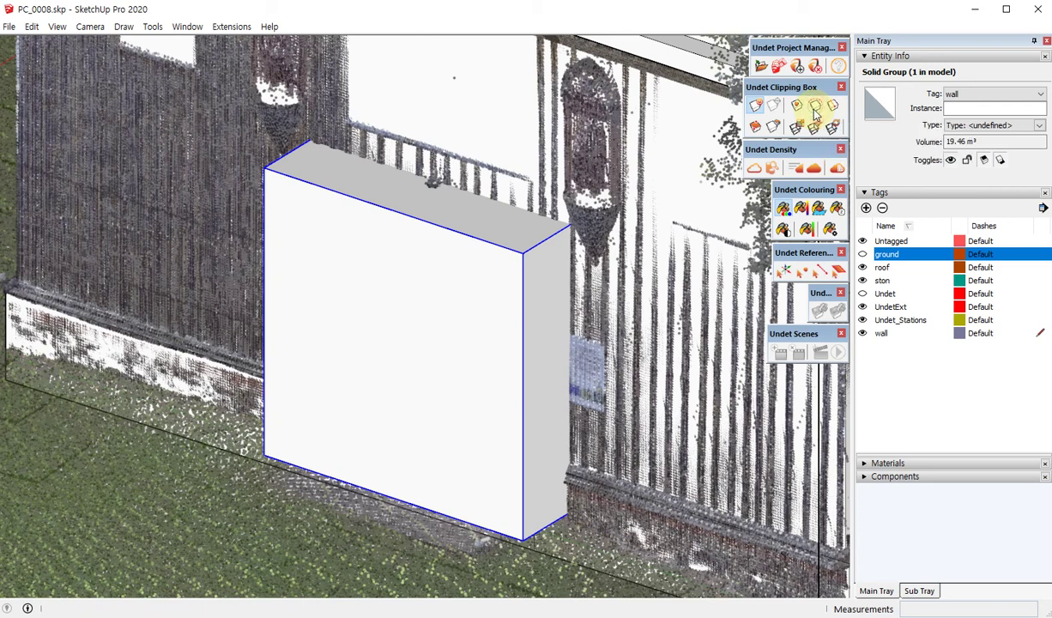
key(space)
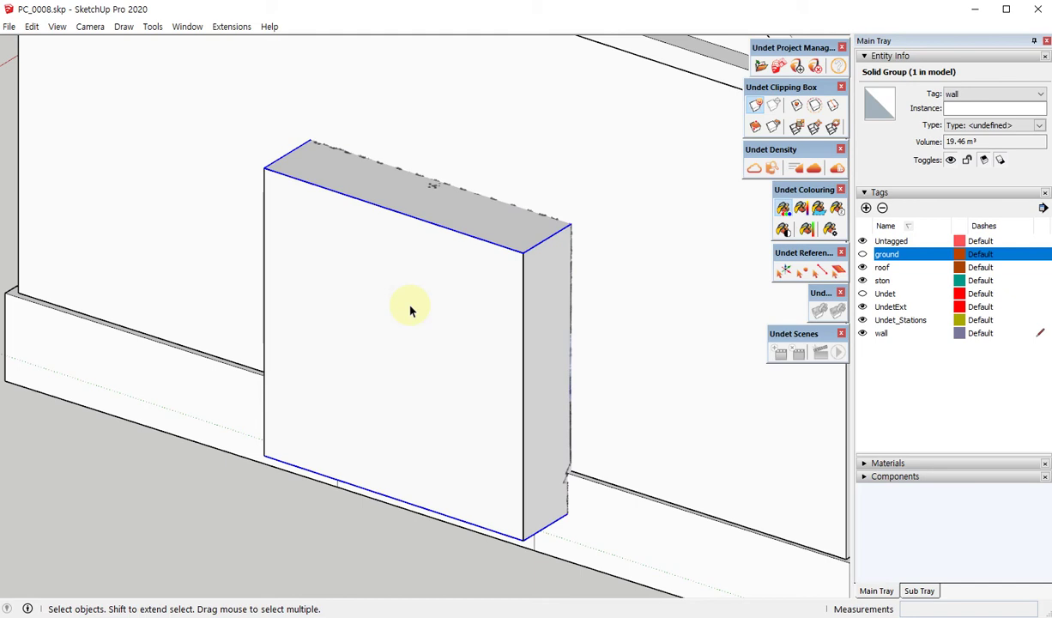
scroll(410, 310, down, 1)
scroll(474, 356, down, 5)
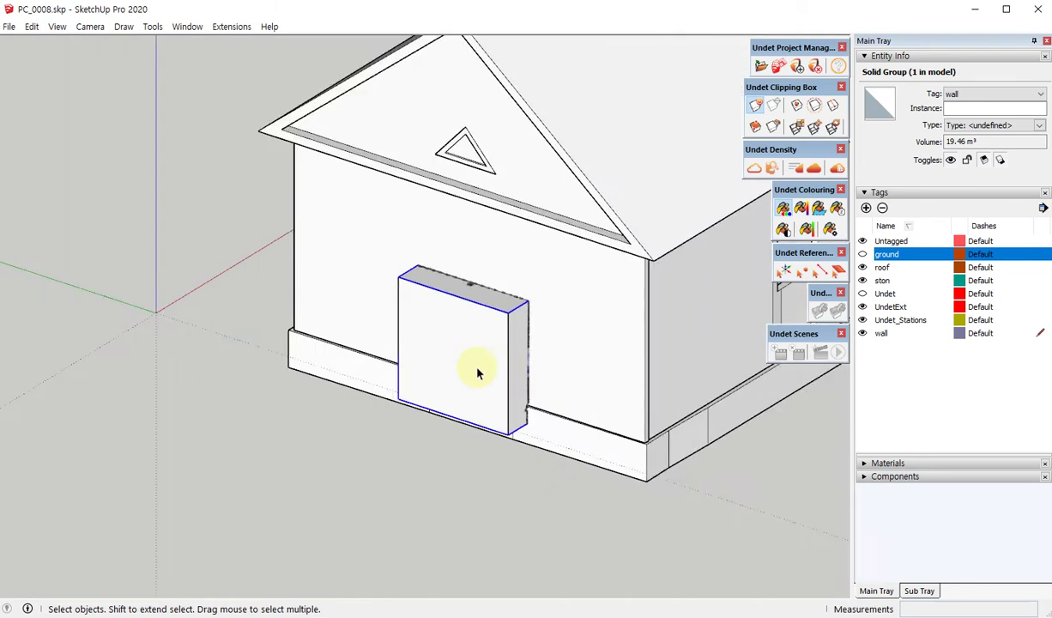
middle_drag(477, 370, 446, 364)
scroll(395, 291, up, 5)
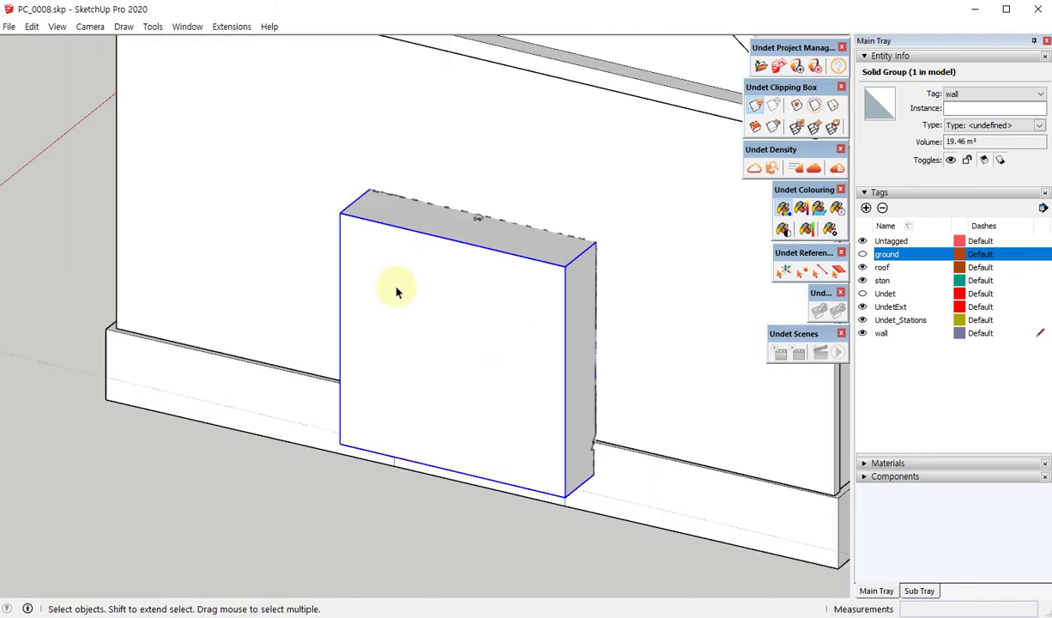
- Deselect, orbit in on the clipped door points, and add a new tag named door
click(491, 334)
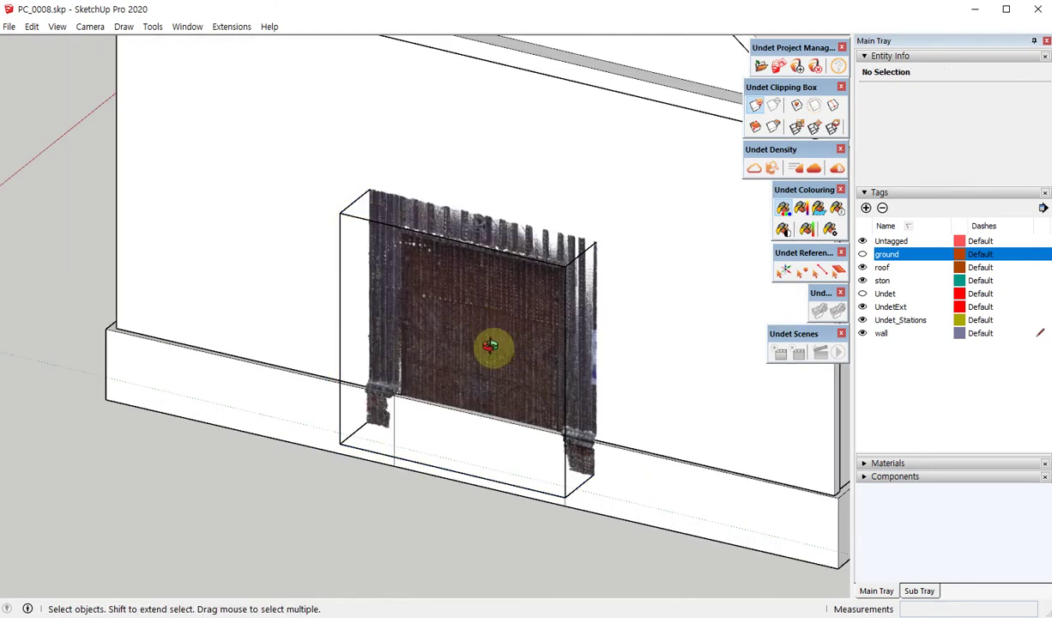
mouse_move(489, 347)
middle_down()
mouse_move(305, 225)
mouse_move(298, 266)
mouse_move(486, 307)
mouse_move(375, 230)
middle_up()
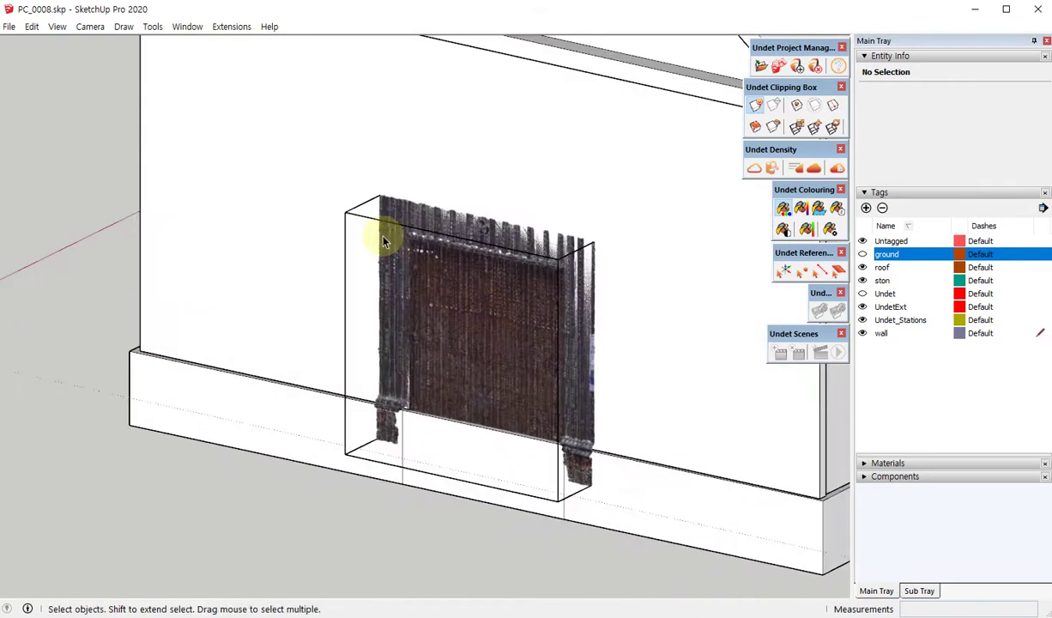
scroll(423, 216, up, 3)
scroll(335, 265, down, 3)
mouse_move(335, 265)
middle_down()
mouse_move(793, 338)
mouse_move(392, 392)
mouse_move(430, 312)
mouse_move(786, 179)
middle_up()
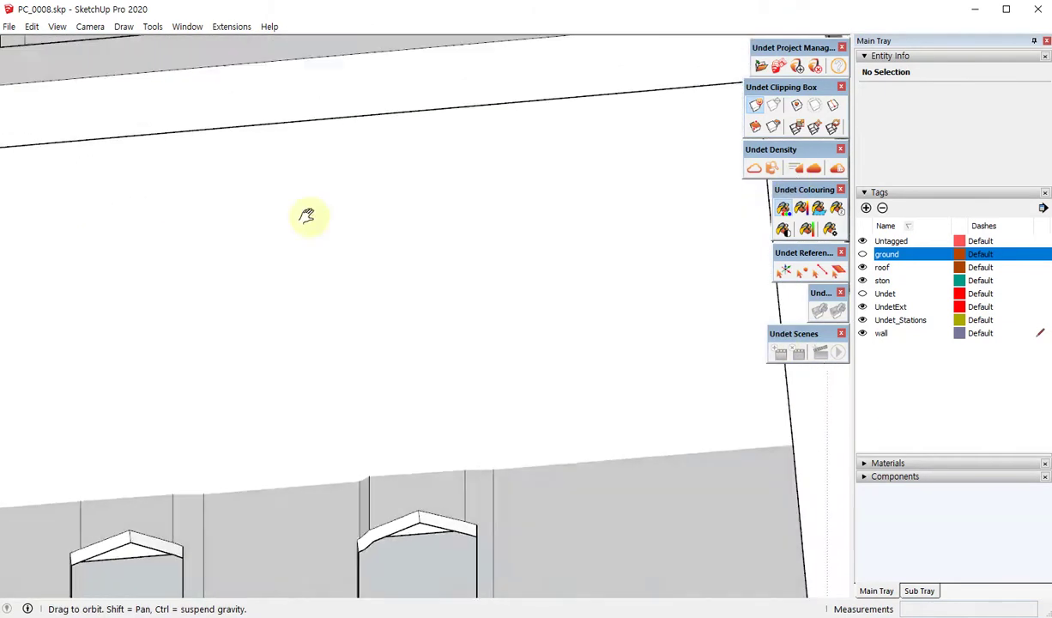
mouse_move(305, 216)
middle_down()
mouse_move(465, 202)
mouse_move(612, 294)
mouse_move(663, 399)
mouse_move(582, 343)
mouse_move(254, 378)
mouse_move(340, 321)
mouse_move(742, 313)
mouse_move(454, 421)
middle_up()
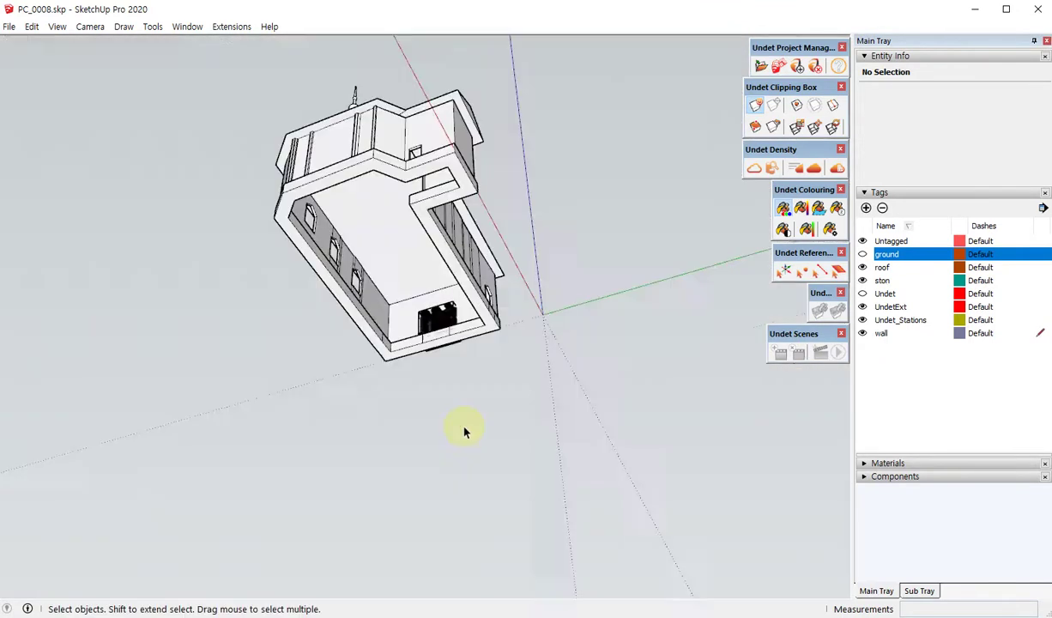
scroll(451, 368, up, 5)
mouse_move(446, 324)
middle_down()
mouse_move(434, 277)
mouse_move(404, 444)
mouse_move(172, 399)
mouse_move(415, 455)
mouse_move(357, 291)
mouse_move(366, 302)
middle_up()
scroll(366, 301, down, 3)
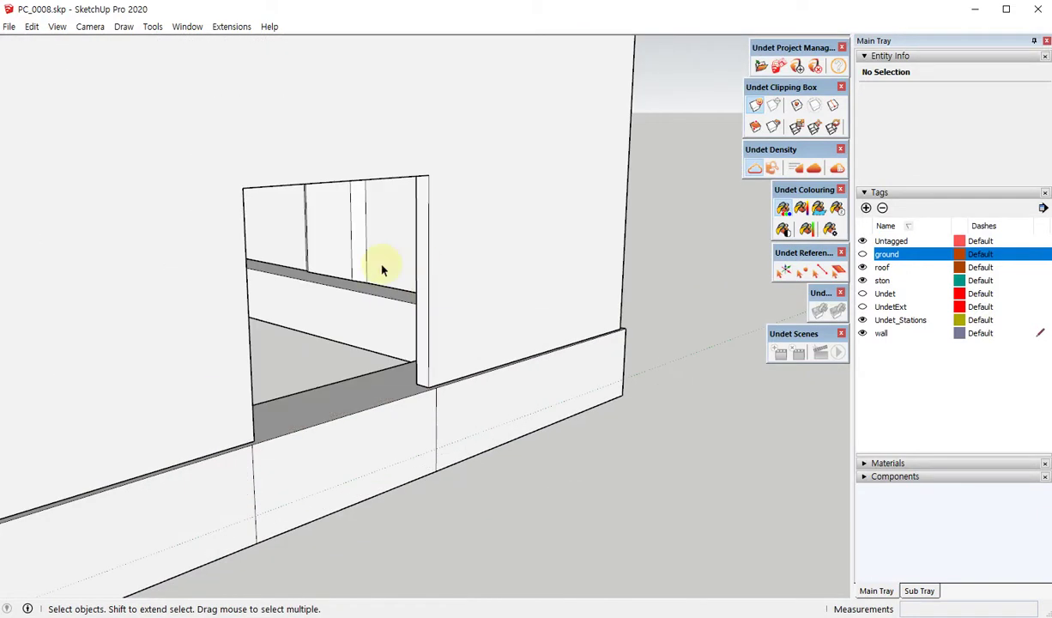
mouse_move(493, 343)
middle_down()
mouse_move(422, 371)
mouse_move(442, 242)
mouse_move(239, 328)
mouse_move(211, 200)
mouse_move(341, 188)
mouse_move(313, 195)
middle_up()
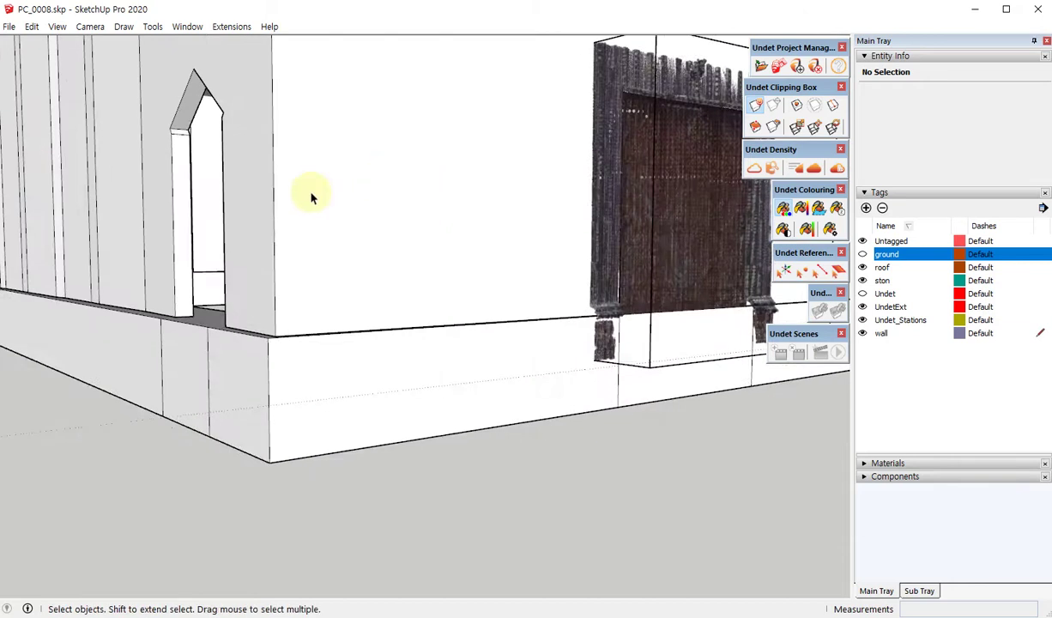
scroll(522, 212, down, 2)
scroll(525, 214, up, 3)
scroll(523, 189, up, 2)
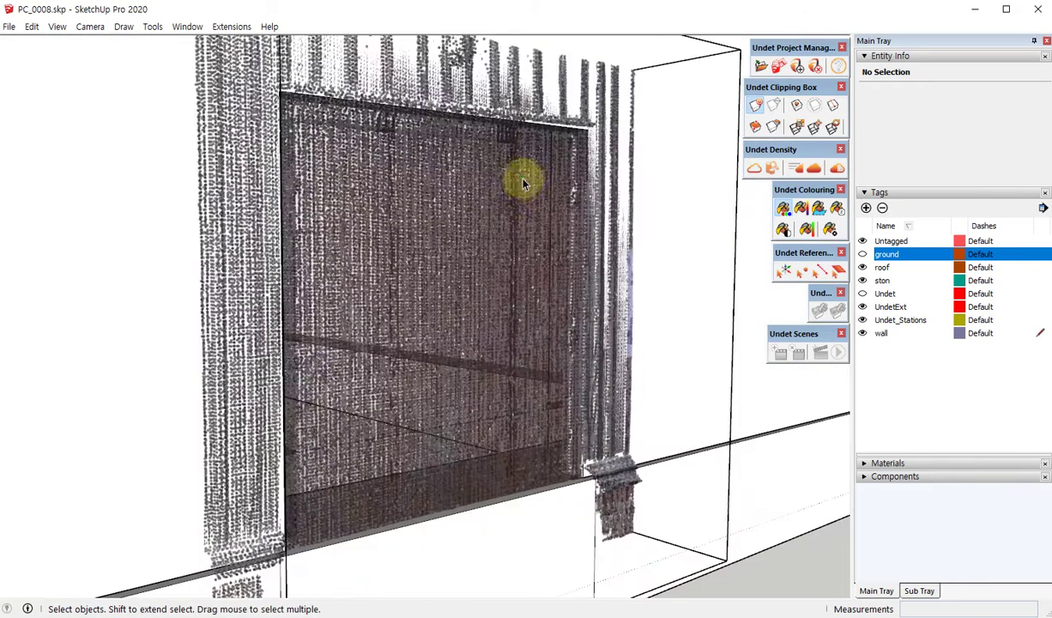
middle_click(520, 180)
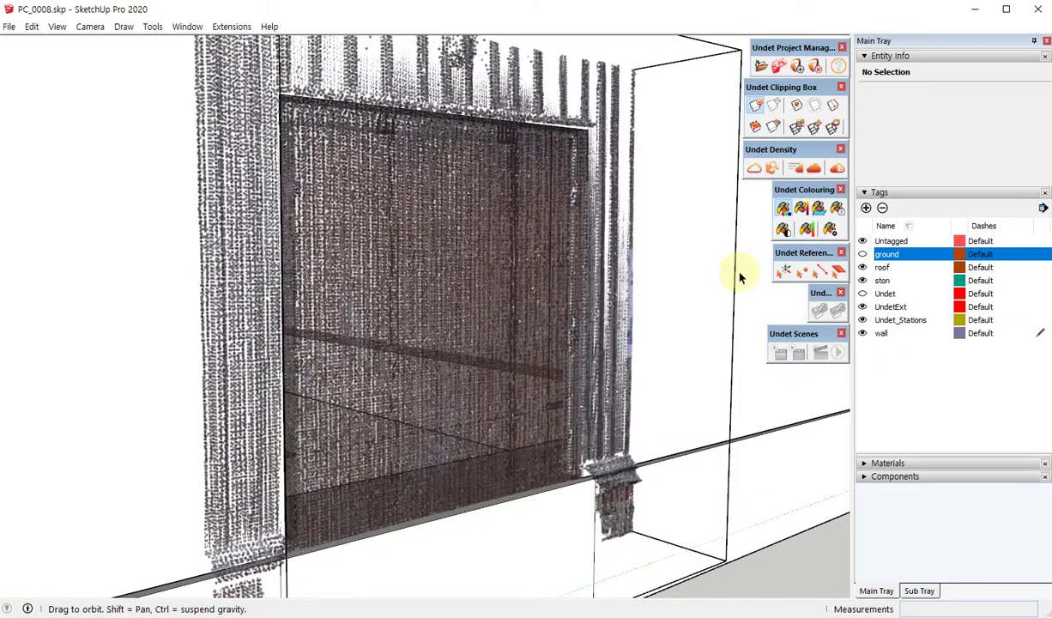
click(867, 208)
text(door)
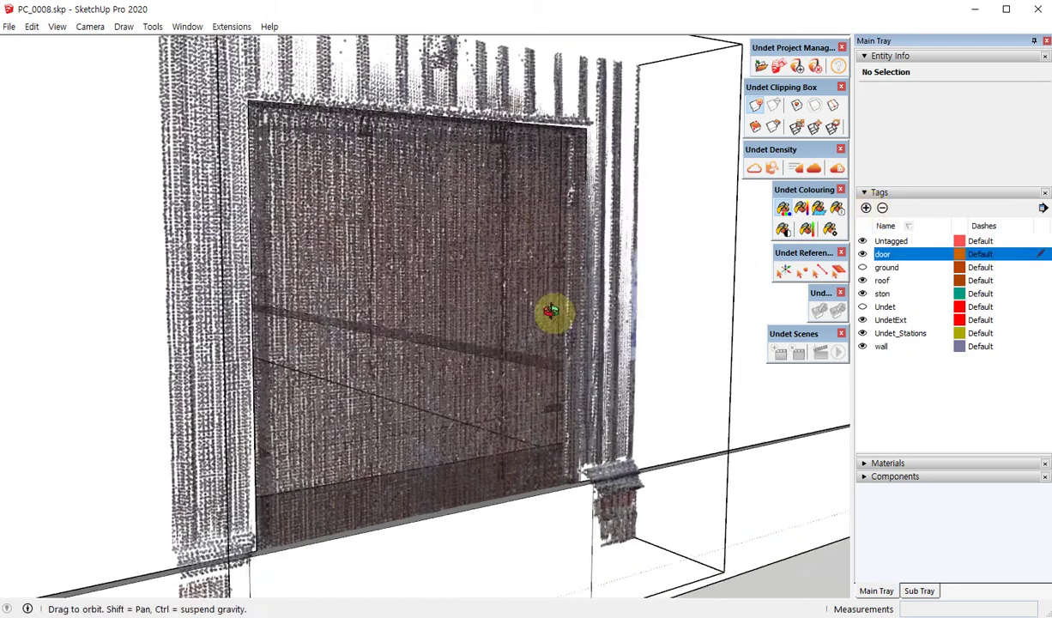
- Open Automatic Feature Extraction and select the resulting 9.22 m² door face
middle_drag(554, 310, 554, 324)
click(834, 270)
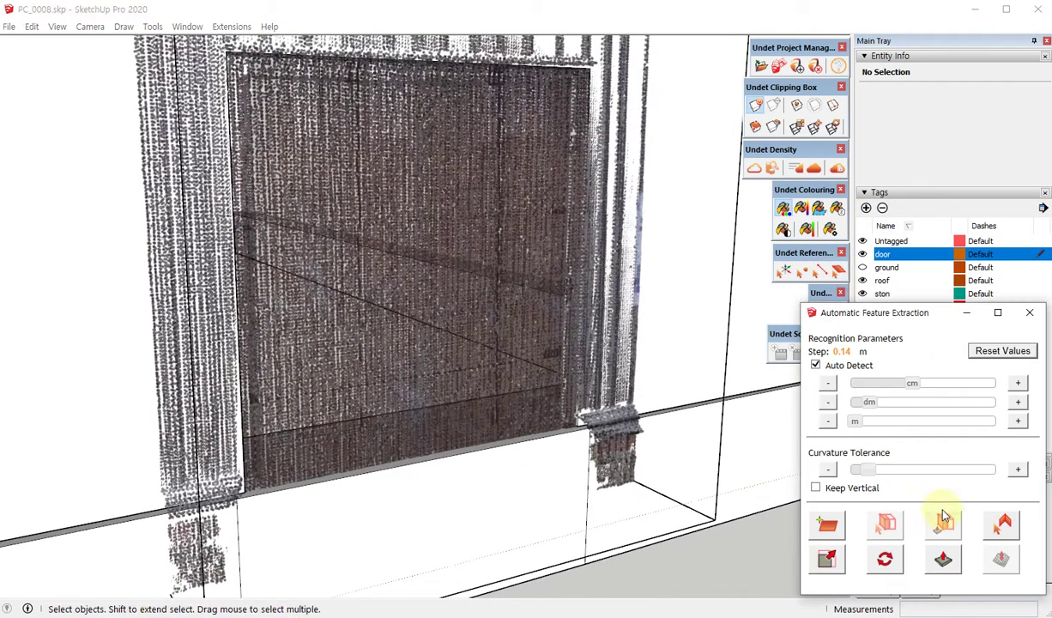
click(601, 367)
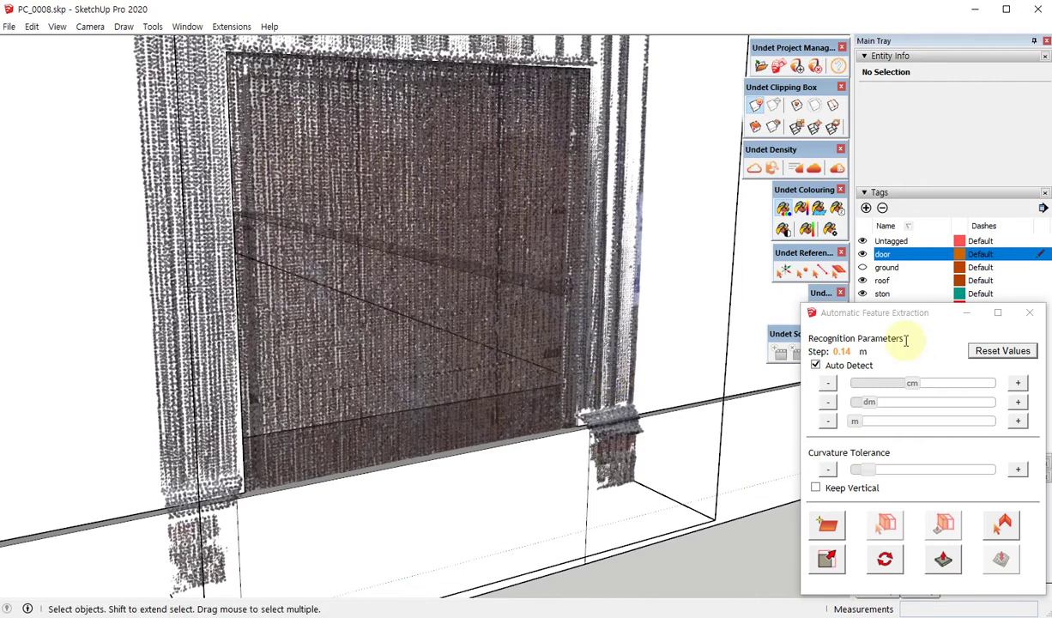
click(921, 314)
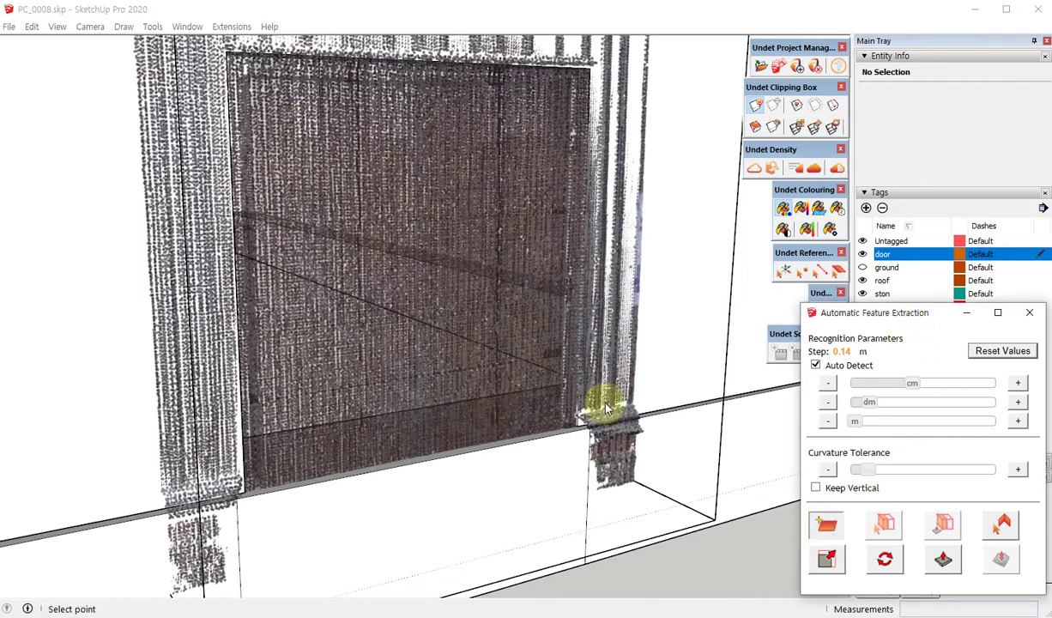
mouse_move(605, 407)
middle_down()
mouse_move(592, 465)
mouse_move(568, 464)
middle_up()
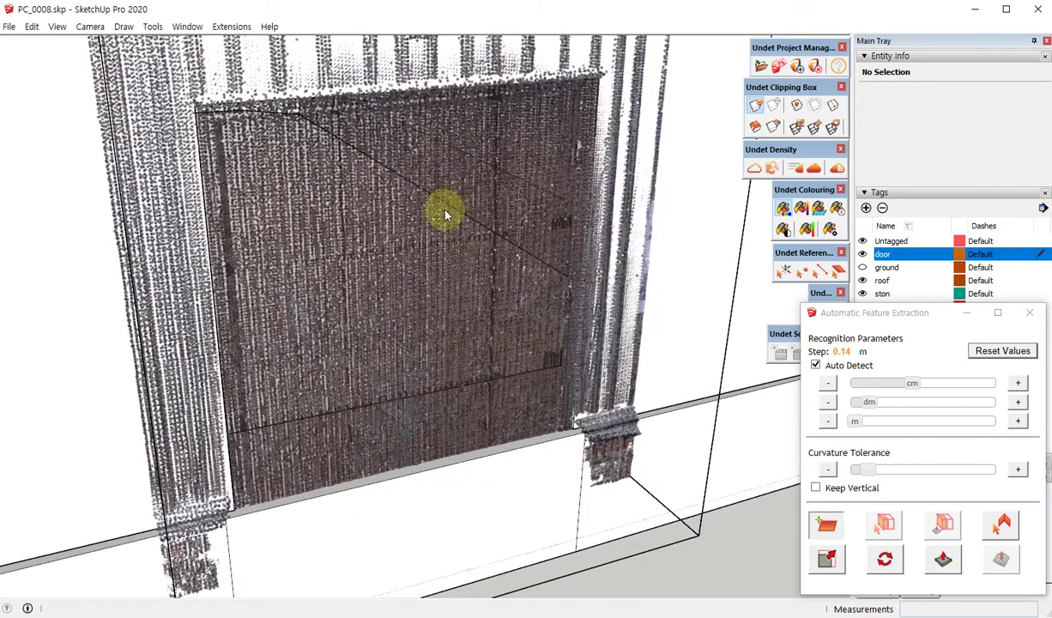
click(522, 406)
mouse_move(522, 406)
middle_down()
mouse_move(271, 235)
mouse_move(290, 352)
mouse_move(481, 347)
middle_up()
- Scale the door face, snapping its top-right corner to the scanned door opening
scroll(481, 348, up, 3)
key(s)
scroll(376, 308, down, 2)
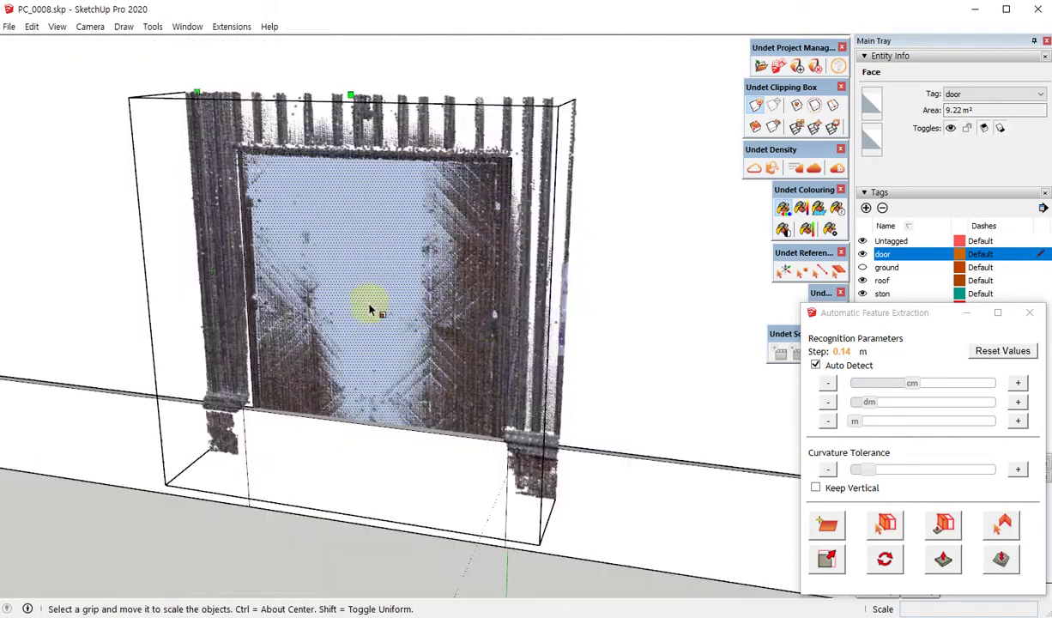
scroll(531, 333, up, 1)
scroll(532, 333, up, 3)
scroll(533, 333, up, 1)
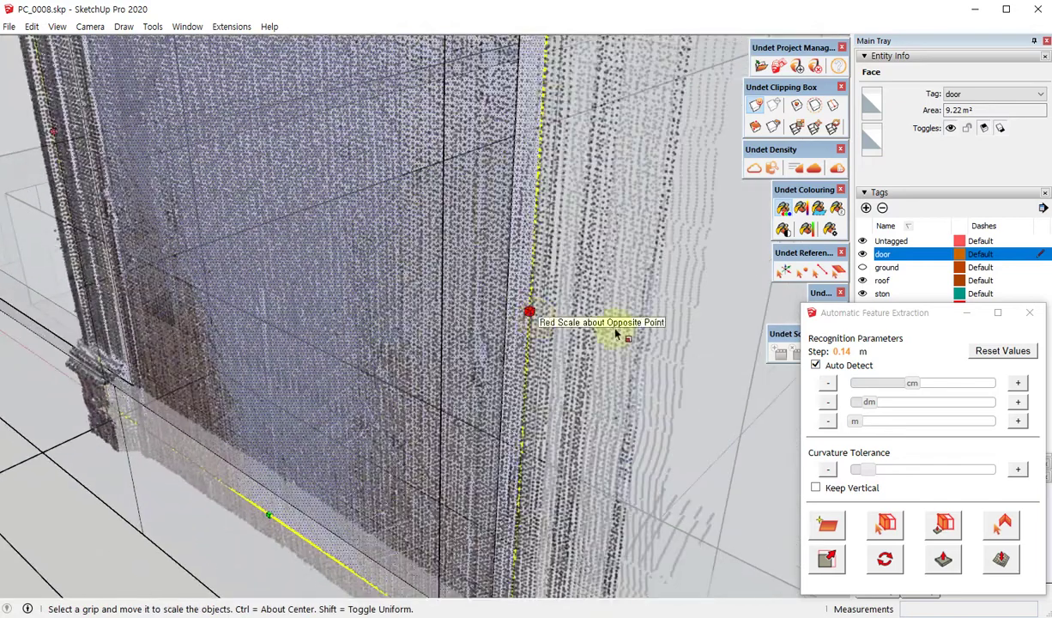
scroll(529, 311, down, 2)
mouse_move(446, 317)
middle_down()
mouse_move(549, 324)
mouse_move(469, 286)
middle_up()
scroll(581, 468, down, 3)
scroll(582, 468, up, 3)
mouse_move(571, 369)
middle_down()
mouse_move(611, 434)
mouse_move(688, 493)
middle_up()
scroll(343, 230, up, 2)
scroll(343, 230, up, 2)
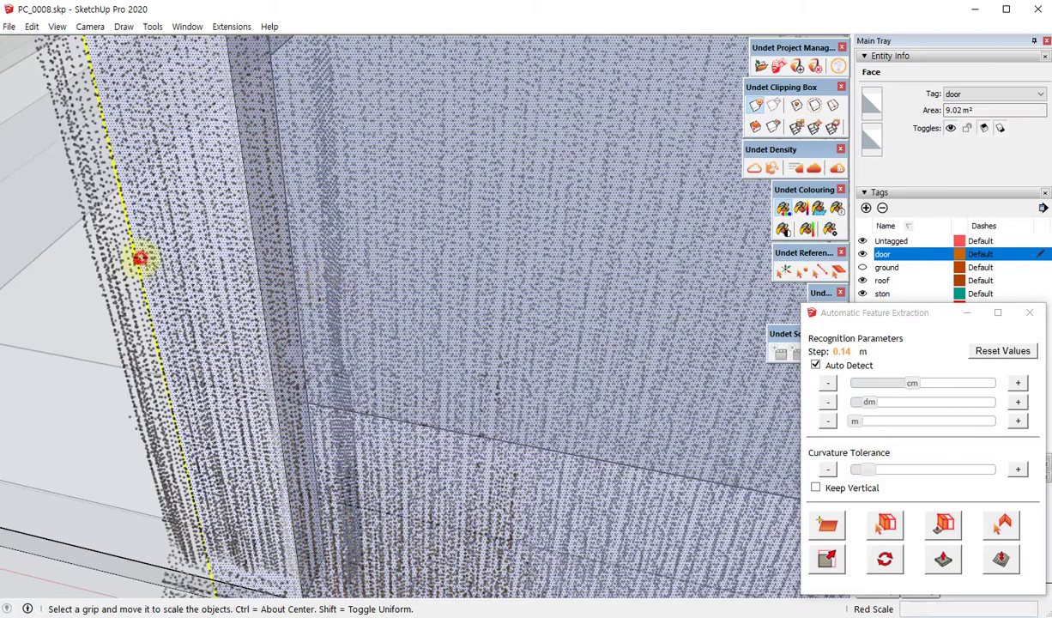
scroll(140, 257, down, 3)
scroll(211, 446, up, 2)
scroll(336, 539, down, 3)
mouse_move(336, 540)
middle_down()
mouse_move(423, 257)
mouse_move(711, 388)
middle_up()
scroll(599, 235, up, 3)
drag(599, 235, 599, 230)
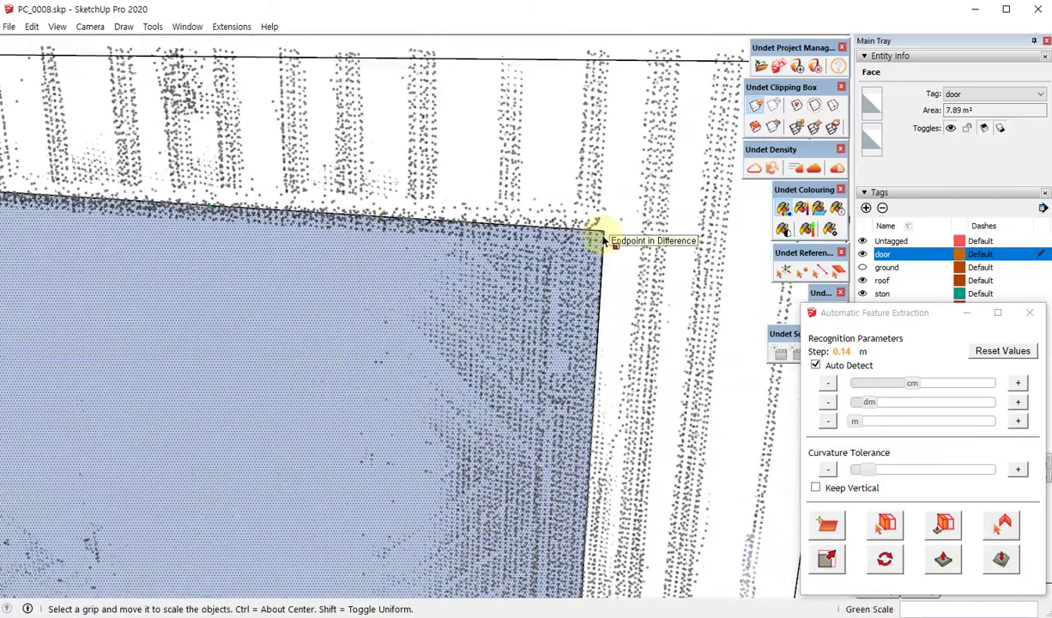
scroll(598, 230, down, 3)
mouse_move(413, 361)
middle_down()
mouse_move(638, 383)
mouse_move(697, 317)
middle_up()
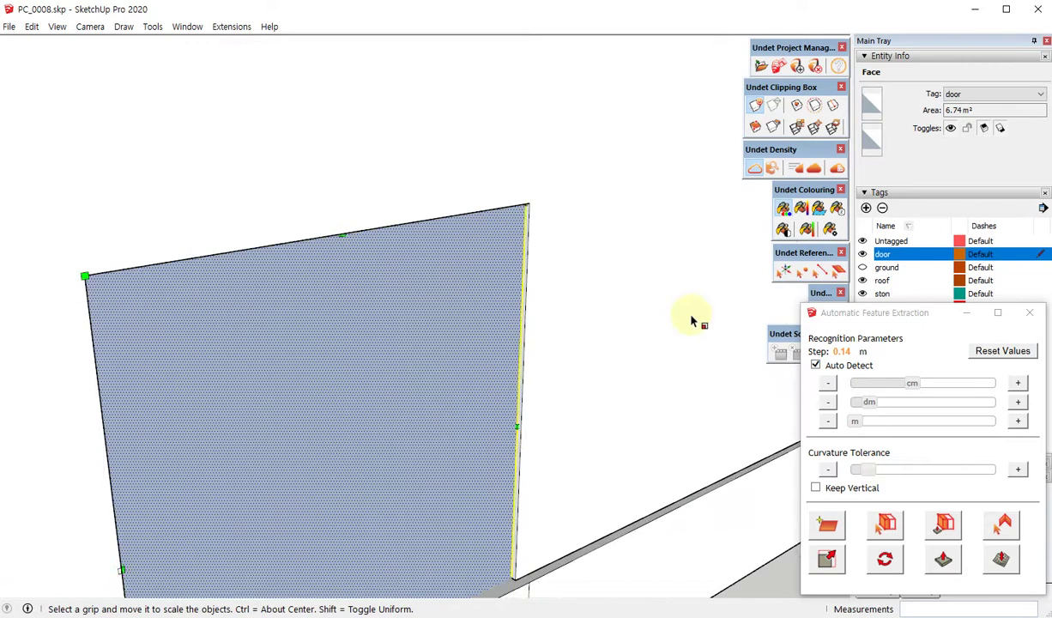
scroll(604, 388, down, 3)
middle_drag(605, 388, 244, 361)
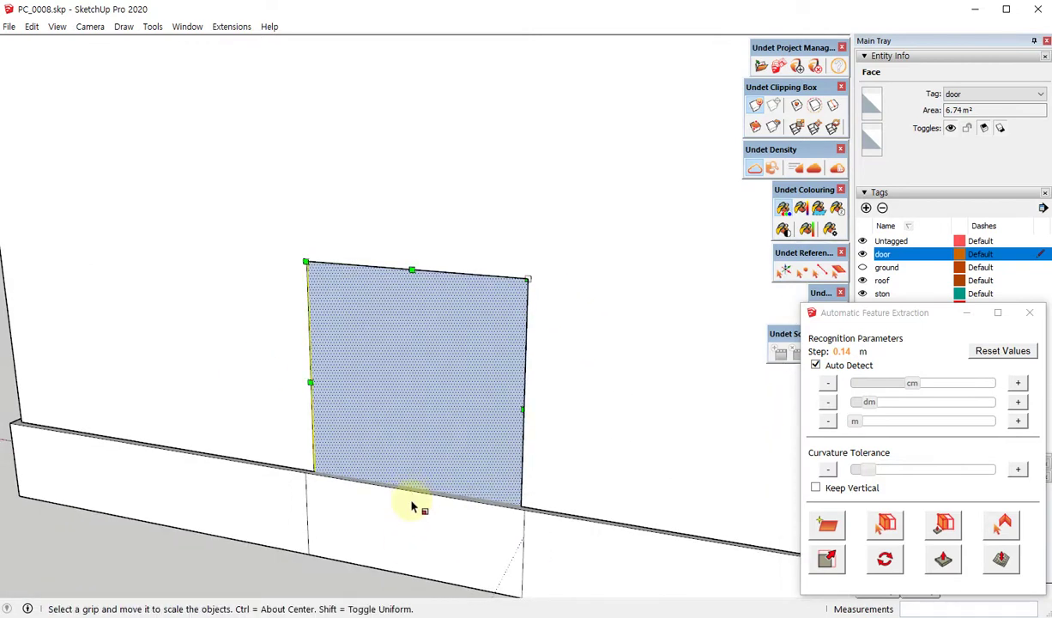
- Snap the face's bottom corner to the opening, fitting it at 6.03 m²
click(413, 510)
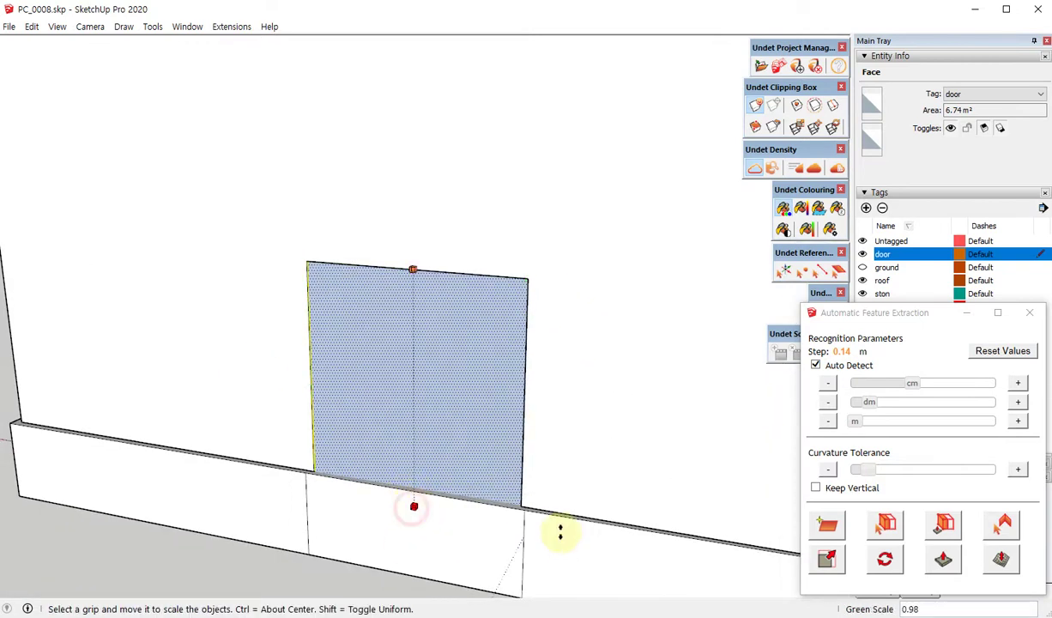
scroll(500, 493, up, 5)
scroll(496, 480, down, 3)
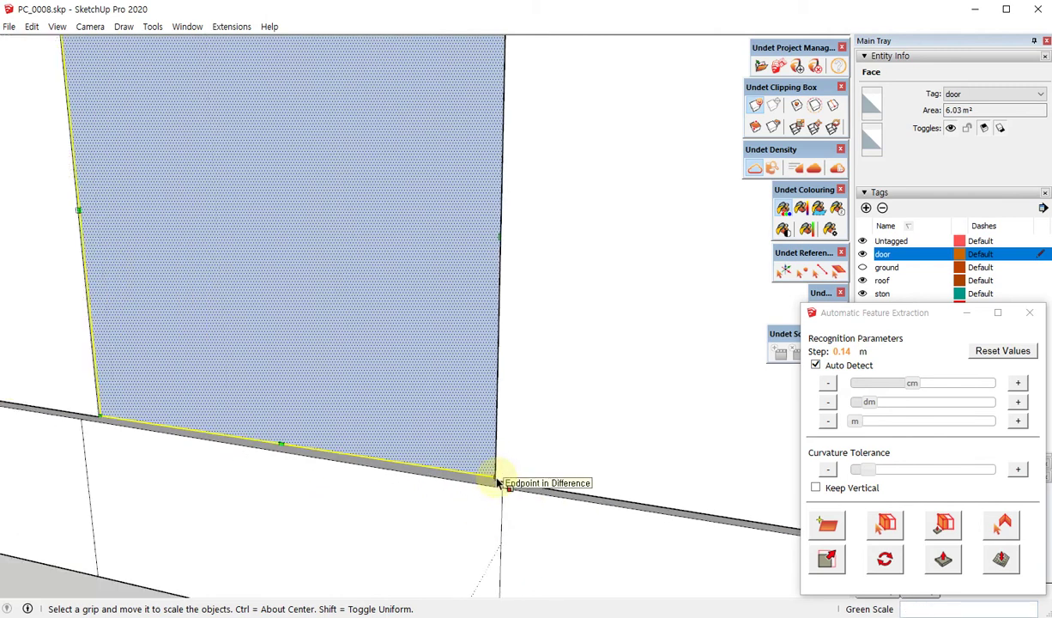
scroll(495, 480, down, 2)
click(496, 480)
middle_drag(303, 353, 566, 357)
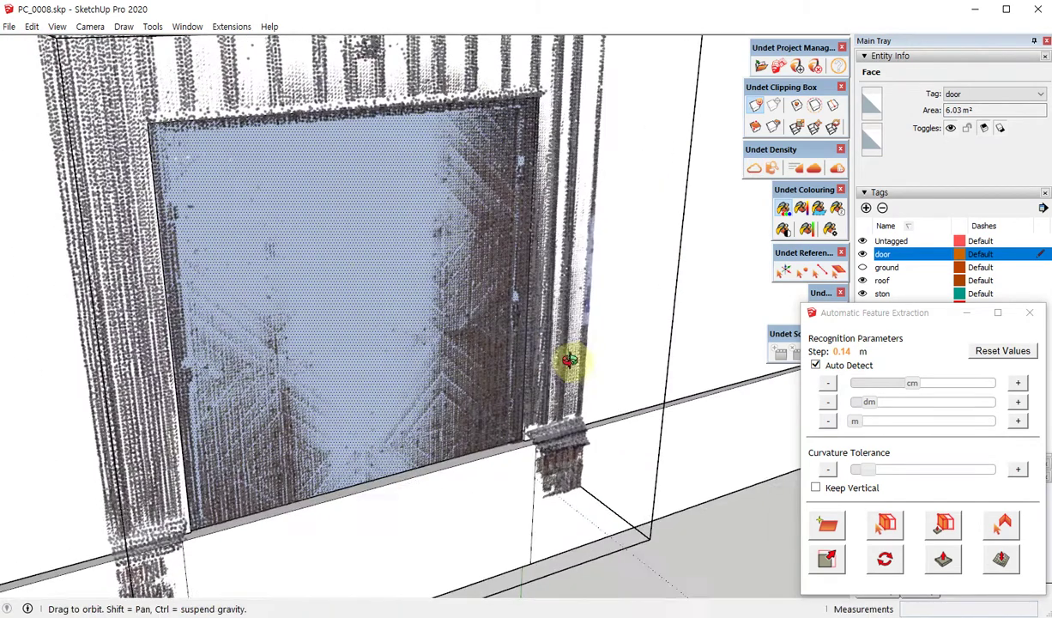
key(space)
mouse_move(362, 276)
middle_down()
mouse_move(641, 326)
mouse_move(434, 306)
mouse_move(543, 258)
mouse_move(793, 259)
mouse_move(780, 240)
mouse_move(453, 298)
mouse_move(645, 330)
mouse_move(567, 300)
mouse_move(500, 418)
mouse_move(526, 327)
mouse_move(265, 235)
mouse_move(359, 270)
mouse_move(383, 298)
mouse_move(554, 415)
mouse_move(357, 277)
middle_up()
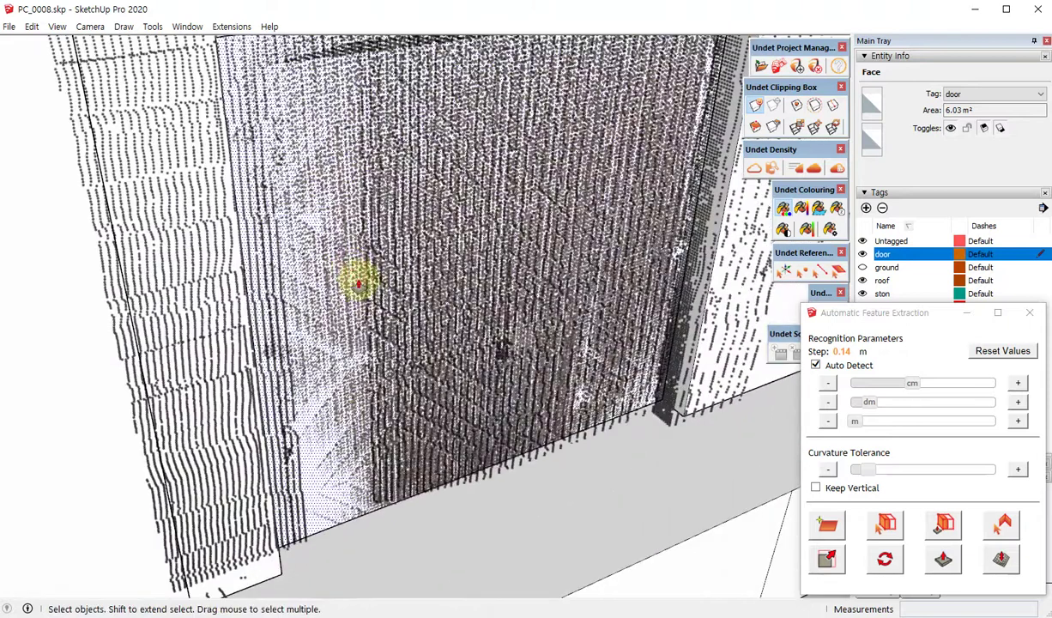
key(p)
click(352, 273)
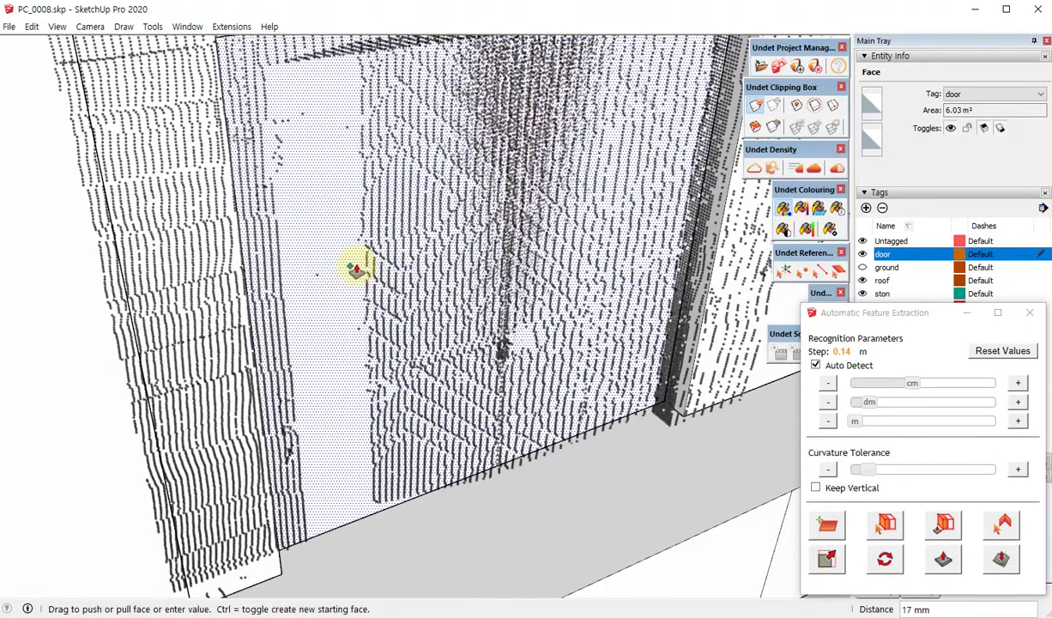
key(space)
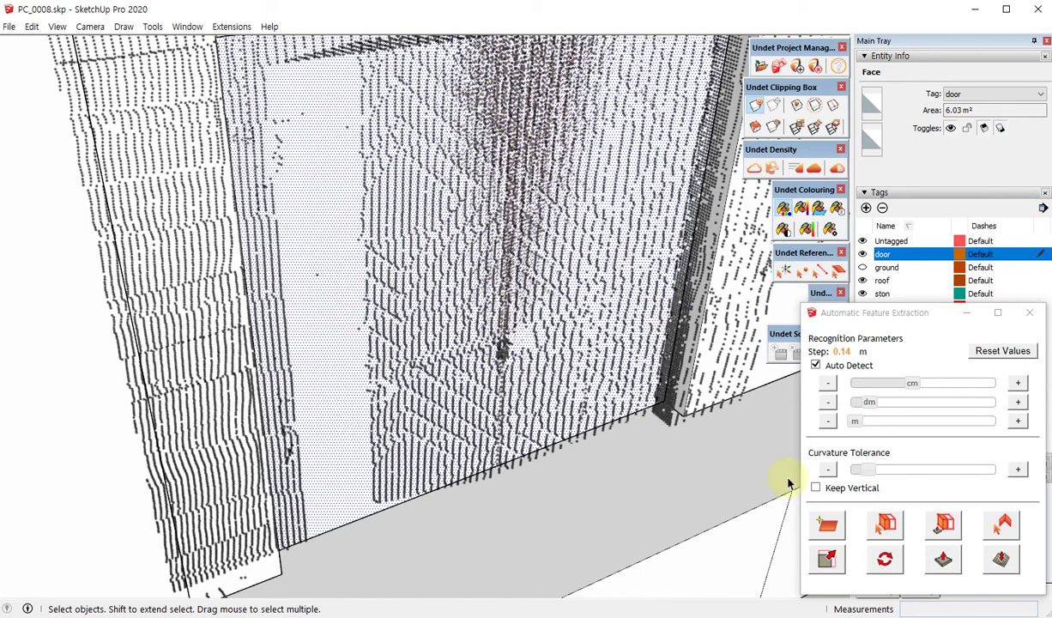
- Extract a plane from the door's scanned points with Extrude Selected Plane, then inspect its fit
click(934, 530)
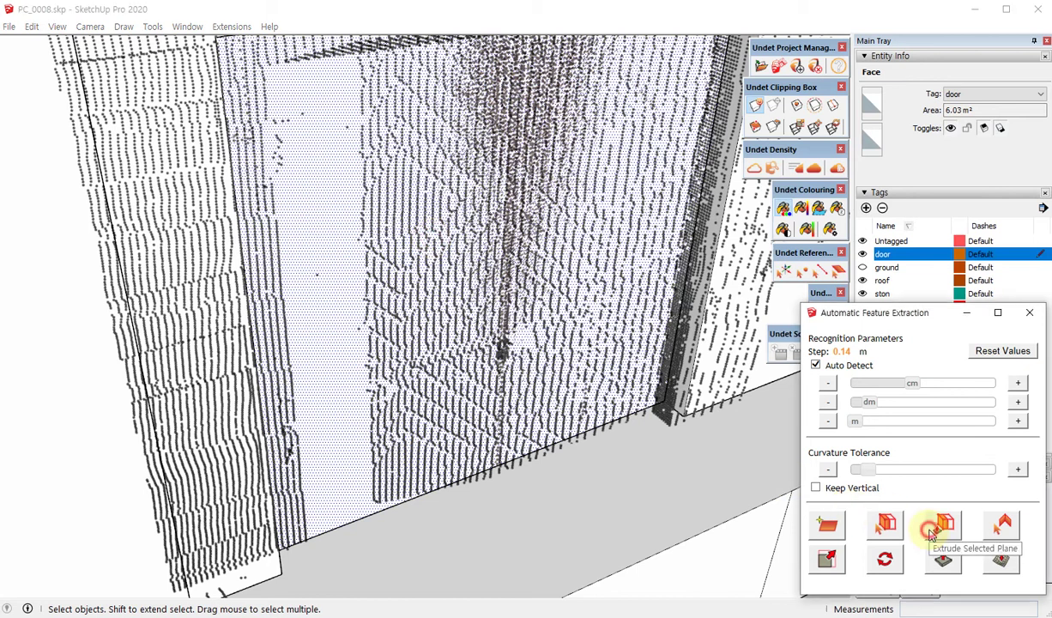
click(542, 218)
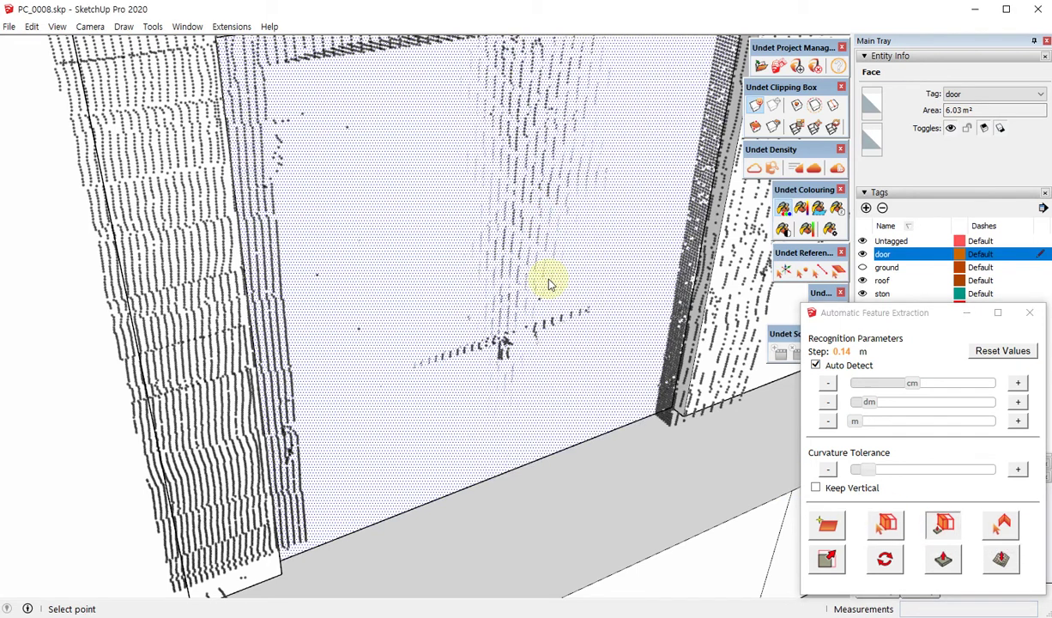
scroll(549, 284, down, 5)
middle_drag(521, 353, 335, 265)
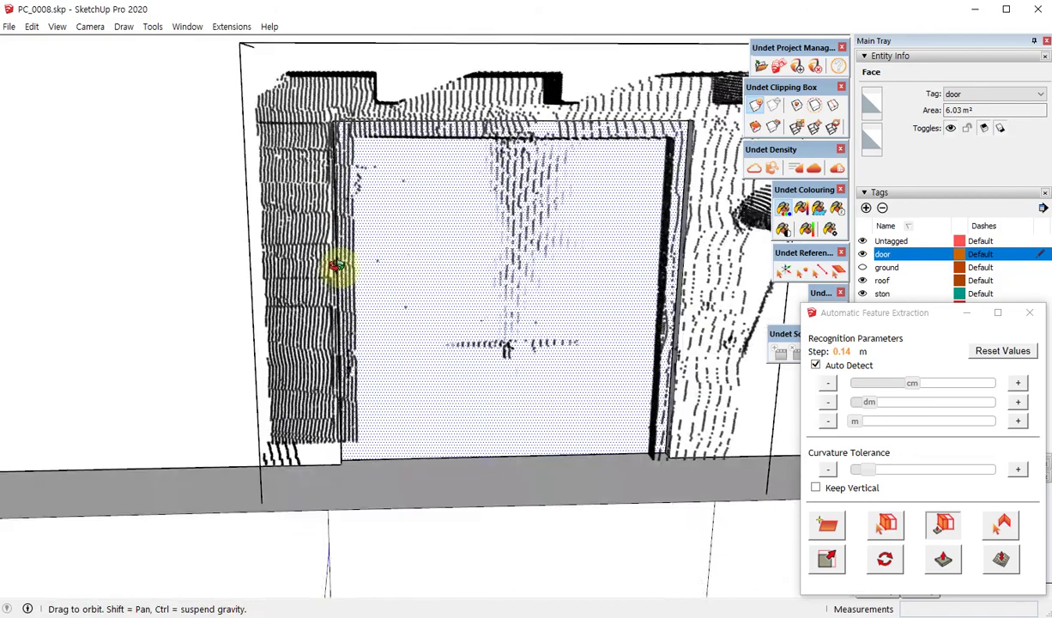
scroll(544, 381, up, 4)
mouse_move(529, 380)
middle_down()
mouse_move(573, 315)
mouse_move(583, 258)
mouse_move(117, 313)
mouse_move(347, 363)
mouse_move(318, 338)
mouse_move(277, 335)
mouse_move(435, 332)
mouse_move(566, 270)
mouse_move(467, 280)
middle_up()
scroll(596, 188, up, 3)
scroll(568, 235, down, 3)
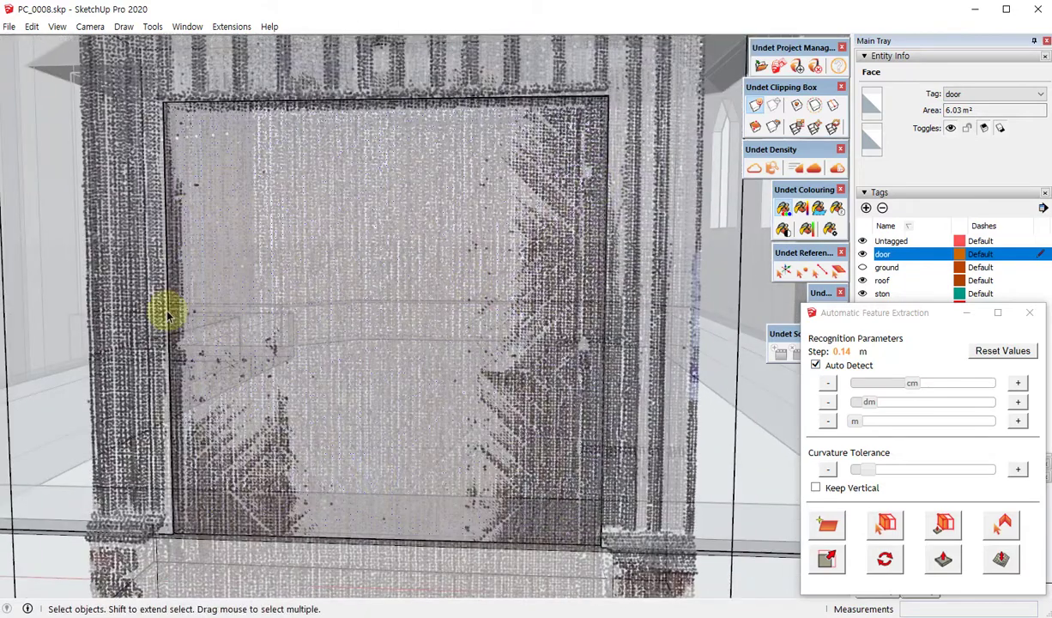
mouse_move(167, 316)
middle_down()
mouse_move(266, 261)
mouse_move(199, 494)
middle_up()
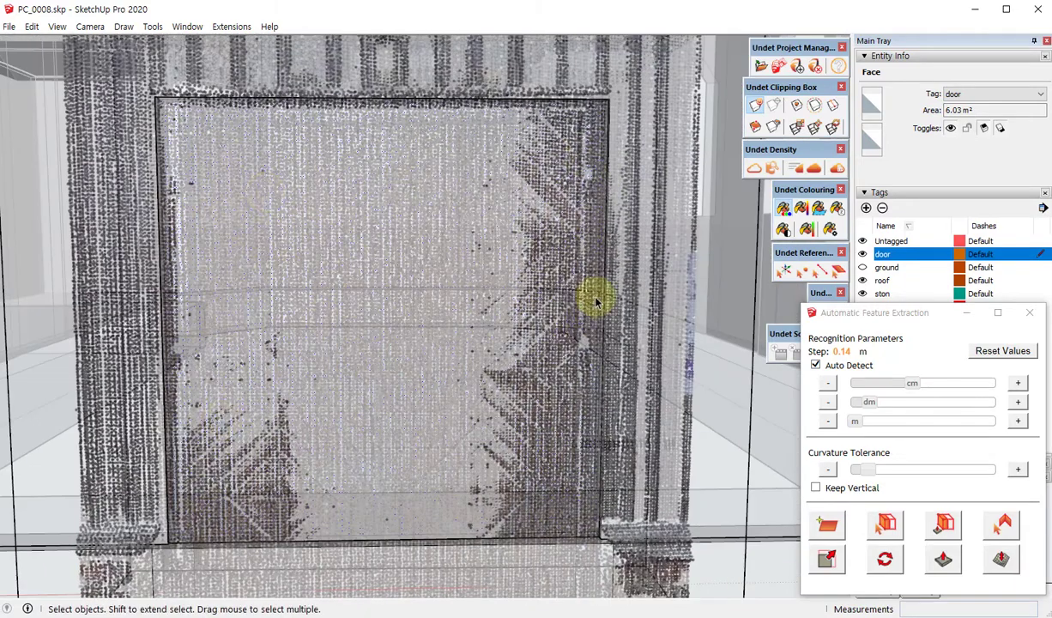
middle_drag(596, 300, 477, 348)
middle_drag(430, 242, 445, 251)
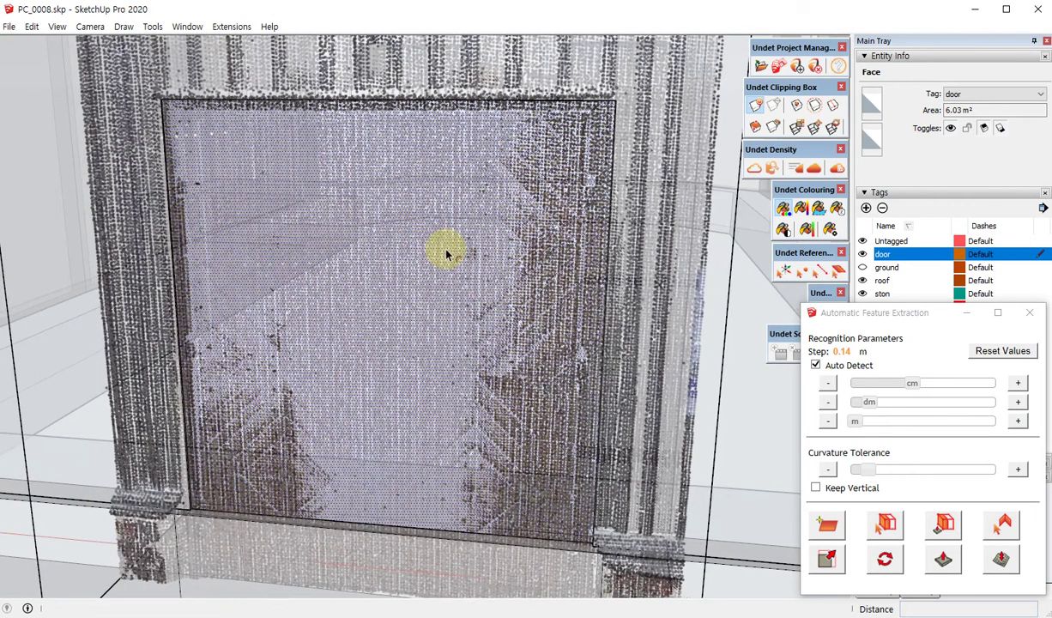
- Offset the door face's top edge inward to form a frame
key(f)
click(514, 106)
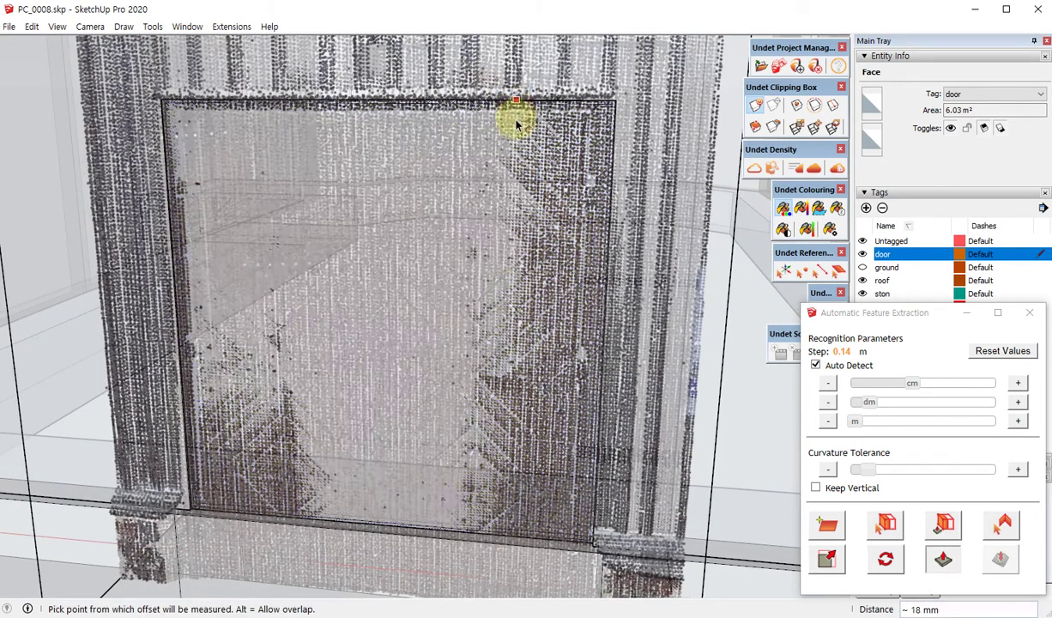
key(Escape)
click(514, 106)
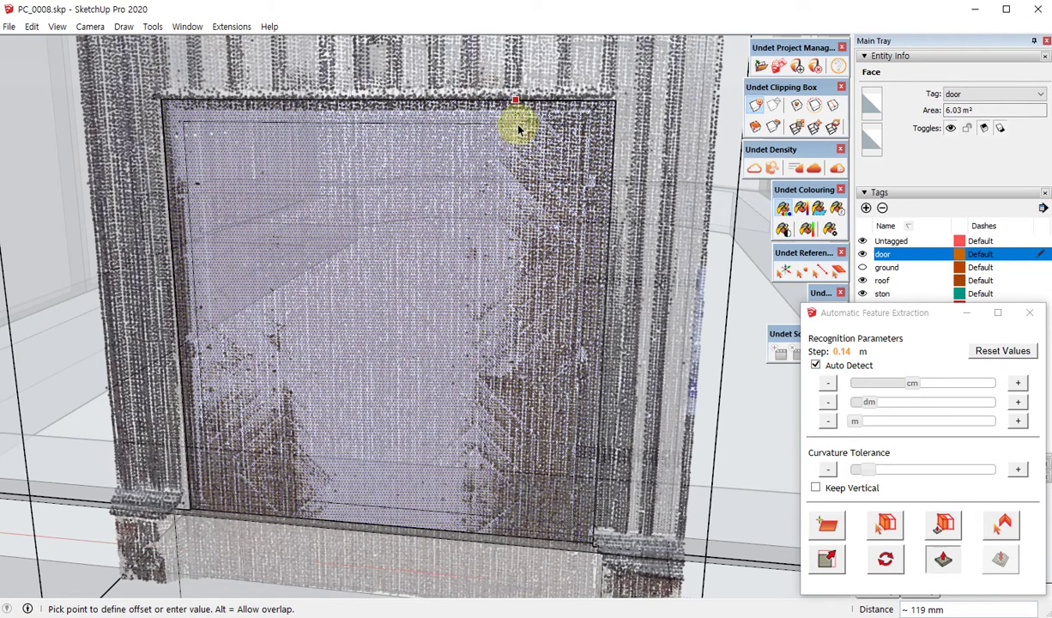
click(515, 129)
key(space)
- Scale the inner door face to the scanned door edges, reaching 5.36 m²
click(395, 152)
key(s)
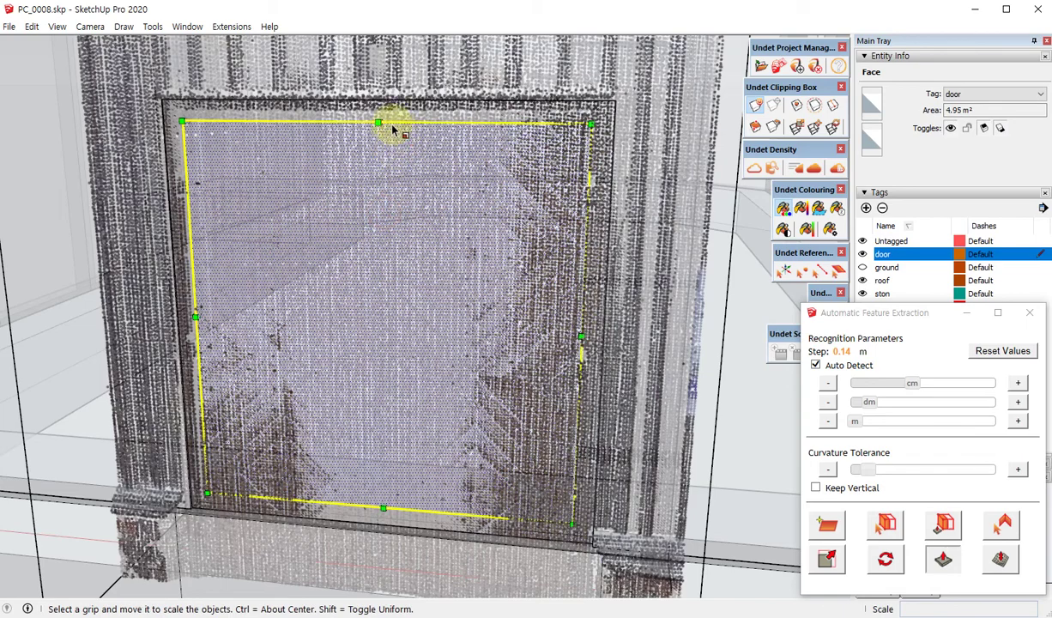
scroll(378, 121, up, 2)
drag(379, 122, 389, 99)
scroll(390, 99, down, 3)
middle_drag(390, 98, 347, 500)
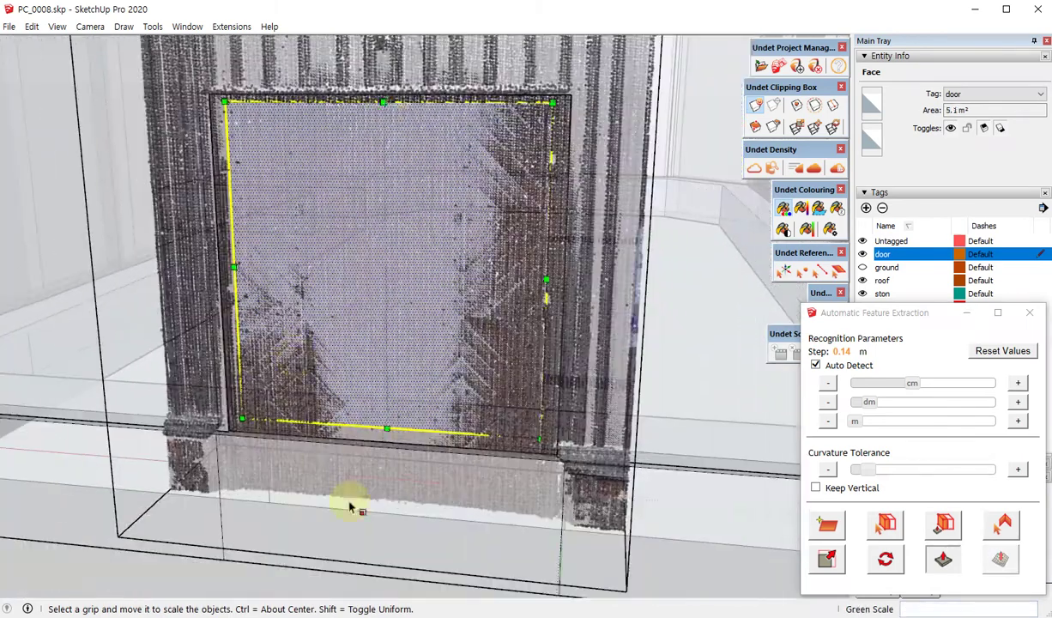
scroll(407, 392, up, 3)
middle_drag(407, 391, 472, 425)
scroll(610, 425, down, 2)
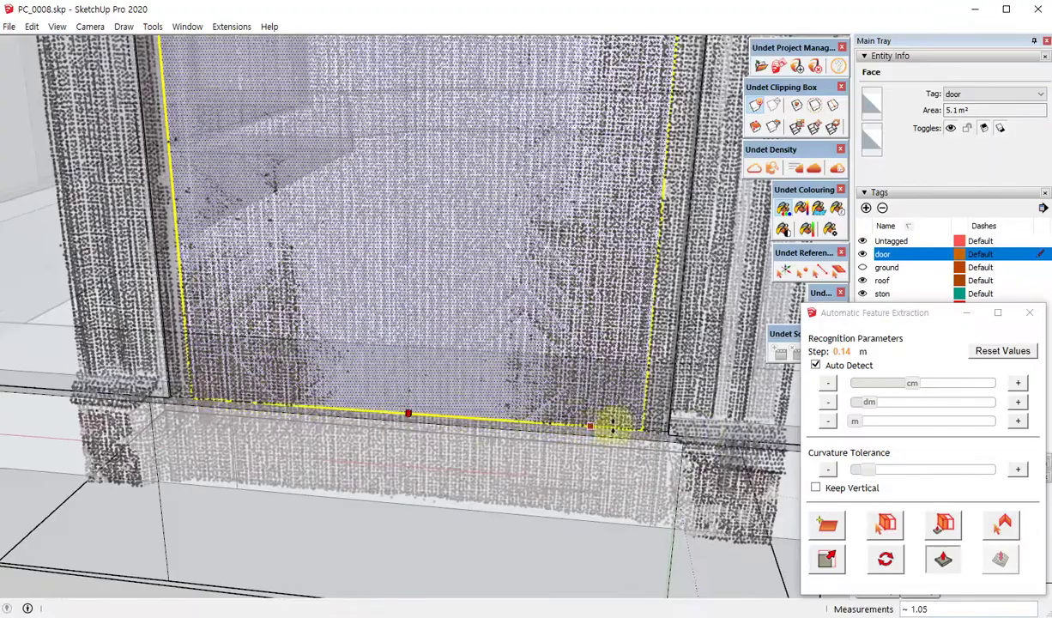
scroll(669, 431, up, 2)
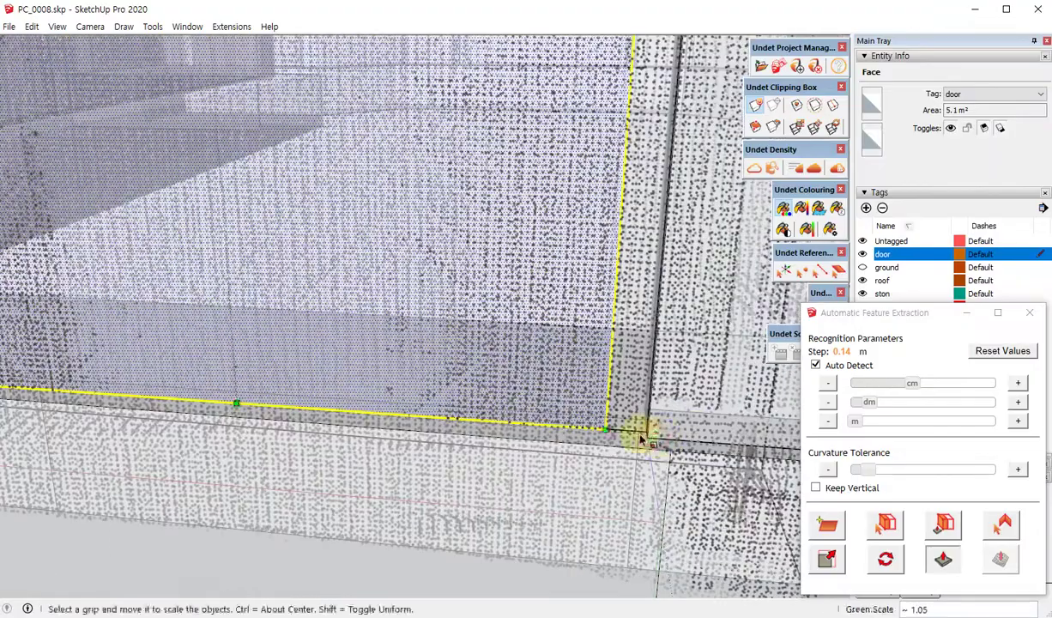
scroll(639, 437, down, 4)
middle_drag(482, 417, 552, 141)
- Select the door outline and inspect its edge up close from an oblique angle
scroll(642, 123, up, 3)
key(space)
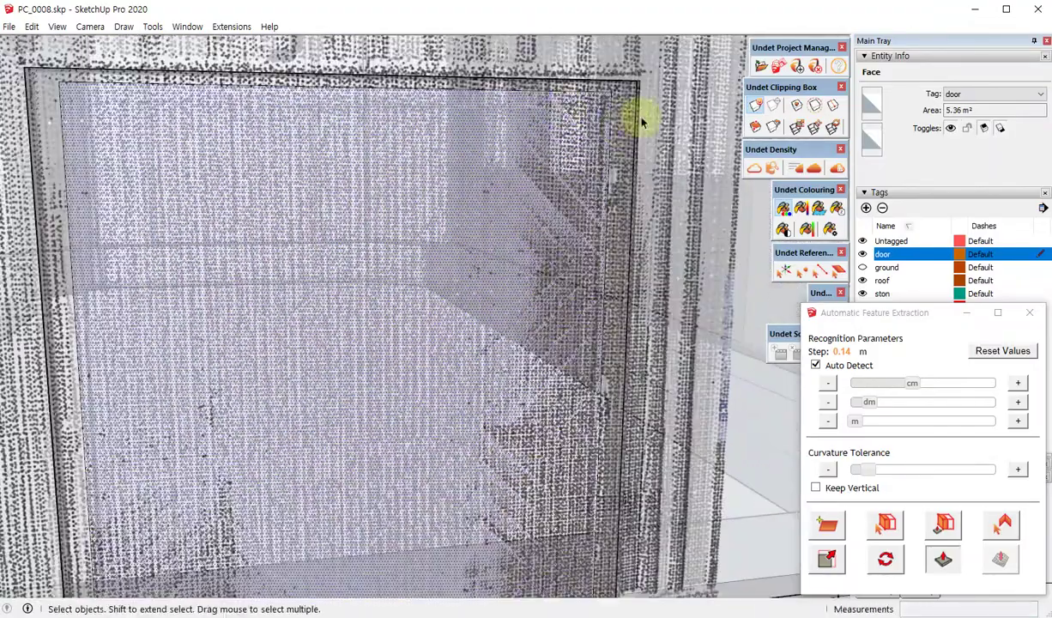
click(619, 130)
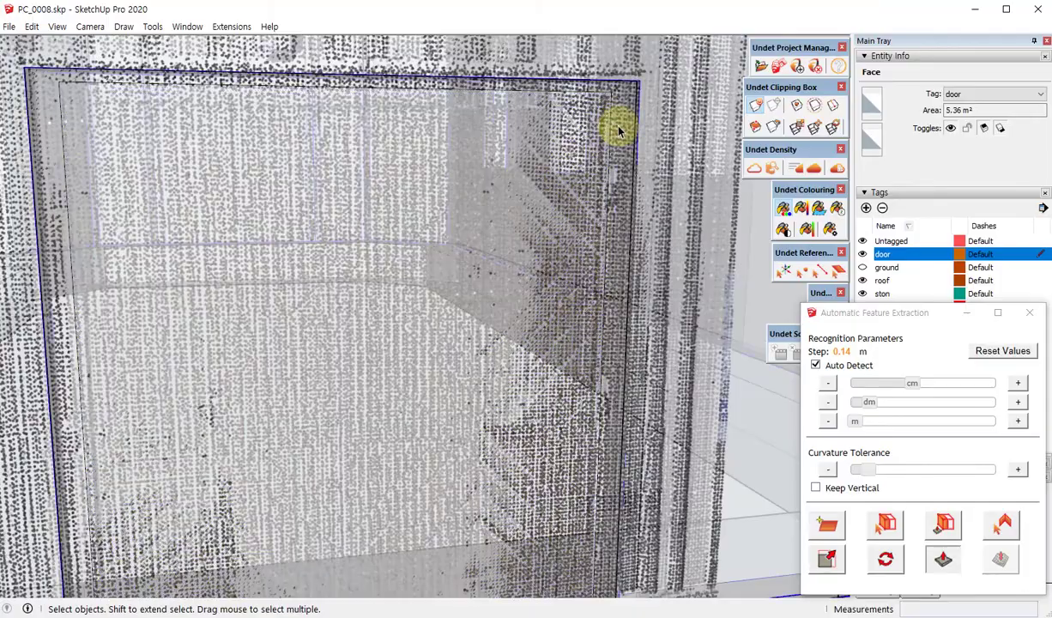
mouse_move(253, 263)
middle_down()
mouse_move(481, 175)
mouse_move(570, 223)
mouse_move(629, 215)
mouse_move(673, 246)
middle_up()
scroll(392, 111, up, 3)
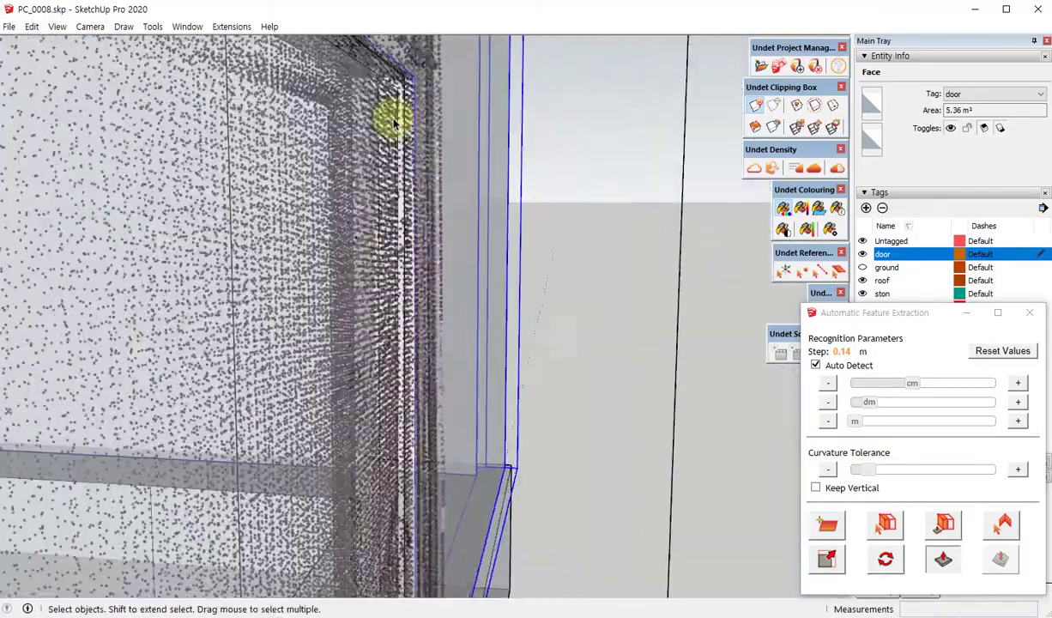
scroll(404, 141, up, 2)
mouse_move(404, 141)
middle_down()
mouse_move(452, 159)
mouse_move(476, 183)
mouse_move(476, 202)
middle_up()
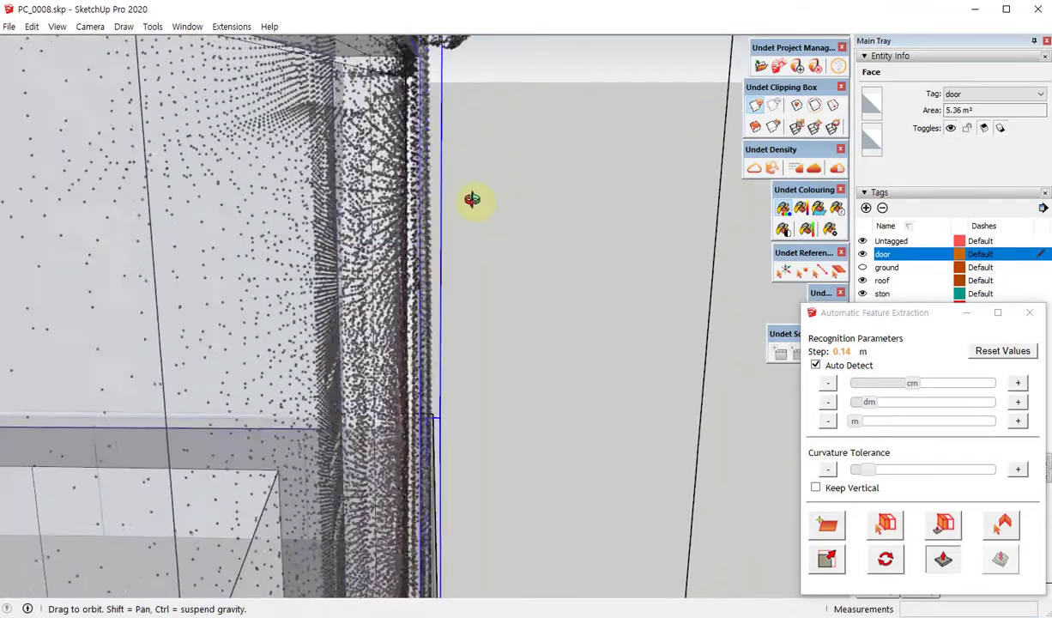
mouse_move(421, 105)
middle_down()
mouse_move(169, 182)
mouse_move(306, 103)
mouse_move(363, 181)
mouse_move(375, 110)
mouse_move(409, 137)
mouse_move(390, 98)
middle_up()
scroll(169, 181, up, 2)
- Push/pull the door face out 18 mm into a thin slab
key(p)
click(385, 94)
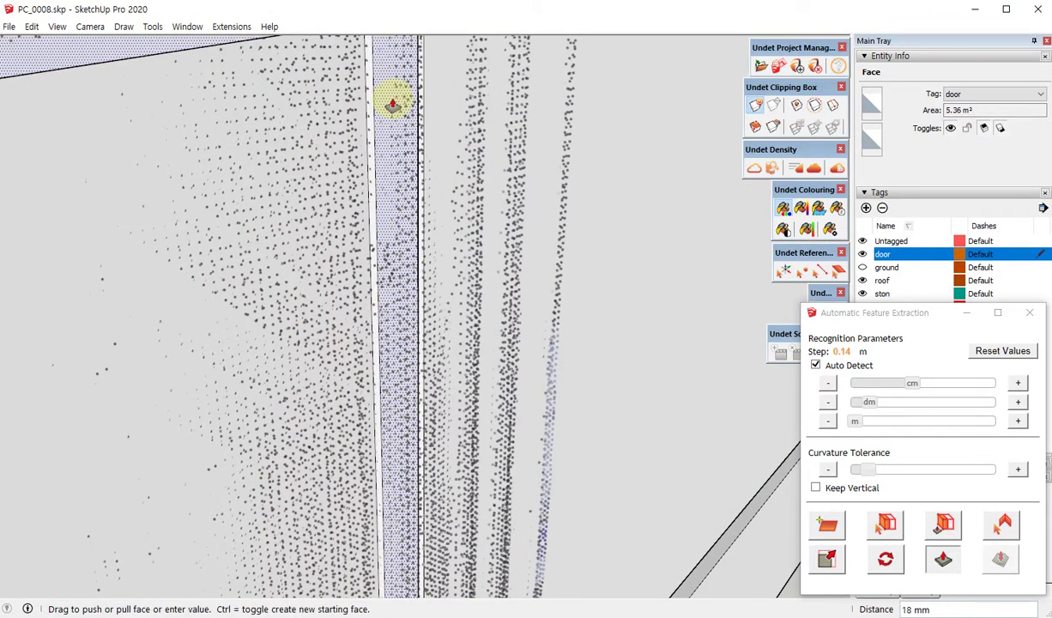
mouse_move(391, 102)
middle_down()
mouse_move(545, 236)
mouse_move(453, 245)
mouse_move(31, 188)
mouse_move(162, 264)
mouse_move(404, 239)
mouse_move(652, 376)
mouse_move(434, 258)
mouse_move(382, 430)
mouse_move(325, 280)
mouse_move(354, 214)
mouse_move(349, 298)
mouse_move(598, 242)
mouse_move(446, 447)
mouse_move(580, 369)
middle_up()
scroll(415, 266, down, 3)
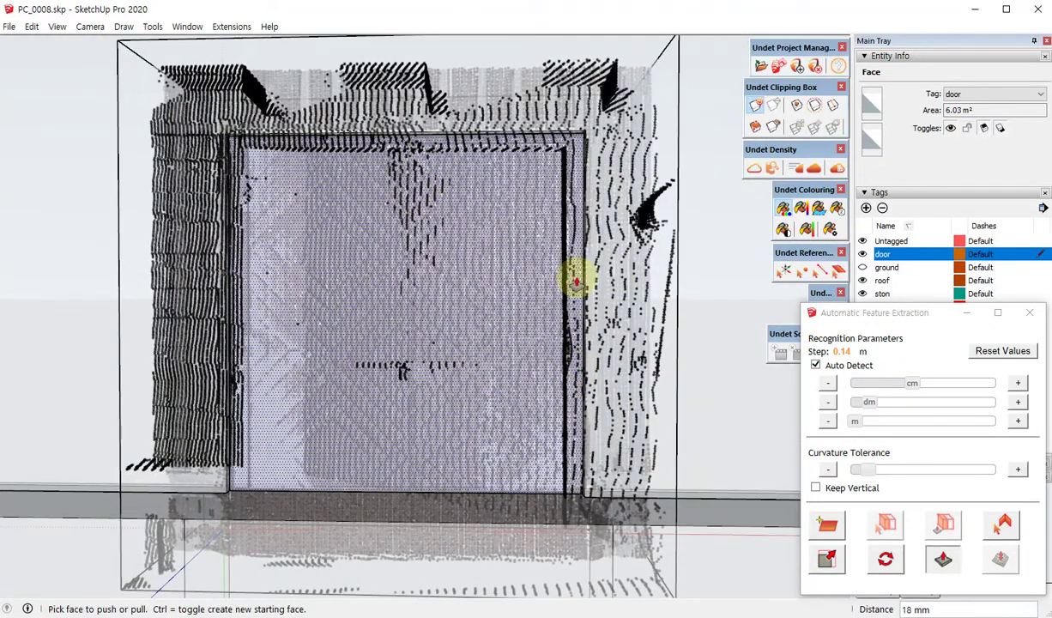
mouse_move(457, 310)
middle_down()
mouse_move(458, 383)
mouse_move(37, 376)
middle_up()
- Draw a 2390 mm vertical line up from the bottom-edge midpoint, splitting the door into two leaves
scroll(96, 312, down, 5)
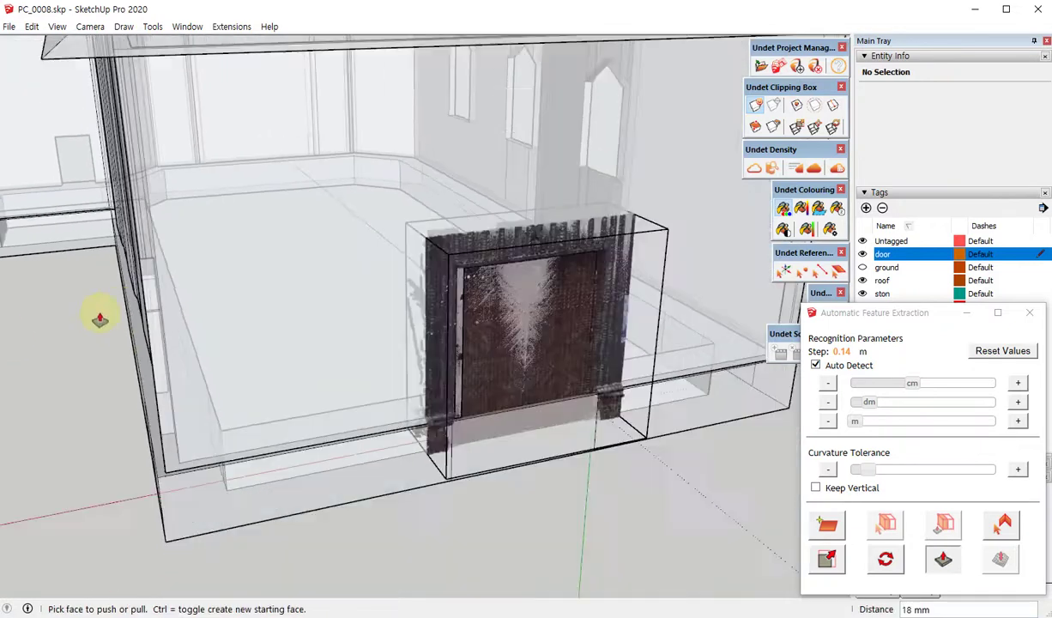
scroll(249, 312, down, 3)
scroll(376, 312, up, 5)
scroll(374, 450, up, 3)
scroll(373, 446, up, 3)
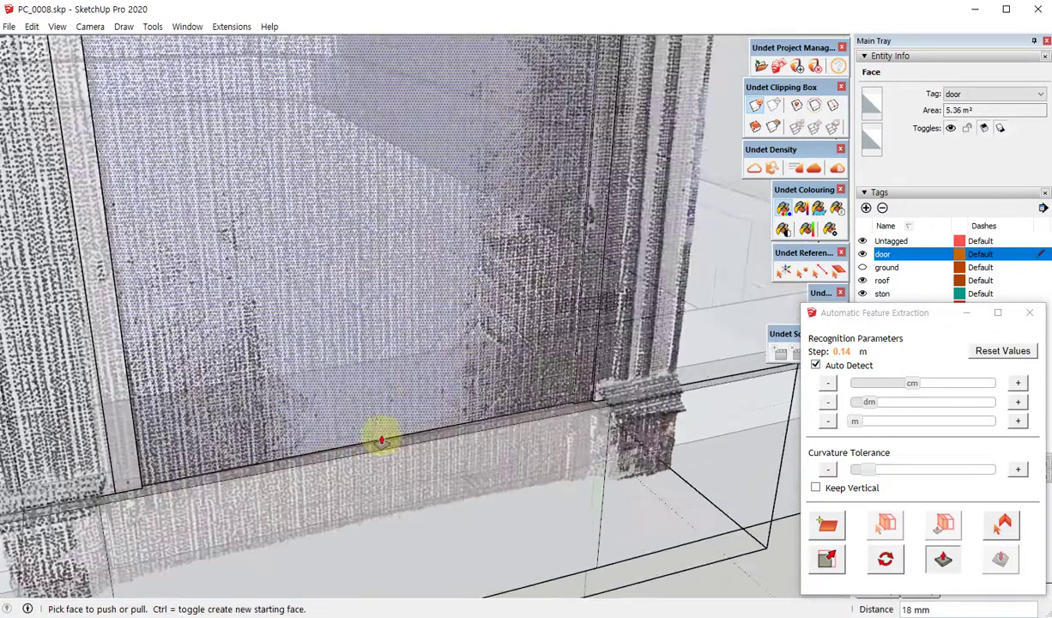
scroll(412, 416, up, 2)
key(l)
scroll(424, 433, down, 2)
mouse_move(430, 429)
middle_down()
mouse_move(409, 450)
mouse_move(324, 118)
mouse_move(350, 281)
middle_up()
click(386, 438)
scroll(418, 458, down, 3)
scroll(396, 274, up, 4)
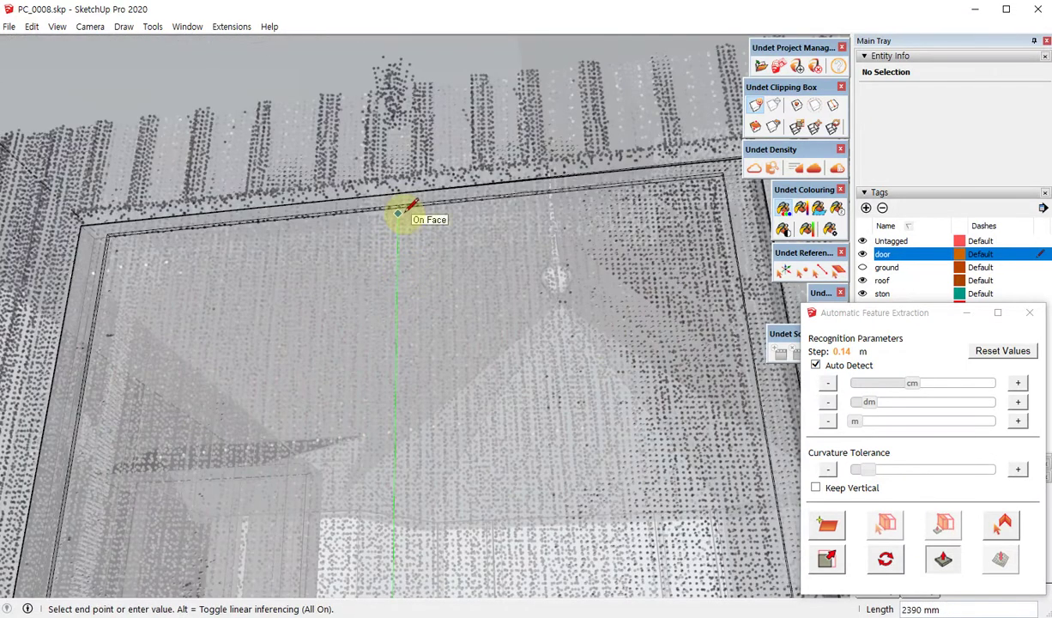
key(space)
- Group all 38 door pieces into a 0.51 m³ solid on the door tag
scroll(485, 219, down, 3)
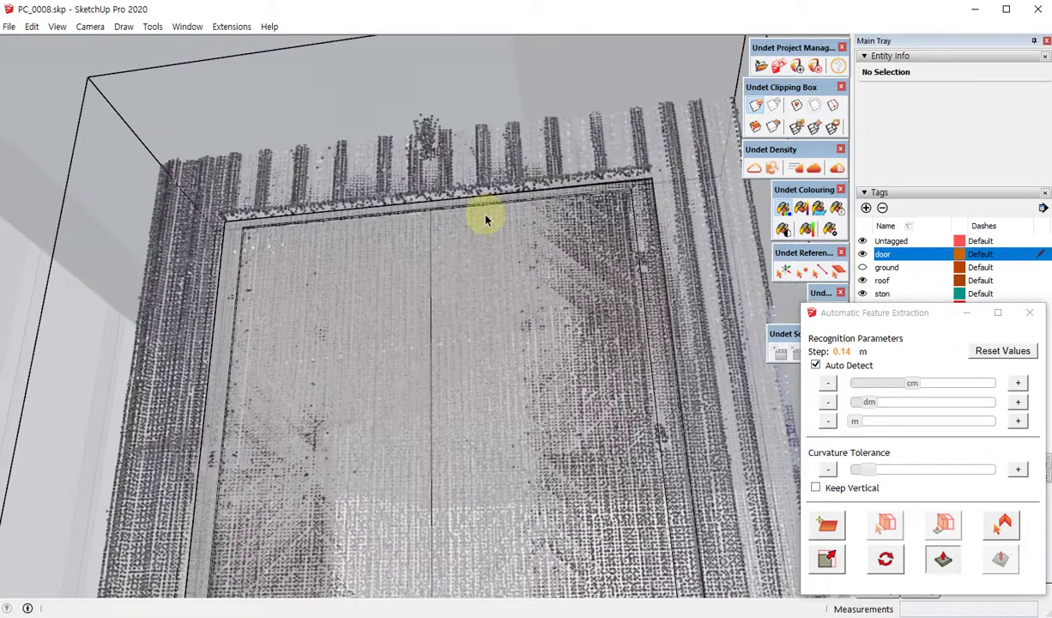
scroll(480, 225, down, 3)
scroll(481, 224, up, 2)
scroll(481, 223, up, 2)
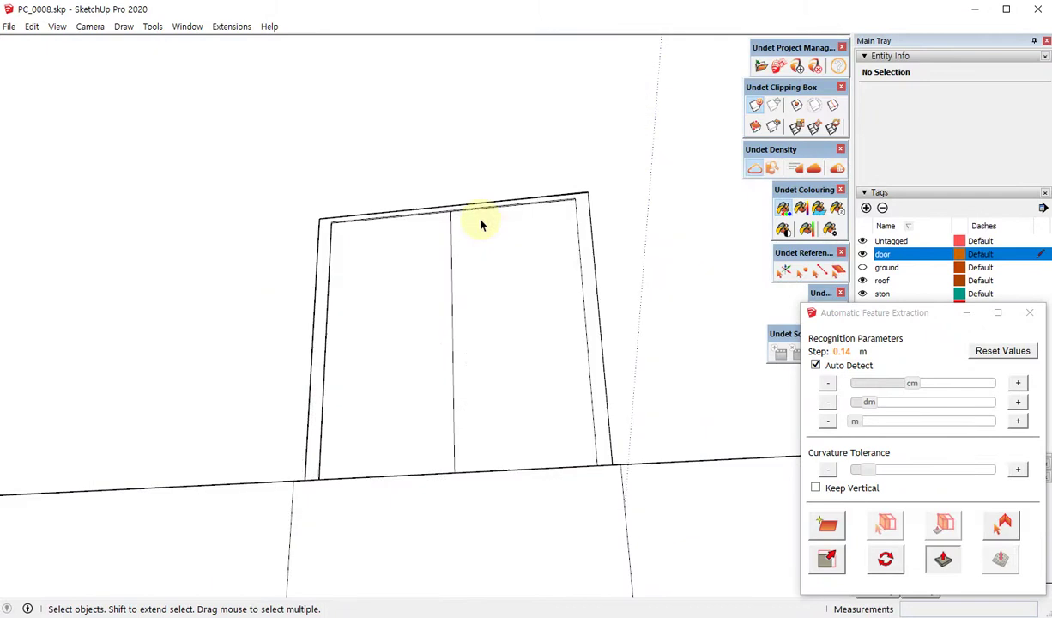
mouse_move(481, 224)
middle_down()
mouse_move(263, 516)
mouse_move(395, 515)
middle_up()
click(405, 344)
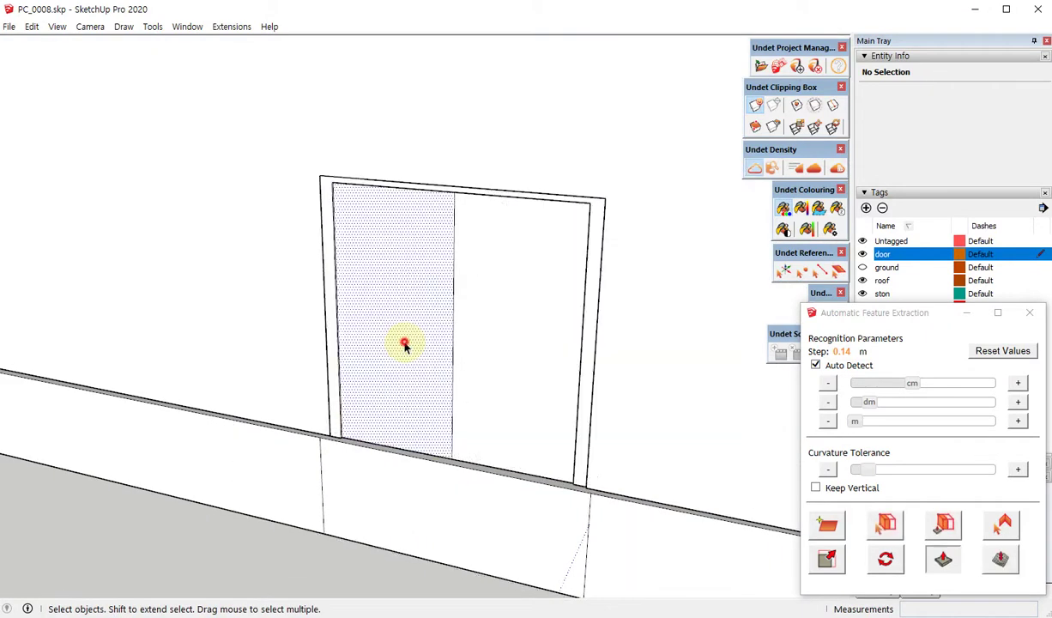
key(ctrl+g)
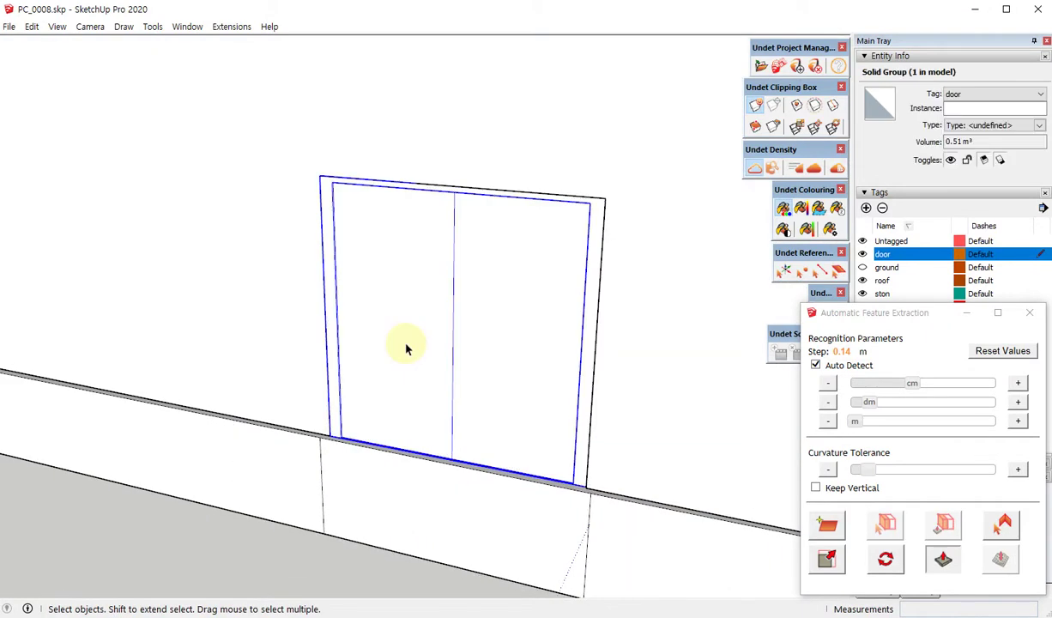
scroll(472, 339, down, 2)
scroll(375, 282, down, 2)
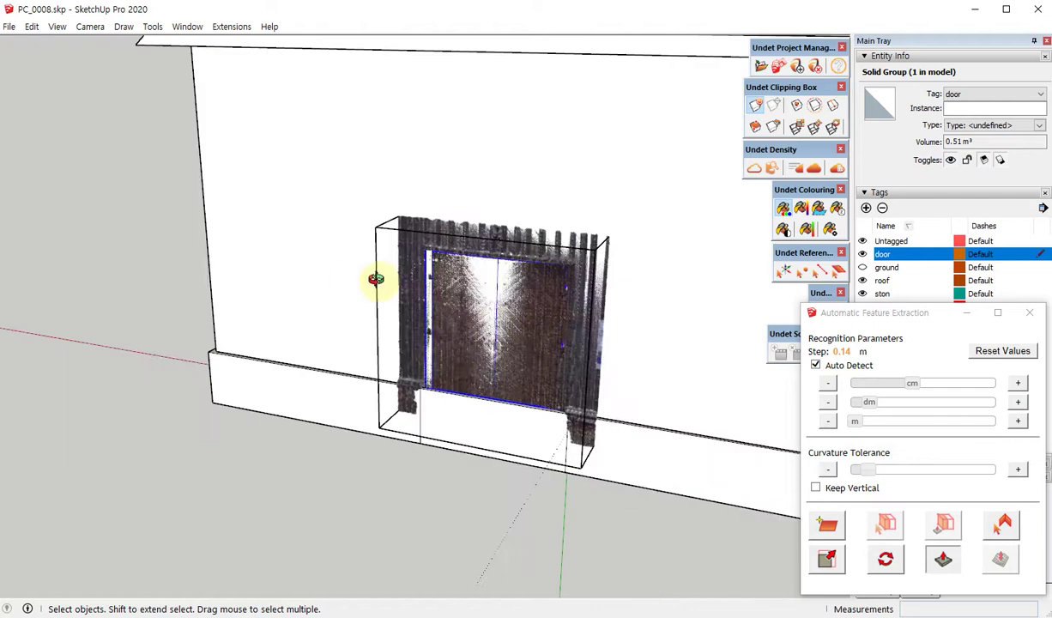
scroll(535, 289, up, 1)
scroll(535, 289, down, 3)
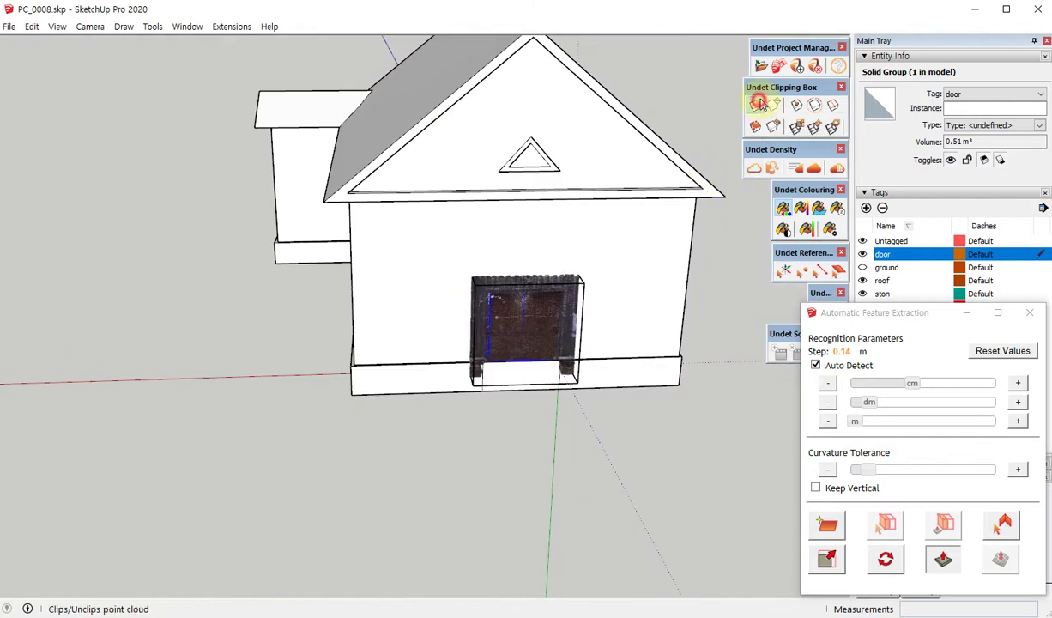
- Unclip the point cloud to bring back the whole church with trees and ground
click(758, 102)
mouse_move(535, 321)
middle_down()
mouse_move(413, 457)
mouse_move(720, 195)
middle_up()
click(406, 350)
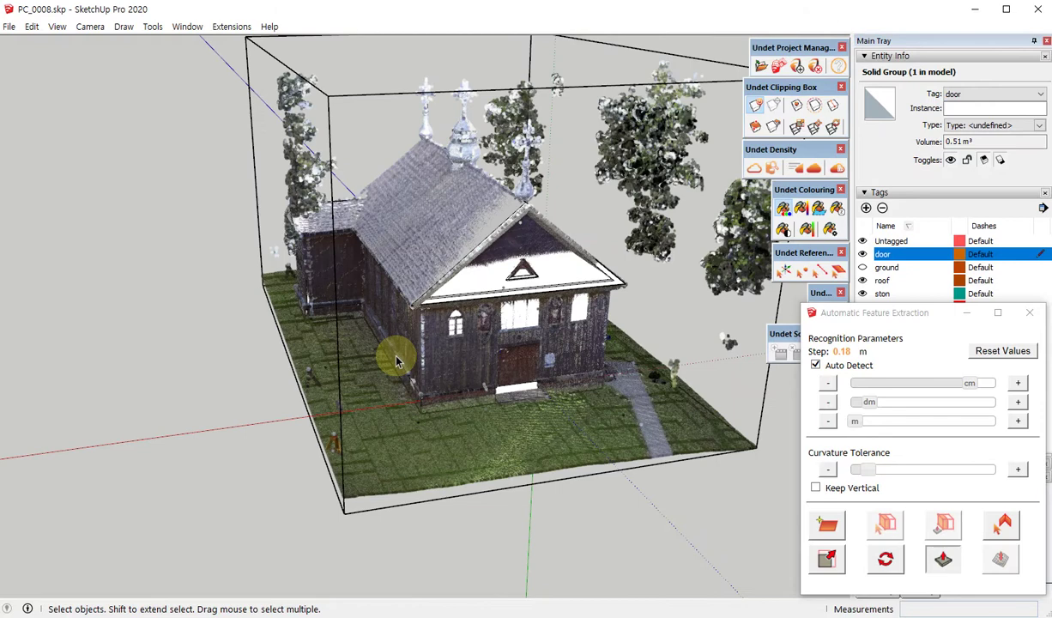
scroll(397, 360, up, 5)
- Orbit around the church to face the gabled side door on the long wall
middle_drag(563, 347, 319, 291)
scroll(563, 329, down, 5)
mouse_move(563, 328)
middle_down()
mouse_move(295, 297)
mouse_move(140, 307)
middle_up()
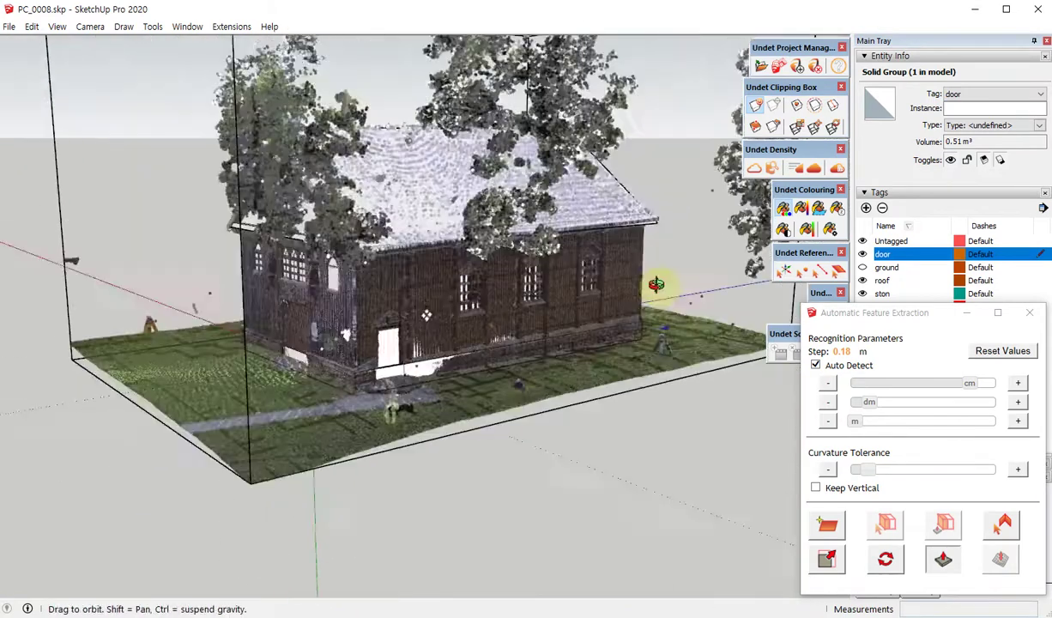
mouse_move(439, 286)
middle_down()
mouse_move(598, 316)
mouse_move(42, 345)
mouse_move(558, 352)
middle_up()
scroll(559, 351, up, 5)
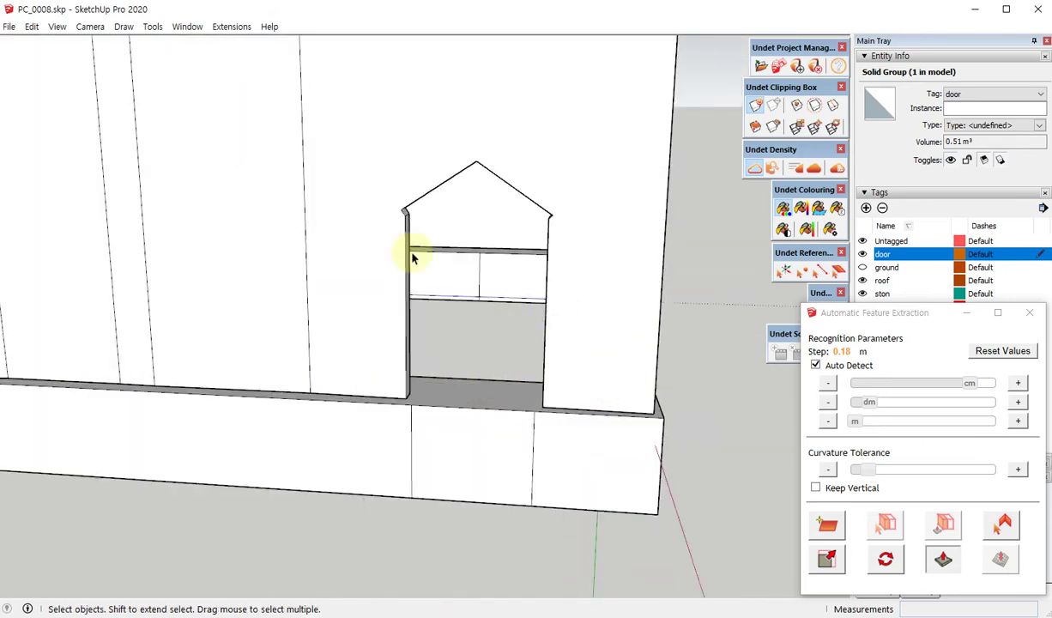
mouse_move(580, 293)
middle_down()
mouse_move(512, 286)
mouse_move(526, 294)
mouse_move(513, 242)
mouse_move(404, 299)
middle_up()
scroll(463, 277, up, 3)
middle_drag(463, 277, 683, 193)
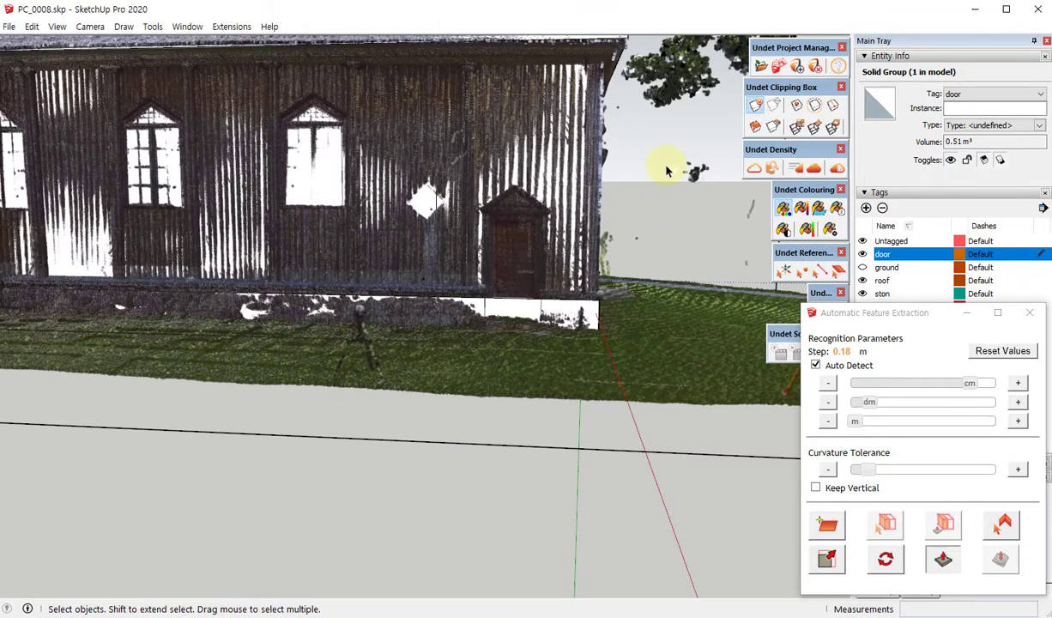
mouse_move(487, 192)
middle_down()
mouse_move(482, 211)
mouse_move(565, 232)
middle_up()
scroll(565, 232, up, 2)
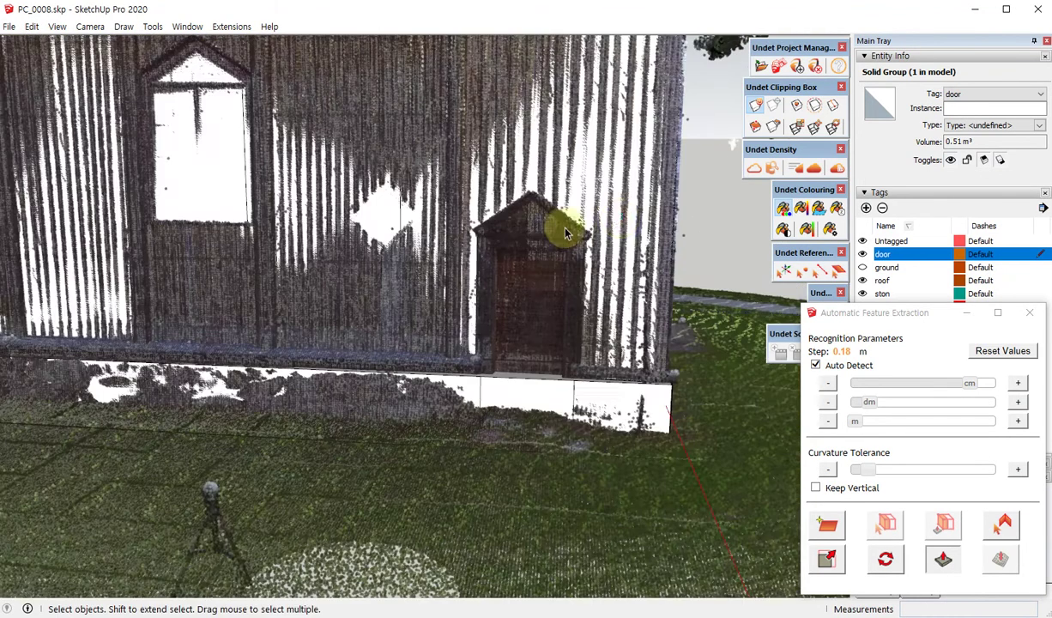
mouse_move(634, 217)
middle_down()
mouse_move(609, 197)
mouse_move(652, 172)
middle_up()
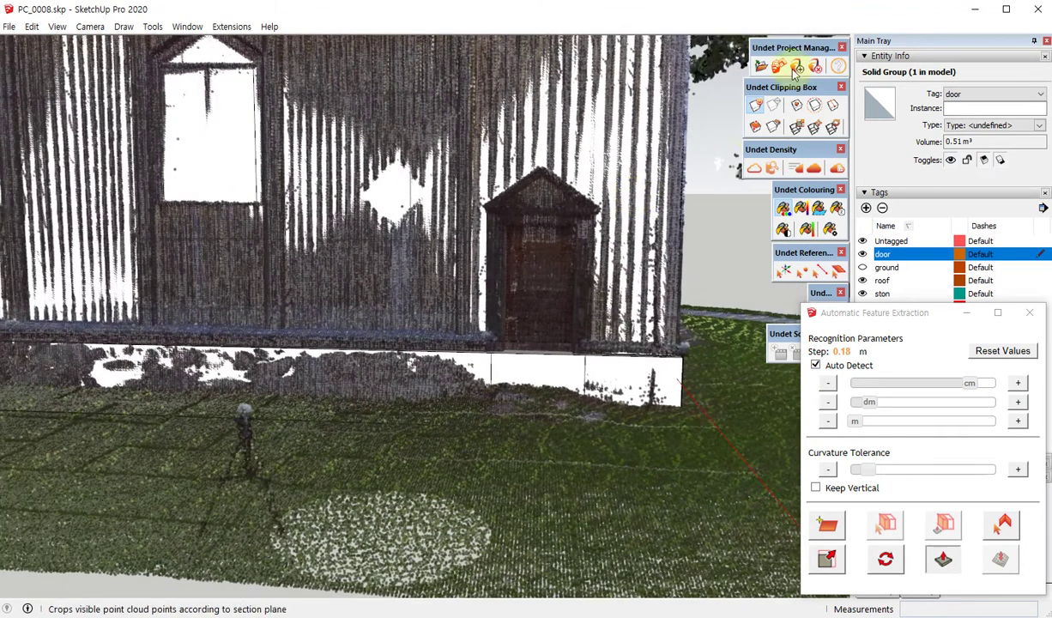
- Clip the point cloud to a rectangle around the gabled door, accepting parallel projection
click(753, 129)
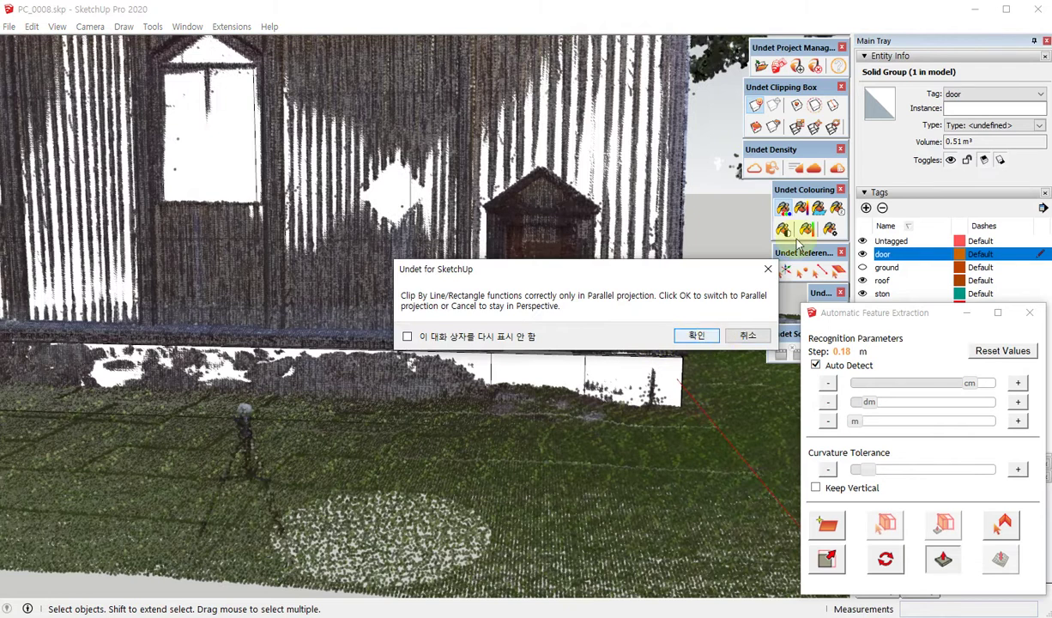
click(695, 335)
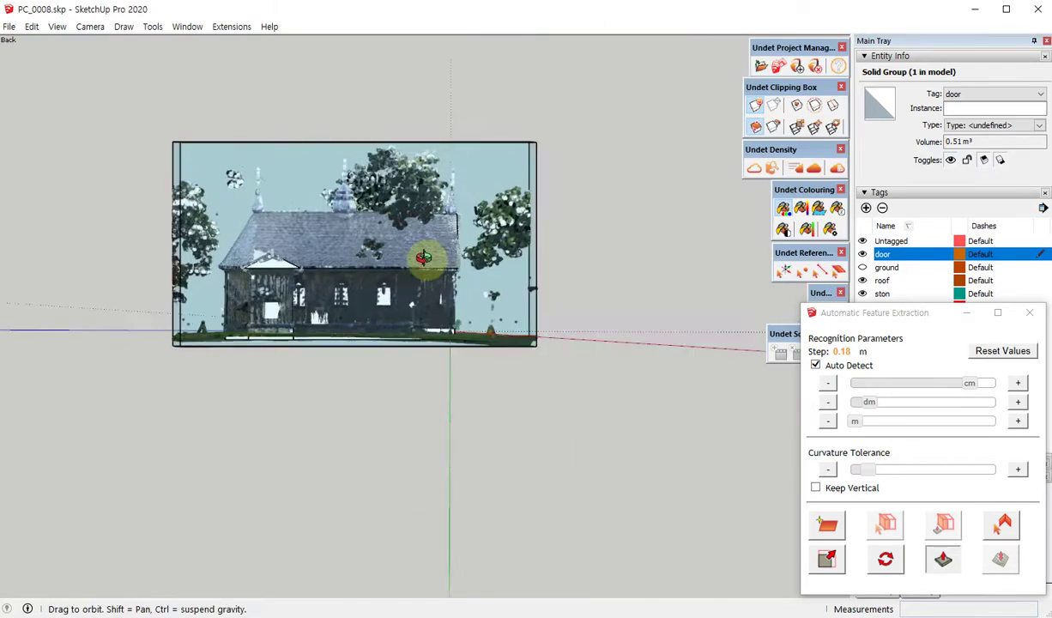
scroll(423, 254, up, 3)
scroll(530, 317, up, 2)
scroll(592, 179, up, 2)
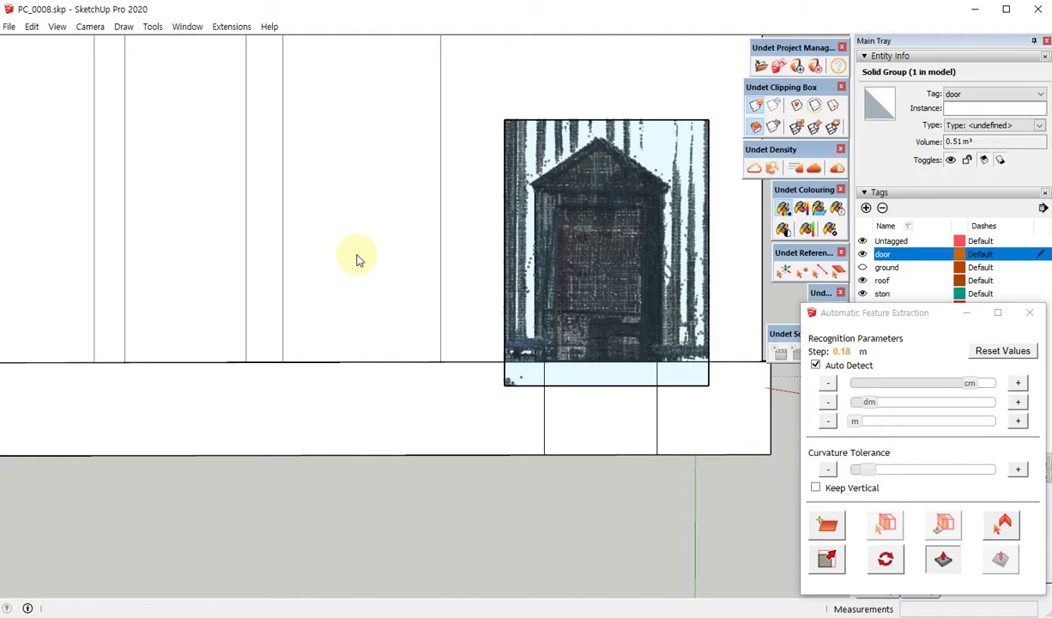
middle_drag(357, 258, 333, 322)
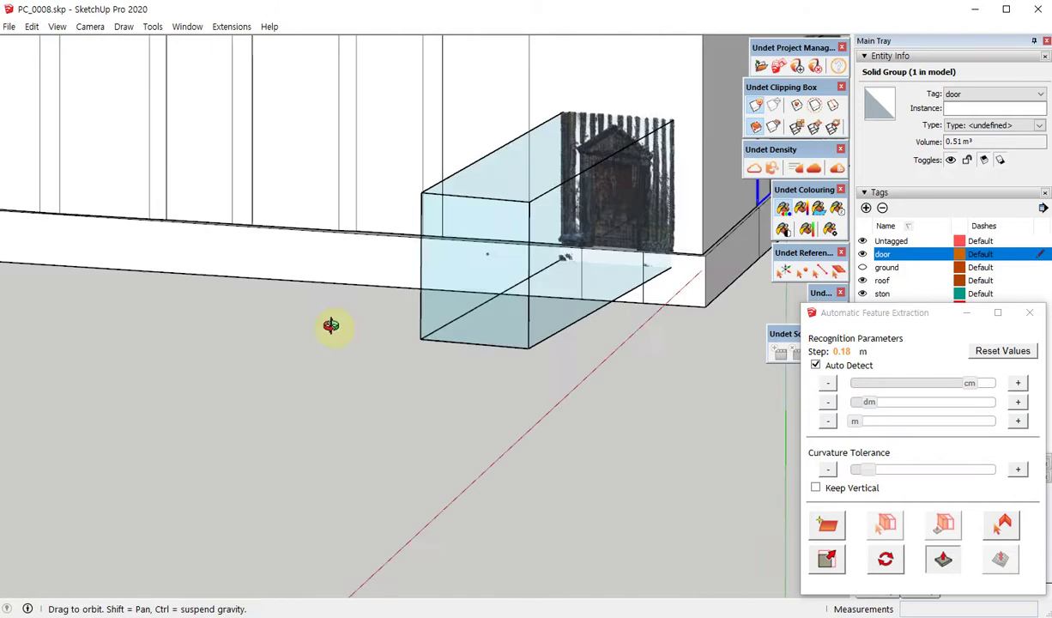
- Resize the clipping box to fit tightly around the gabled door
click(796, 127)
drag(469, 271, 278, 252)
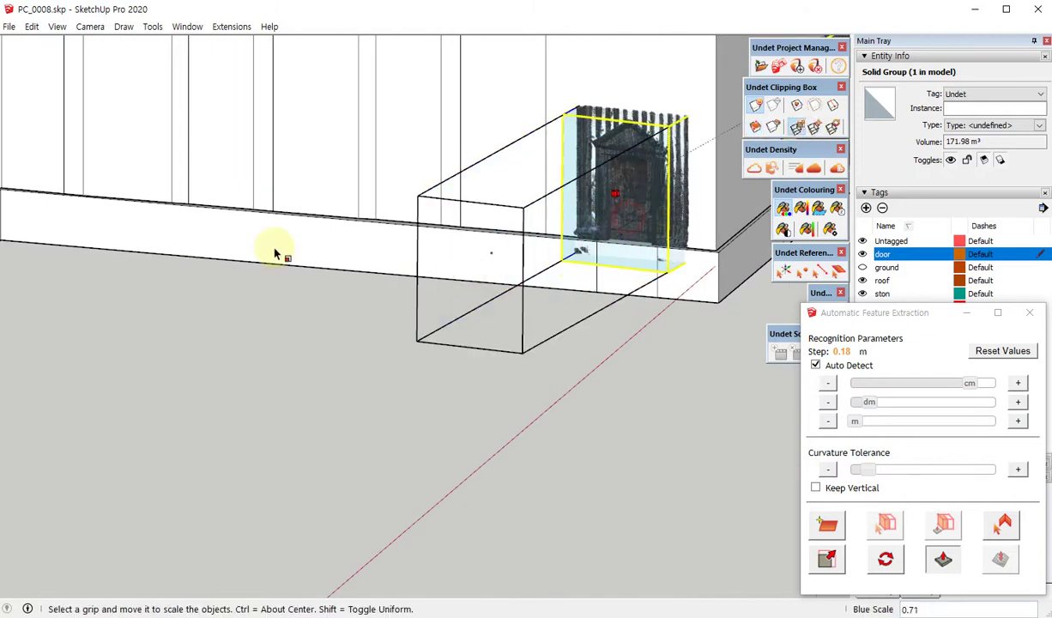
mouse_move(277, 251)
middle_down()
mouse_move(195, 274)
mouse_move(615, 235)
middle_up()
drag(615, 235, 544, 267)
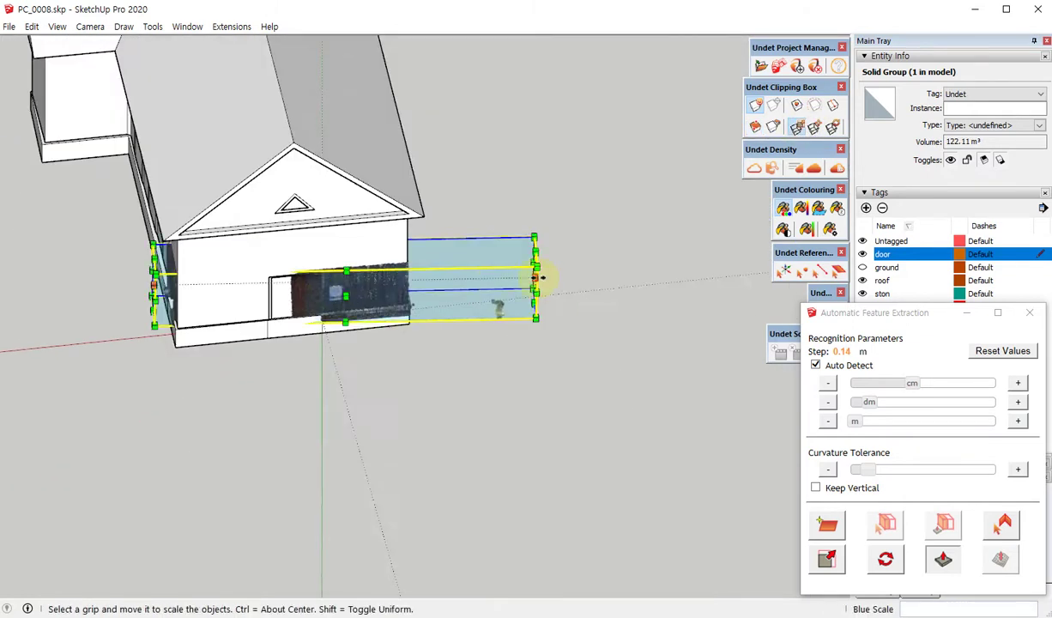
mouse_move(545, 268)
middle_down()
mouse_move(674, 280)
mouse_move(286, 416)
mouse_move(176, 376)
middle_up()
key(space)
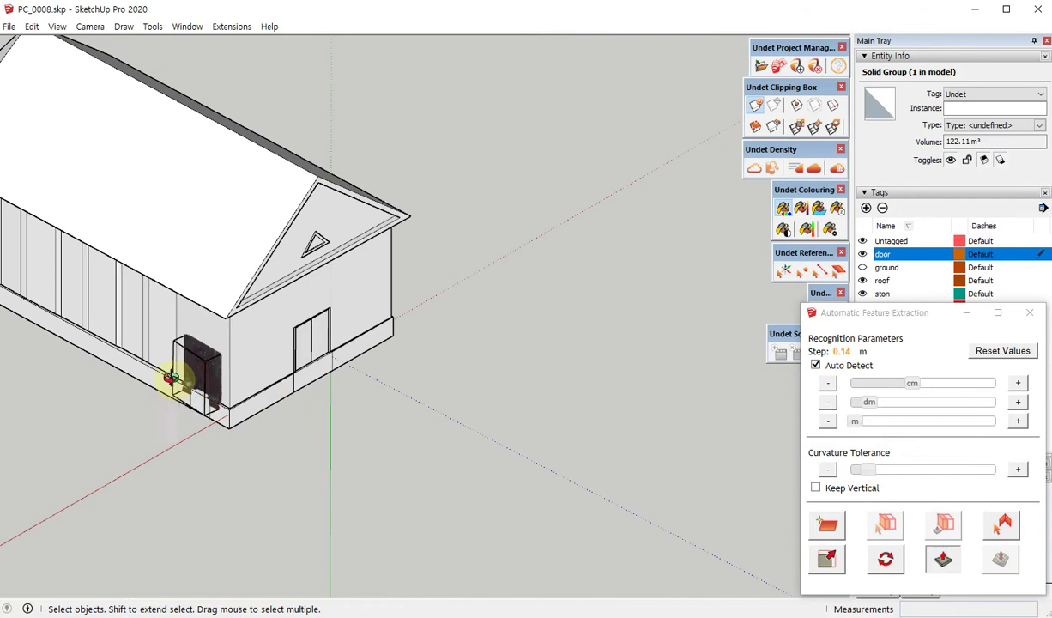
scroll(369, 328, up, 5)
scroll(413, 188, up, 3)
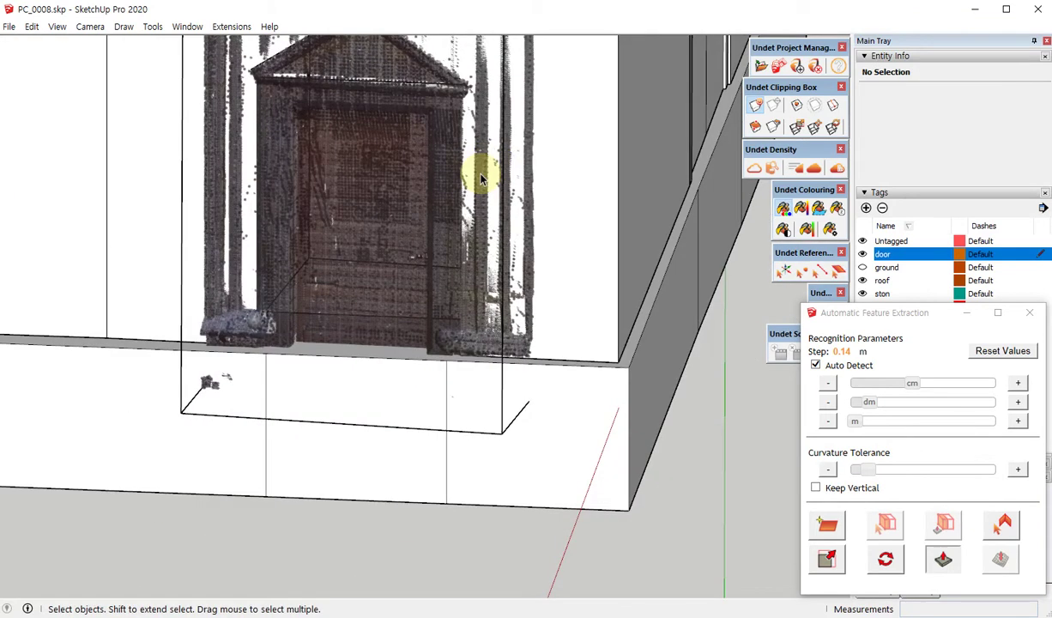
middle_drag(365, 155, 432, 216)
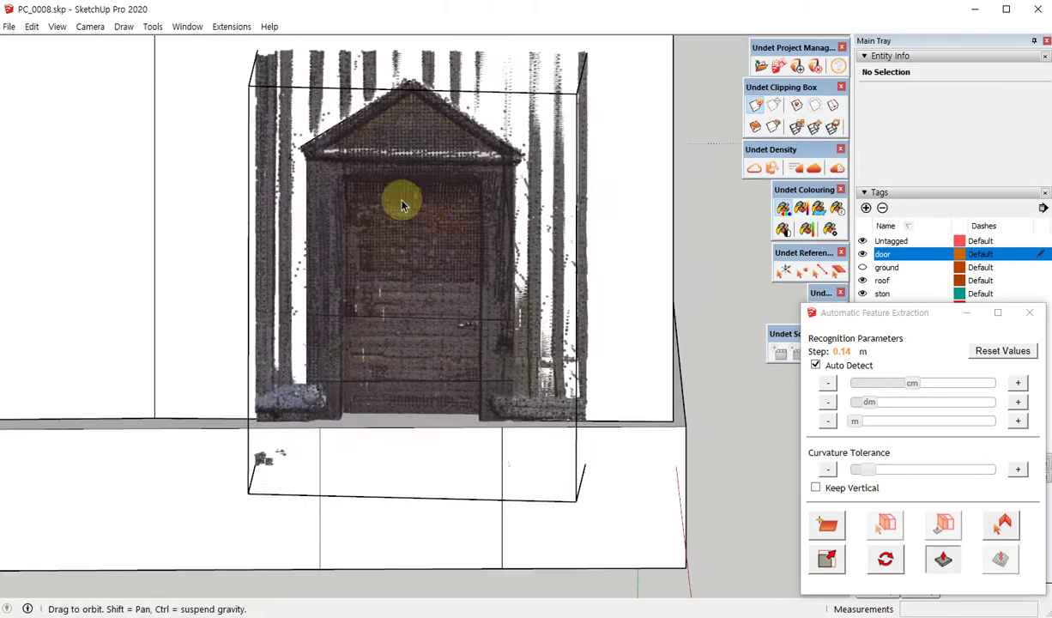
scroll(379, 135, up, 3)
mouse_move(269, 155)
middle_down()
mouse_move(328, 110)
mouse_move(265, 124)
mouse_move(416, 67)
middle_up()
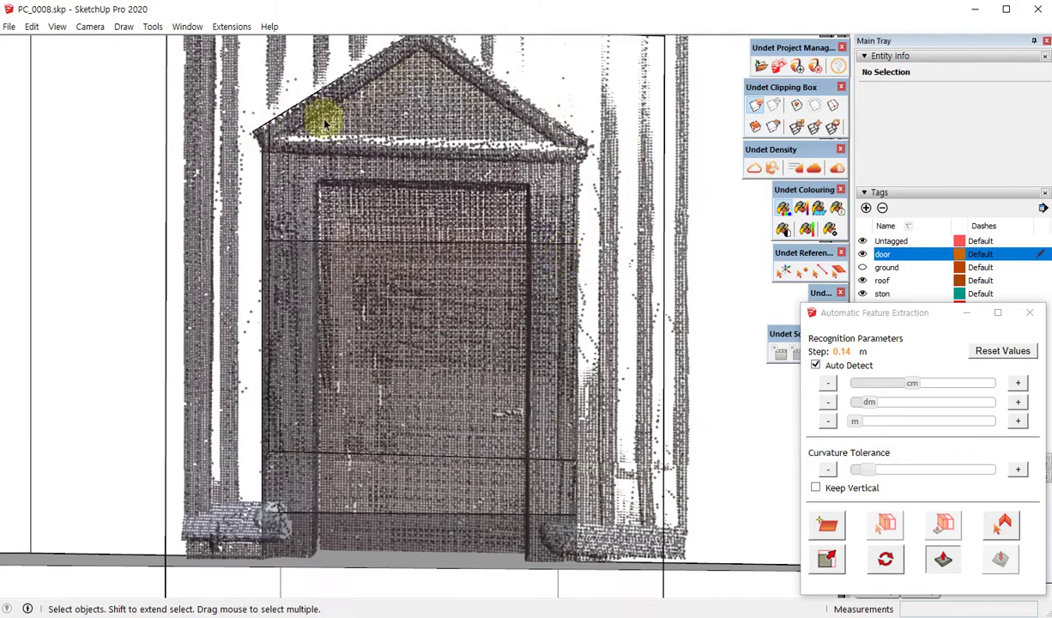
- Hide the point cloud with Undet Density
scroll(558, 153, down, 5)
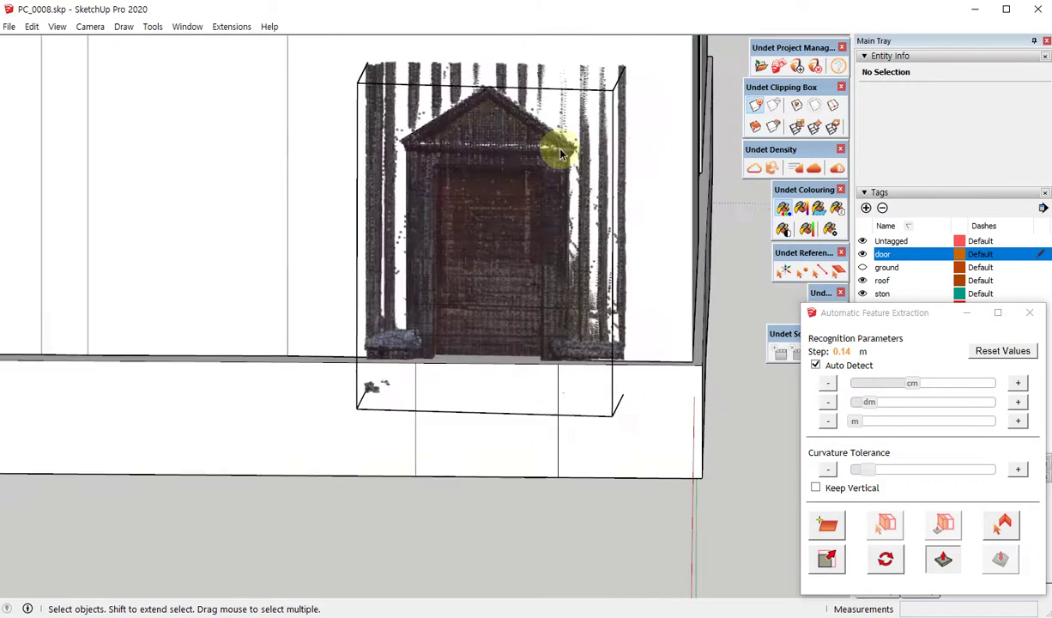
scroll(370, 126, up, 5)
scroll(351, 129, down, 5)
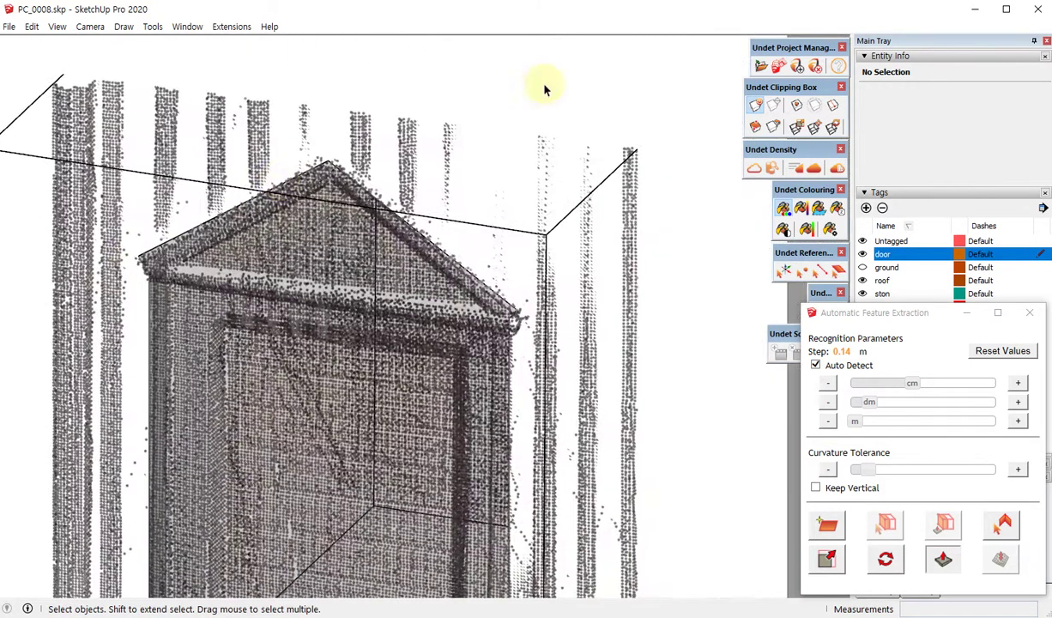
mouse_move(545, 87)
middle_down()
mouse_move(363, 157)
mouse_move(341, 197)
middle_up()
scroll(577, 215, up, 1)
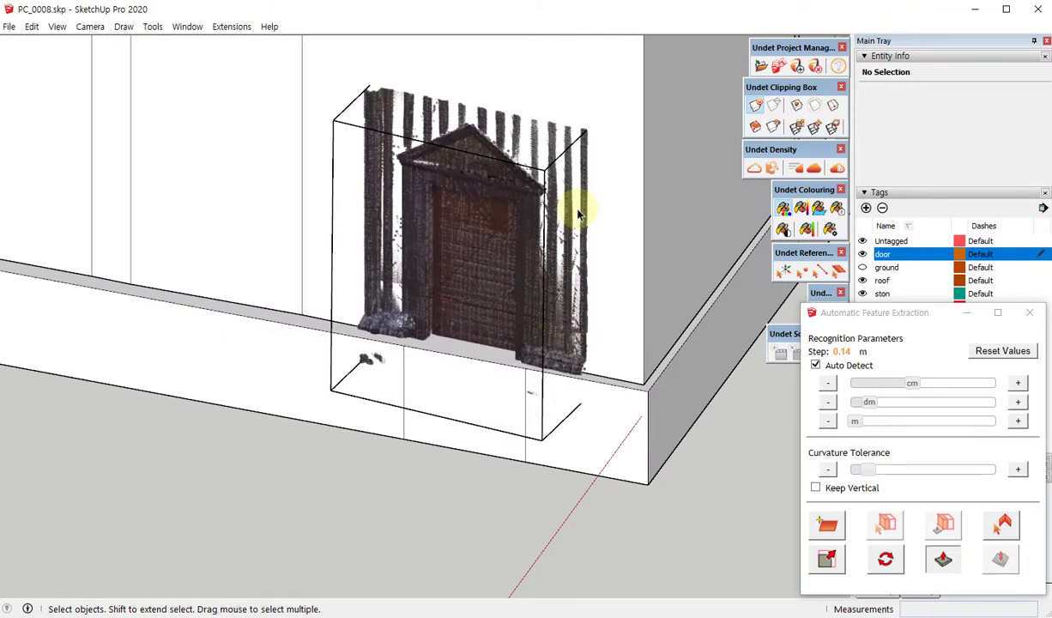
click(753, 168)
- Close the gabled door outline along the wall base and cut the 3.27 m² face out
scroll(462, 112, up, 3)
key(l)
click(387, 409)
scroll(599, 445, up, 3)
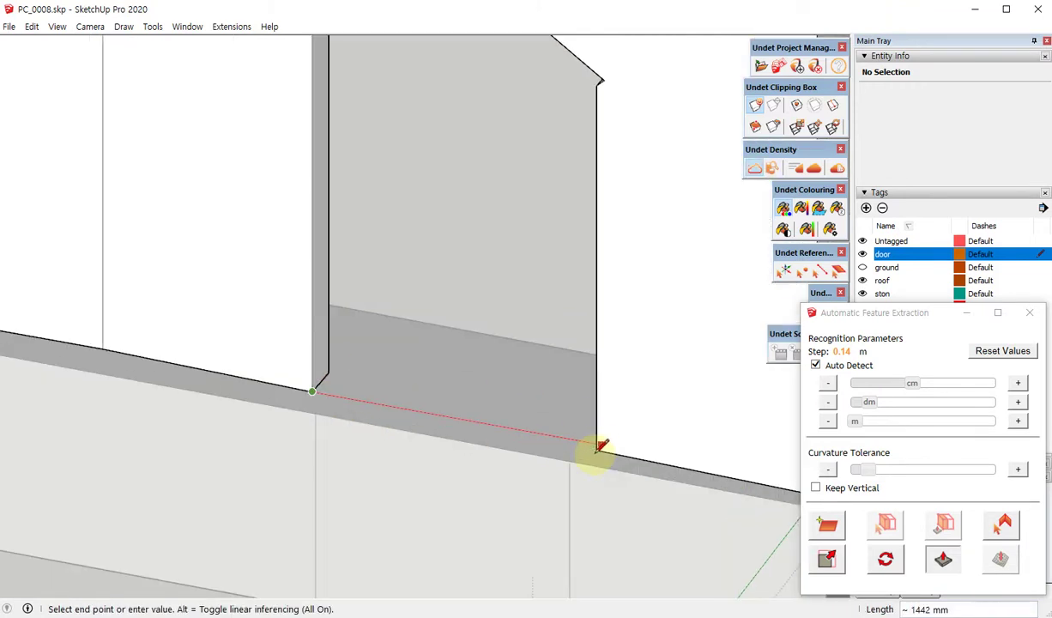
click(598, 444)
key(space)
click(495, 237)
scroll(460, 225, down, 4)
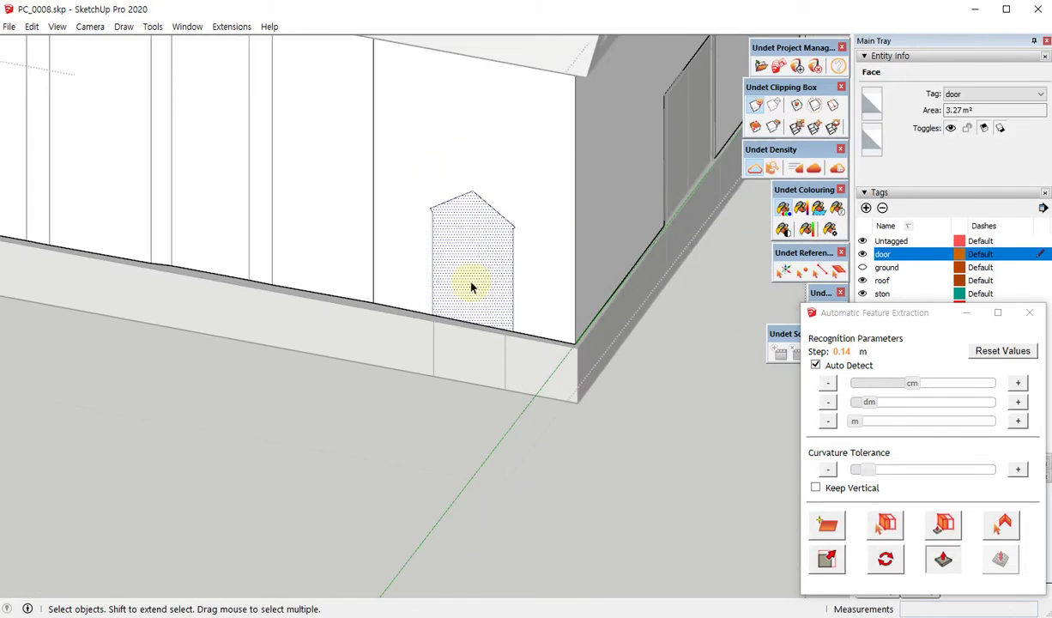
scroll(471, 287, up, 2)
key(Delete)
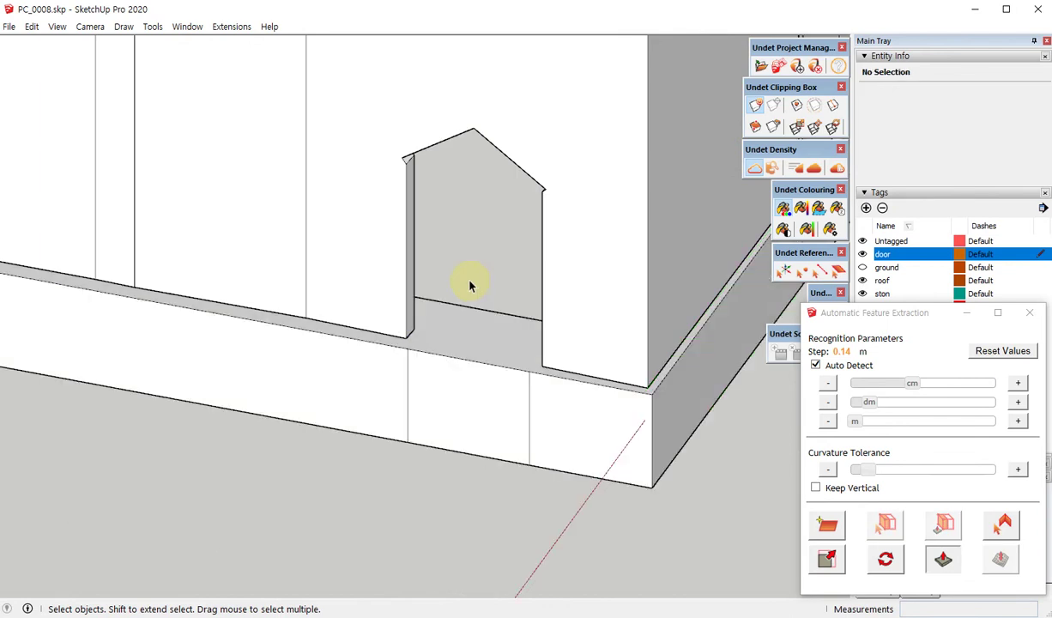
click(32, 26)
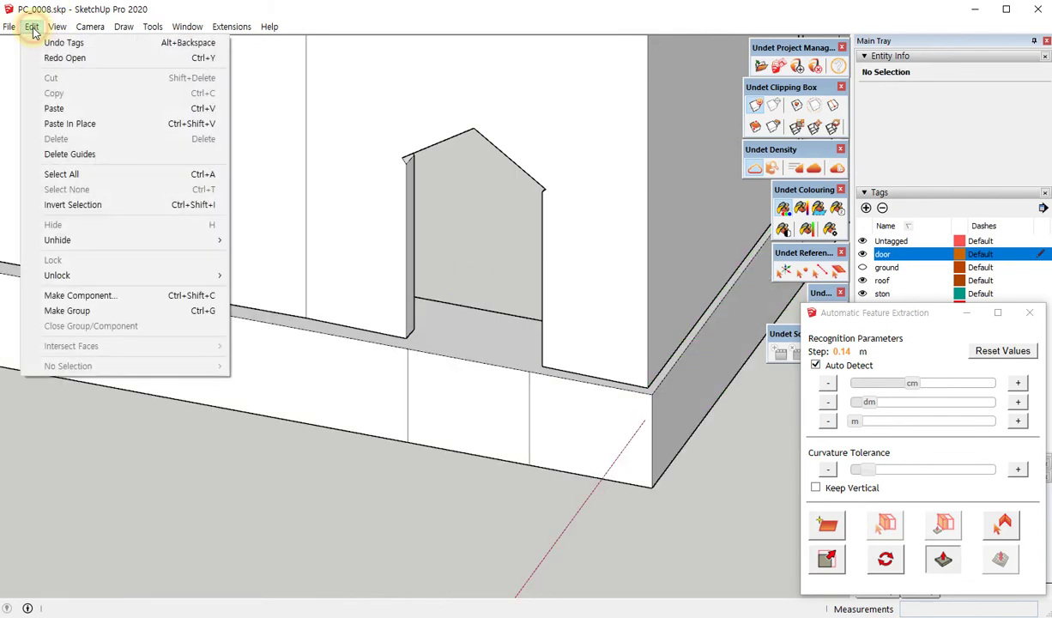
- Paste the gable door face back in place, tag it door, and show the point cloud again
click(76, 124)
middle_drag(463, 270, 573, 316)
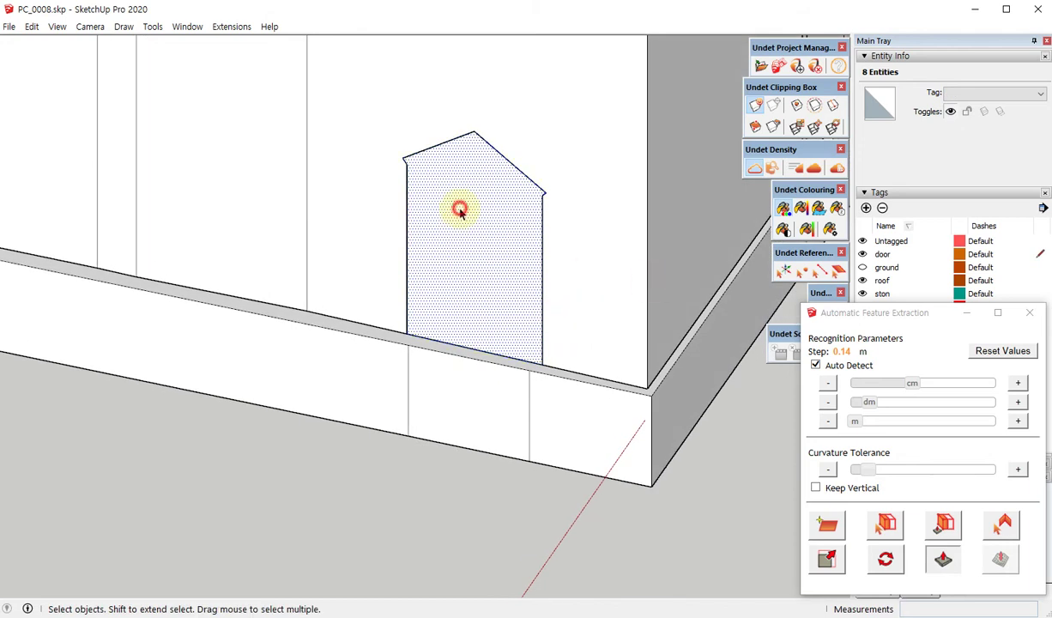
click(987, 99)
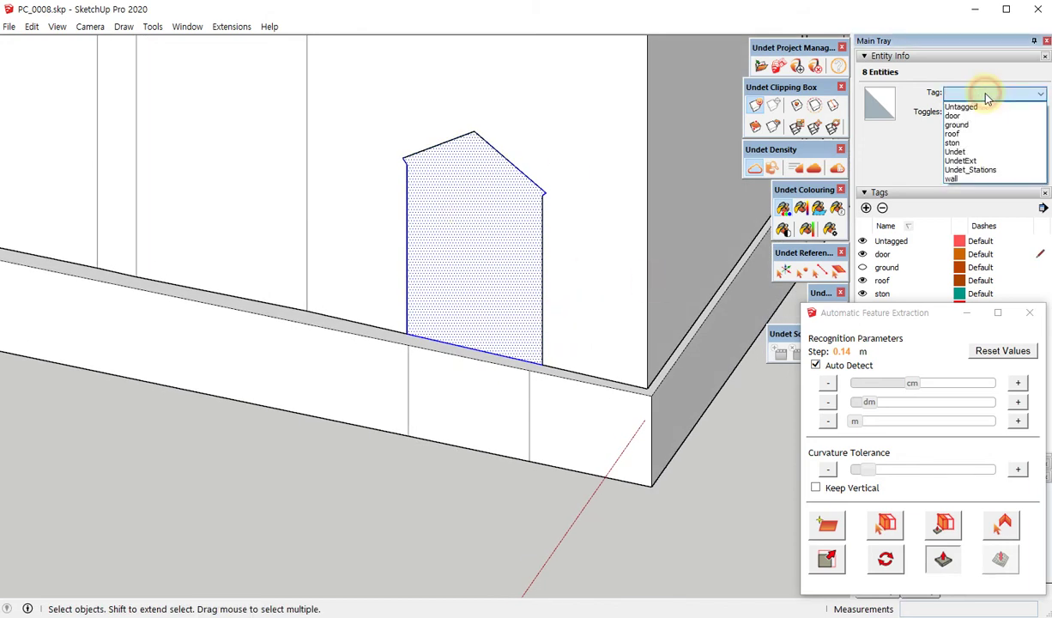
click(952, 112)
middle_drag(454, 266, 463, 272)
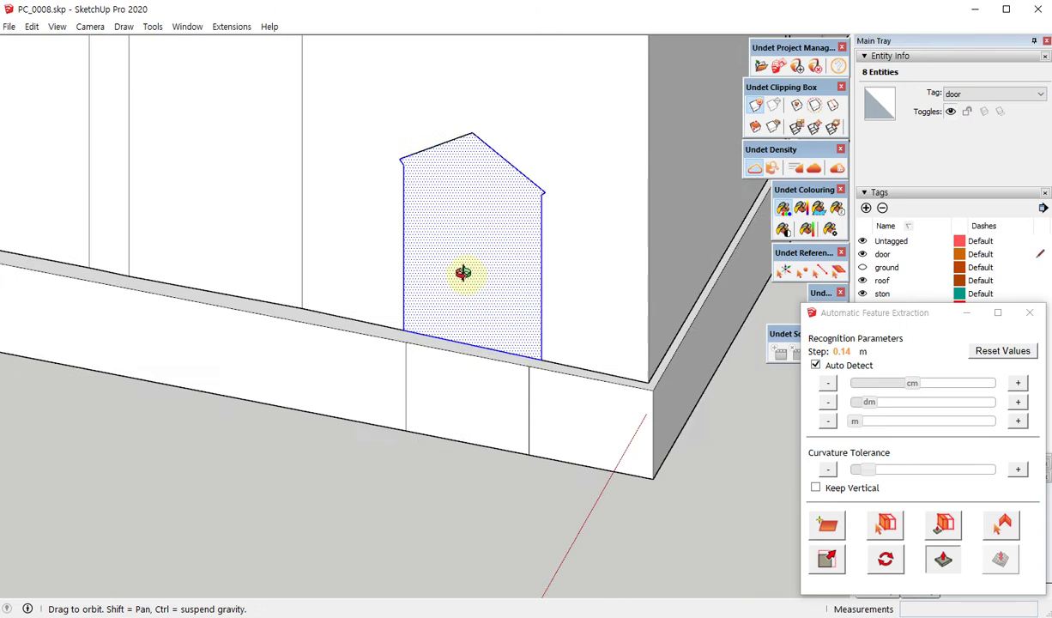
click(754, 168)
- Offset the door face inward to trace the scanned gabled door frame
scroll(469, 159, up, 3)
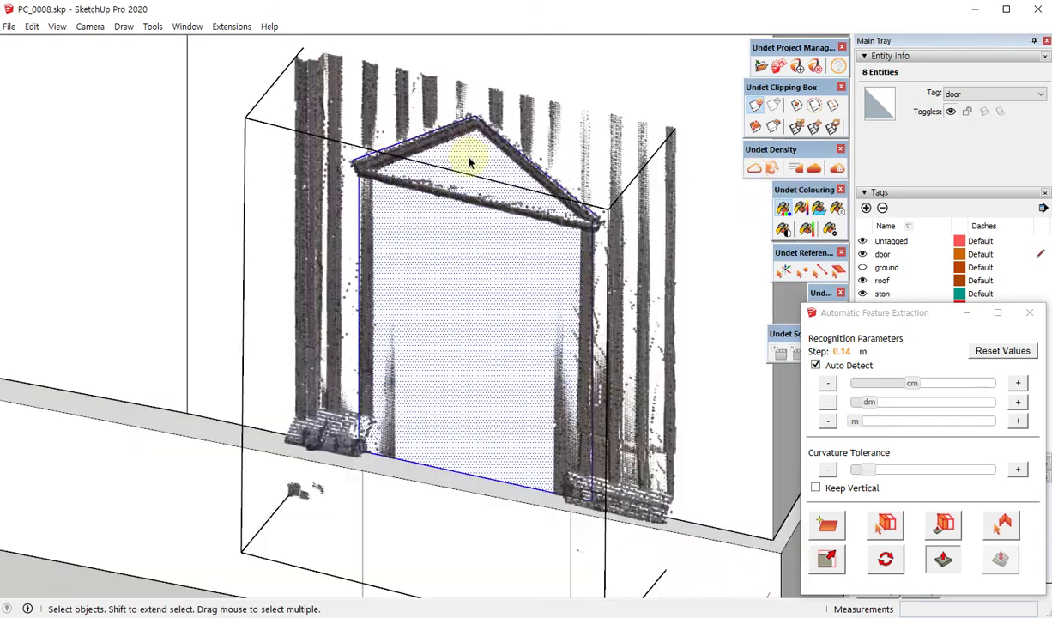
mouse_move(469, 160)
middle_down()
mouse_move(446, 232)
mouse_move(570, 167)
mouse_move(545, 159)
mouse_move(369, 183)
mouse_move(364, 200)
middle_up()
scroll(423, 140, up, 2)
scroll(436, 142, up, 1)
key(f)
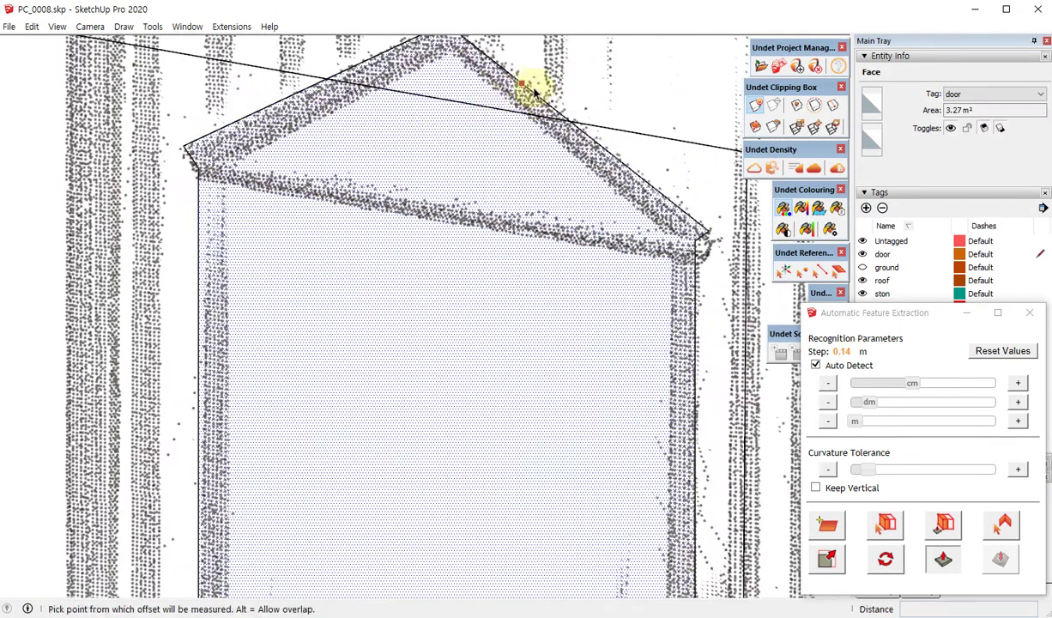
click(539, 97)
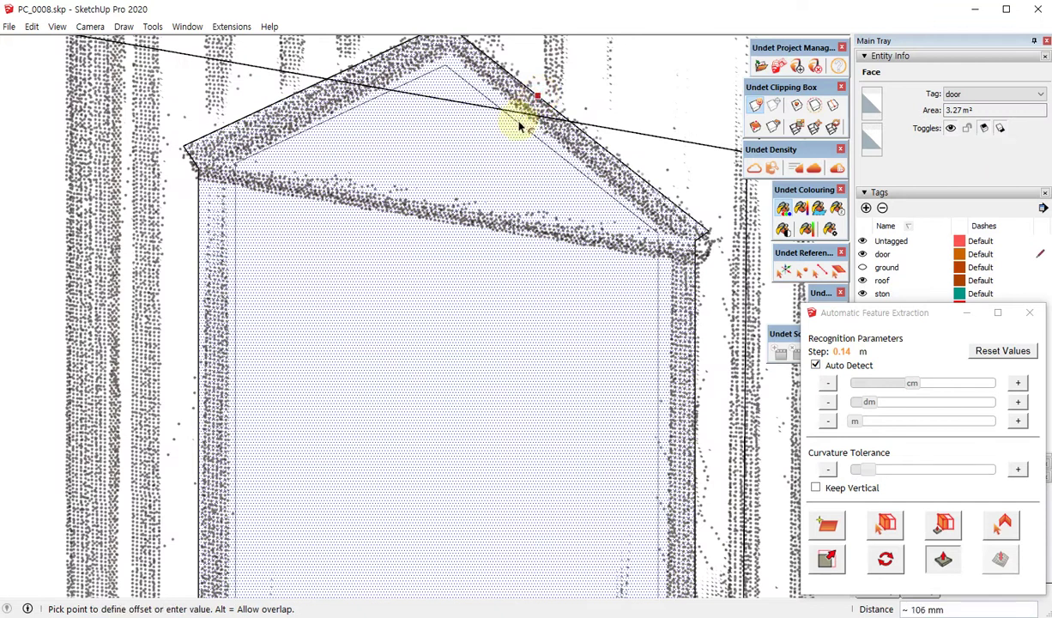
click(531, 125)
scroll(530, 117, down, 3)
mouse_move(515, 171)
middle_down()
mouse_move(488, 211)
mouse_move(404, 206)
middle_up()
scroll(442, 261, up, 3)
middle_drag(442, 261, 364, 235)
scroll(343, 158, up, 3)
scroll(342, 155, down, 2)
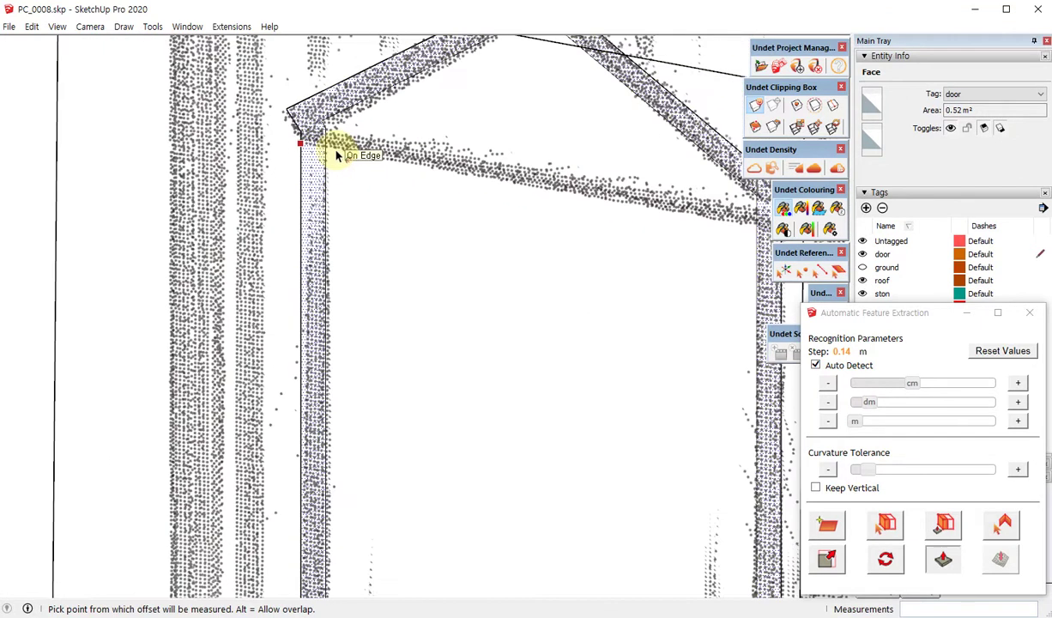
- Draw lines across the frame's top, corner to right edge, to split off the gable triangle
key(l)
click(324, 143)
scroll(339, 144, down, 3)
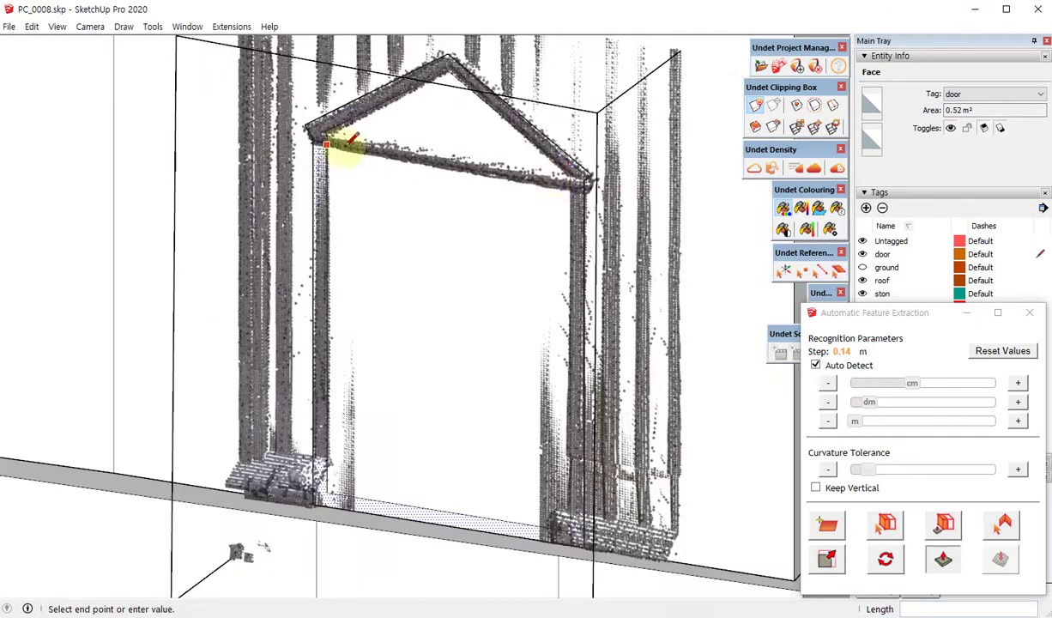
scroll(566, 176, up, 3)
scroll(583, 200, up, 2)
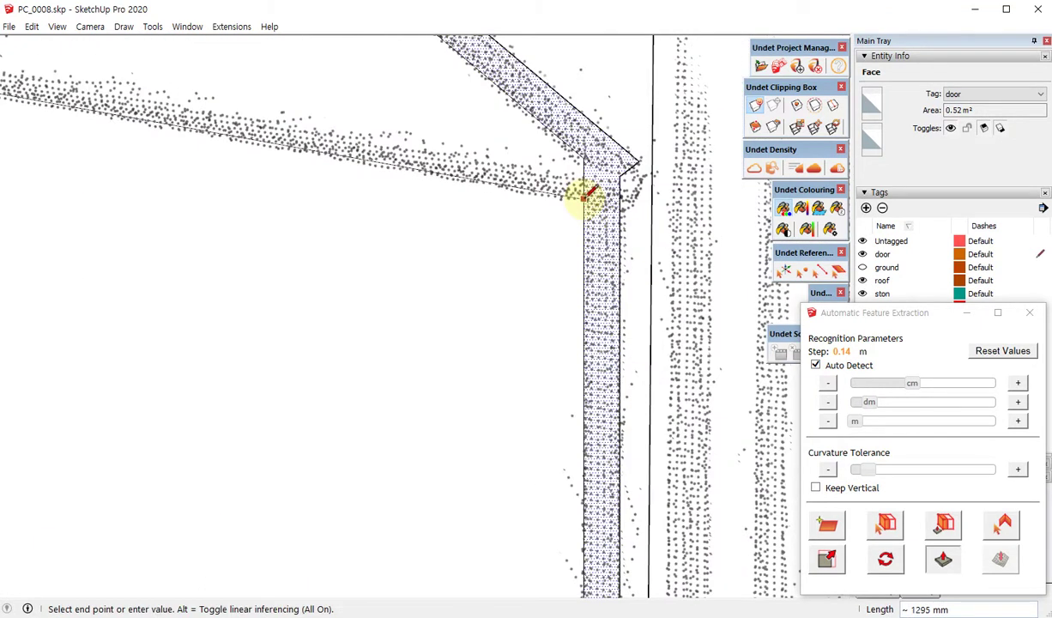
click(584, 176)
scroll(584, 176, down, 3)
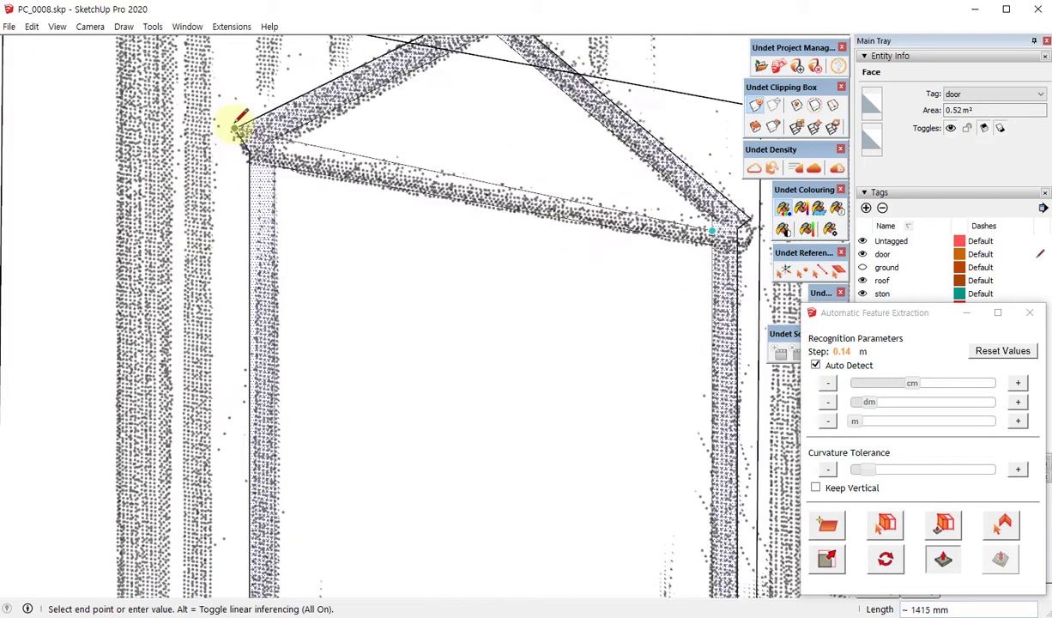
scroll(334, 169, up, 3)
click(314, 216)
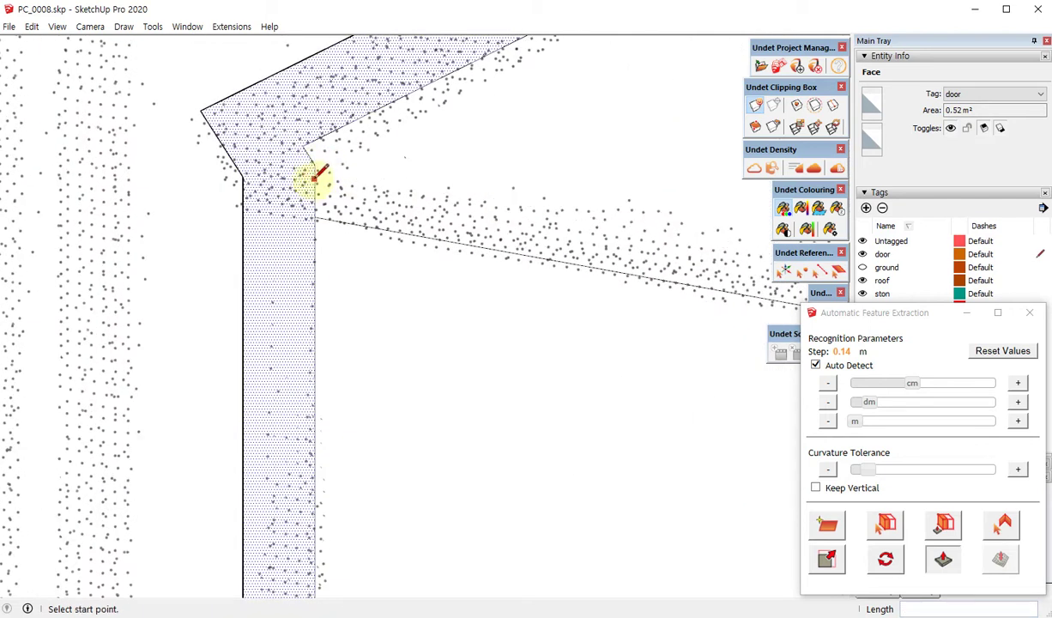
click(314, 177)
scroll(314, 178, down, 3)
scroll(564, 235, up, 3)
click(554, 232)
scroll(645, 324, down, 1)
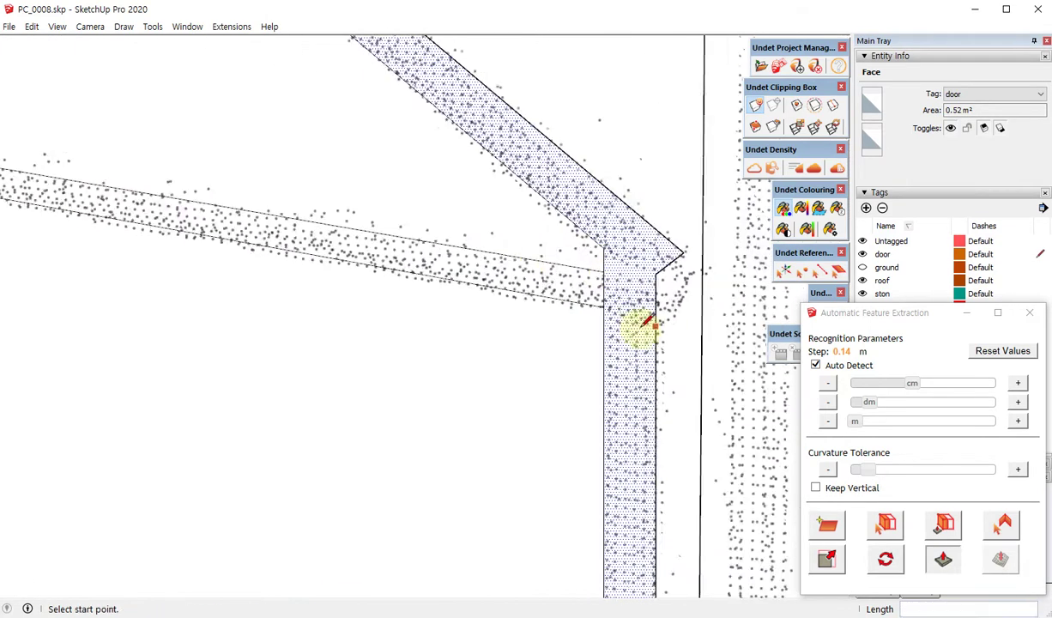
scroll(645, 324, down, 4)
- Select the 0.33 m² triangular gable face
key(space)
click(485, 236)
scroll(495, 287, up, 2)
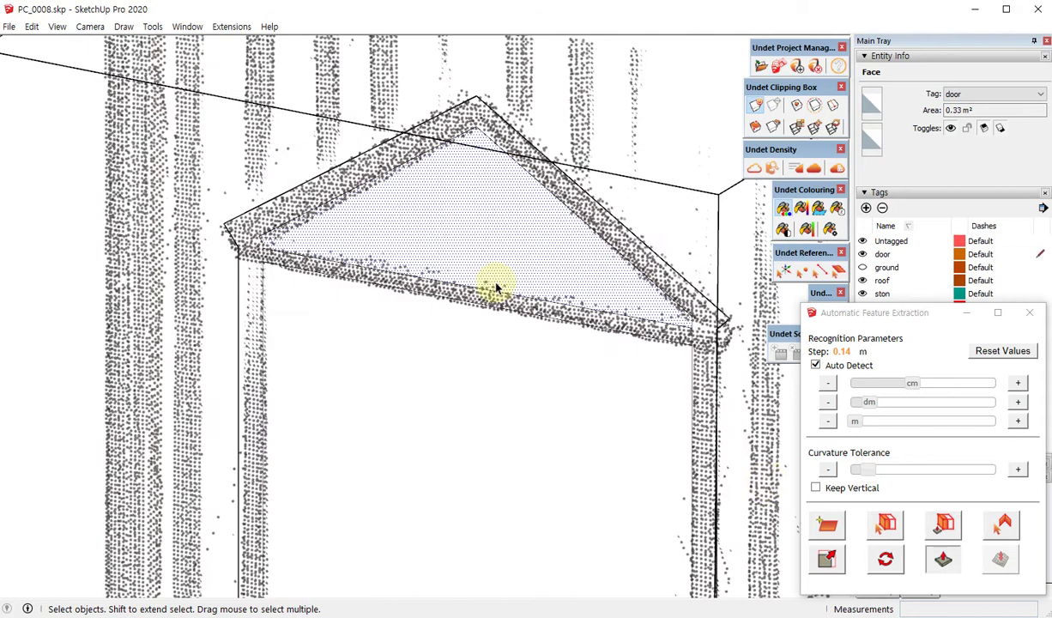
- Extrude the gable triangle to the scanned depth using a point on the point cloud
click(938, 523)
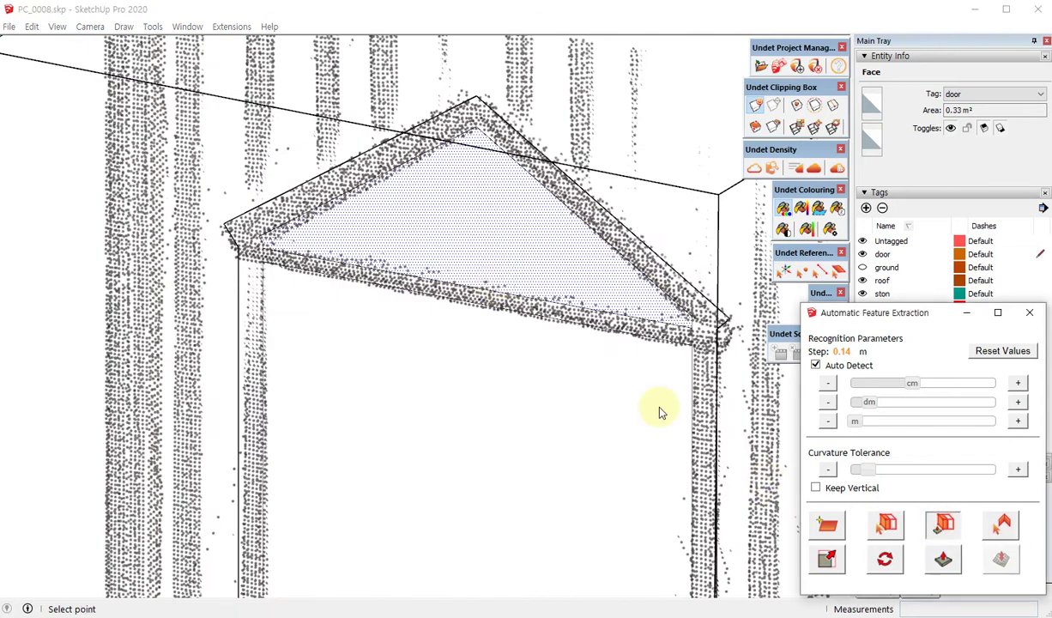
click(473, 207)
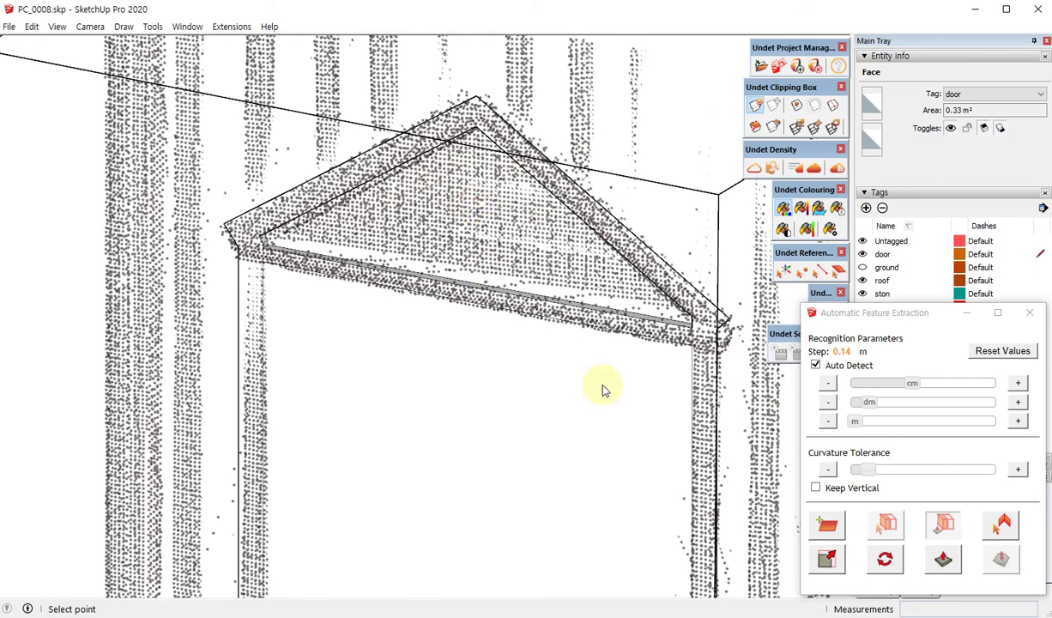
mouse_move(603, 388)
middle_down()
mouse_move(411, 246)
mouse_move(293, 261)
mouse_move(500, 347)
mouse_move(540, 227)
mouse_move(564, 242)
middle_up()
- Fit the 2.37 m² door leaf face to the plane of the scanned door points
mouse_move(429, 217)
middle_down()
mouse_move(477, 306)
mouse_move(459, 237)
middle_up()
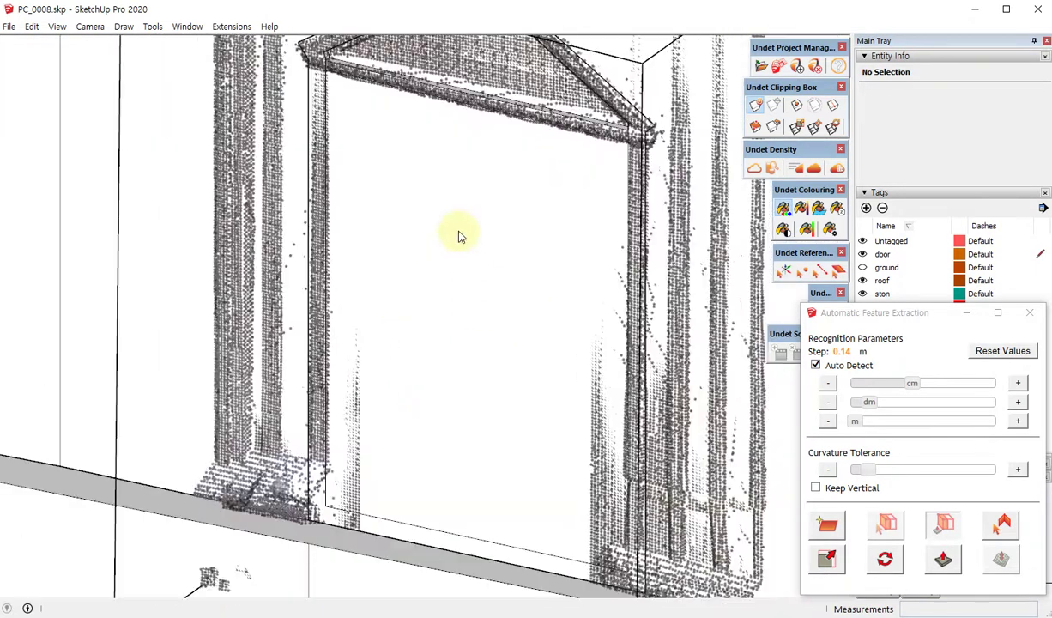
click(425, 225)
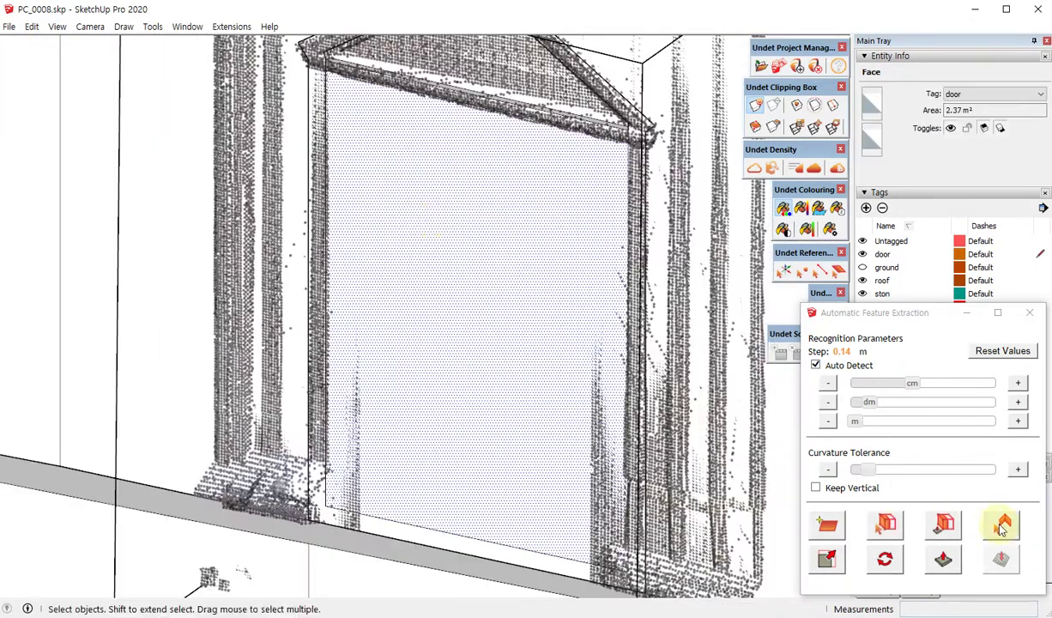
click(950, 532)
click(439, 307)
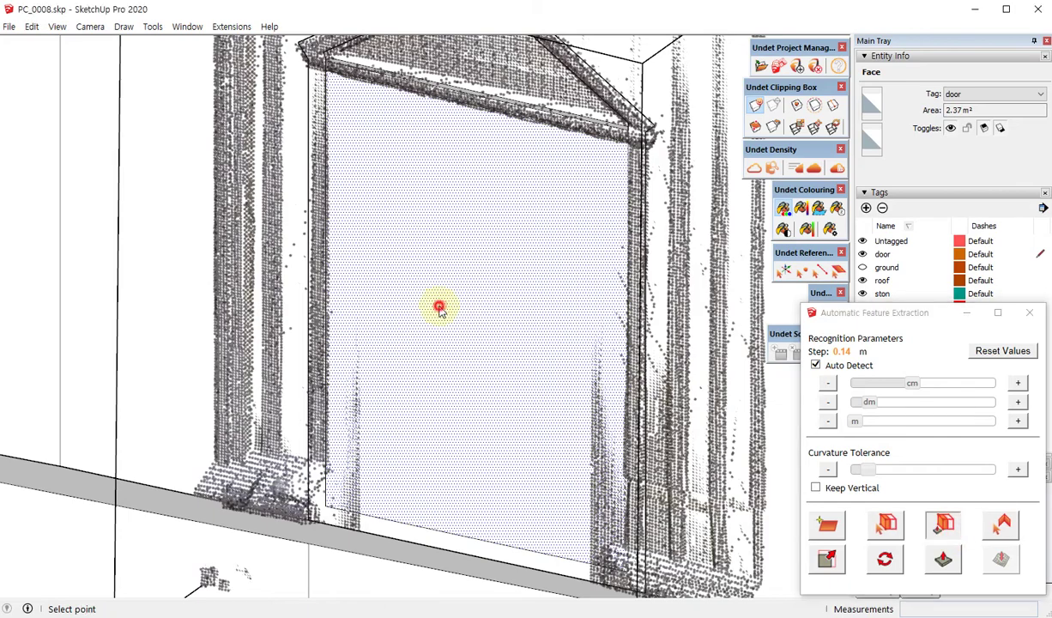
middle_drag(441, 323, 486, 273)
middle_drag(578, 190, 470, 377)
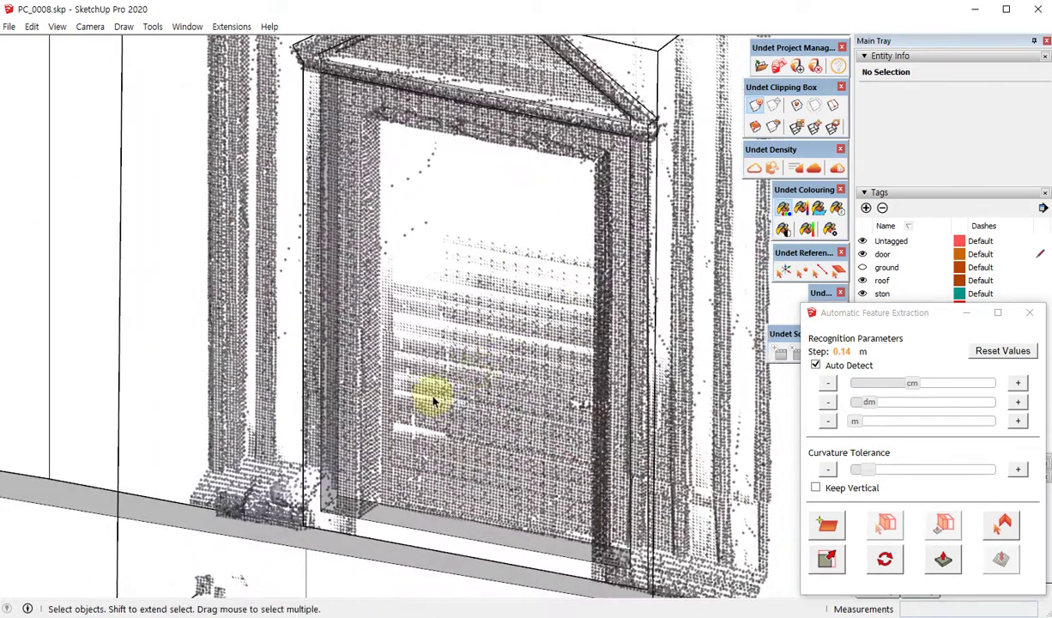
middle_drag(227, 404, 545, 455)
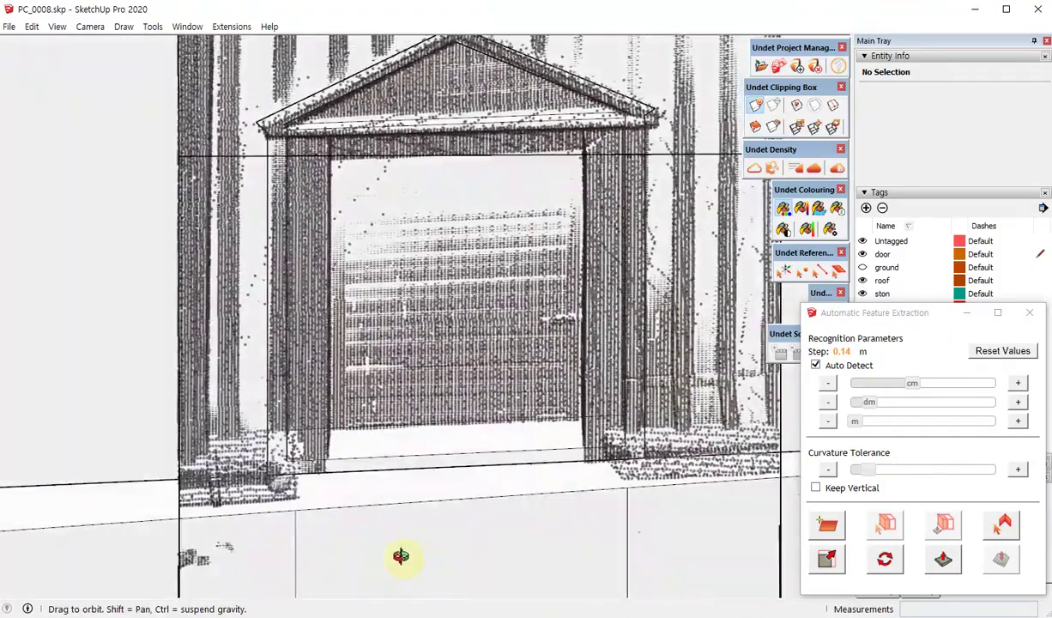
scroll(546, 455, up, 3)
scroll(592, 335, down, 3)
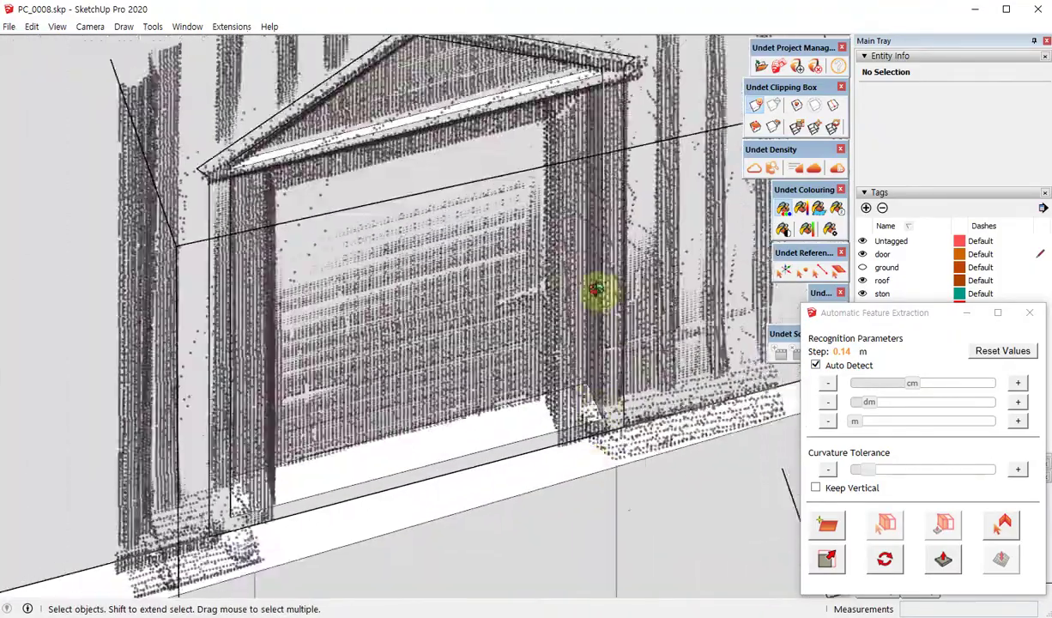
mouse_move(599, 289)
middle_down()
mouse_move(386, 77)
mouse_move(413, 216)
middle_up()
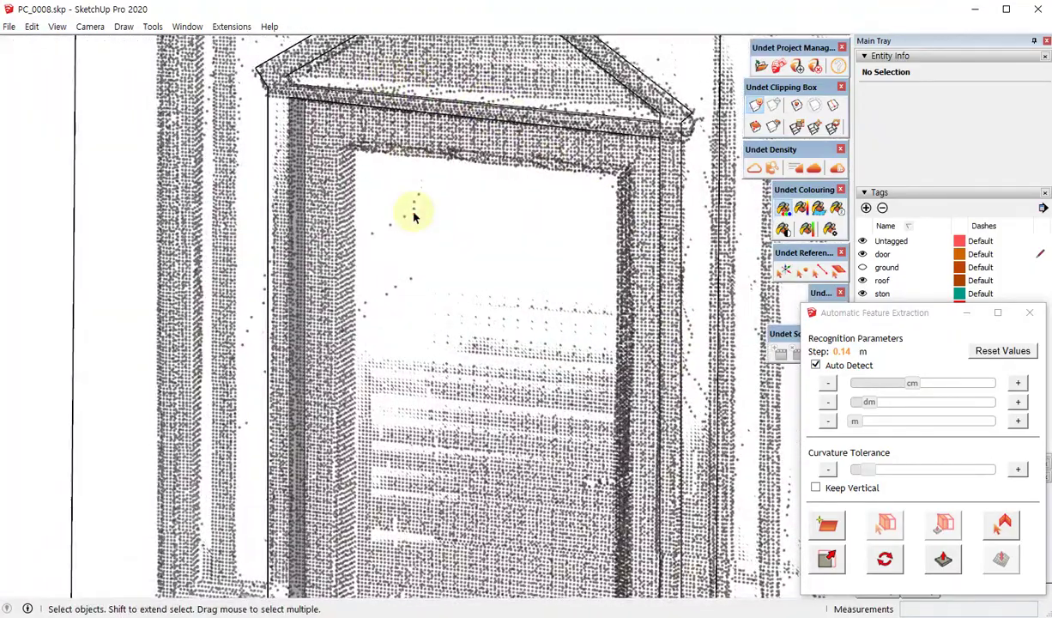
scroll(413, 214, down, 3)
click(404, 172)
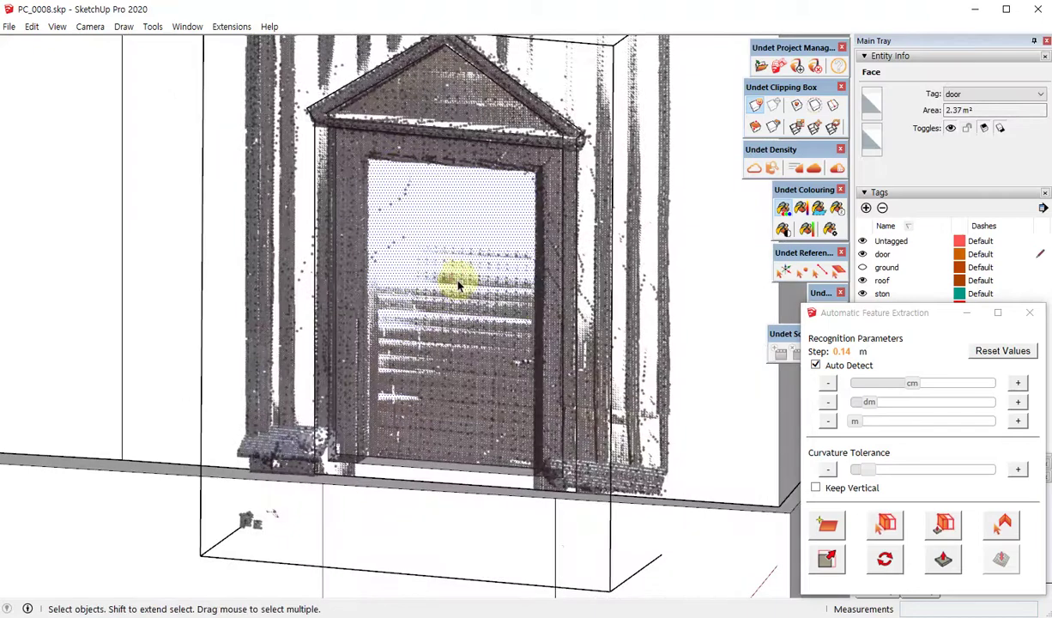
- Offset the door face to create an inner outline 333 mm inside its edges
scroll(458, 285, up, 2)
key(f)
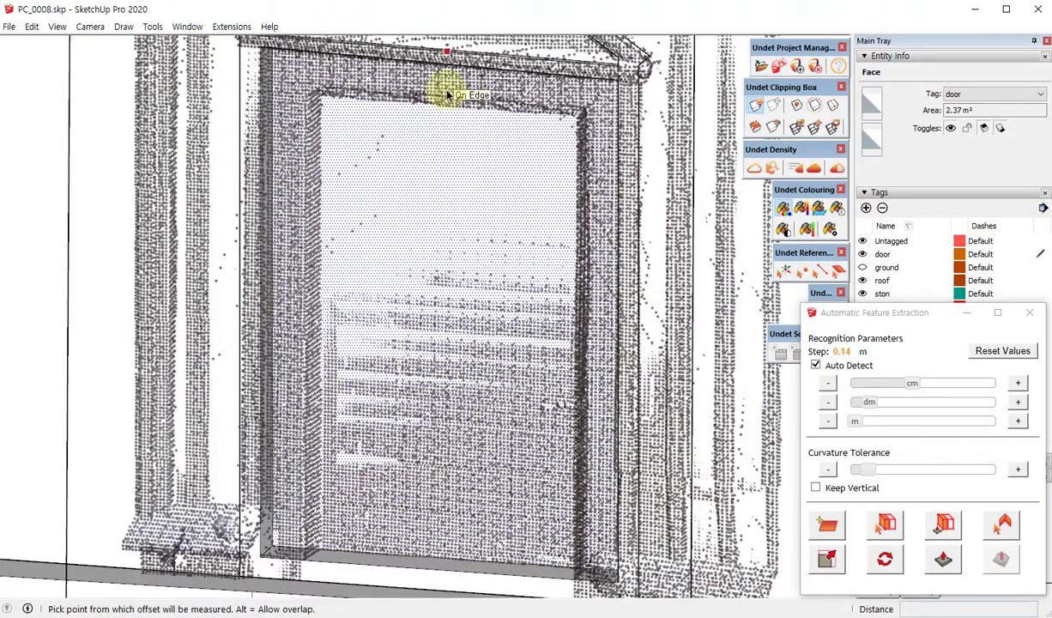
middle_drag(434, 110, 340, 367)
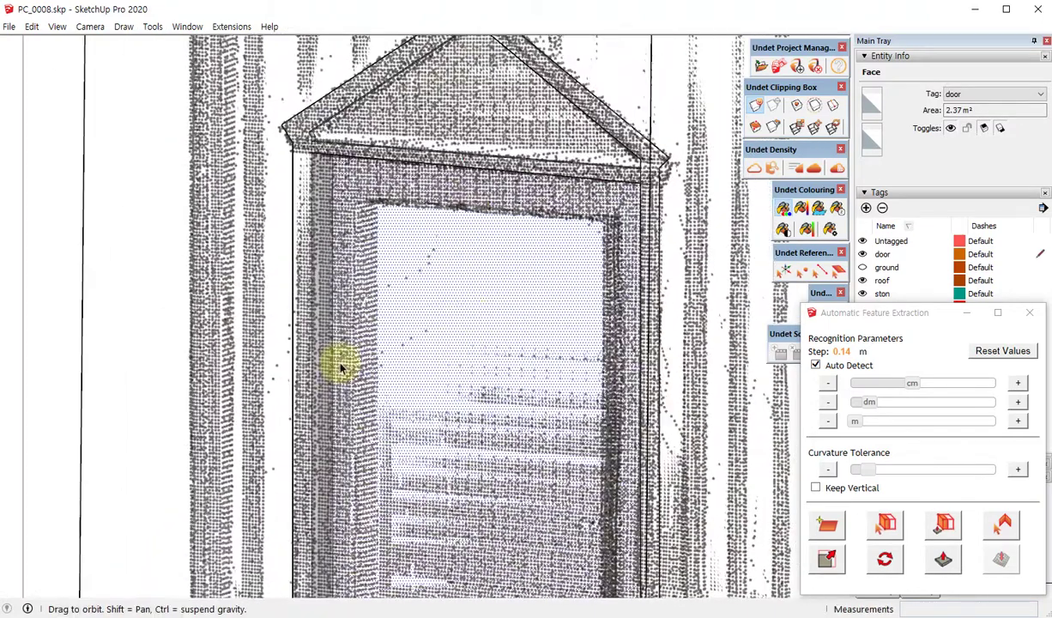
click(468, 205)
click(445, 307)
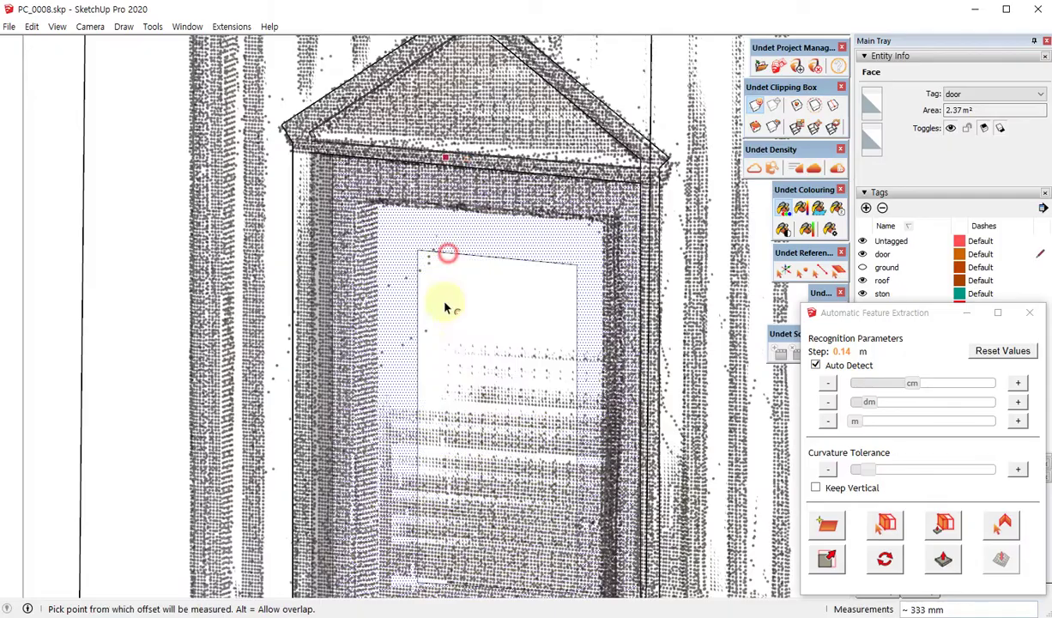
middle_drag(445, 307, 504, 335)
- Scale the new inner face down to 0.73 m²
key(space)
click(500, 307)
scroll(482, 196, up, 2)
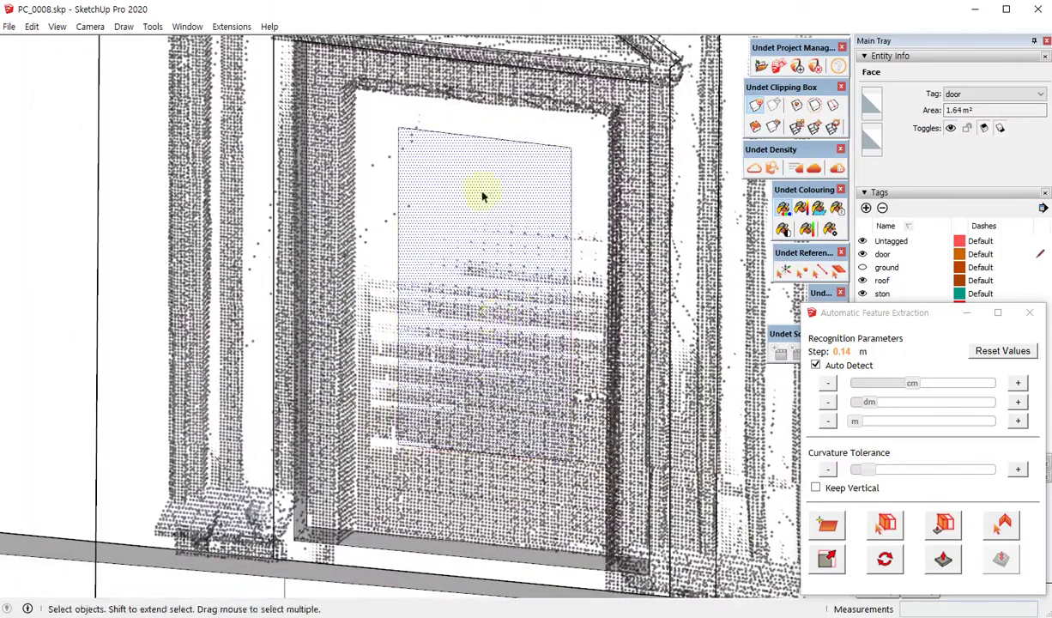
key(s)
click(482, 136)
click(475, 212)
key(space)
middle_drag(475, 213, 463, 255)
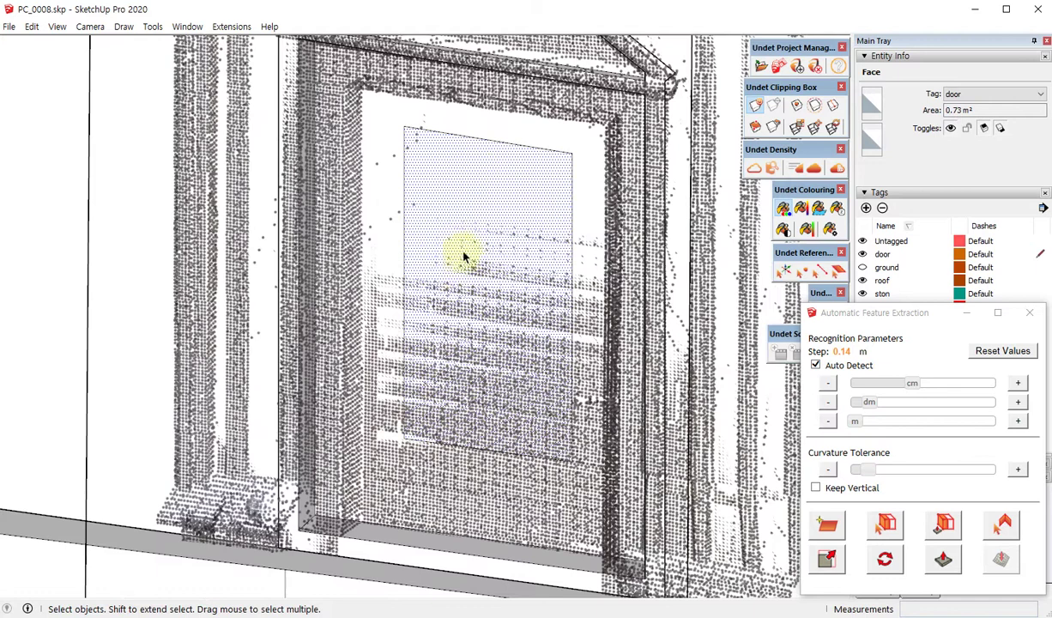
key(s)
scroll(488, 107, up, 2)
scroll(505, 160, up, 2)
- Align the drawing axes to the inner door face
scroll(489, 171, up, 3)
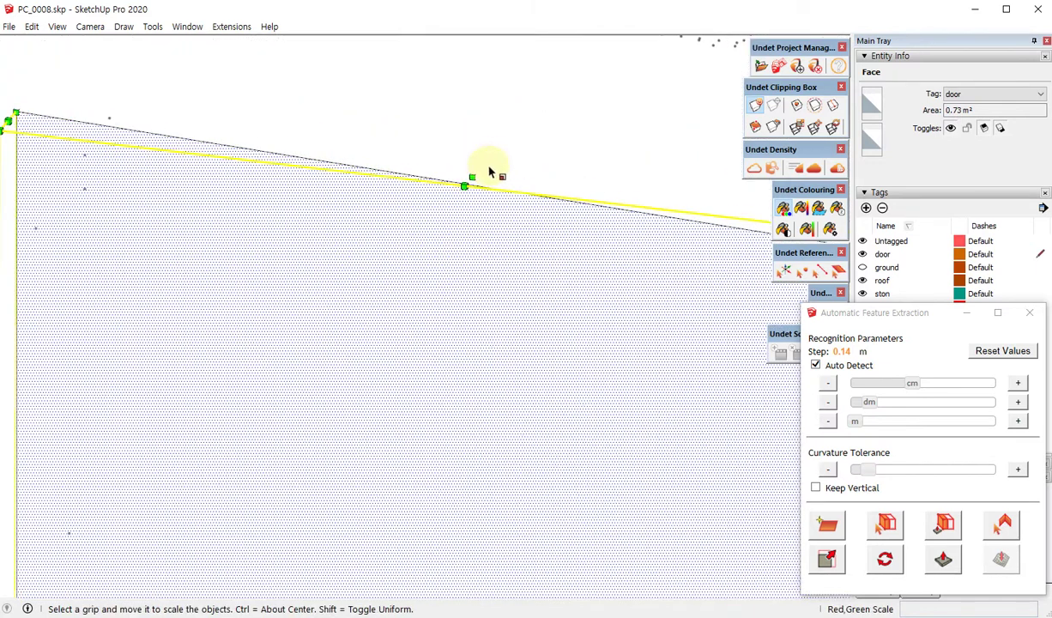
scroll(505, 176, down, 3)
scroll(434, 175, down, 3)
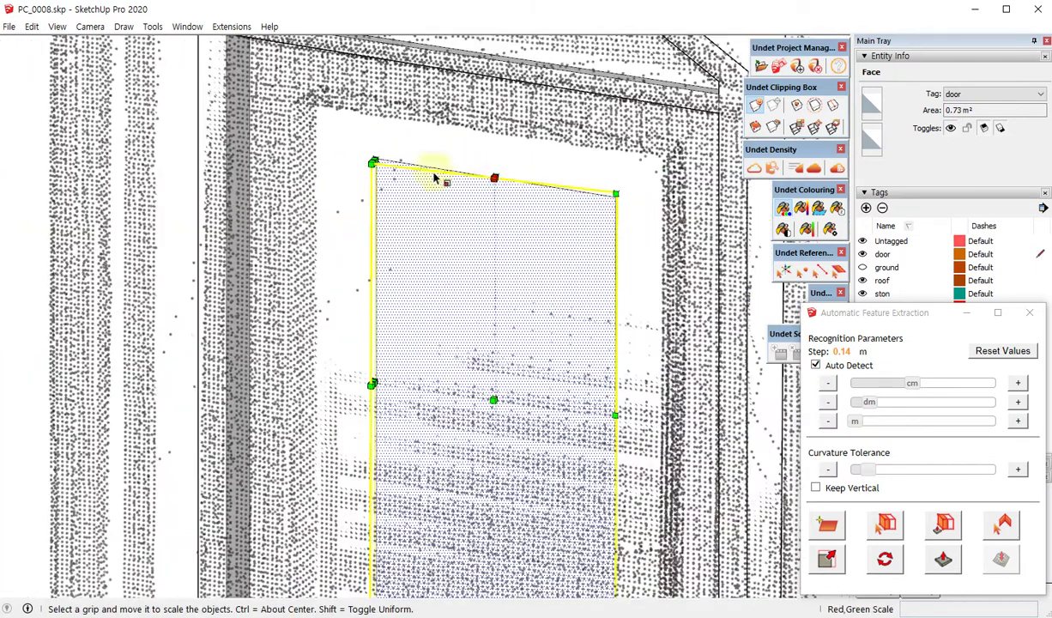
middle_drag(435, 361, 445, 311)
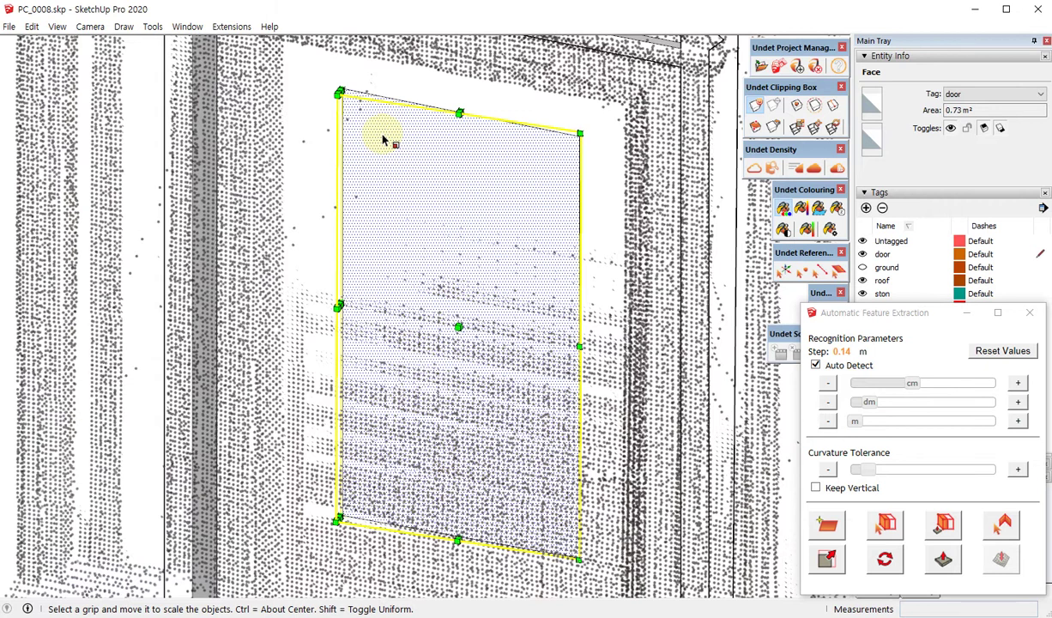
scroll(412, 120, up, 1)
scroll(455, 180, down, 2)
key(space)
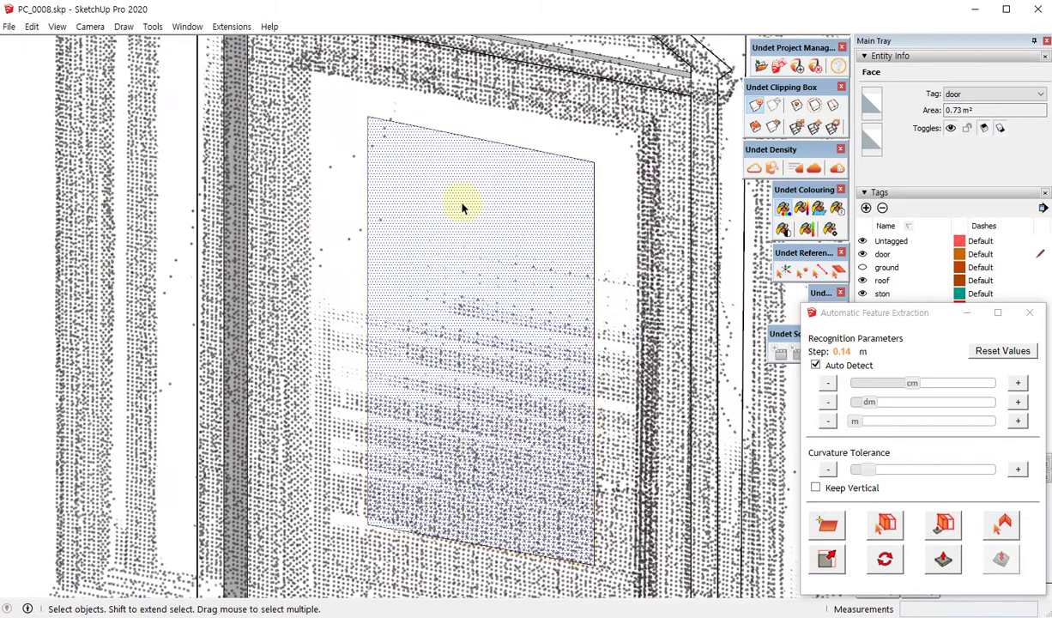
right_click(460, 199)
click(525, 331)
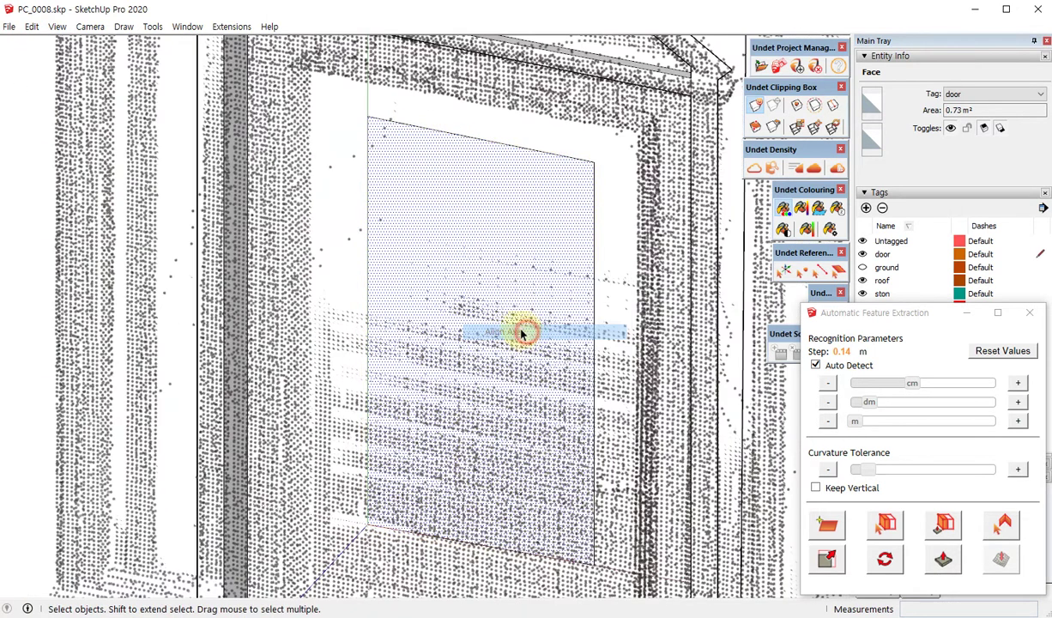
- Scale the inner face upward to the top of the scanned door opening
key(s)
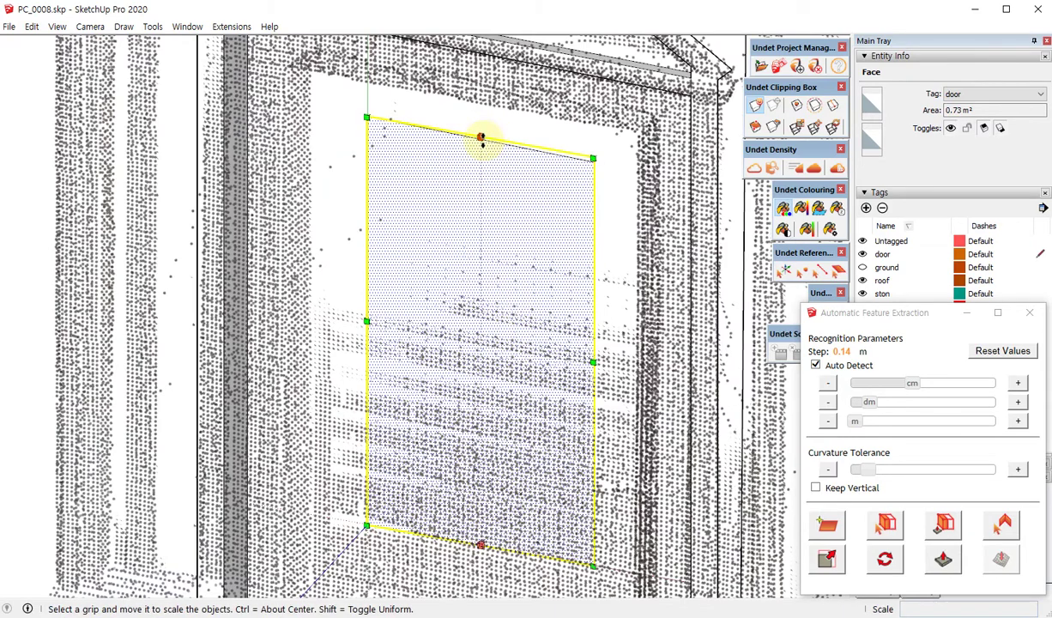
click(482, 137)
middle_drag(481, 141, 484, 103)
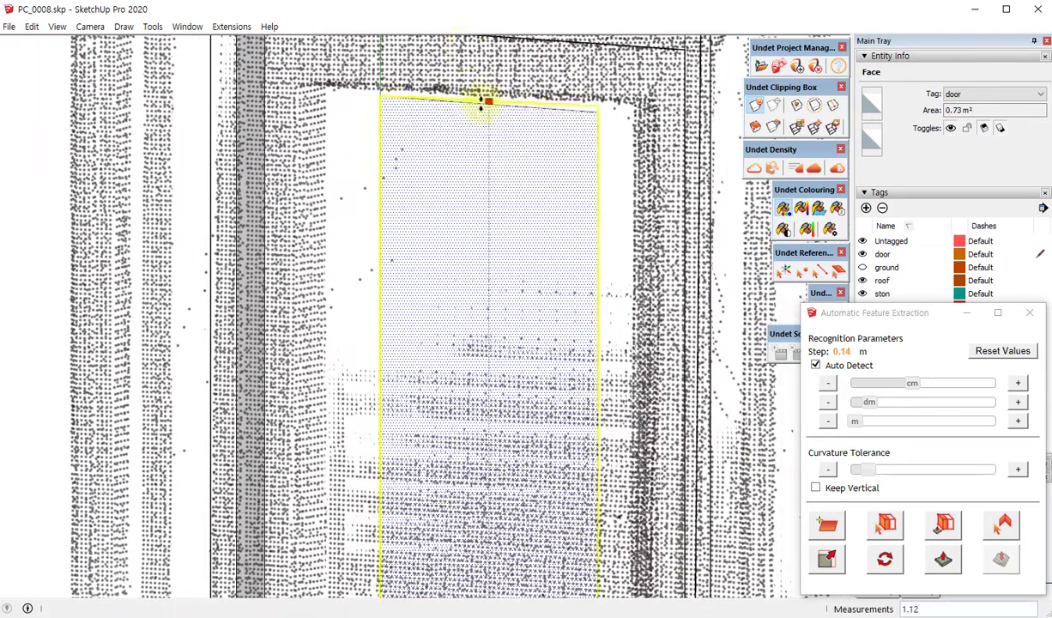
click(545, 263)
scroll(541, 257, down, 3)
mouse_move(538, 254)
middle_down()
mouse_move(619, 206)
mouse_move(497, 176)
middle_up()
scroll(510, 169, up, 2)
click(509, 169)
click(521, 168)
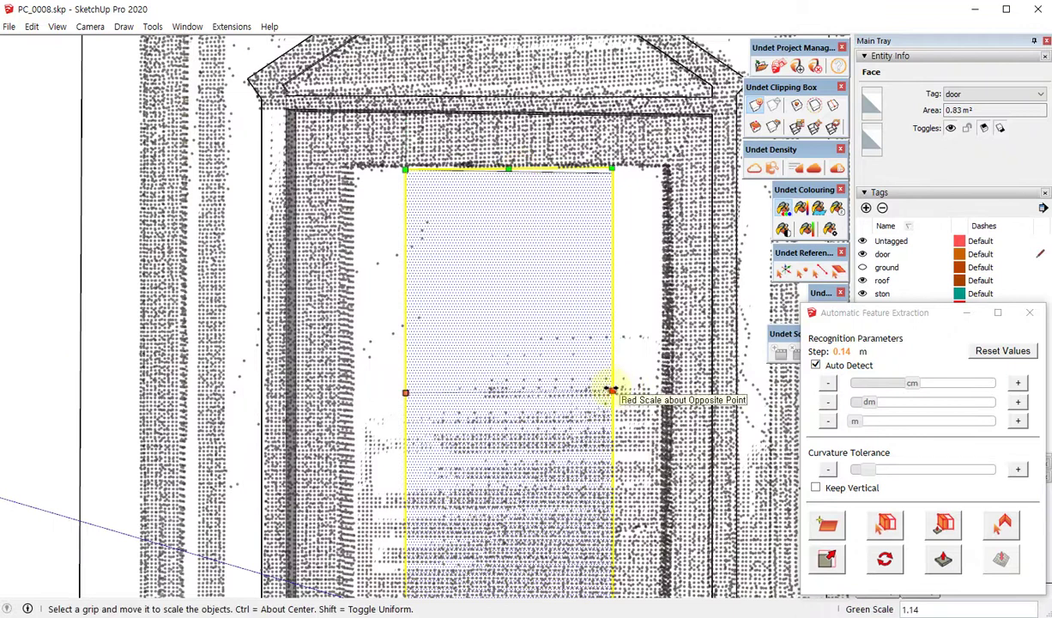
- Widen the face to the opening's right and left edges and refine its top edge
click(610, 391)
click(662, 391)
click(405, 392)
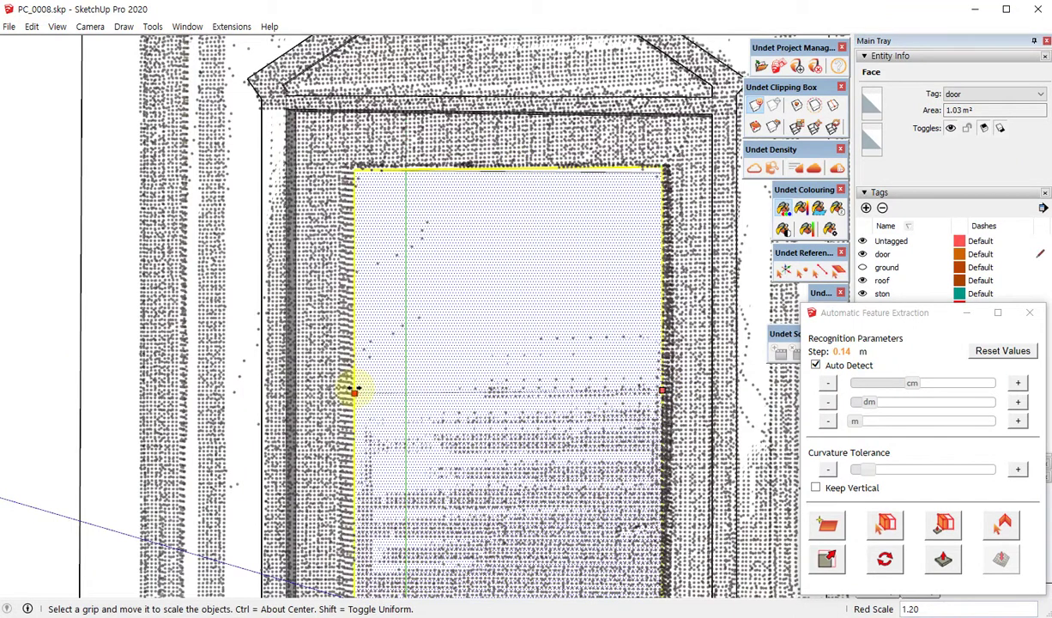
click(351, 391)
click(506, 168)
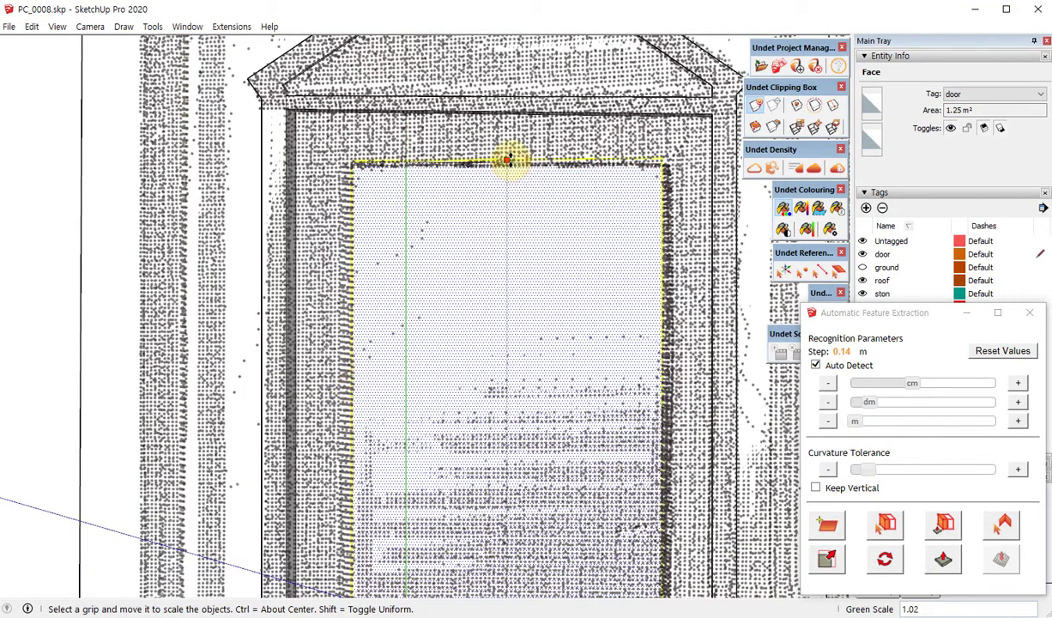
click(509, 160)
- Hide the point cloud and extend the face's bottom edge to the door sill, reaching 1.59 m²
scroll(552, 129, down, 3)
middle_drag(552, 129, 418, 329)
scroll(516, 341, up, 3)
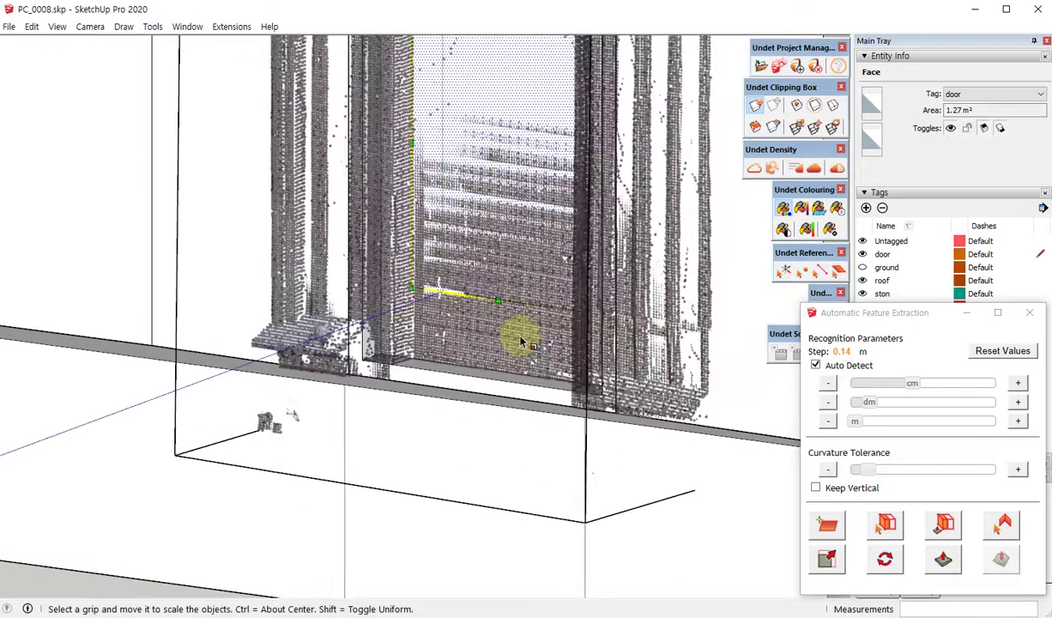
scroll(506, 326, up, 2)
middle_drag(506, 324, 574, 370)
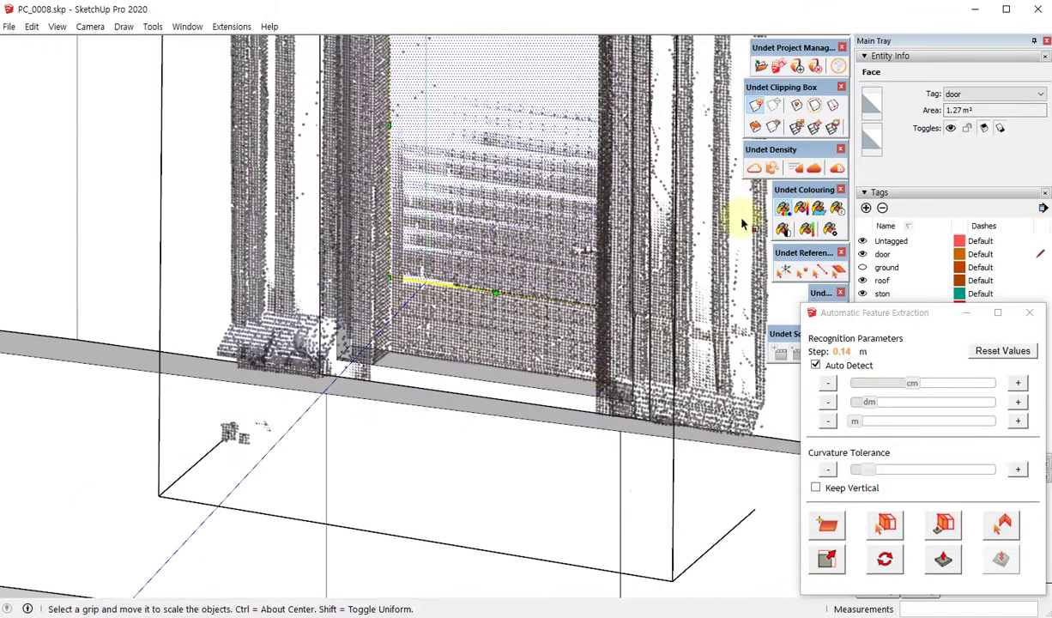
click(755, 168)
scroll(500, 284, up, 2)
scroll(493, 299, up, 2)
click(493, 296)
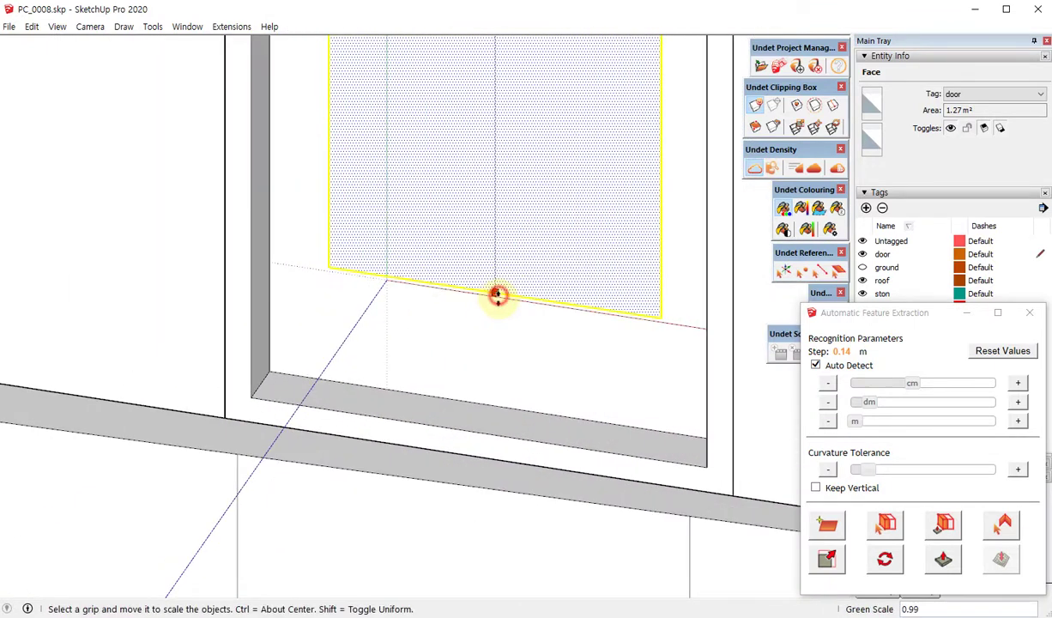
click(540, 416)
scroll(496, 421, down, 3)
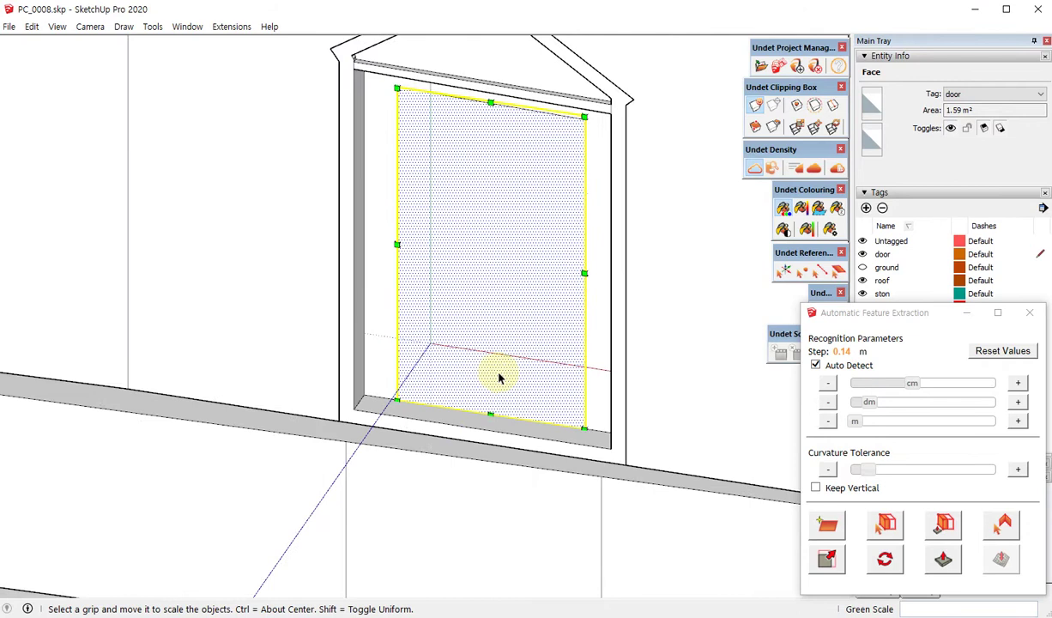
middle_drag(501, 370, 580, 317)
scroll(335, 118, up, 3)
- Clear the selection and extract solid door geometry from a point on the door frame
scroll(361, 105, up, 2)
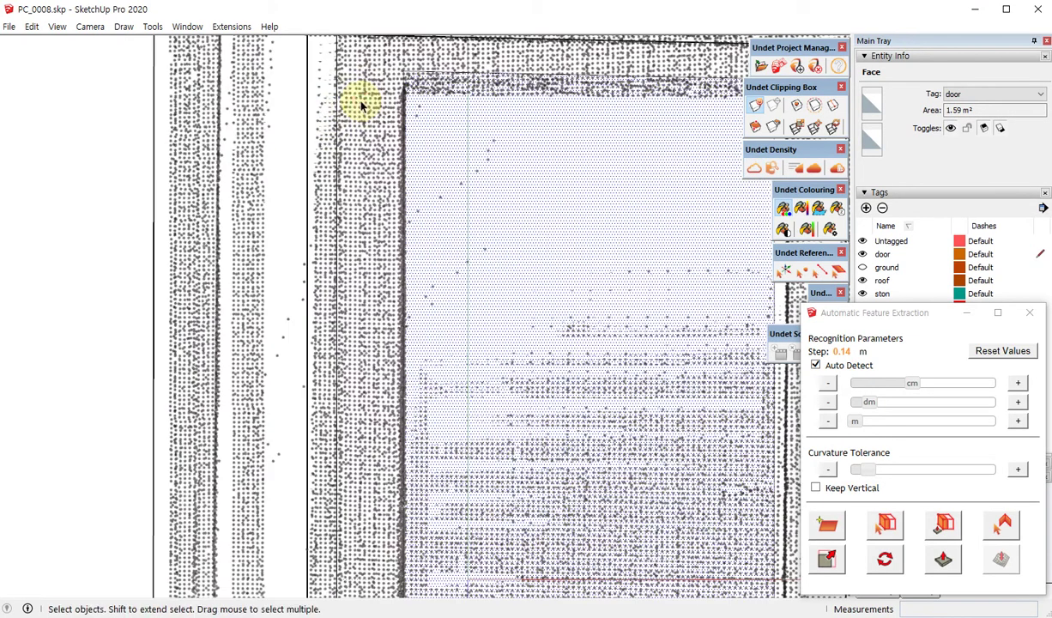
click(361, 104)
click(943, 524)
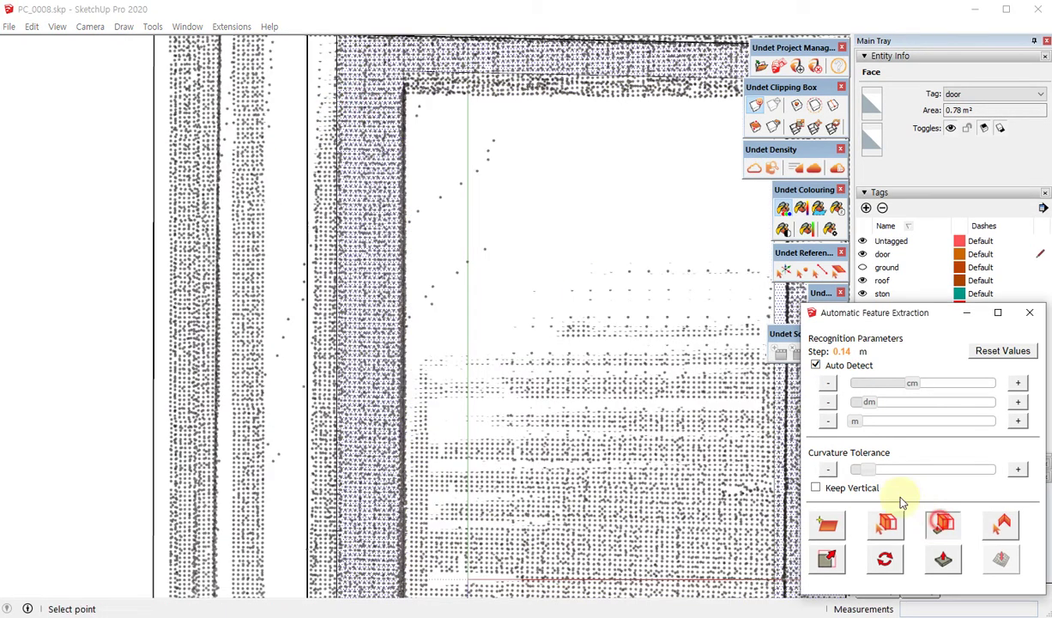
click(372, 167)
scroll(369, 165, down, 1)
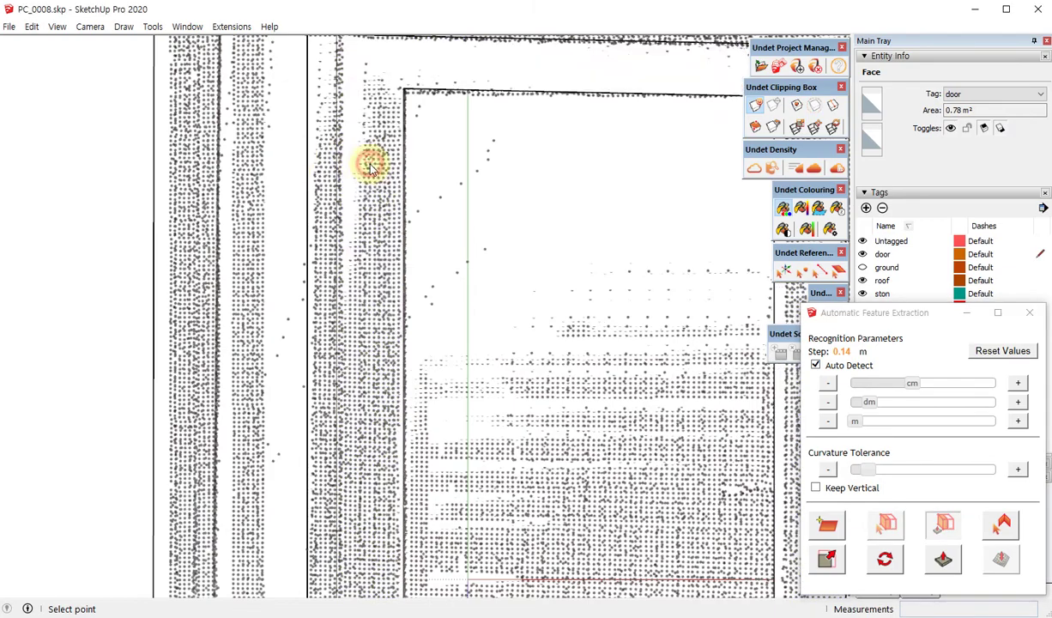
scroll(368, 164, down, 3)
- Orbit around the modelled door to inspect the recessed panel under the gabled pediment
middle_drag(376, 216, 446, 211)
scroll(450, 159, up, 3)
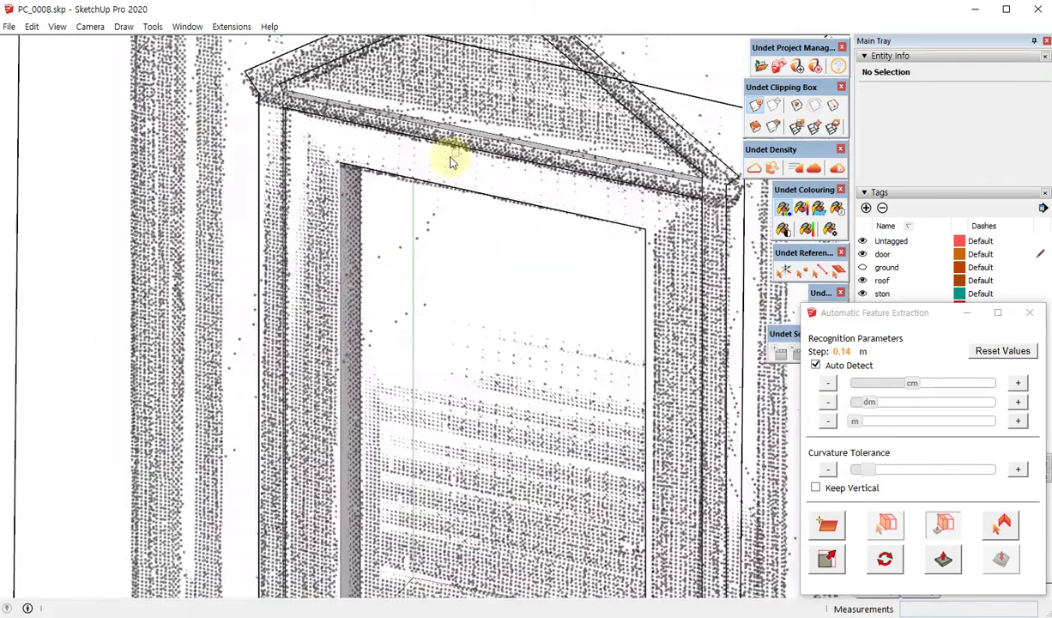
scroll(463, 410, up, 2)
scroll(483, 263, down, 1)
scroll(483, 263, down, 2)
mouse_move(483, 263)
middle_down()
mouse_move(425, 249)
mouse_move(256, 159)
middle_up()
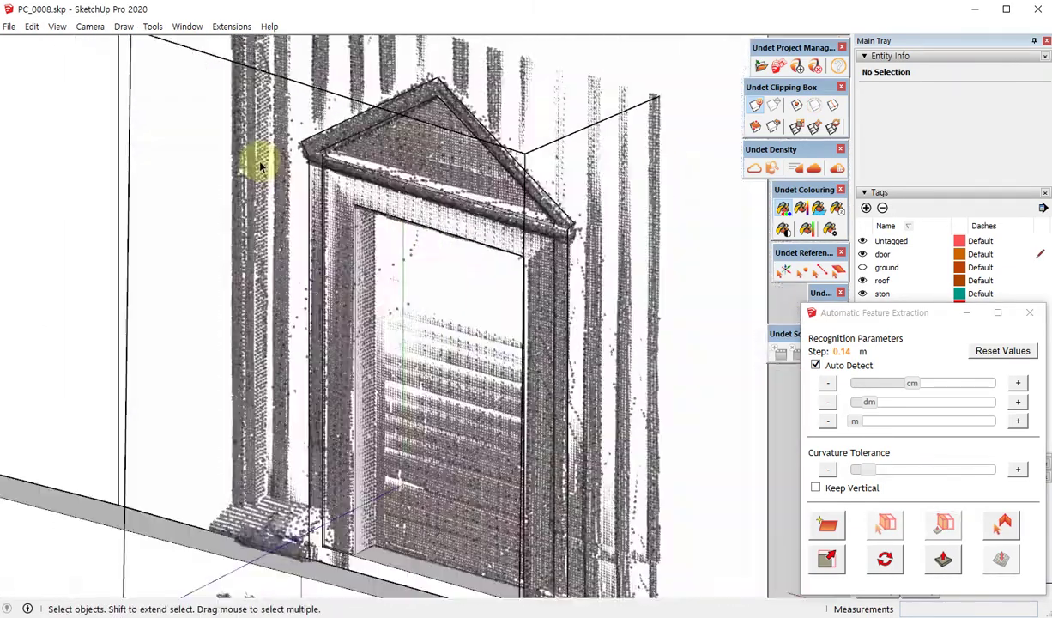
scroll(260, 166, down, 1)
mouse_move(387, 286)
middle_down()
mouse_move(352, 275)
mouse_move(254, 147)
mouse_move(541, 321)
mouse_move(469, 380)
mouse_move(505, 307)
mouse_move(462, 172)
middle_up()
scroll(462, 171, up, 3)
scroll(462, 369, down, 5)
mouse_move(463, 369)
middle_down()
mouse_move(504, 486)
mouse_move(557, 469)
mouse_move(395, 416)
middle_up()
scroll(395, 416, up, 2)
mouse_move(486, 418)
middle_down()
mouse_move(541, 371)
mouse_move(542, 394)
mouse_move(459, 380)
mouse_move(514, 359)
mouse_move(507, 341)
mouse_move(450, 366)
mouse_move(284, 348)
middle_up()
scroll(459, 384, down, 3)
scroll(459, 383, down, 3)
scroll(508, 341, down, 3)
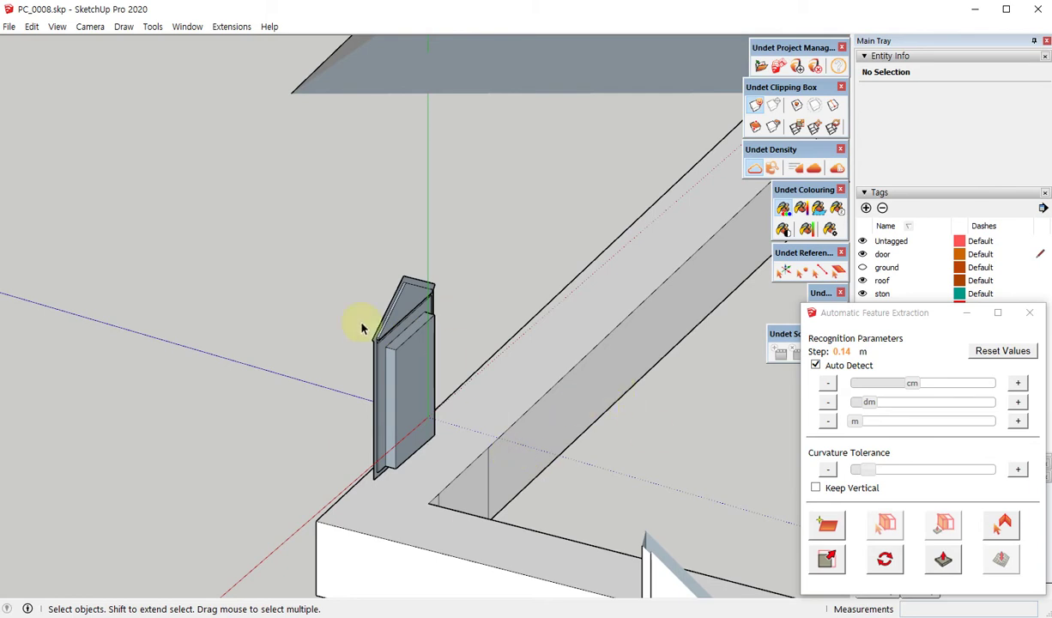
- Select all connected door geometry and make it a single group on the door tag
middle_drag(310, 348, 798, 325)
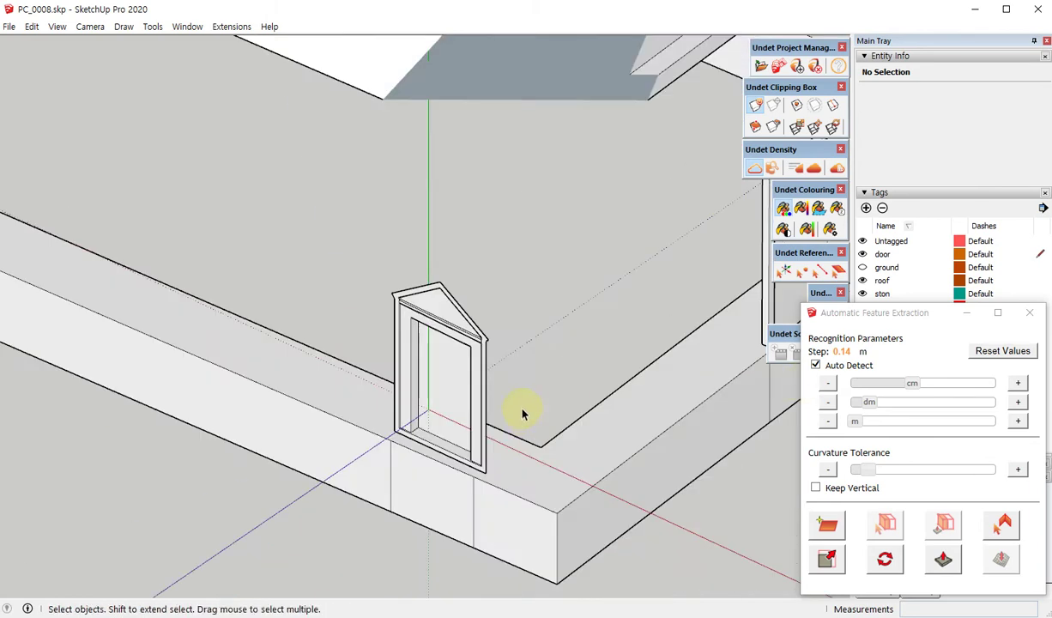
mouse_move(523, 414)
middle_down()
mouse_move(394, 413)
mouse_move(425, 388)
middle_up()
scroll(445, 382, up, 3)
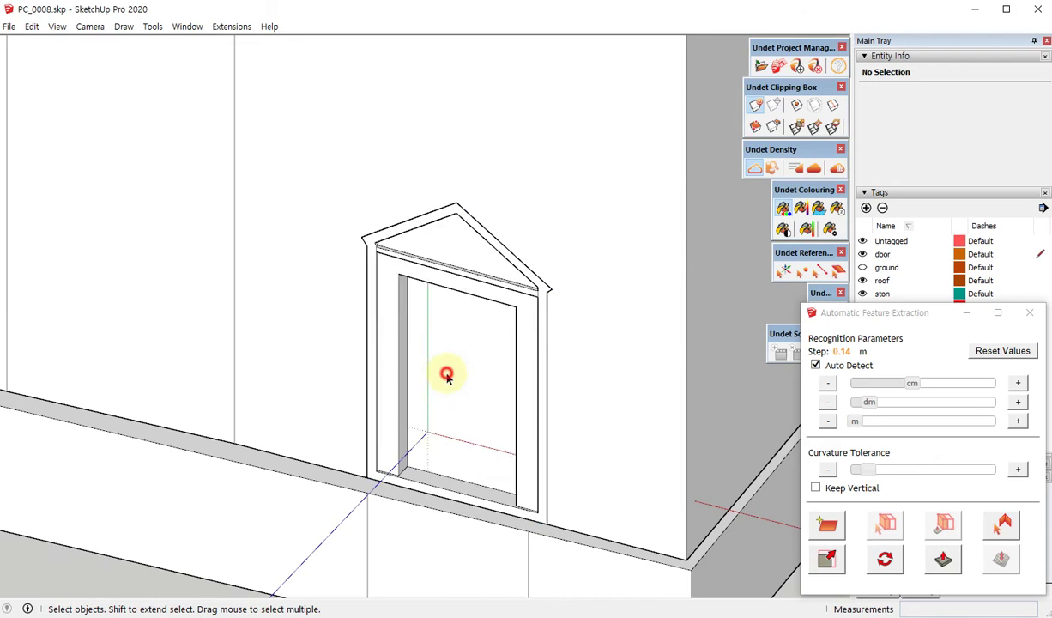
triple_click(446, 374)
right_click(442, 334)
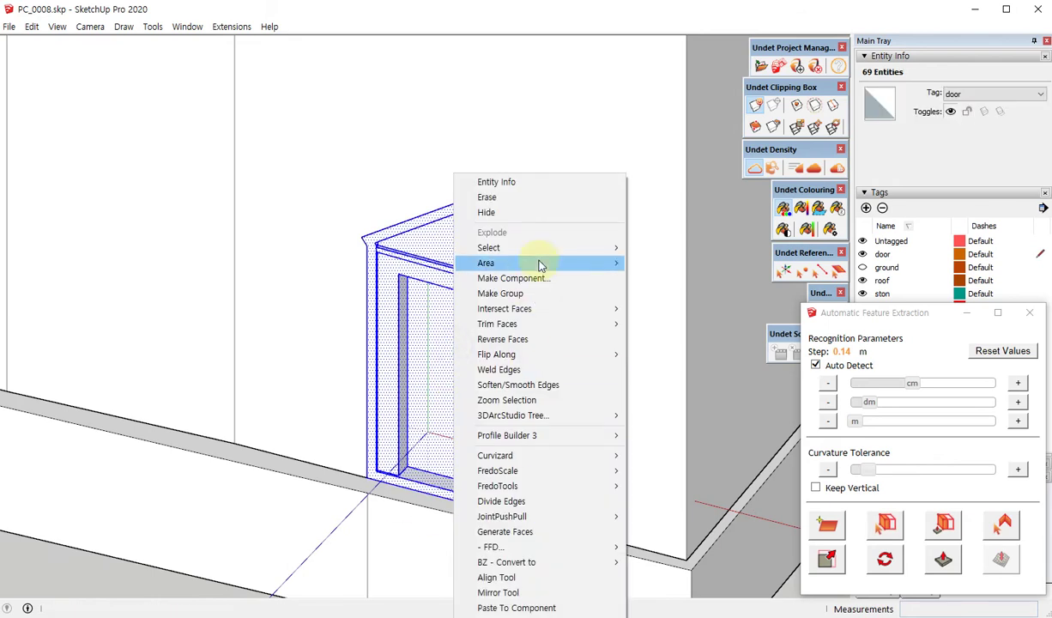
click(468, 293)
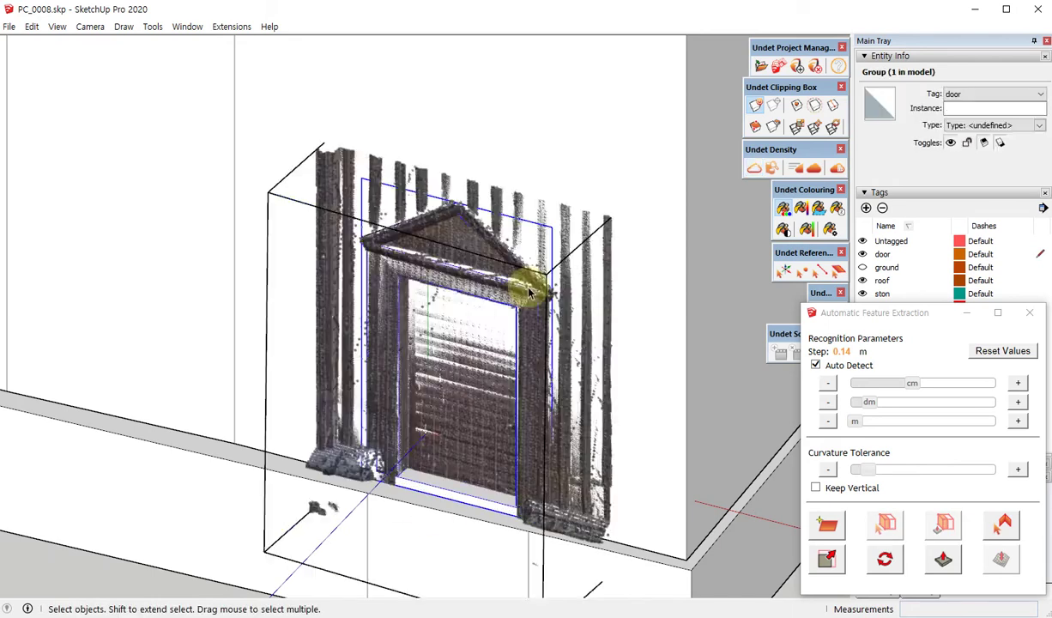
scroll(529, 293, down, 5)
scroll(530, 292, down, 2)
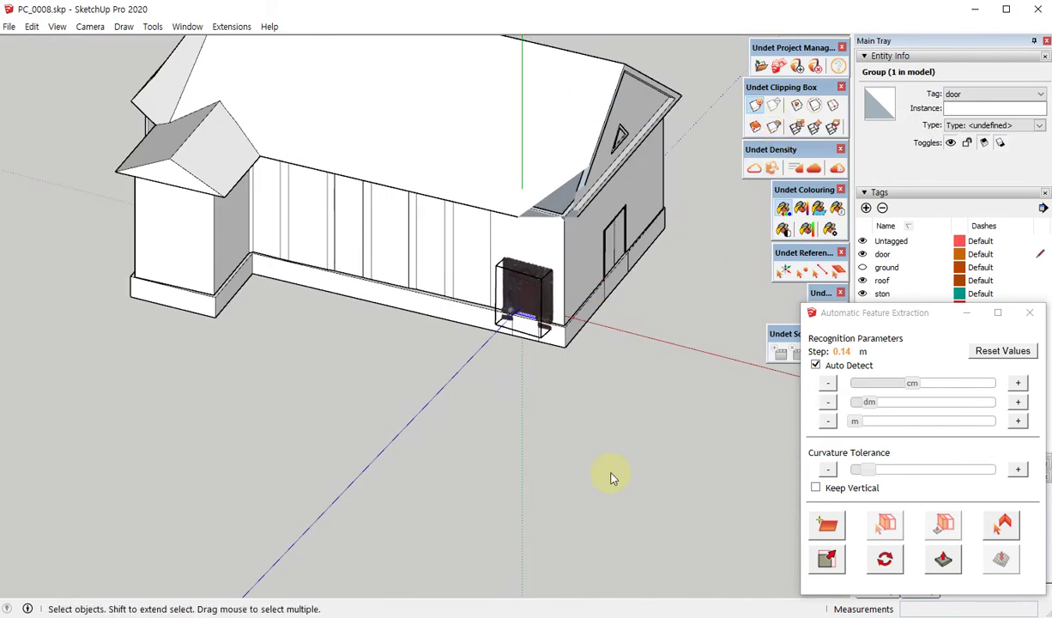
scroll(685, 357, down, 2)
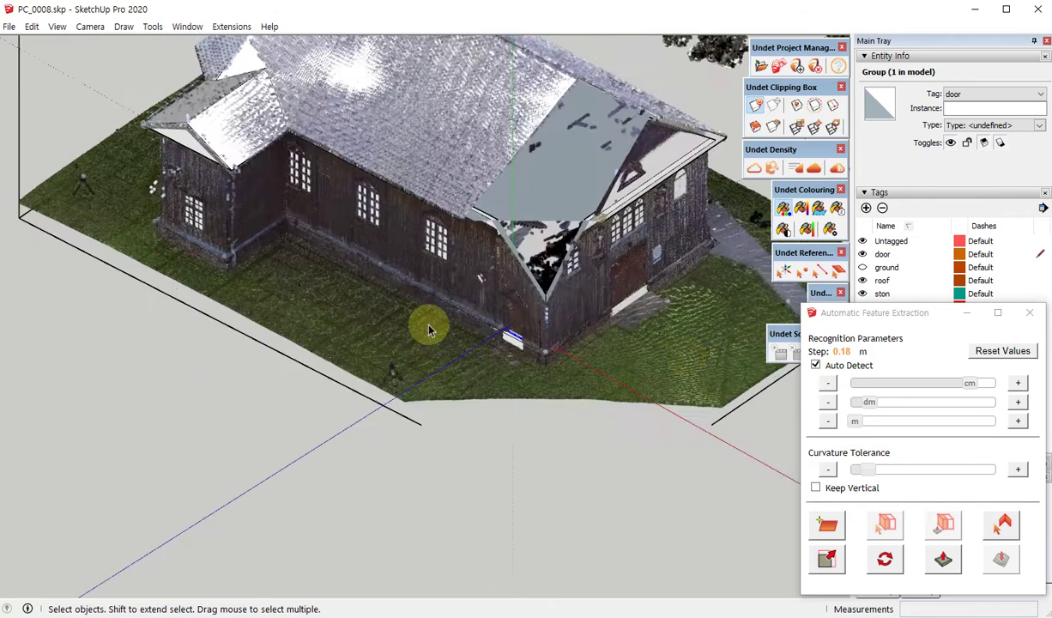
- Zoom to the full model, close in on a scanned gabled window, and hide the point cloud
key(shift+z)
mouse_move(704, 246)
middle_down()
mouse_move(631, 326)
mouse_move(49, 315)
mouse_move(184, 346)
middle_up()
scroll(500, 410, up, 3)
scroll(469, 364, up, 5)
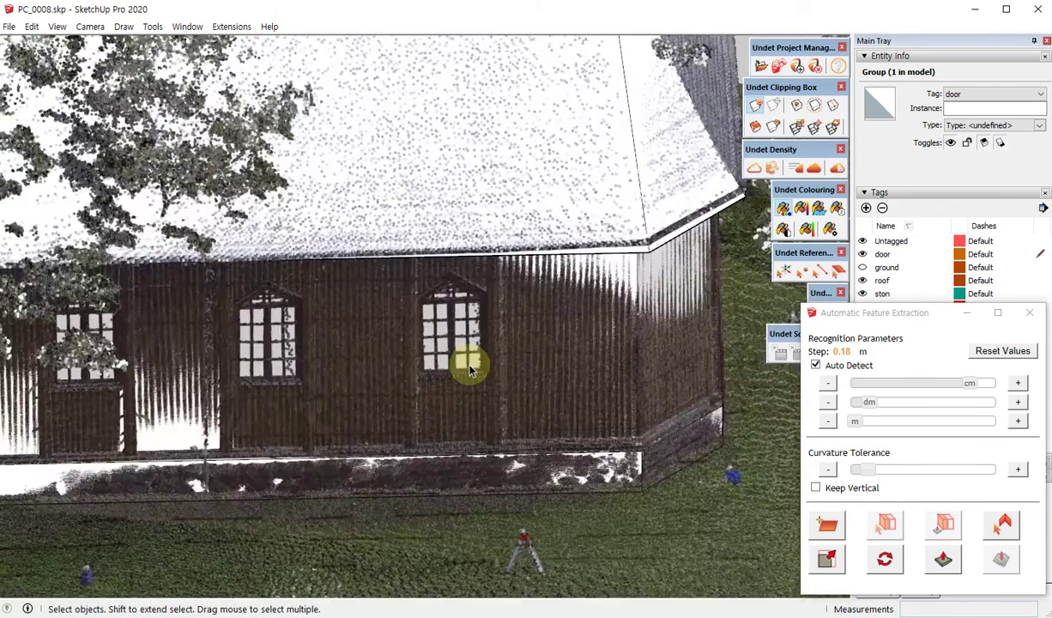
scroll(497, 340, up, 4)
mouse_move(497, 340)
middle_down()
mouse_move(382, 322)
mouse_move(500, 251)
mouse_move(586, 251)
mouse_move(548, 263)
middle_up()
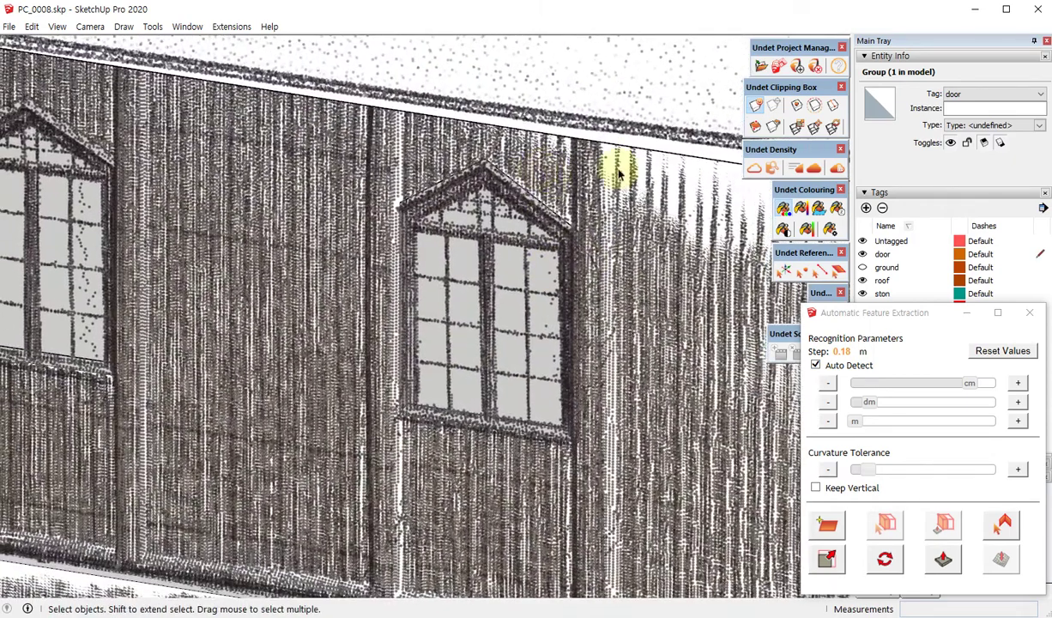
click(753, 168)
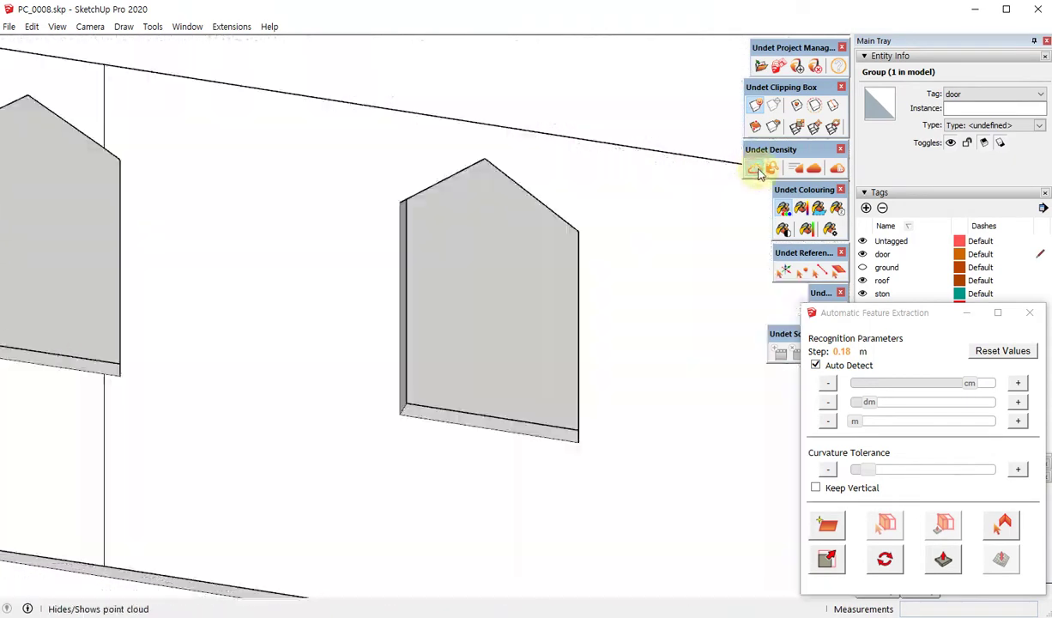
- Clear the selection and close the Automatic Feature Extraction panel
click(545, 188)
scroll(442, 200, up, 3)
key(l)
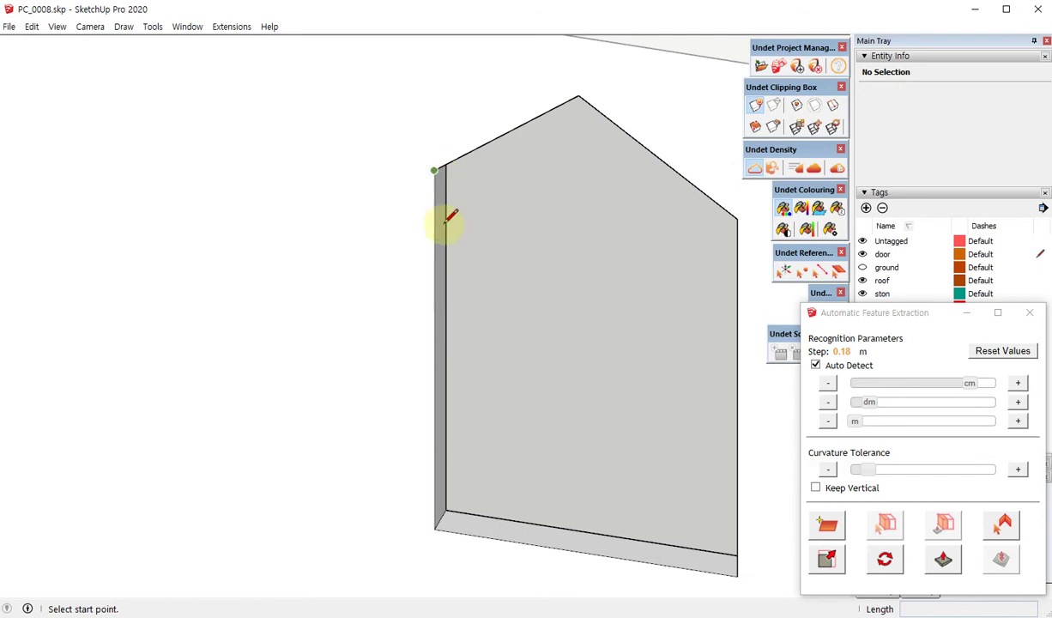
key(space)
click(1029, 312)
- Add two new tags in the Tags panel, named 'window' and 'window_g'
click(866, 208)
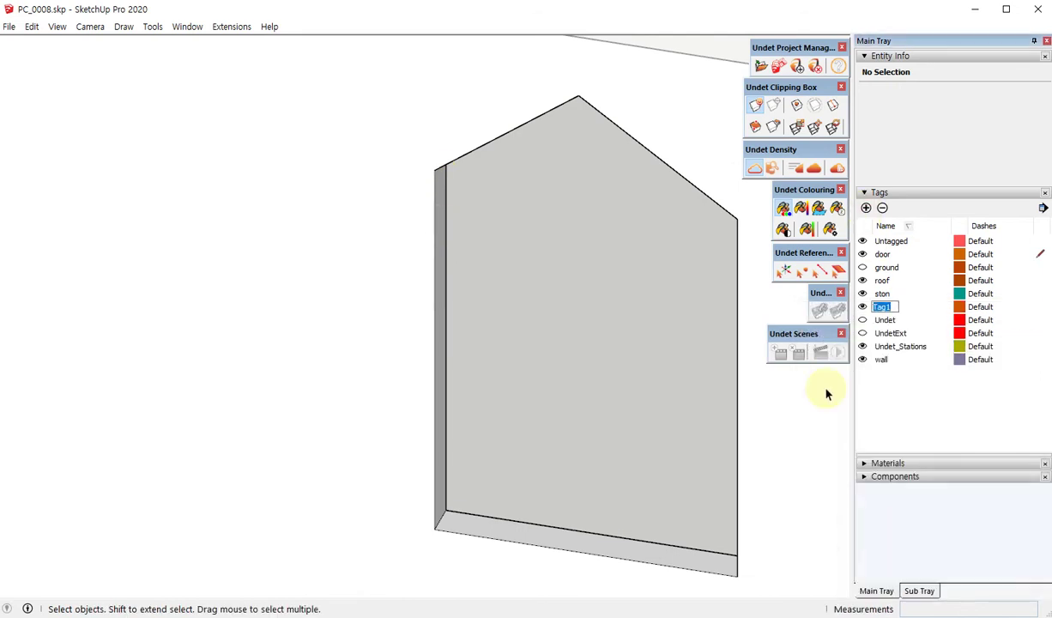
text(window)
key(Return)
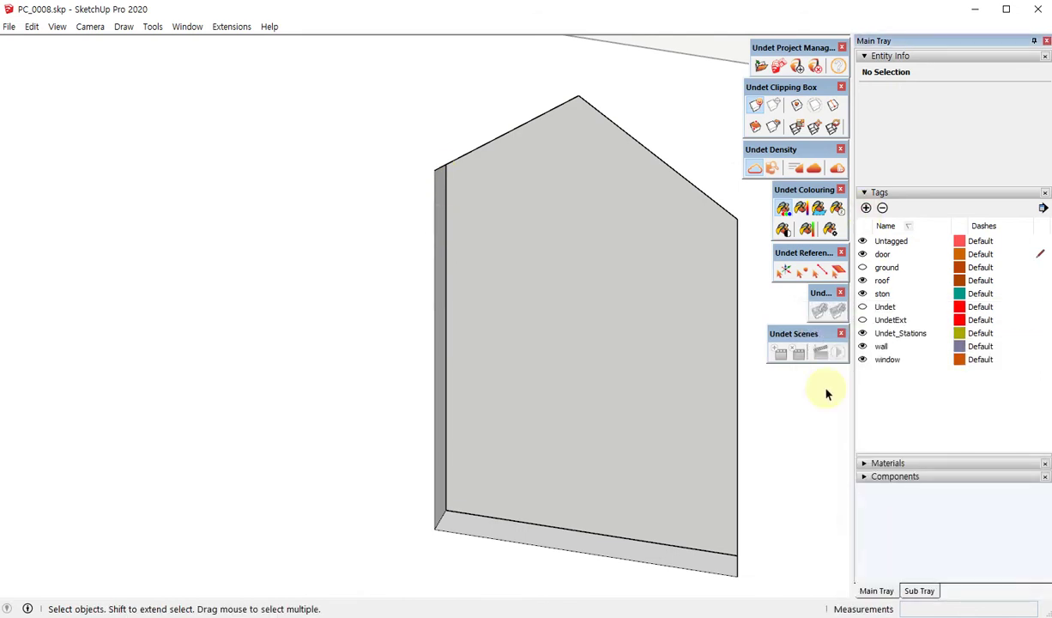
click(909, 360)
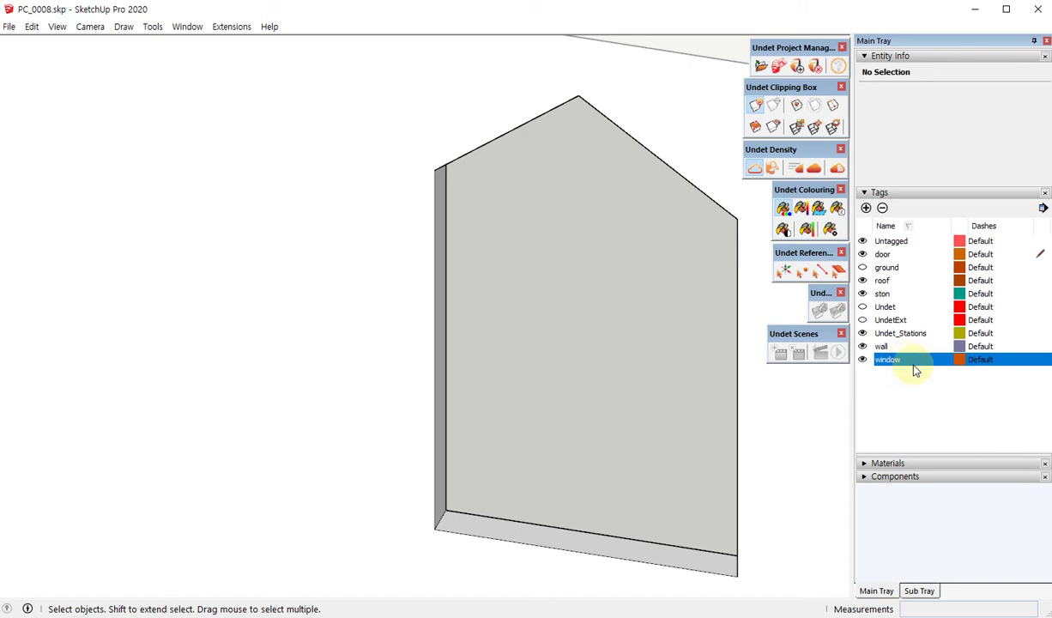
click(906, 399)
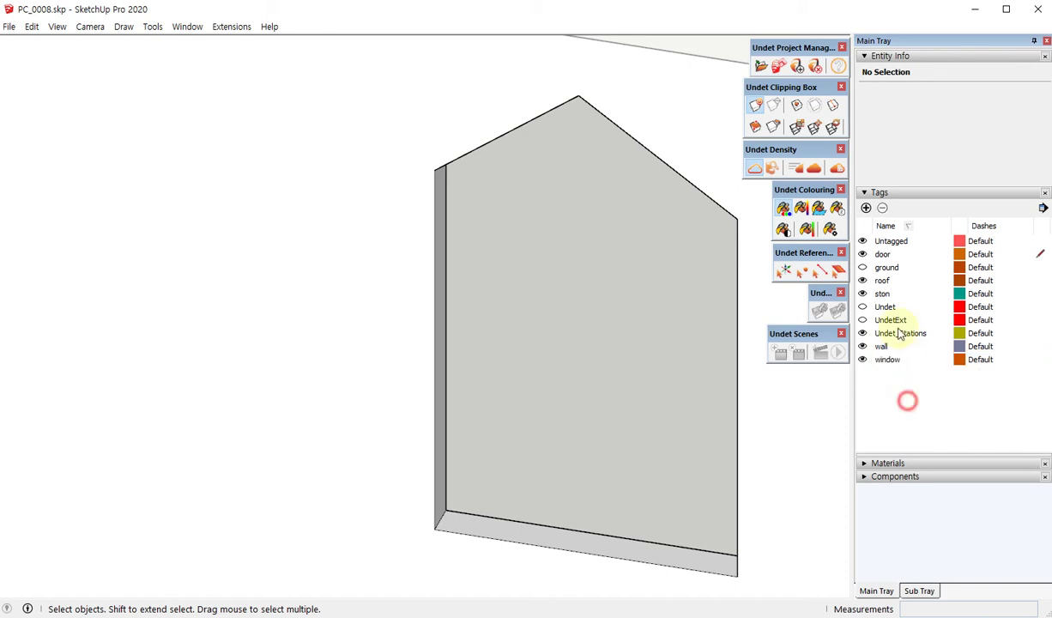
click(865, 208)
text(window_g)
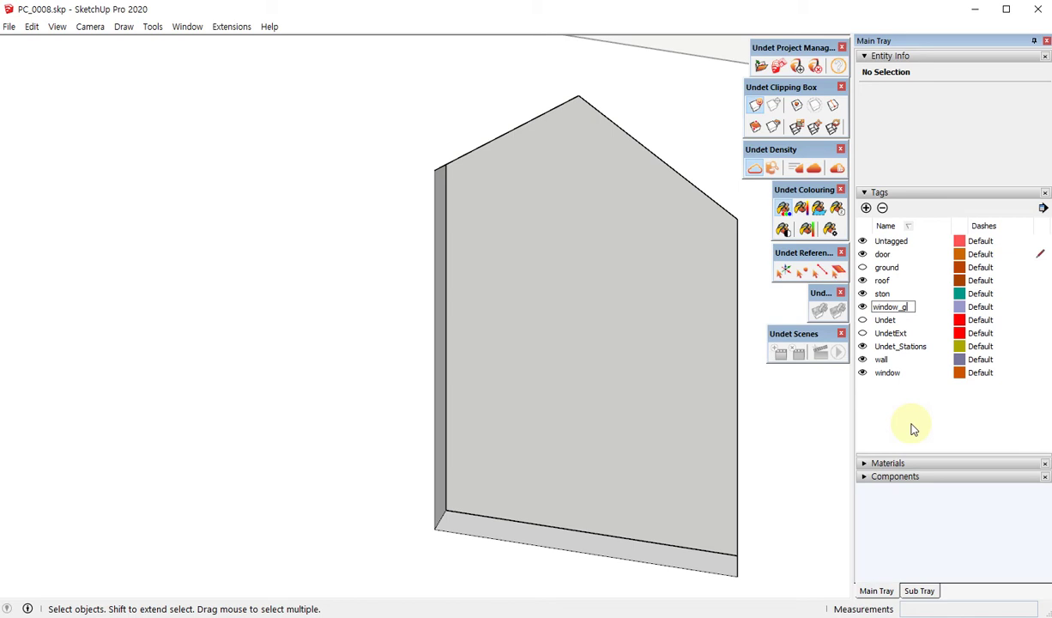
key(Return)
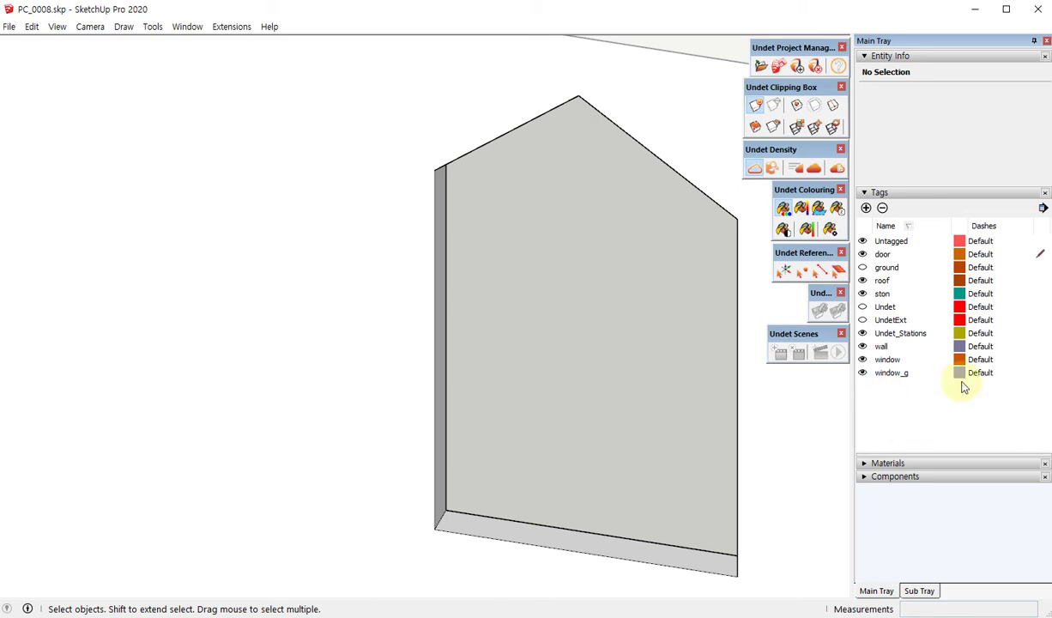
- Give window_g a green-teal colour at 25% opacity, then make window the active tag
click(961, 374)
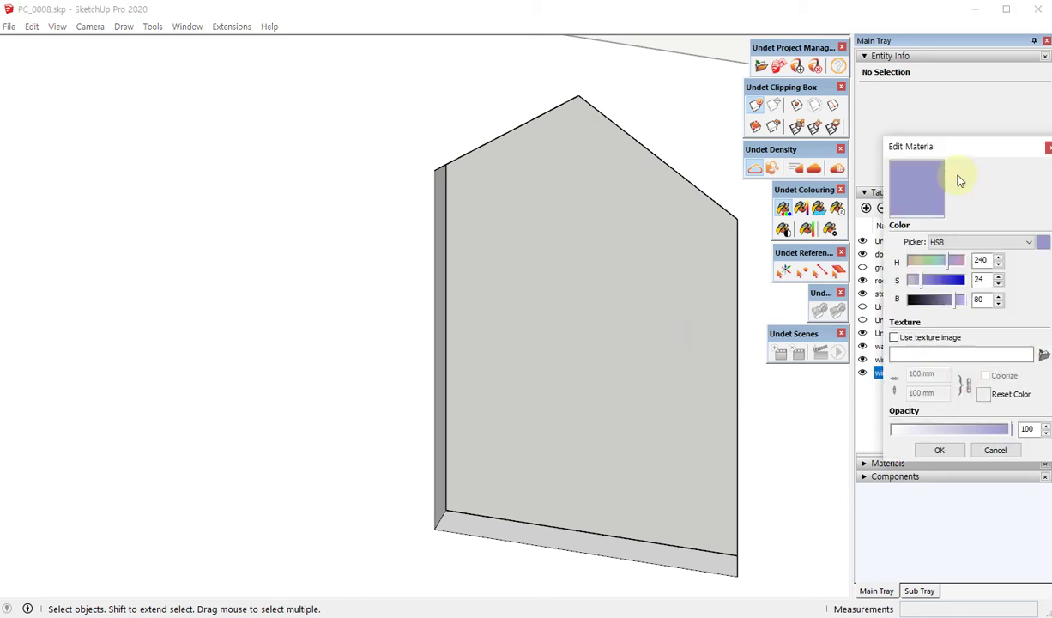
drag(960, 146, 565, 97)
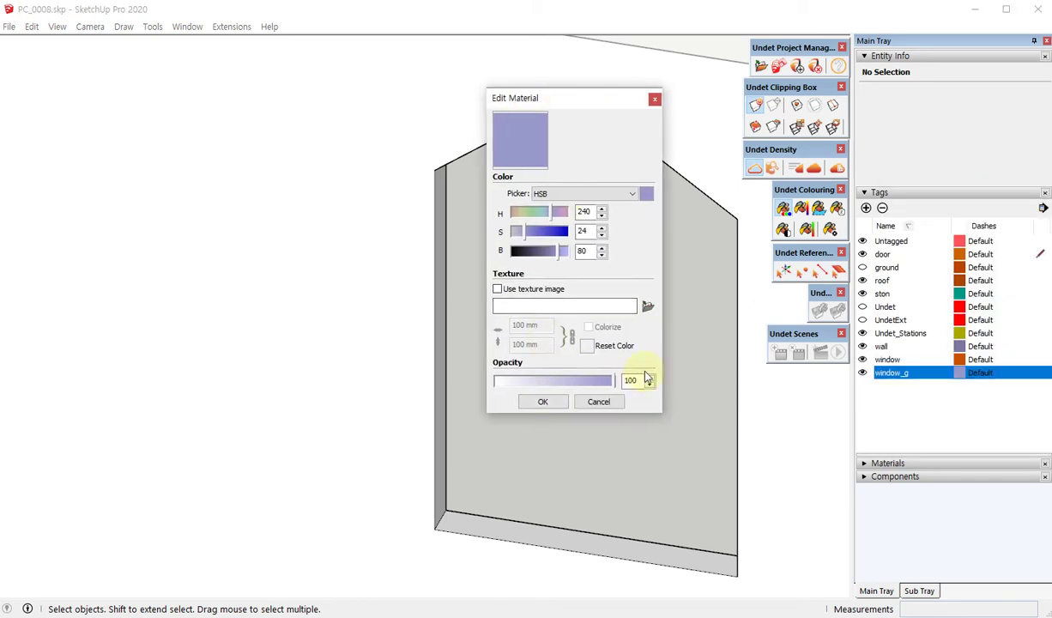
text(25)
mouse_move(528, 238)
mouse_down()
mouse_move(536, 211)
mouse_move(545, 233)
mouse_up()
click(541, 402)
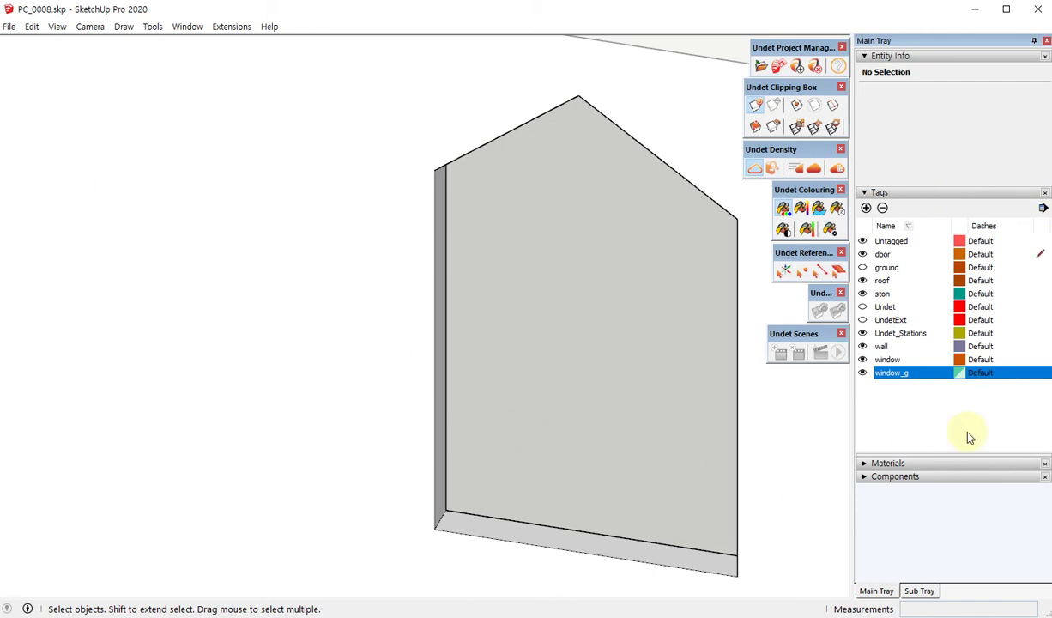
click(1039, 360)
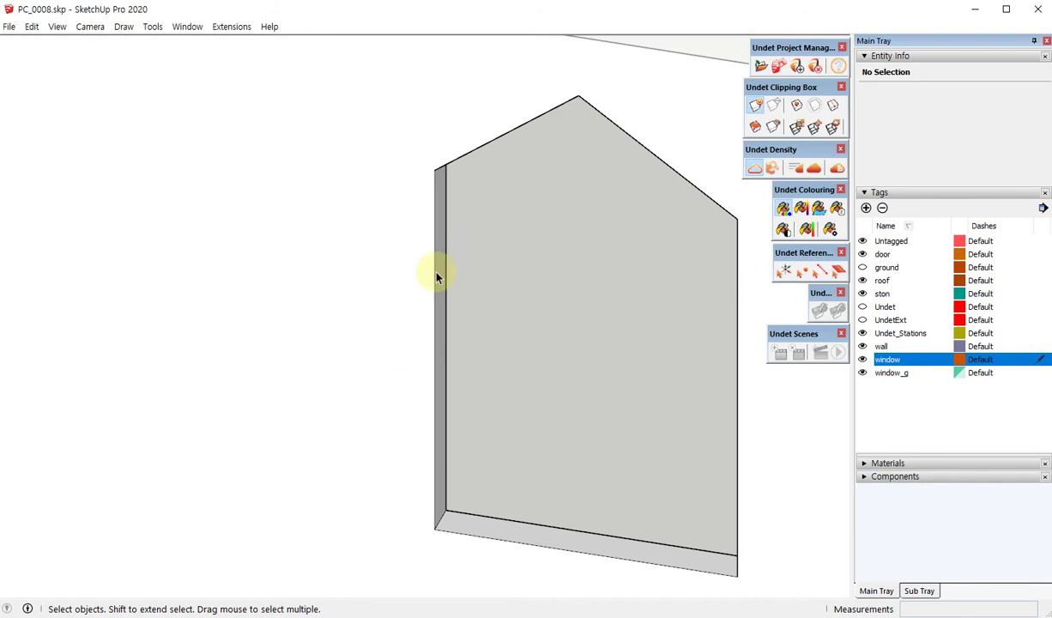
- Draw a test diagonal across the window between its corners, then erase it
scroll(389, 224, down, 5)
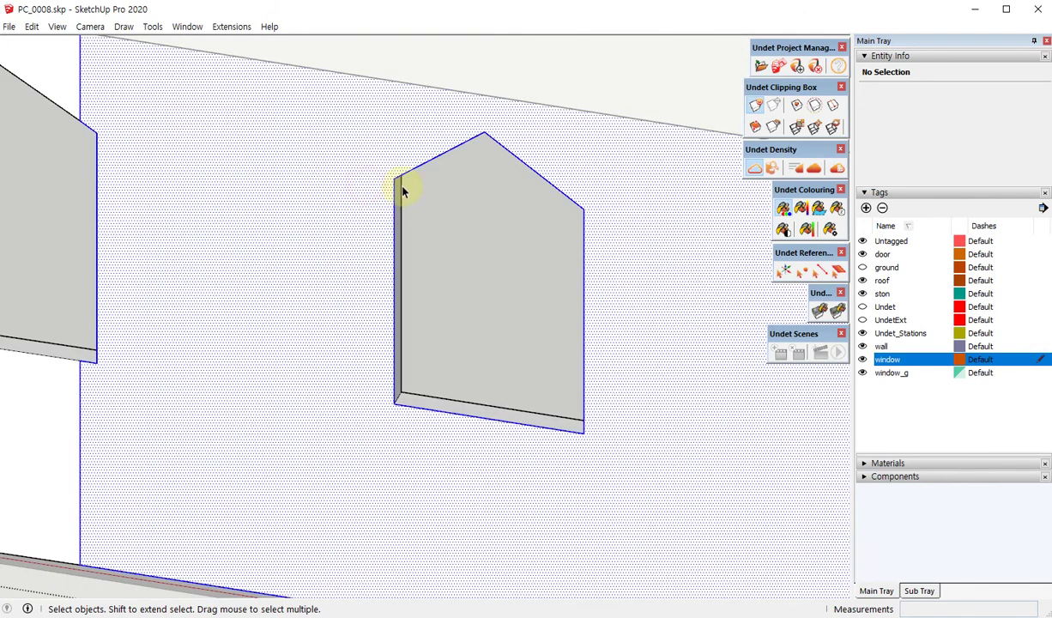
key(l)
click(394, 179)
click(584, 426)
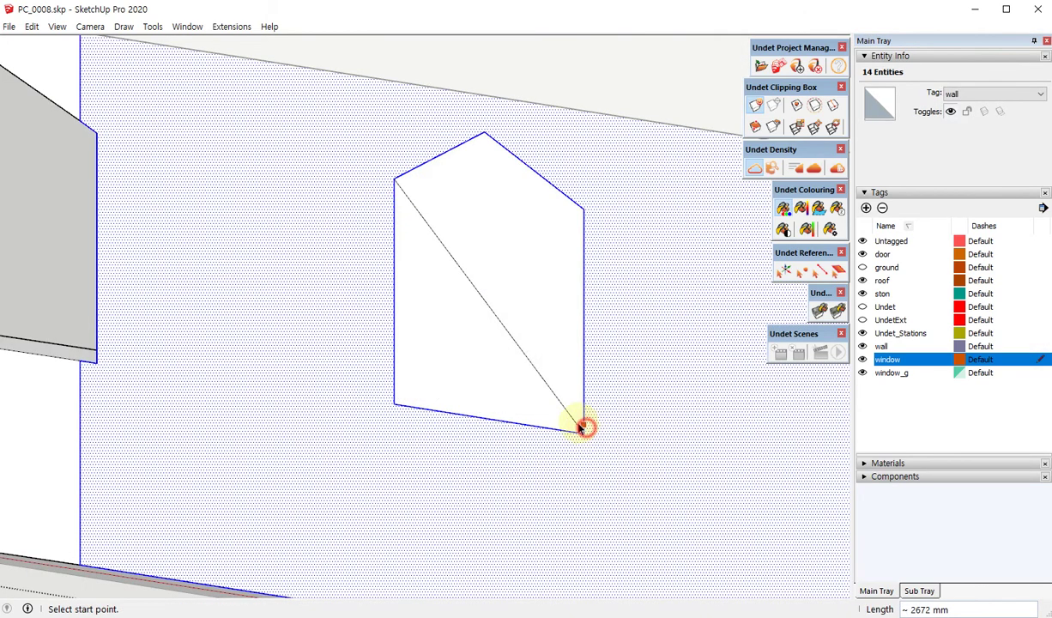
key(e)
click(521, 344)
key(space)
- Select the gabled window face and paste the copied window back in place
click(545, 333)
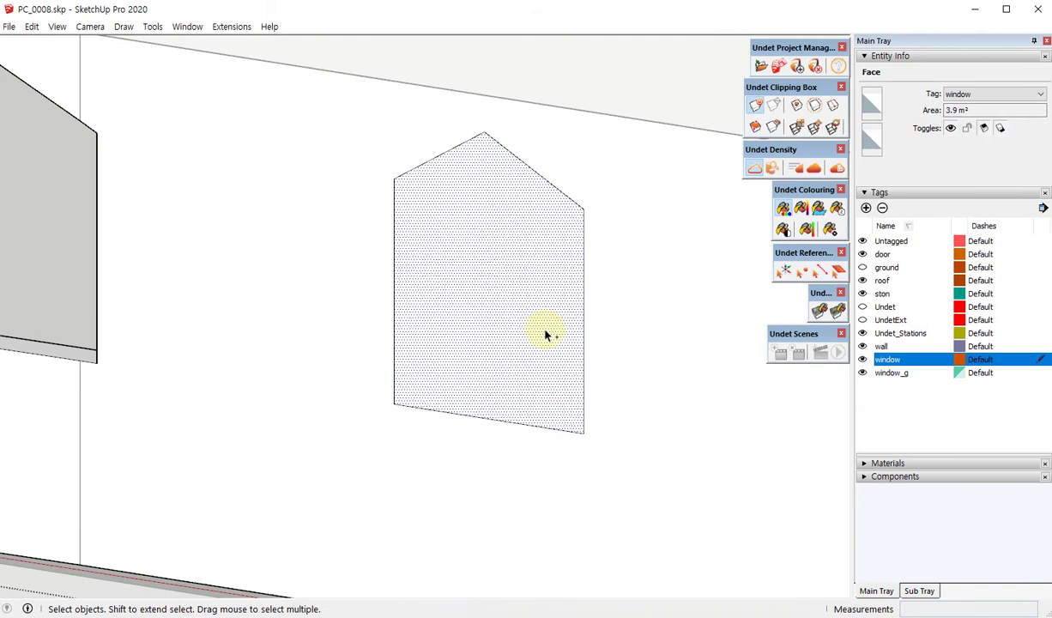
scroll(545, 335, down, 3)
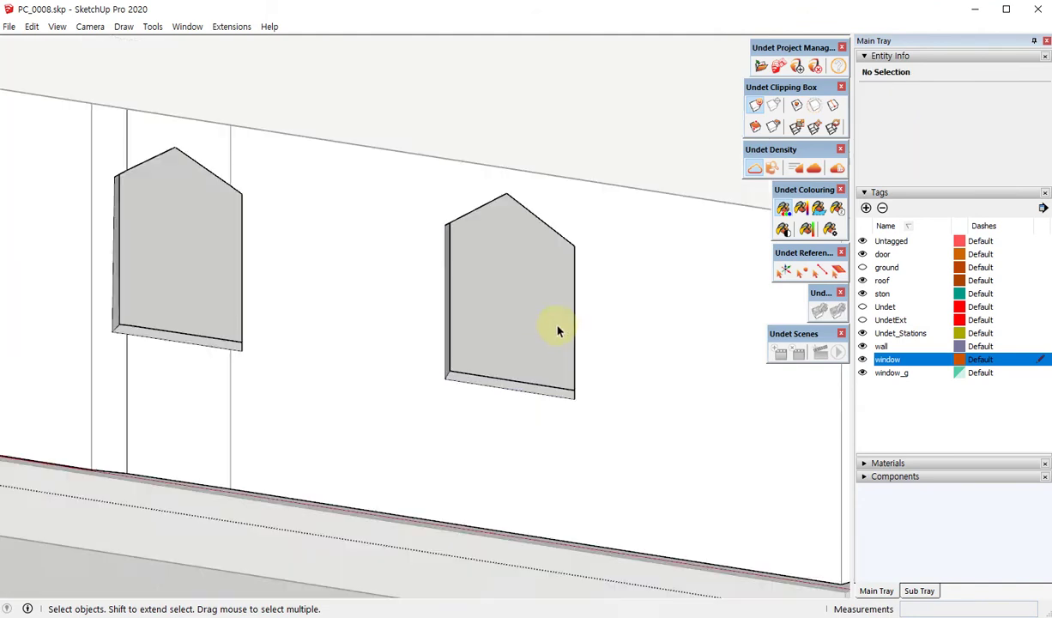
scroll(545, 339, down, 3)
scroll(544, 342, down, 3)
mouse_move(544, 340)
middle_down()
mouse_move(547, 388)
mouse_move(114, 93)
middle_up()
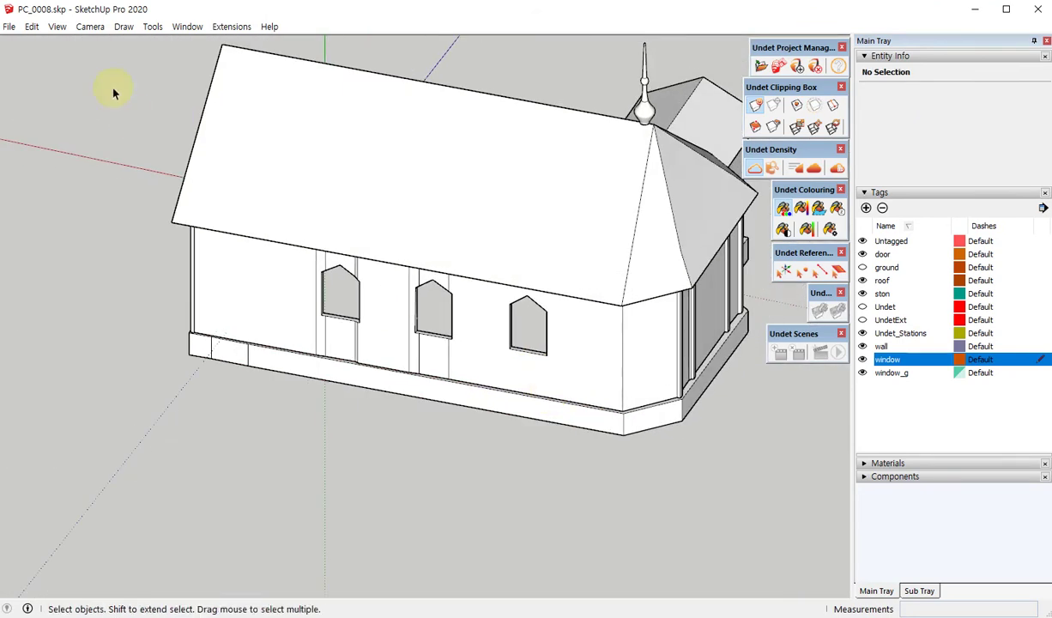
click(32, 25)
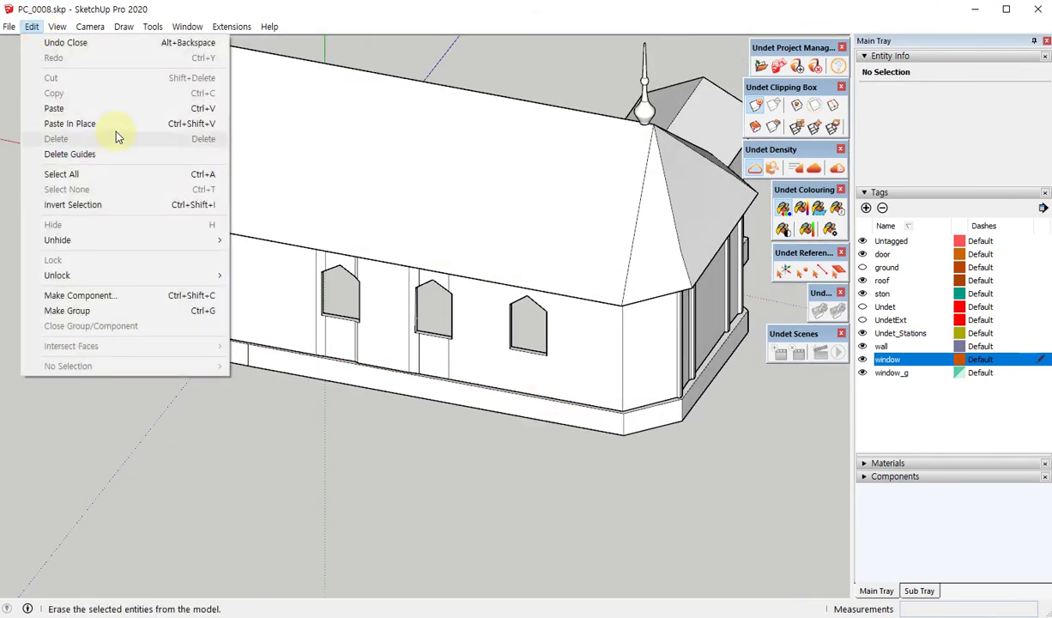
click(123, 127)
scroll(532, 326, up, 3)
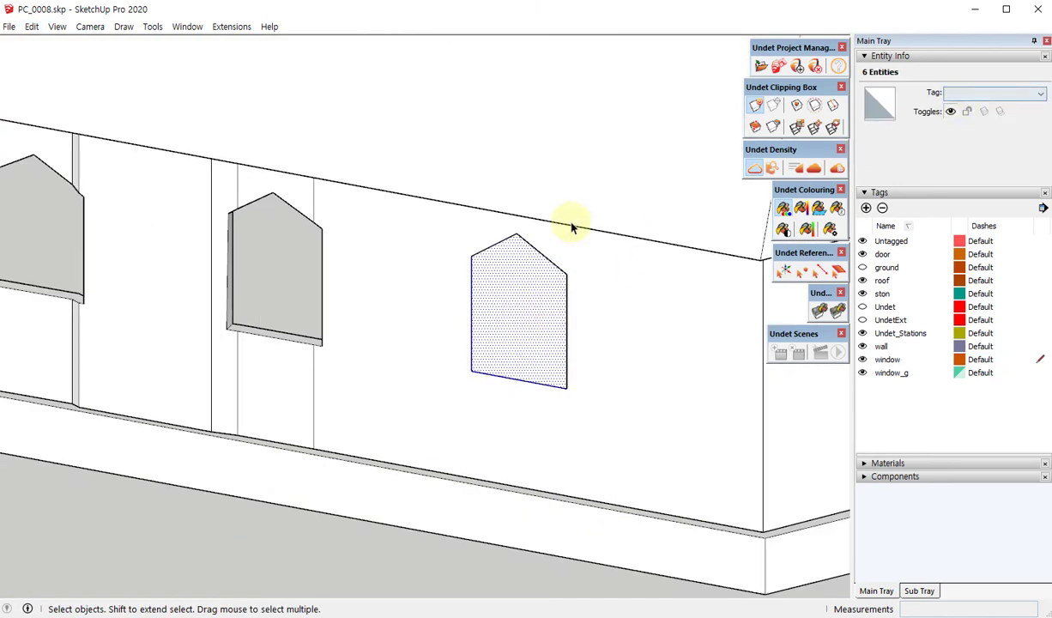
- Put the pasted window on the window tag and show the point cloud again
click(986, 94)
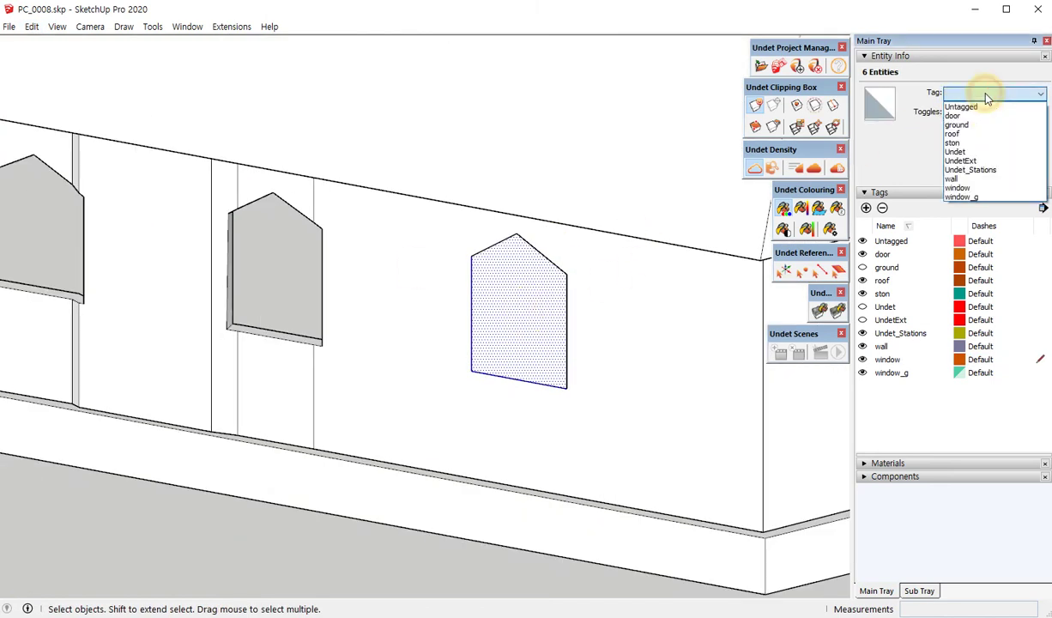
click(967, 188)
middle_drag(375, 369, 453, 383)
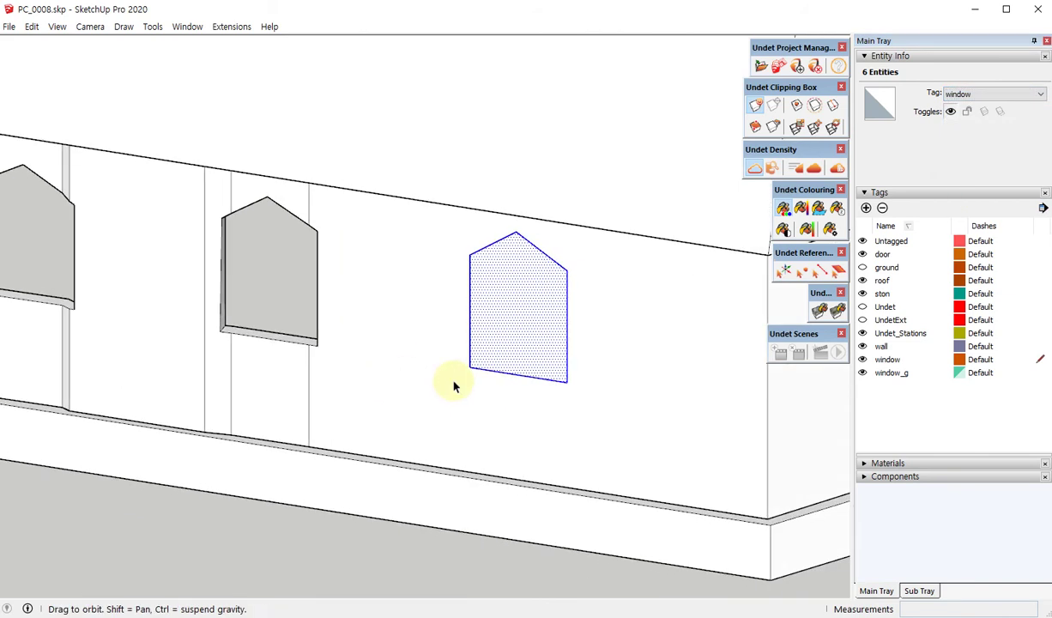
click(753, 170)
middle_drag(600, 292, 573, 286)
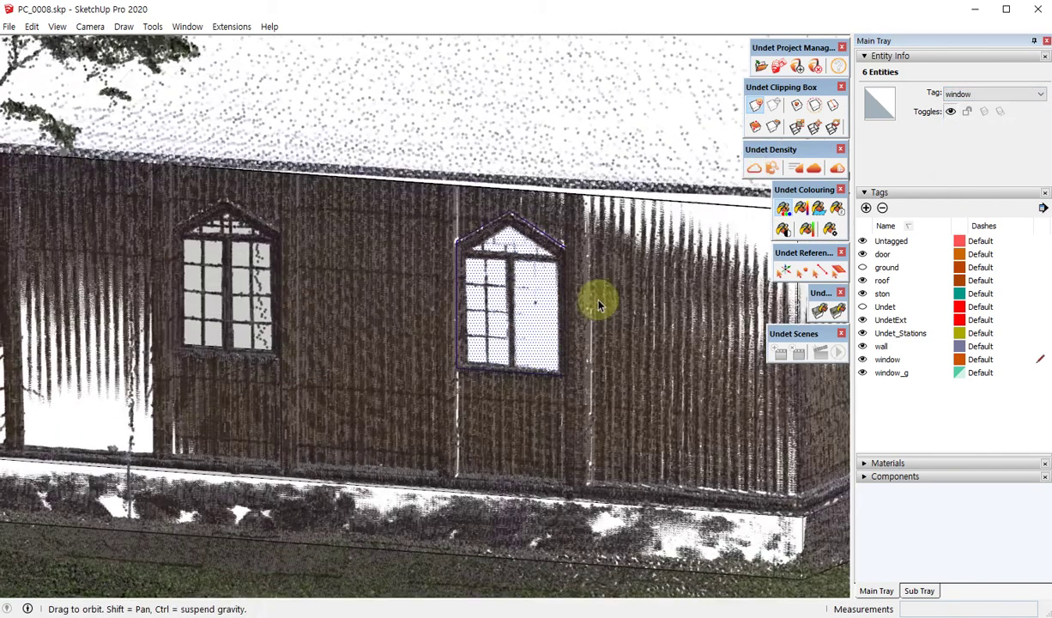
scroll(549, 257, up, 5)
middle_drag(519, 235, 534, 225)
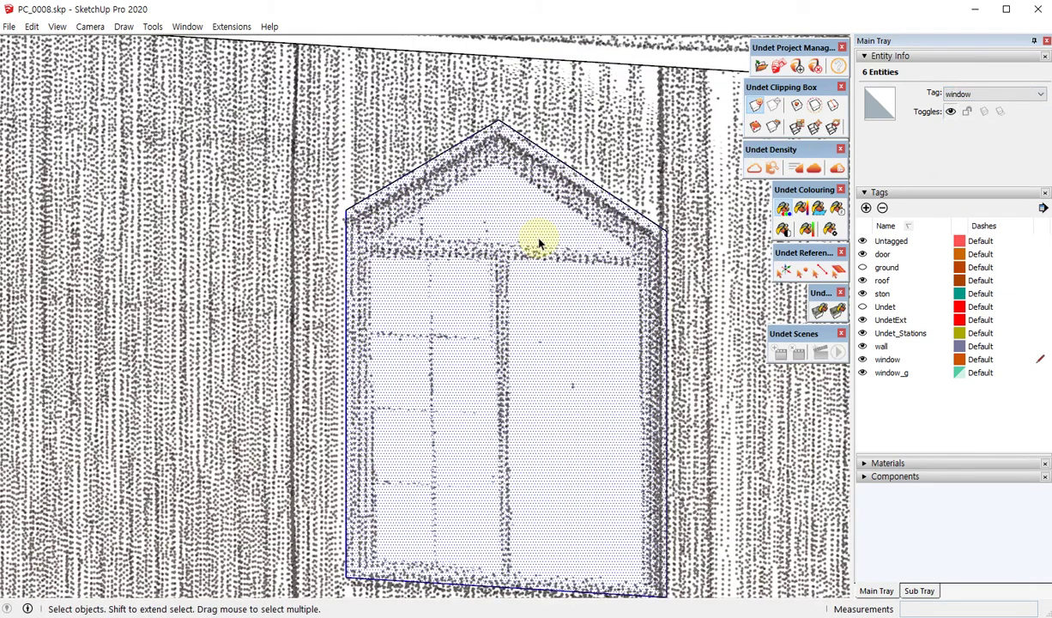
- Offset the window's sloped top edge inward to form the frame band
key(f)
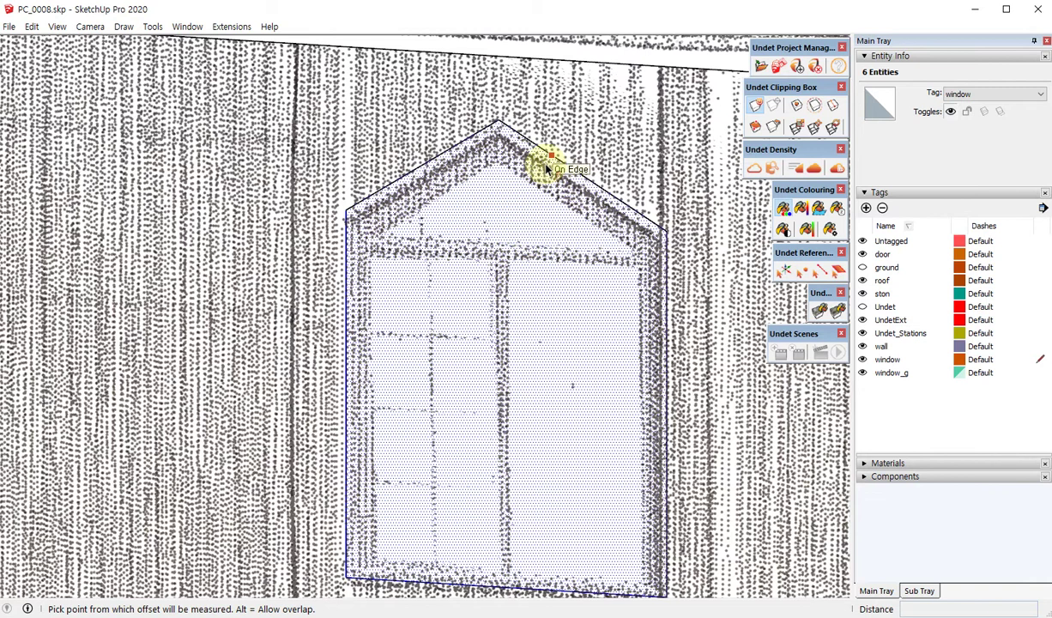
click(545, 166)
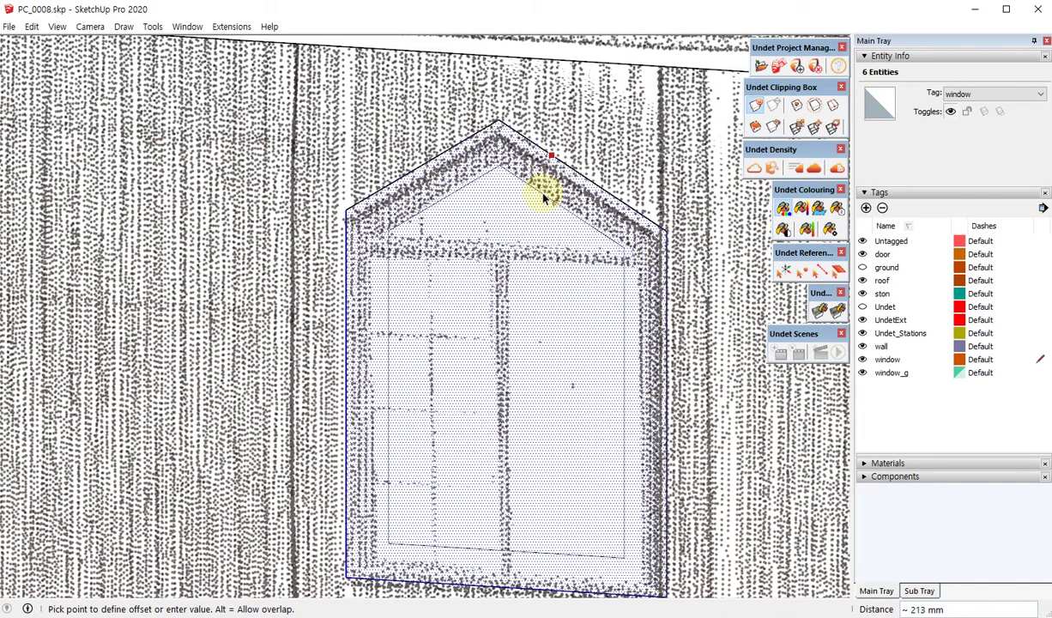
click(546, 197)
scroll(570, 357, down, 2)
scroll(575, 353, up, 3)
key(space)
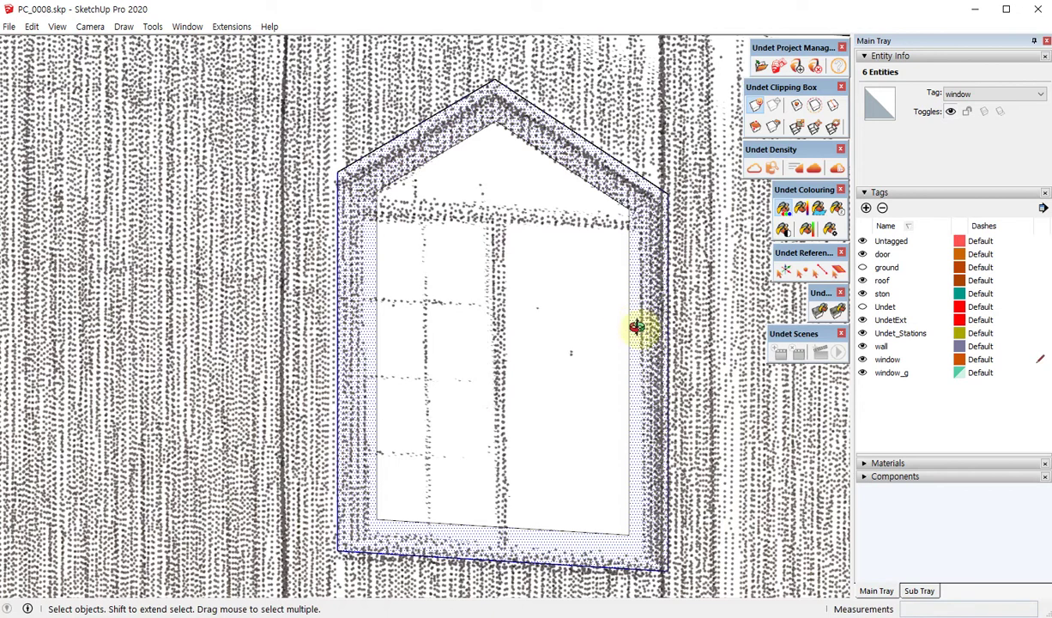
- Select the frame's inner right vertical edge and try moving it, cancelling the move
middle_drag(636, 327, 664, 284)
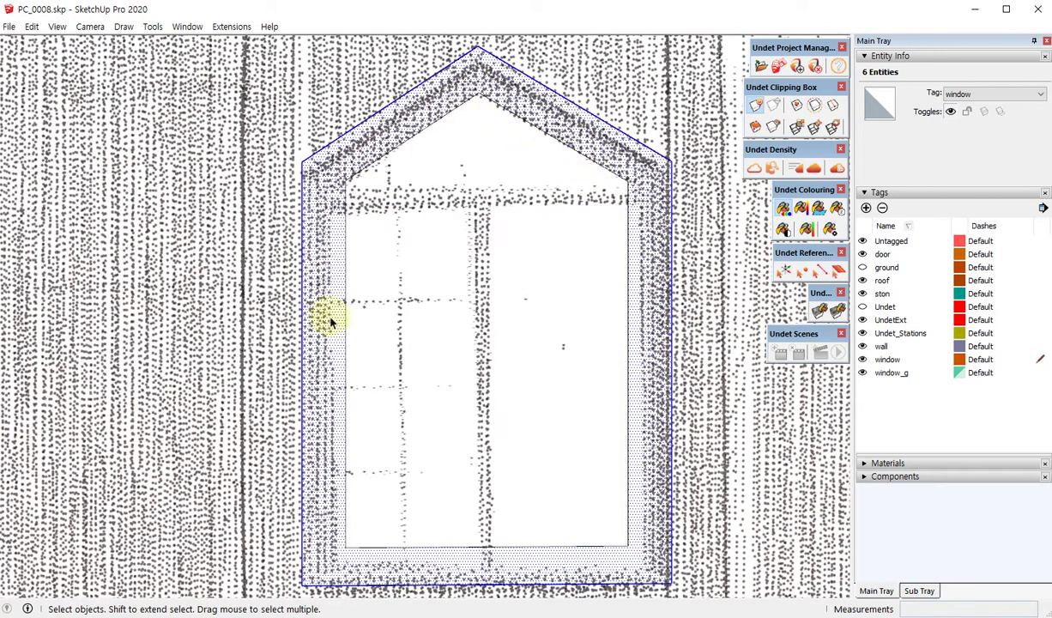
middle_drag(453, 302, 563, 345)
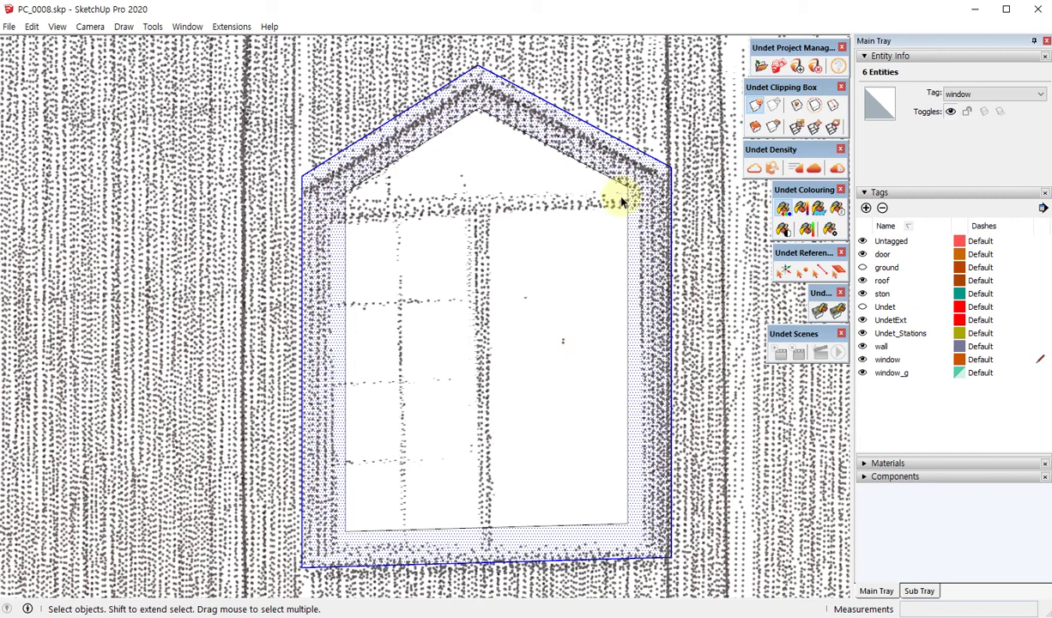
click(627, 260)
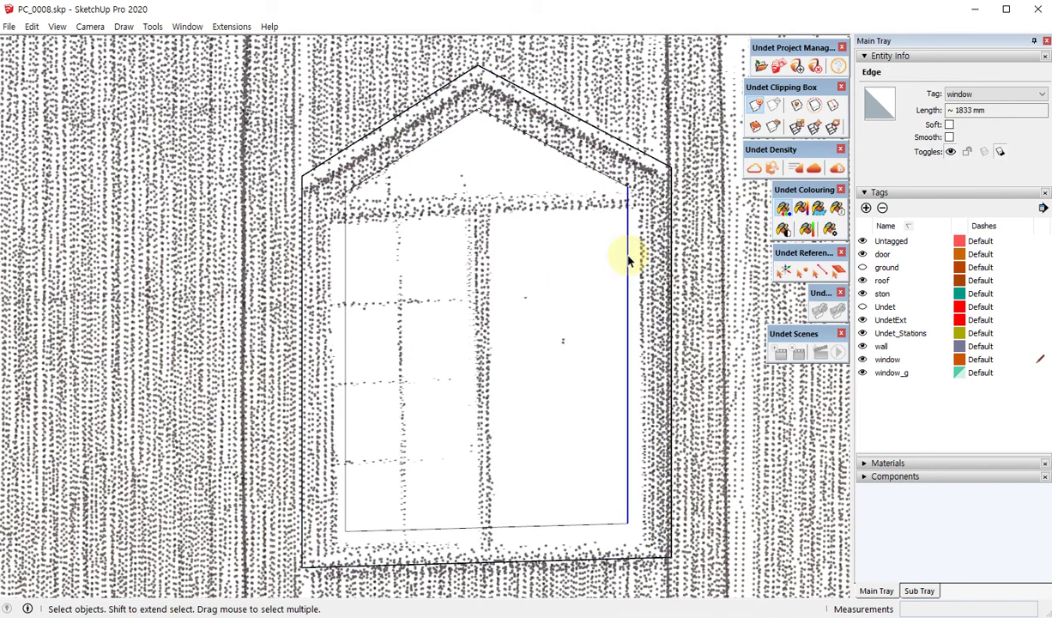
middle_drag(627, 260, 647, 271)
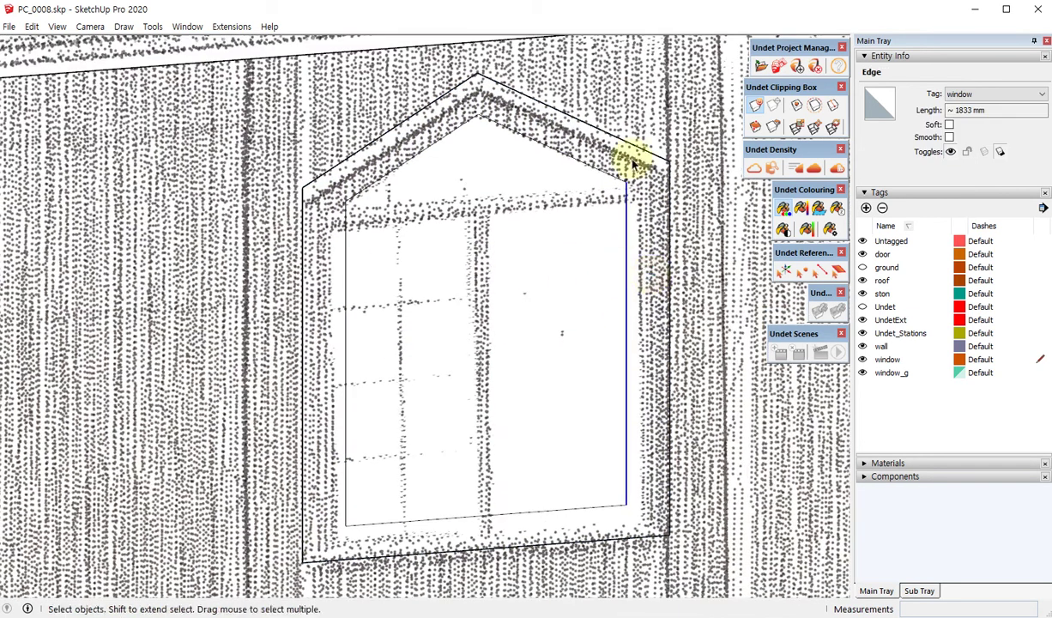
scroll(619, 158, up, 3)
key(m)
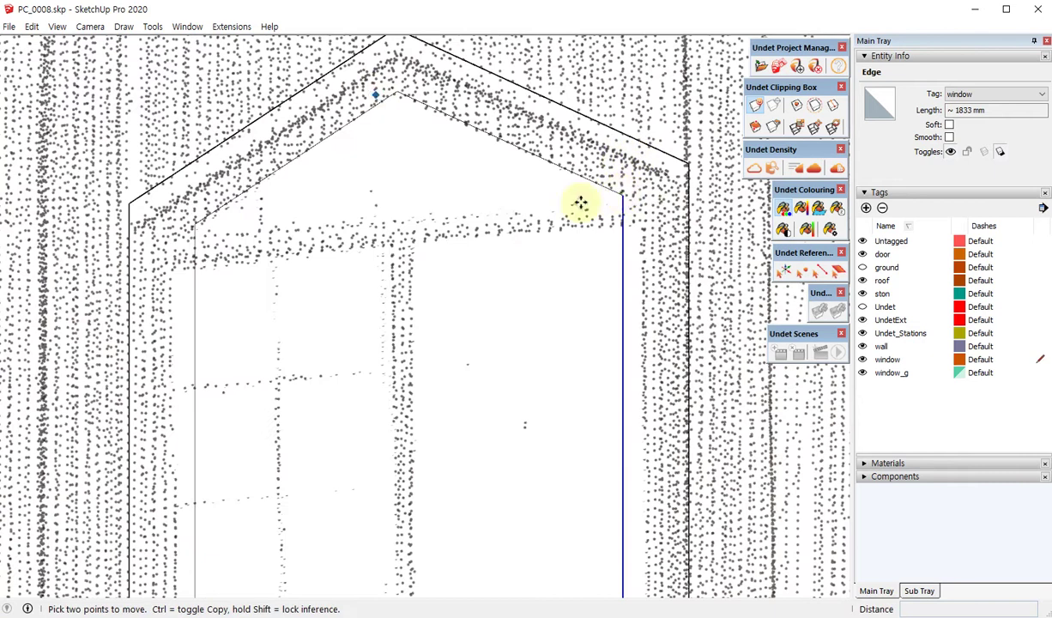
click(627, 198)
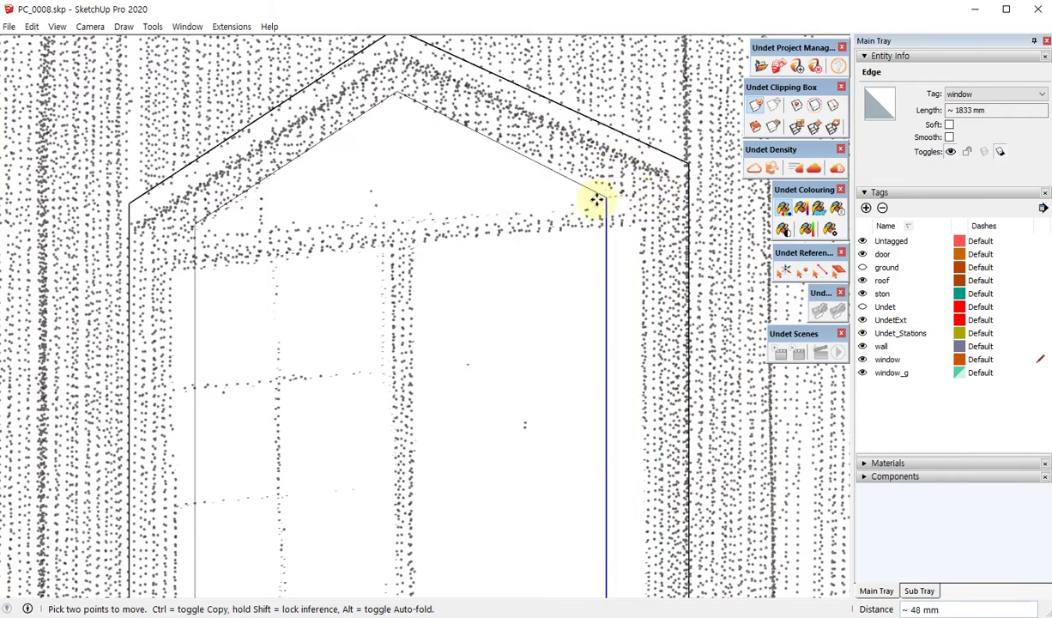
key(Escape)
key(space)
- Draw a short line from the roof corner where the slope meets the side
scroll(526, 275, down, 5)
middle_drag(526, 274, 500, 286)
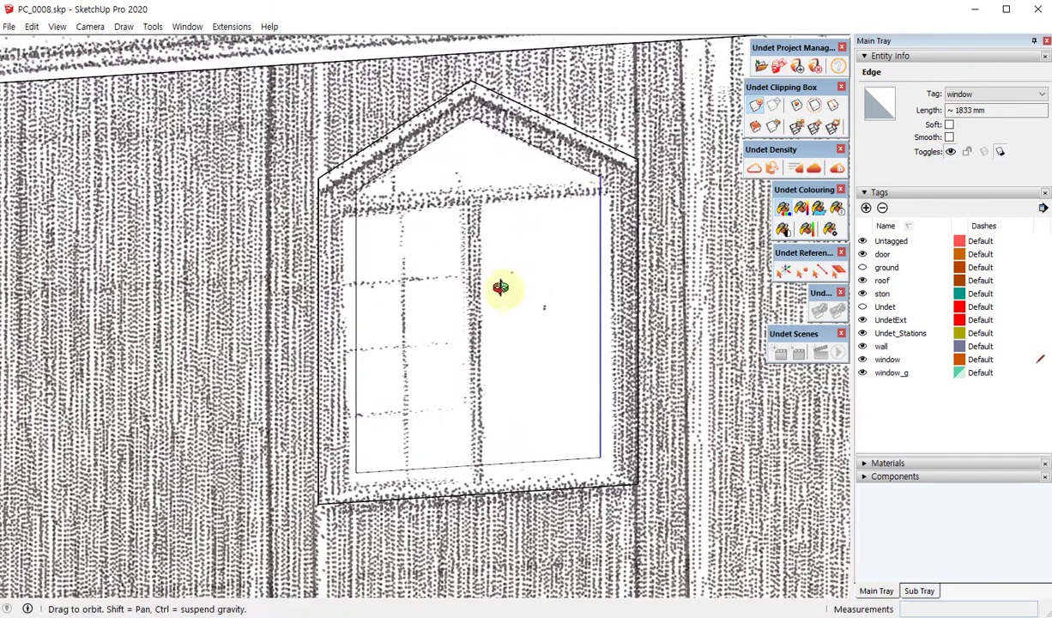
scroll(603, 160, up, 3)
scroll(605, 185, up, 3)
key(l)
click(594, 187)
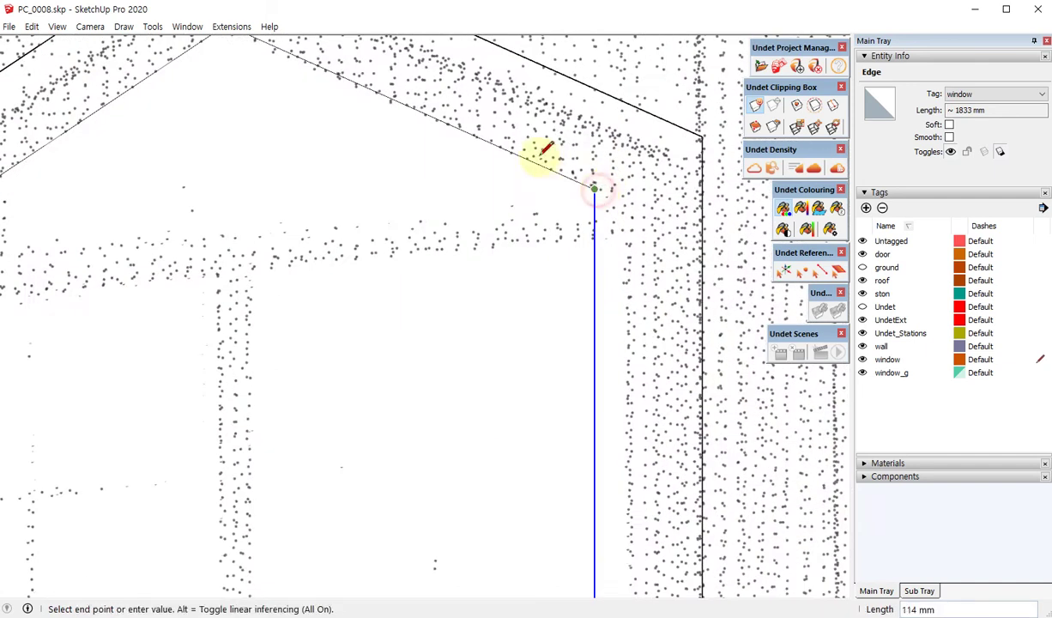
click(644, 216)
- Draw a full-height line up the window's left side from its lower-left corner
scroll(311, 217, up, 5)
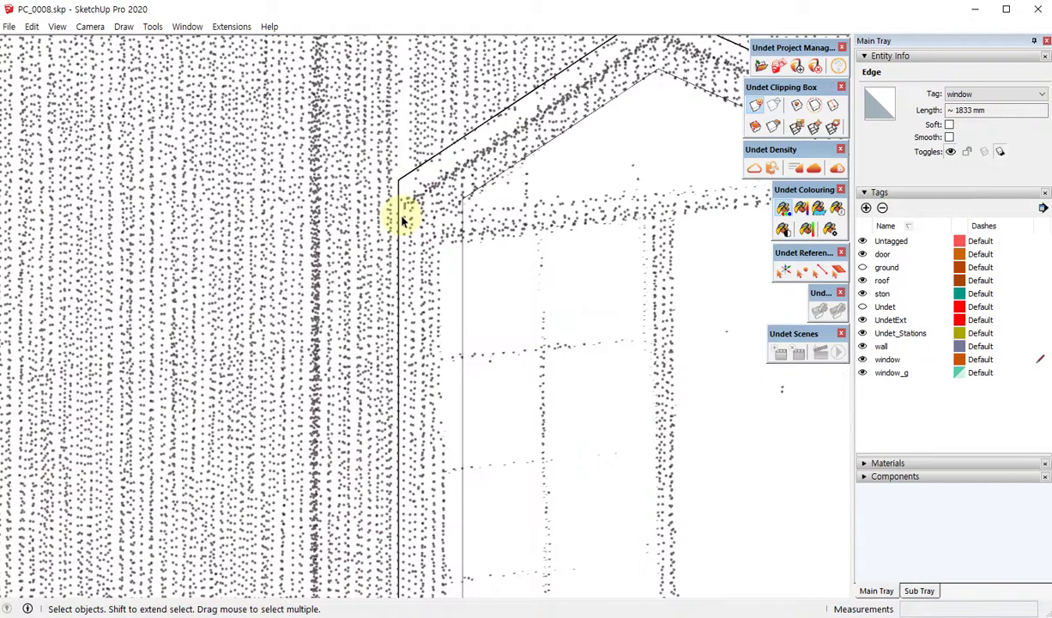
key(l)
click(508, 185)
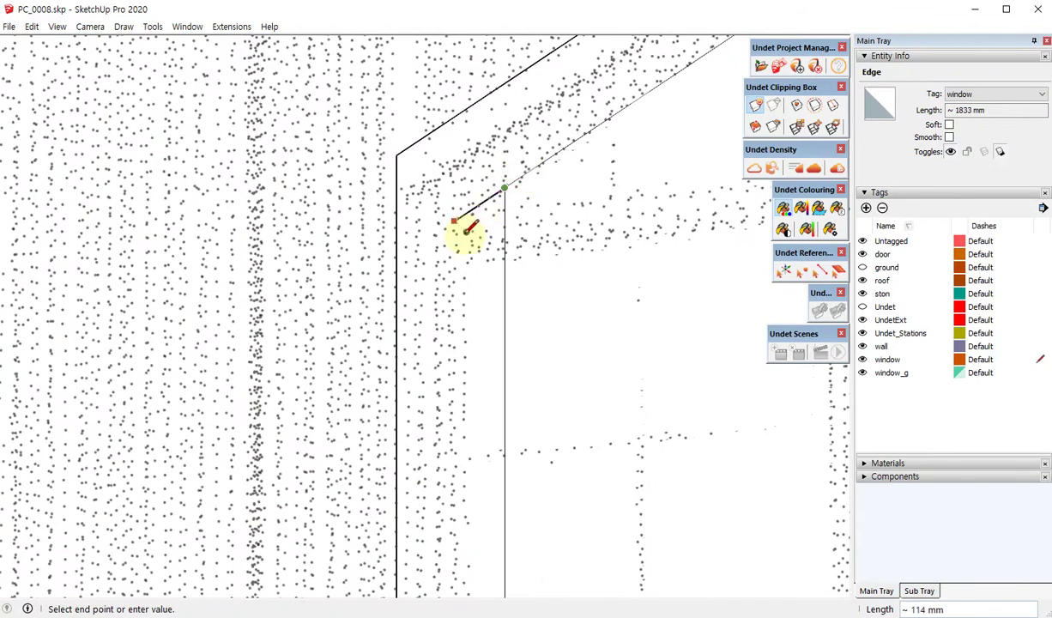
key(space)
scroll(411, 176, down, 3)
scroll(395, 335, down, 3)
scroll(430, 368, up, 4)
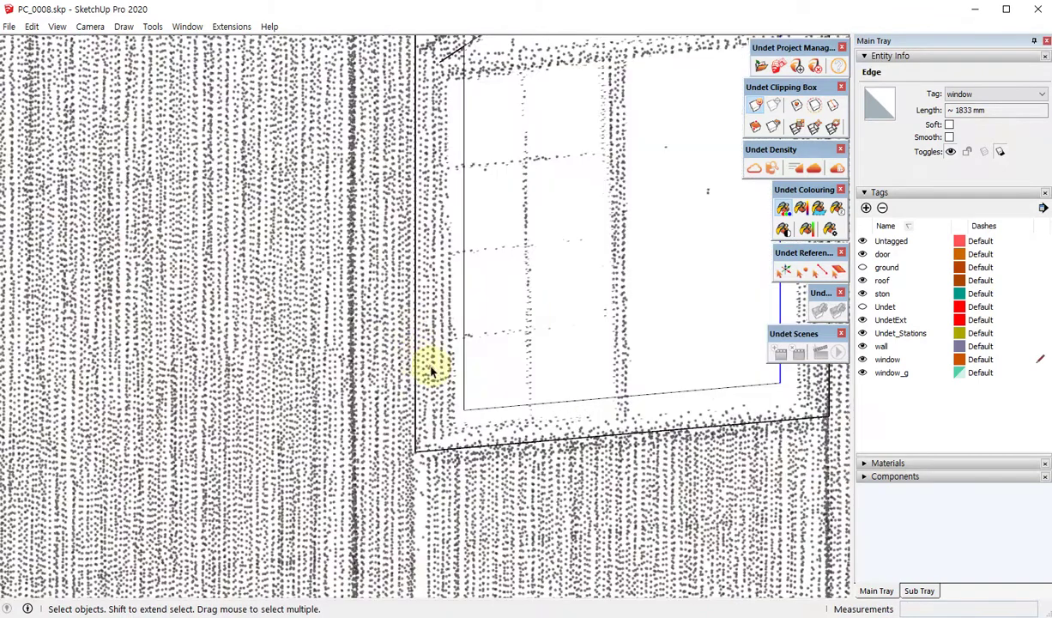
scroll(496, 439, up, 3)
key(l)
click(484, 436)
scroll(486, 434, down, 2)
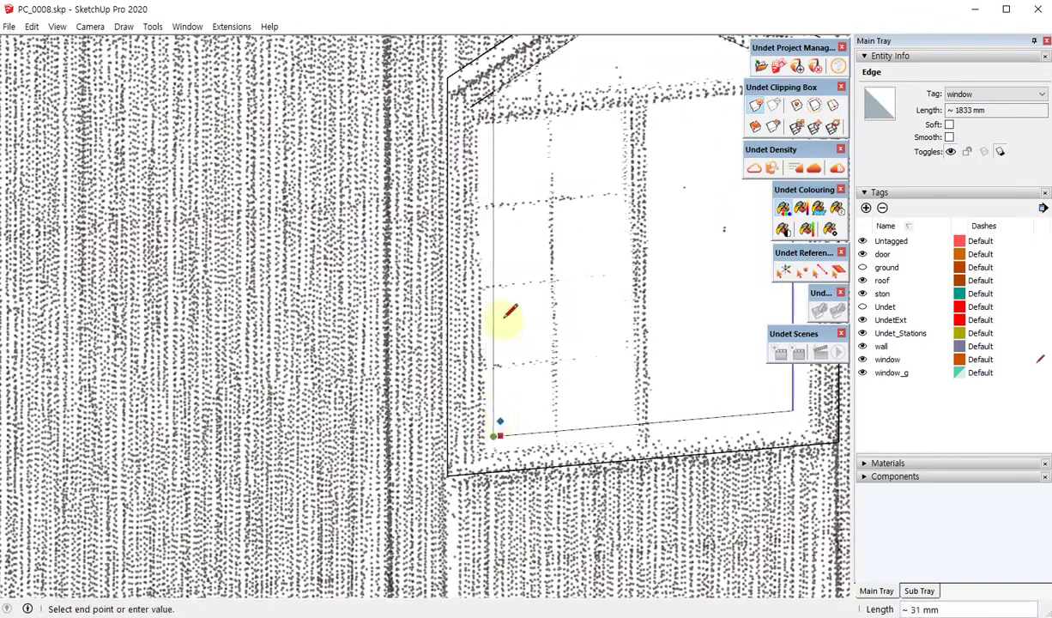
scroll(480, 132, up, 1)
scroll(474, 129, up, 1)
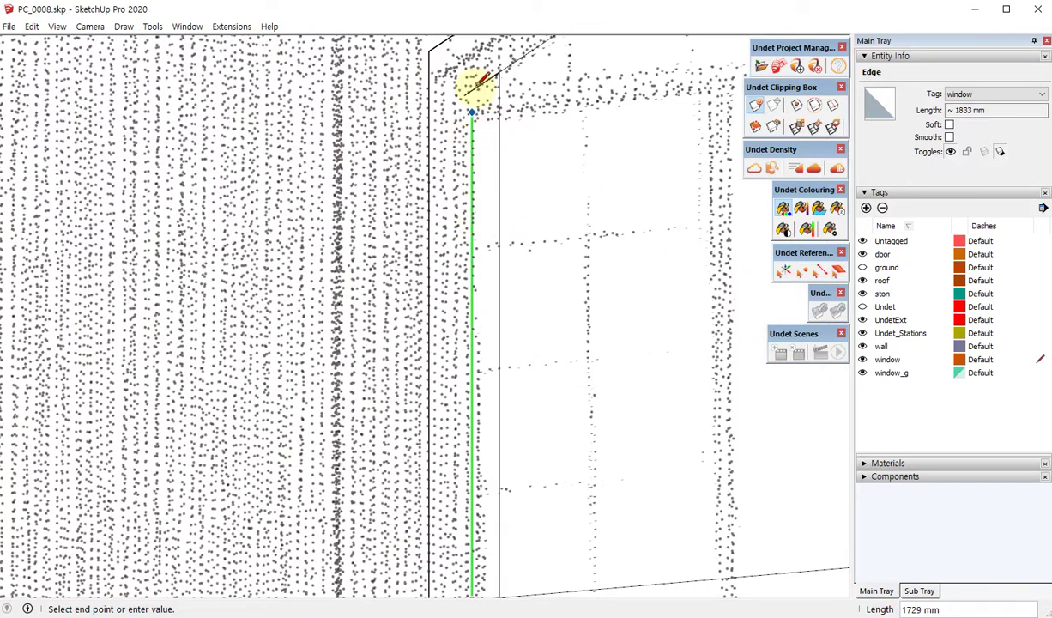
click(471, 83)
key(space)
- Switch to the Eraser and zoom around the frame to find stray line ends
scroll(471, 83, up, 1)
scroll(469, 86, up, 1)
key(e)
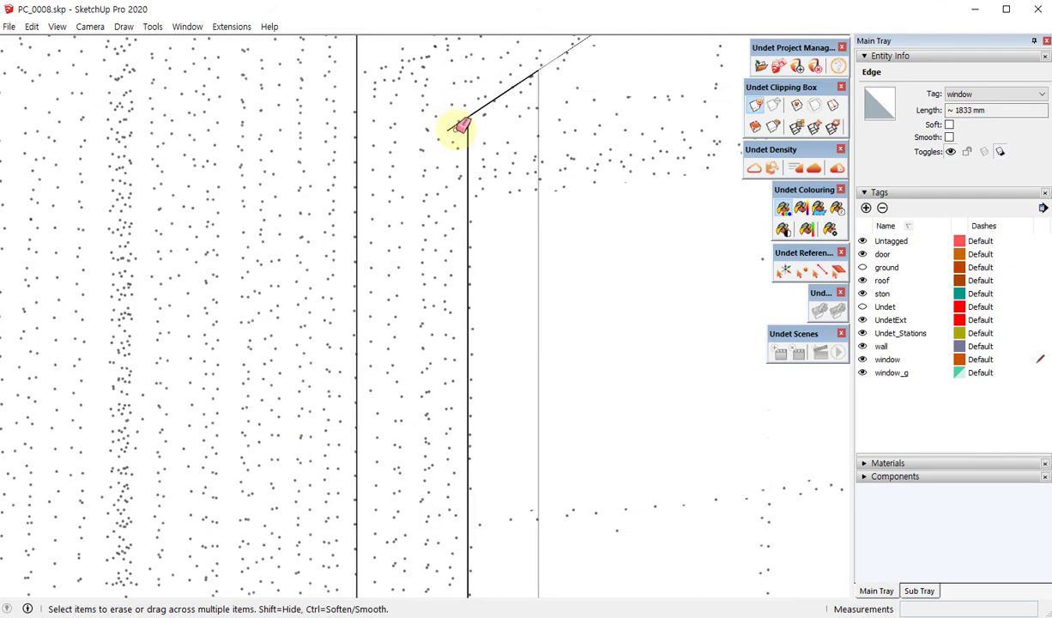
scroll(446, 134, down, 2)
scroll(359, 207, down, 3)
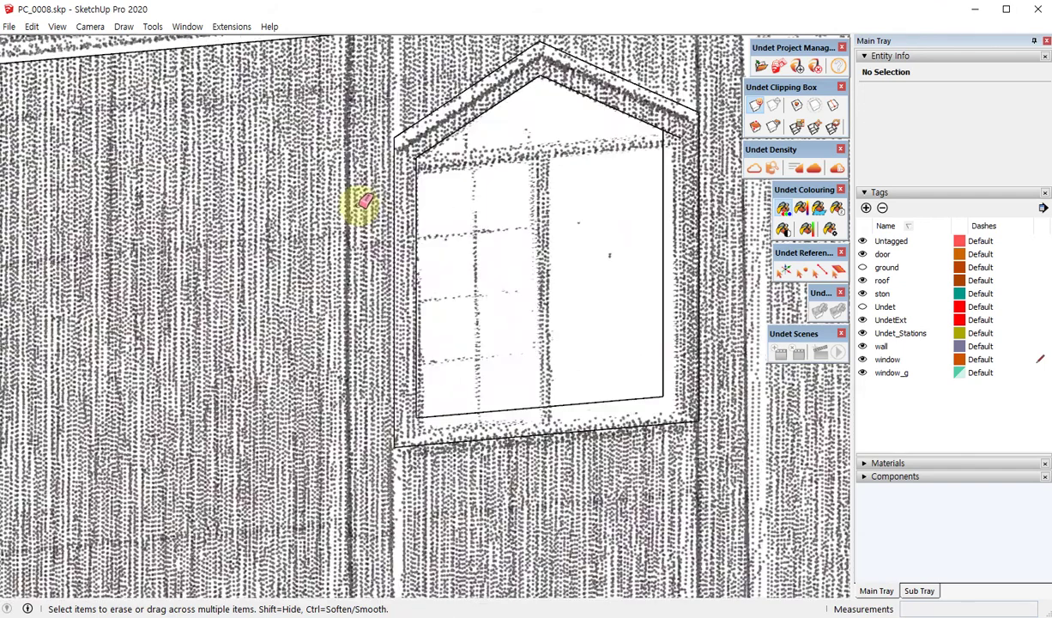
scroll(611, 153, down, 1)
- Trace a line up the window's right side from the lower-right to the upper-right frame corner
scroll(487, 140, up, 5)
scroll(496, 393, down, 2)
key(l)
click(487, 391)
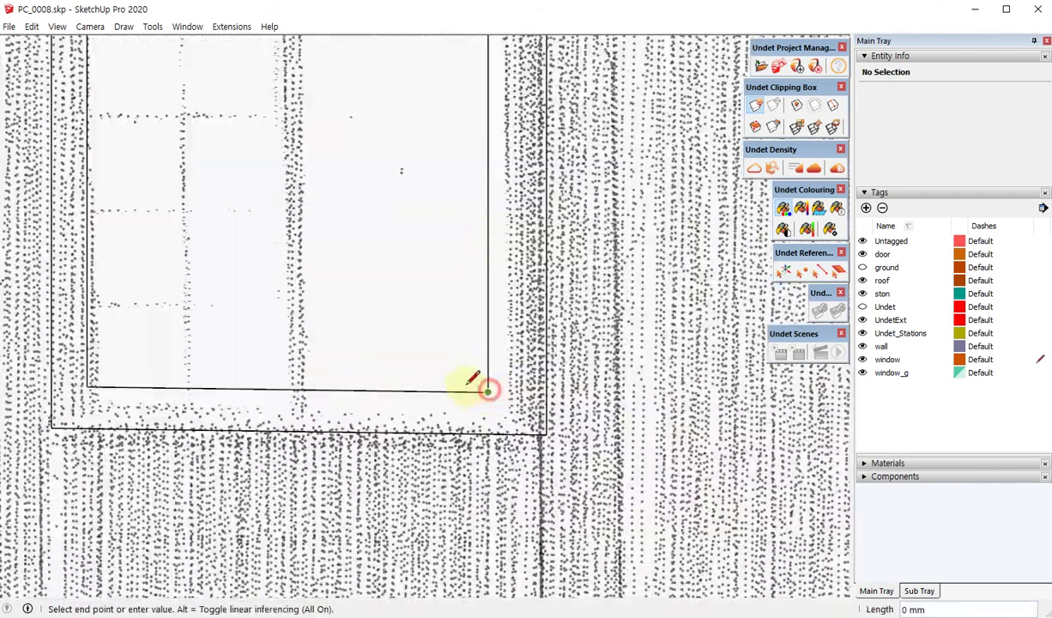
scroll(517, 386, down, 2)
scroll(516, 176, up, 5)
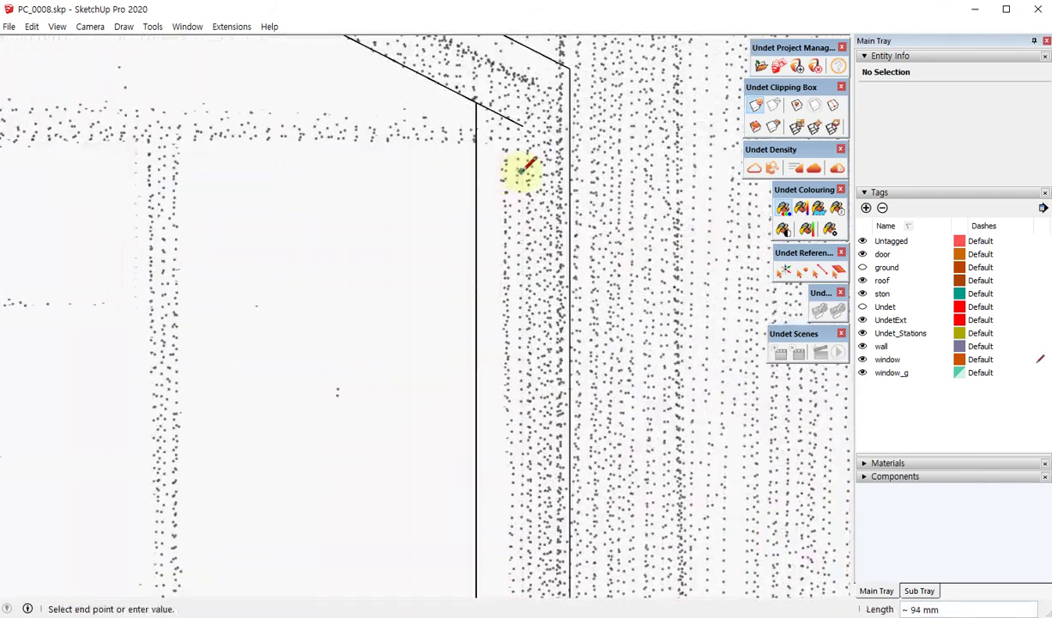
click(525, 96)
key(space)
key(e)
scroll(521, 112, up, 3)
scroll(532, 155, up, 1)
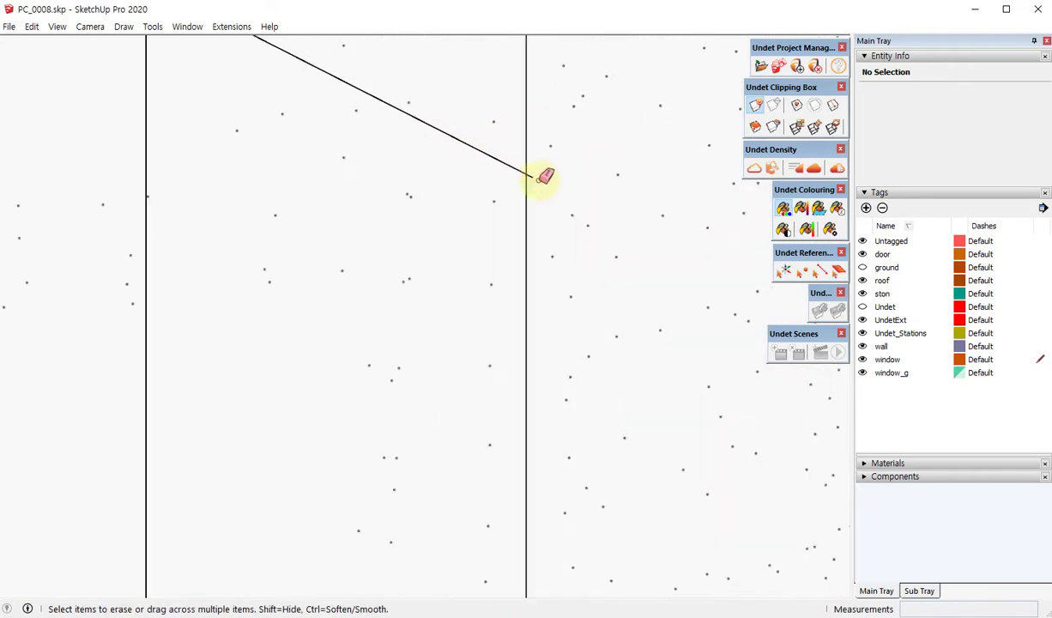
scroll(541, 163, down, 2)
scroll(519, 129, down, 2)
scroll(425, 329, down, 3)
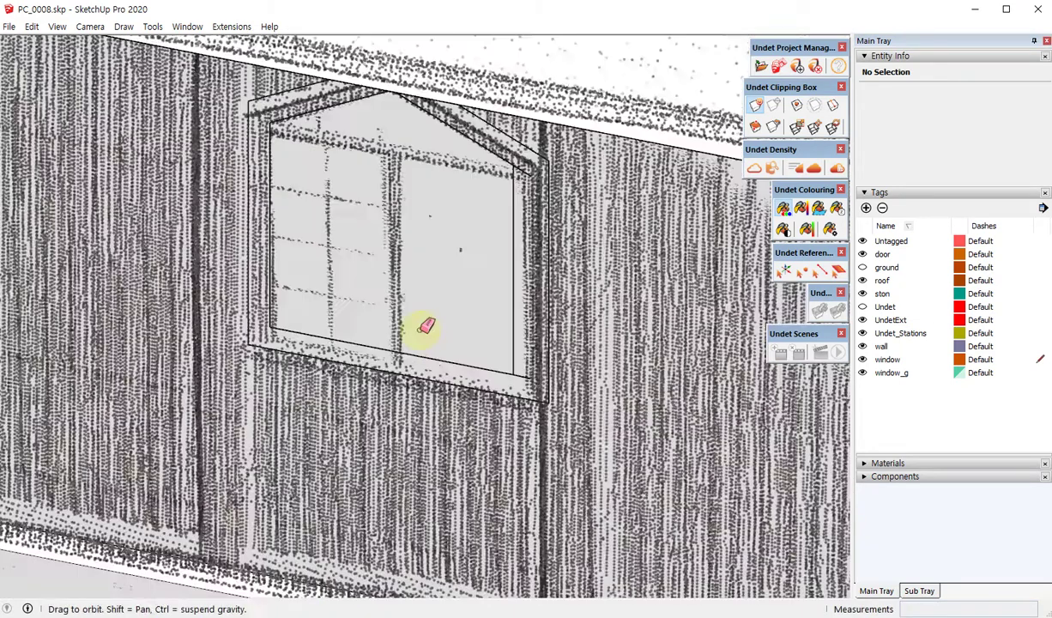
- Draw a line from the frame's lower-right corner to the window's upper corner and select it
key(l)
scroll(605, 396, up, 4)
scroll(600, 396, down, 1)
scroll(592, 399, up, 2)
click(592, 399)
scroll(540, 489, down, 3)
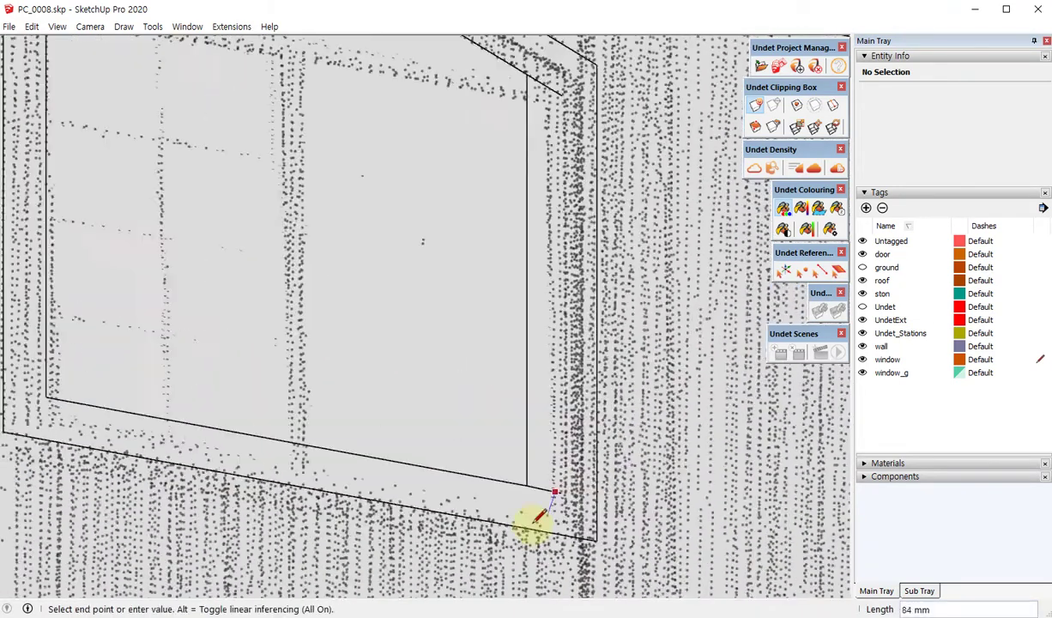
scroll(552, 321, up, 3)
click(566, 240)
key(space)
scroll(566, 247, up, 2)
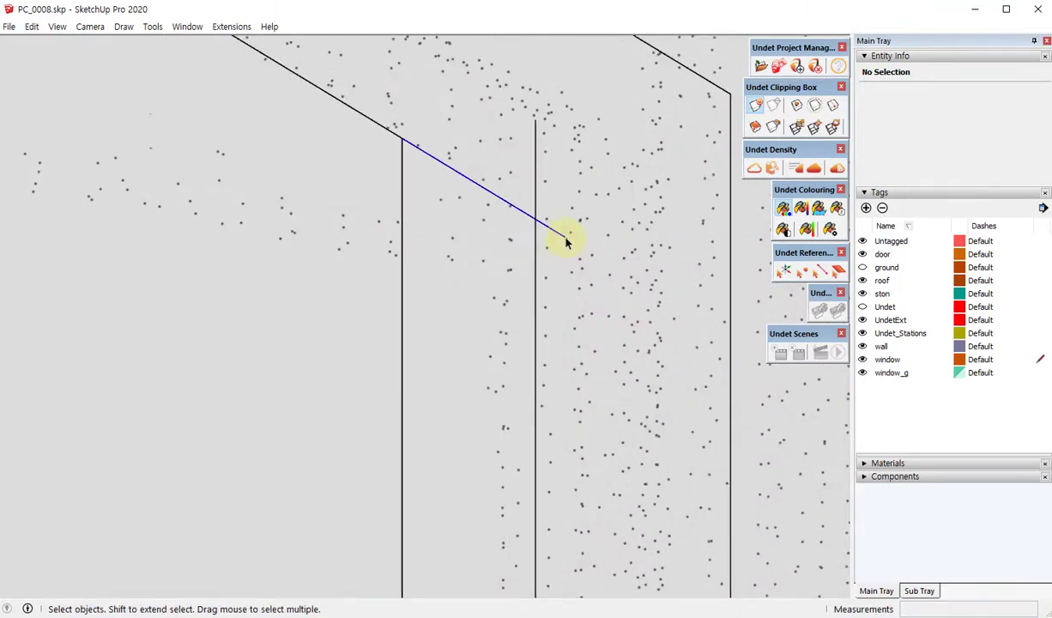
click(566, 240)
scroll(570, 266, down, 3)
mouse_move(575, 297)
middle_down()
mouse_move(404, 205)
mouse_move(544, 28)
mouse_move(743, 62)
mouse_move(653, 272)
middle_up()
scroll(557, 336, up, 2)
scroll(484, 360, up, 1)
- Extend the sloped top edge outward along its slope from where it meets the side
key(l)
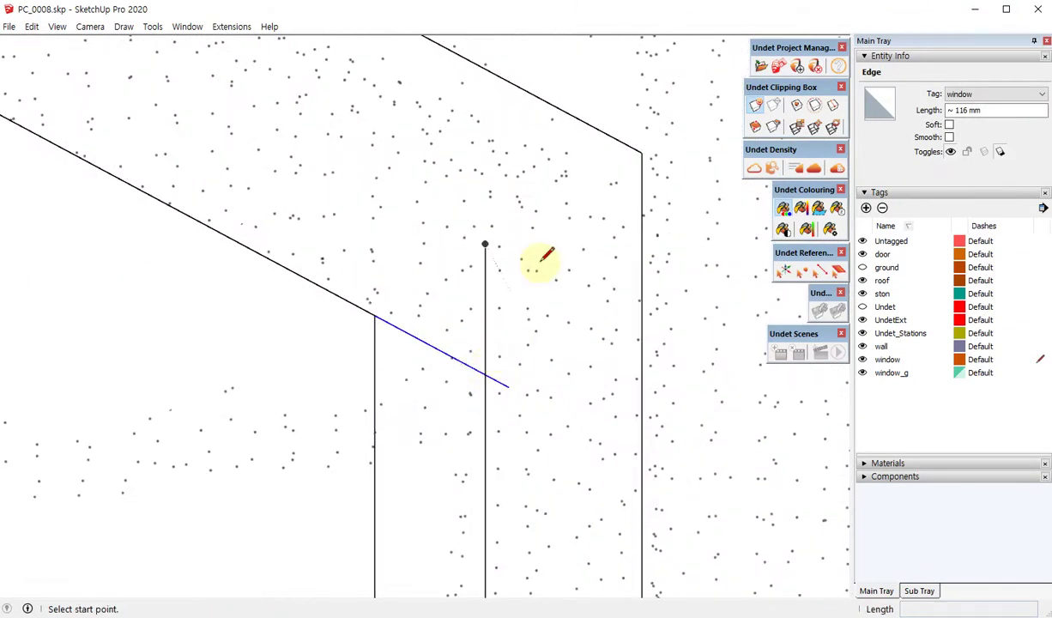
key(space)
scroll(526, 347, down, 4)
scroll(564, 347, up, 1)
scroll(536, 311, up, 3)
key(l)
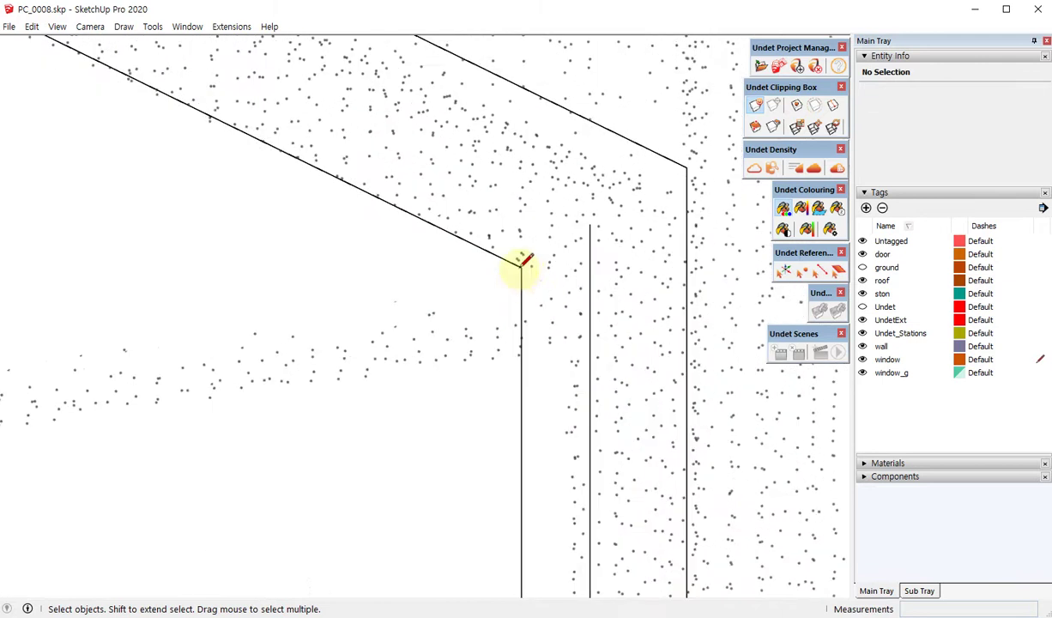
click(520, 268)
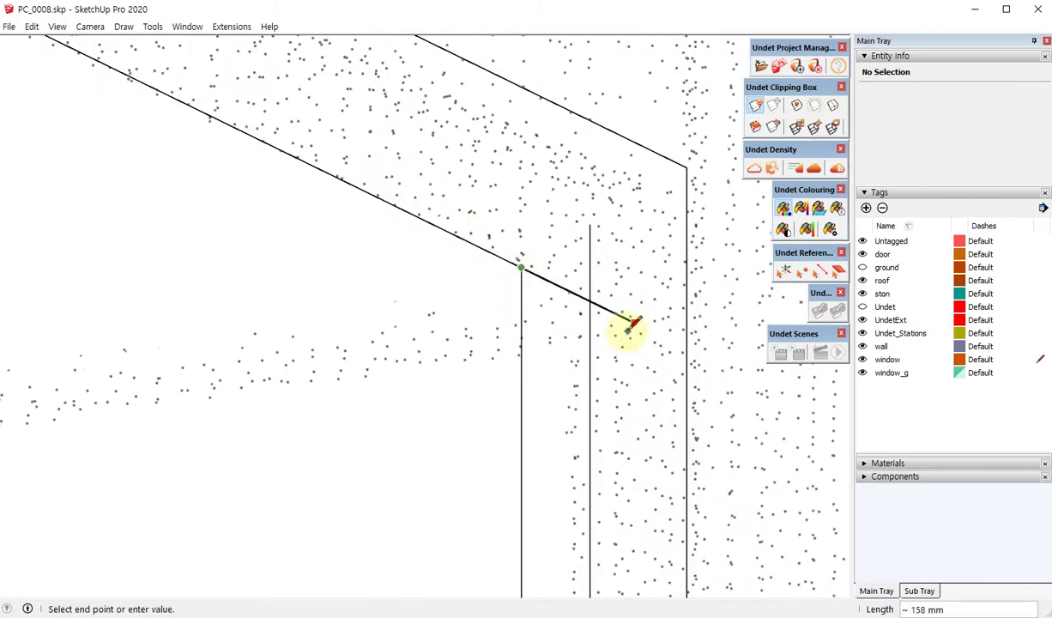
click(632, 321)
key(space)
- Orbit around the window corner to check the new frame edges
scroll(614, 266, down, 3)
middle_drag(495, 254, 628, 259)
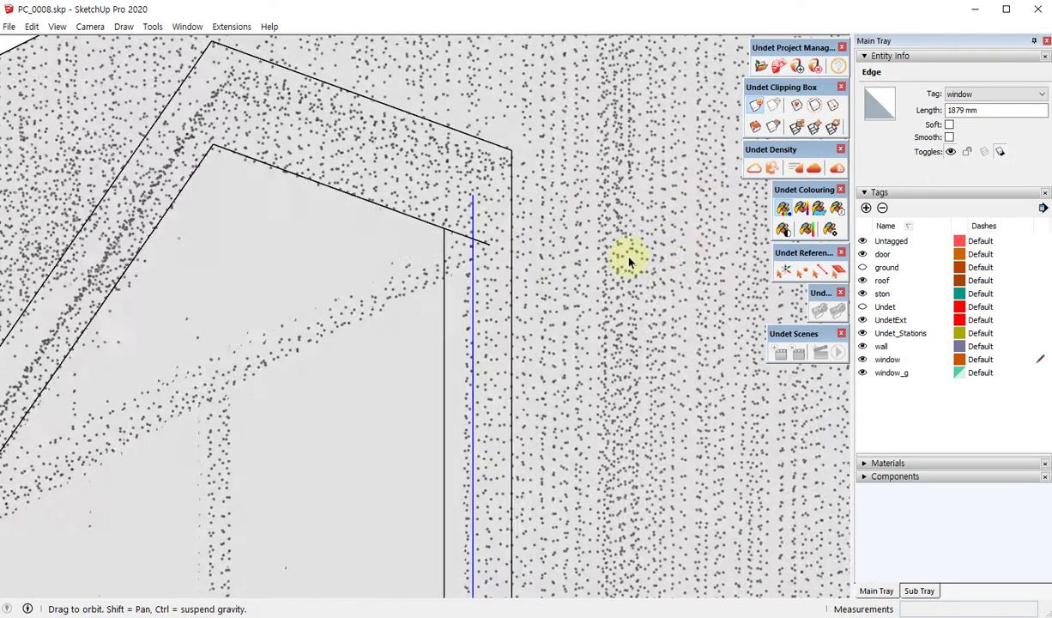
scroll(533, 274, up, 3)
middle_drag(532, 311, 732, 195)
- Draw the outline's right edge from the window's bottom-right corner up to the sloped top
scroll(423, 305, down, 5)
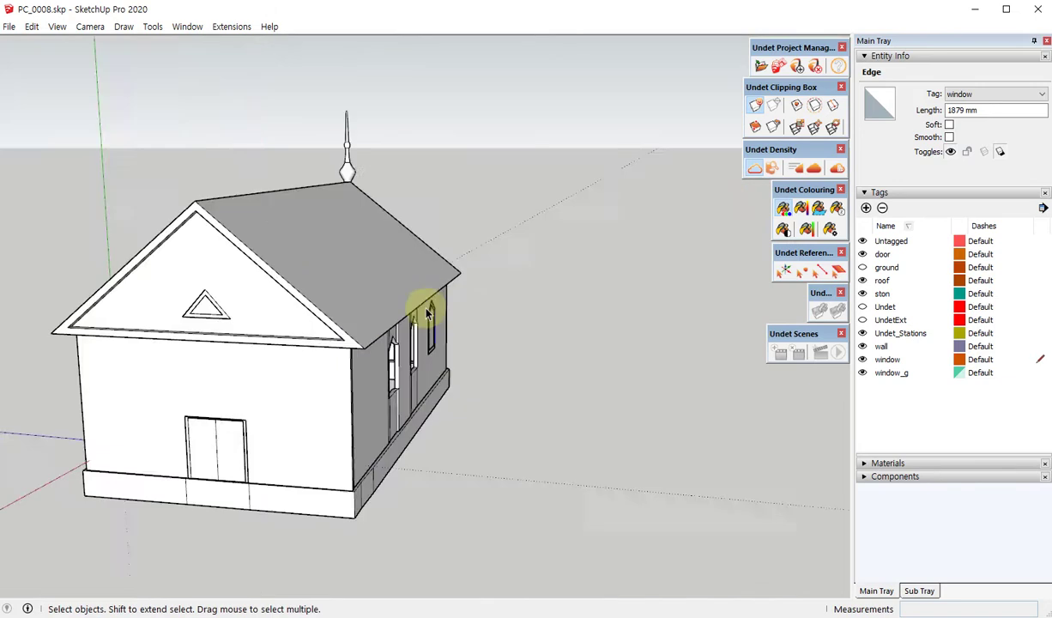
scroll(375, 317, up, 4)
scroll(364, 327, up, 2)
mouse_move(364, 327)
middle_down()
mouse_move(465, 289)
mouse_move(401, 312)
mouse_move(434, 235)
middle_up()
scroll(388, 144, down, 1)
scroll(388, 144, down, 3)
mouse_move(376, 146)
middle_down()
mouse_move(347, 245)
mouse_move(371, 277)
mouse_move(401, 200)
middle_up()
scroll(383, 177, up, 2)
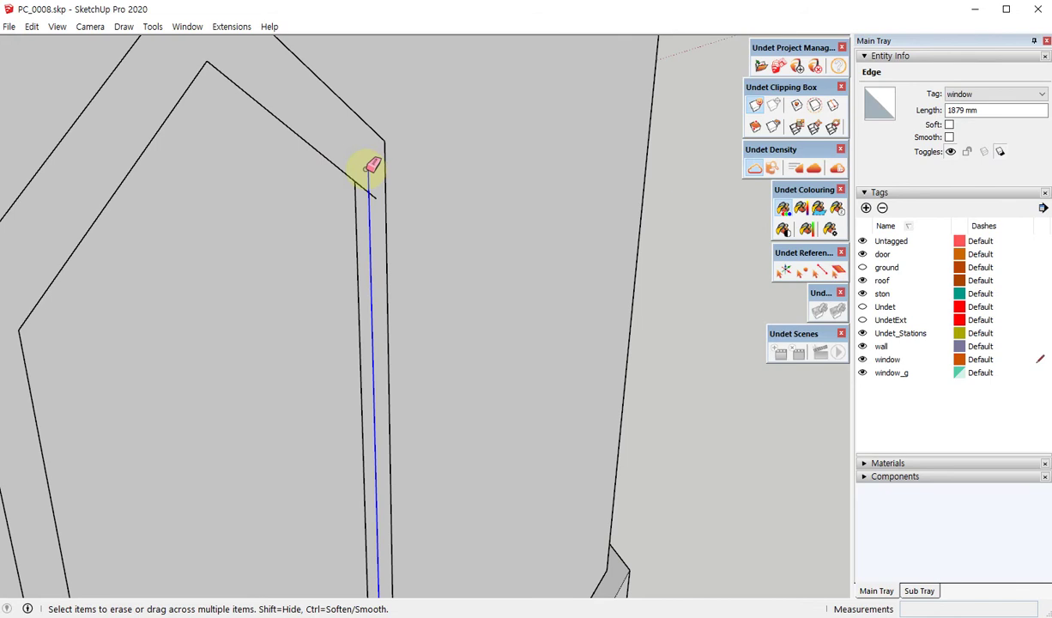
scroll(385, 160, down, 3)
scroll(401, 435, up, 5)
key(l)
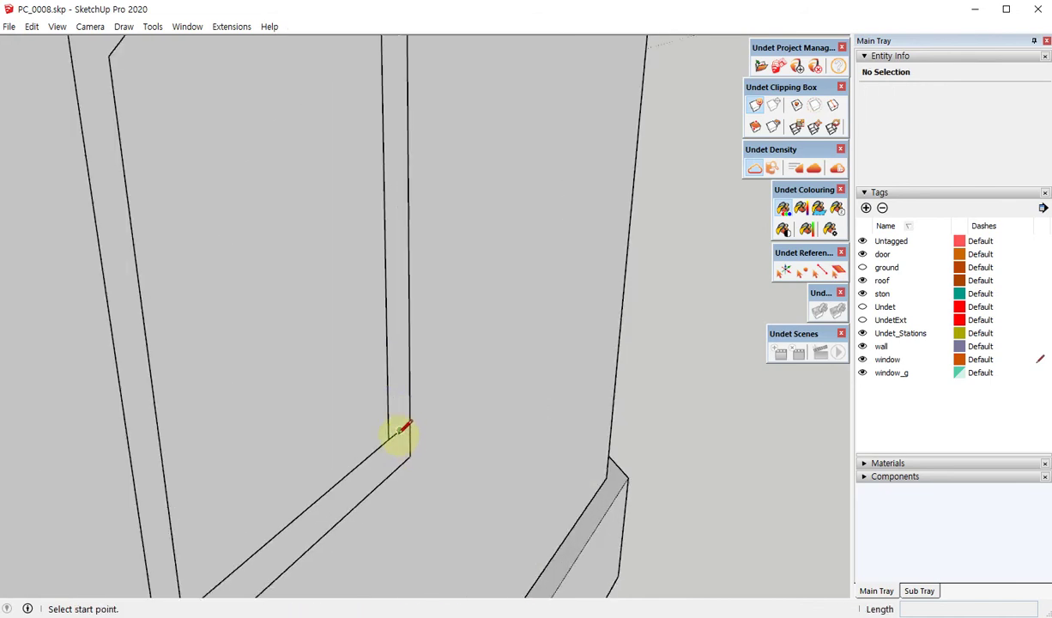
click(399, 430)
mouse_move(386, 146)
middle_down()
mouse_move(350, 357)
mouse_move(359, 283)
mouse_move(182, 259)
mouse_move(458, 270)
middle_up()
scroll(433, 241, up, 2)
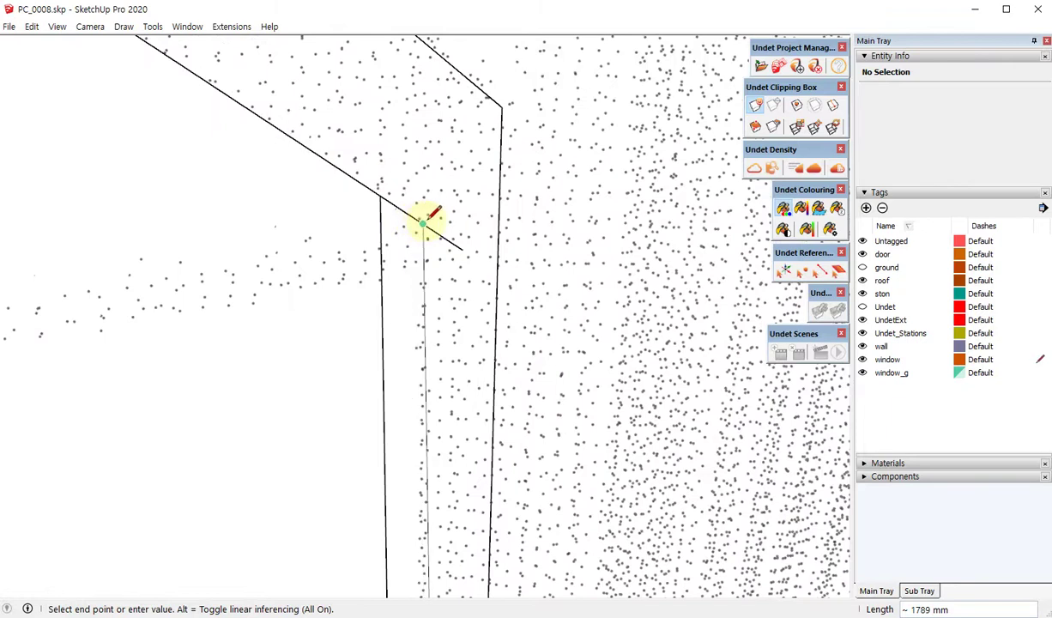
click(423, 223)
- Erase the overhanging end of the new edge
key(e)
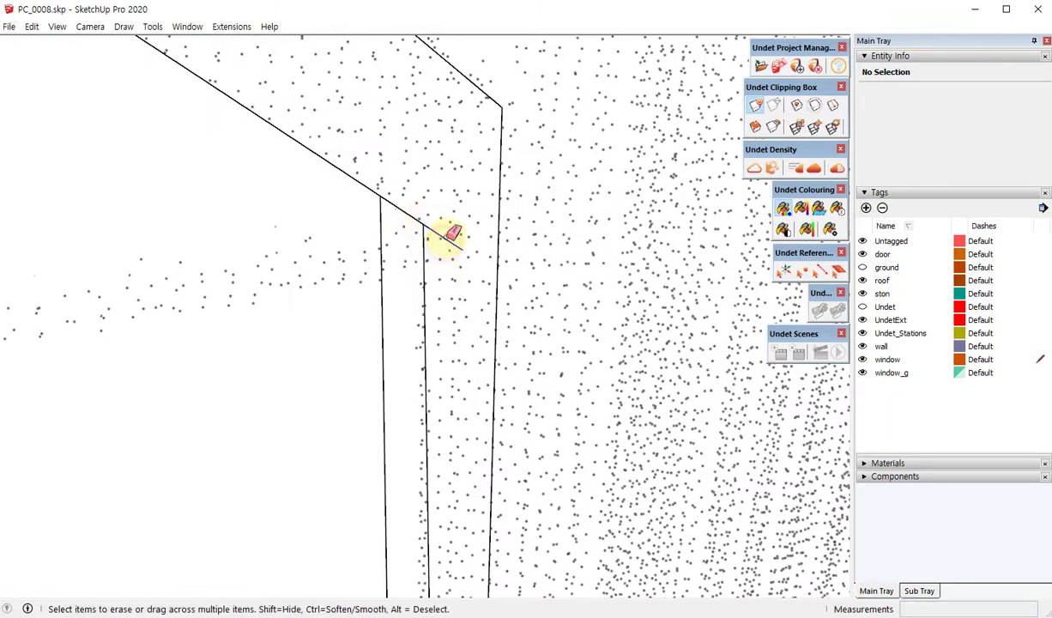
scroll(481, 163, down, 4)
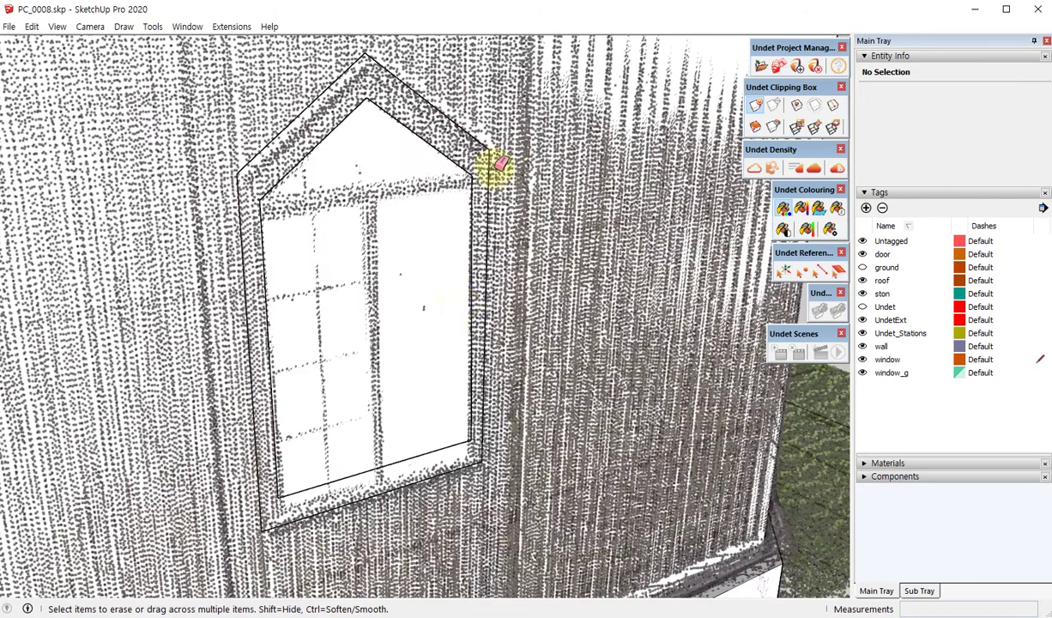
mouse_move(493, 169)
middle_down()
mouse_move(394, 277)
mouse_move(335, 201)
mouse_move(398, 248)
middle_up()
- Select the window face and examine its lower-left corner from an oblique view along the wall
click(400, 251)
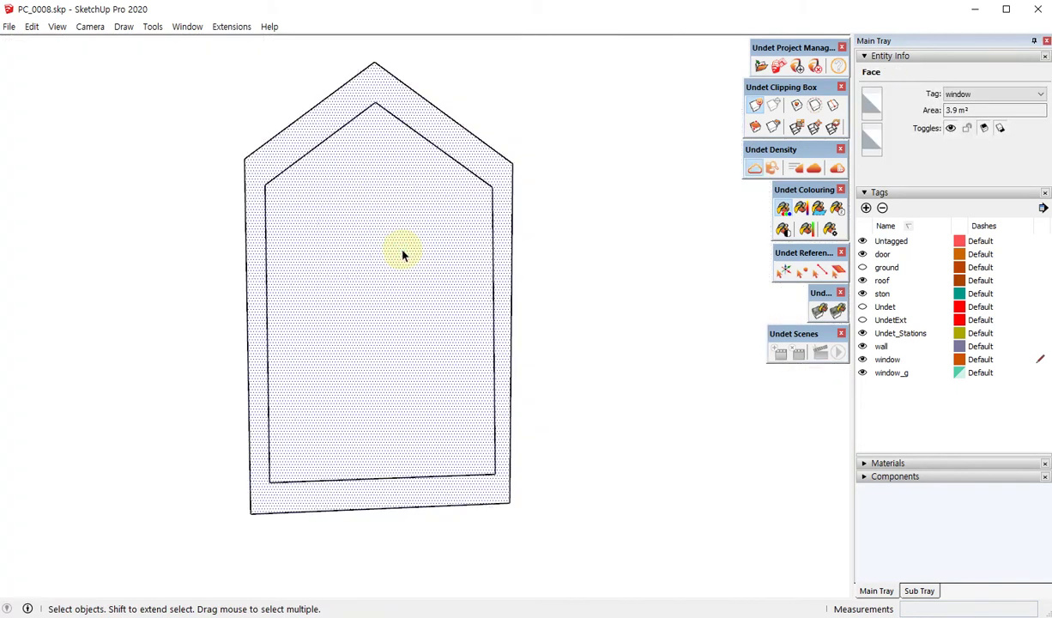
mouse_move(487, 446)
middle_down()
mouse_move(169, 392)
mouse_move(425, 423)
mouse_move(247, 446)
mouse_move(441, 291)
mouse_move(413, 113)
mouse_move(405, 197)
mouse_move(662, 211)
mouse_move(519, 182)
mouse_move(321, 270)
mouse_move(563, 273)
mouse_move(622, 335)
mouse_move(615, 344)
mouse_move(666, 309)
mouse_move(345, 366)
mouse_move(3, 388)
mouse_move(357, 229)
mouse_move(367, 363)
middle_up()
scroll(318, 420, up, 2)
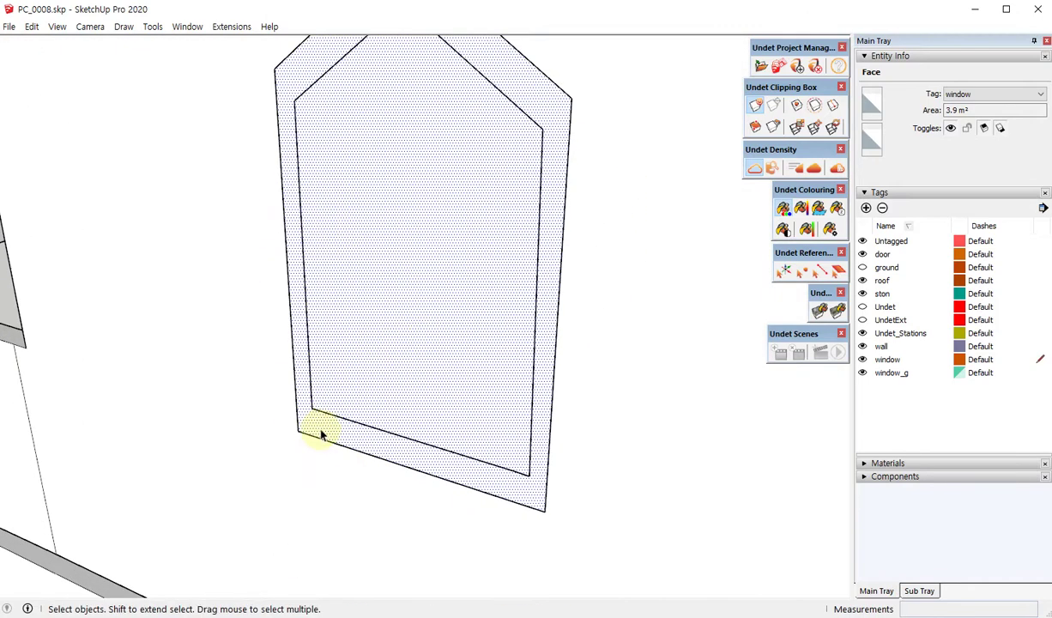
key(l)
click(314, 404)
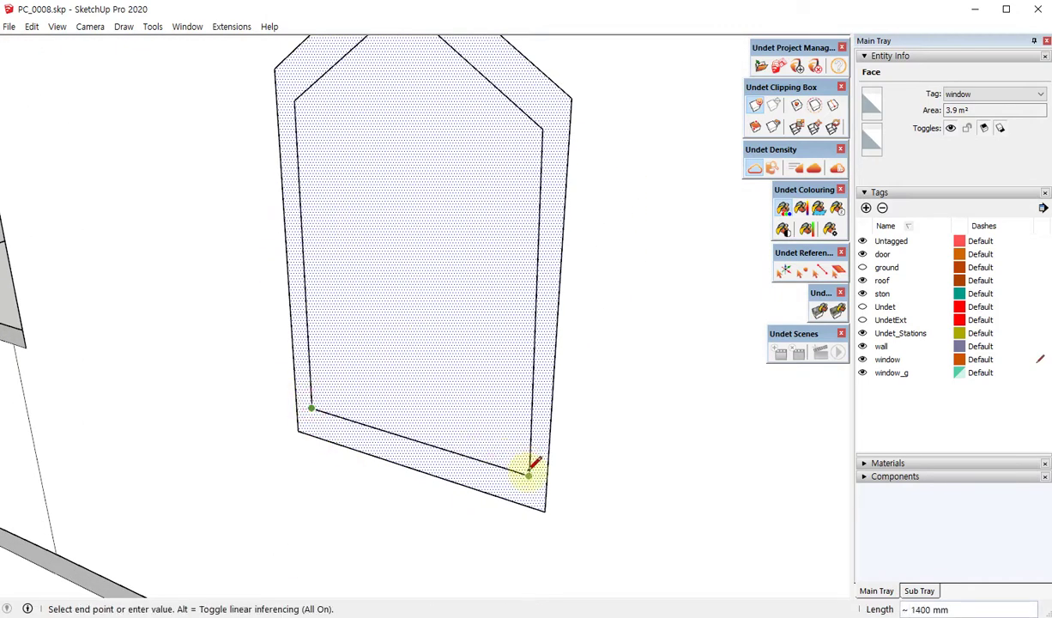
key(space)
scroll(514, 446, down, 3)
mouse_move(497, 441)
middle_down()
mouse_move(463, 446)
mouse_move(478, 284)
mouse_move(271, 557)
middle_up()
- Move the window corner into place, then delete the inner window outline edges
click(271, 558)
scroll(401, 359, up, 3)
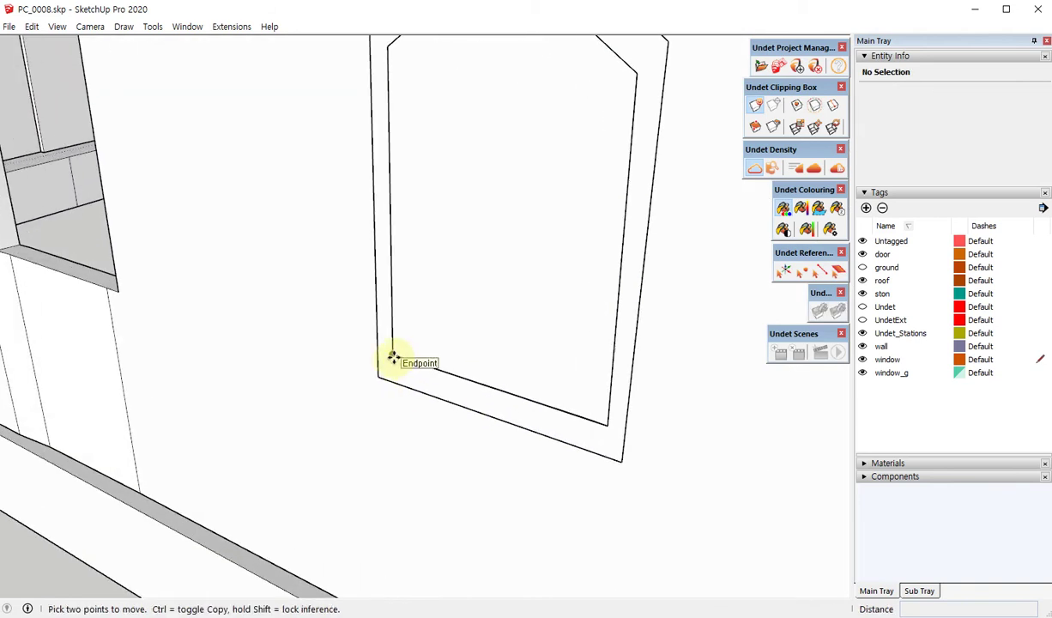
click(392, 355)
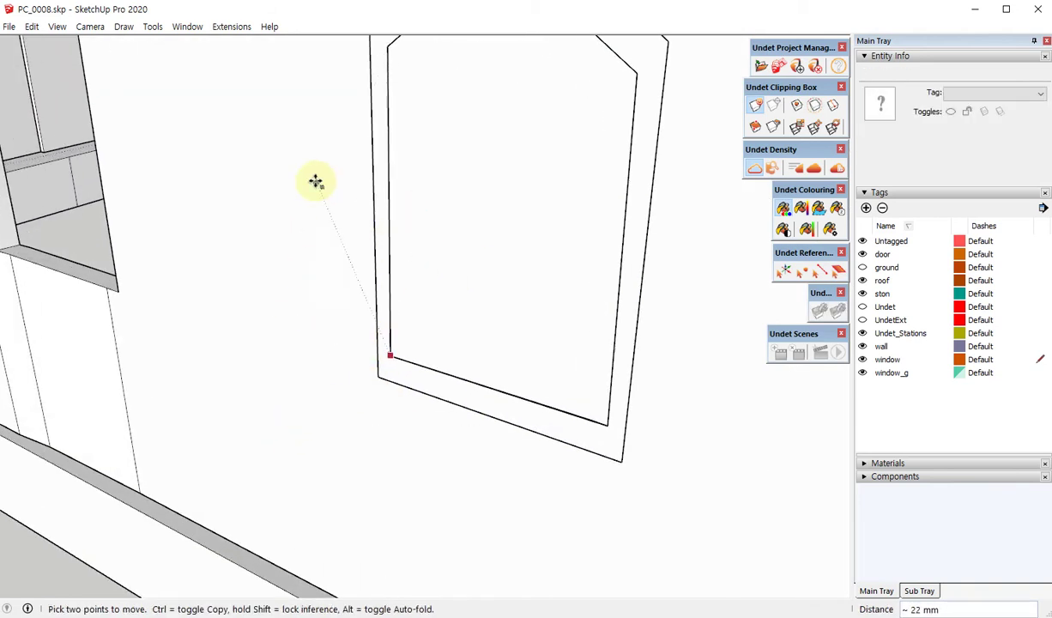
scroll(403, 403, down, 3)
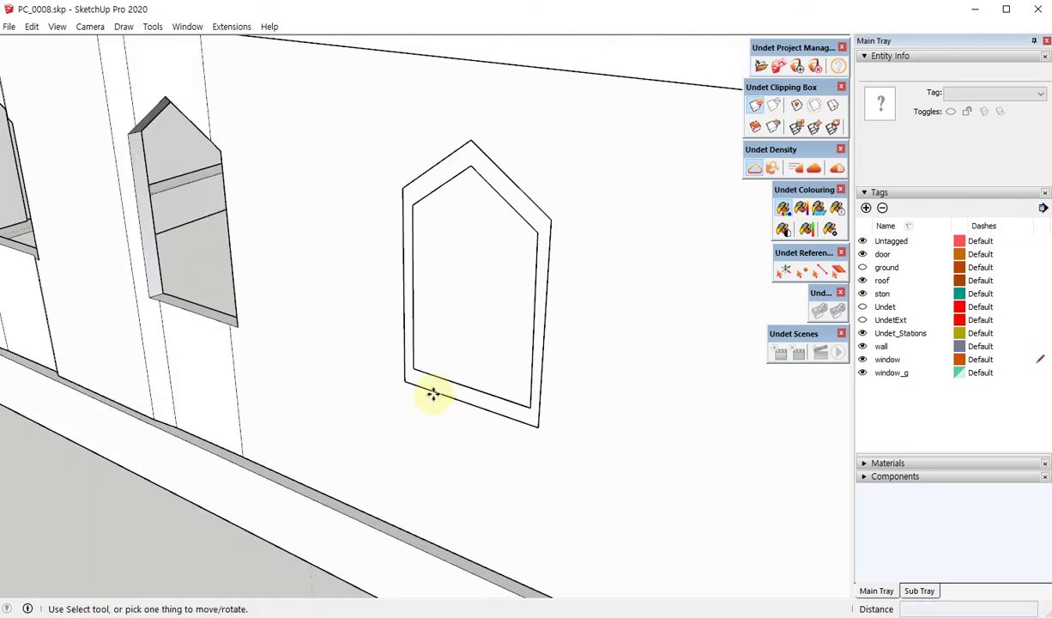
scroll(413, 395, up, 3)
key(space)
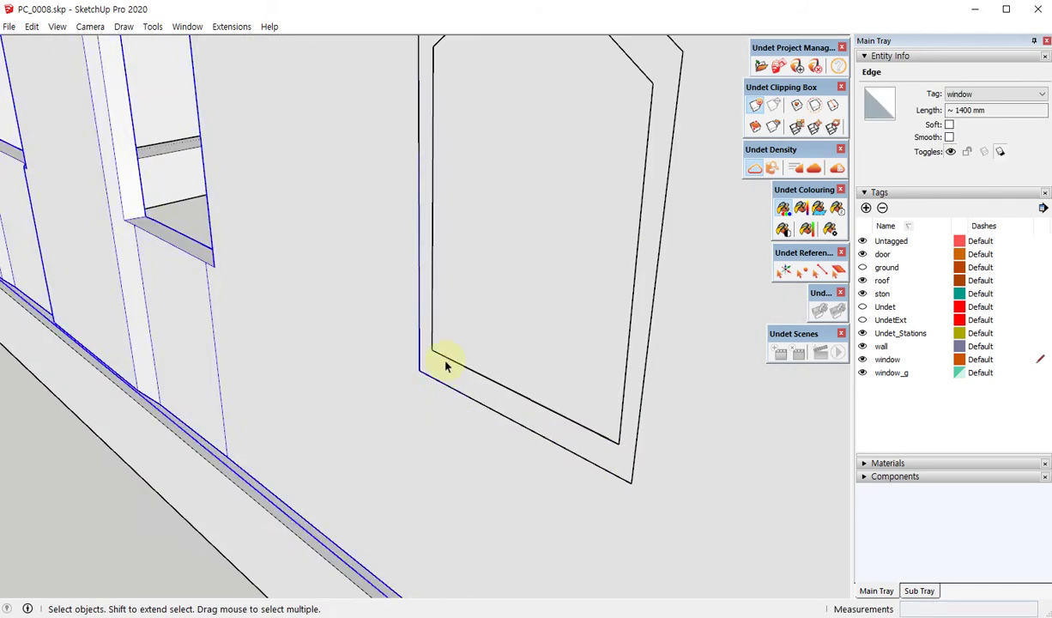
key(Delete)
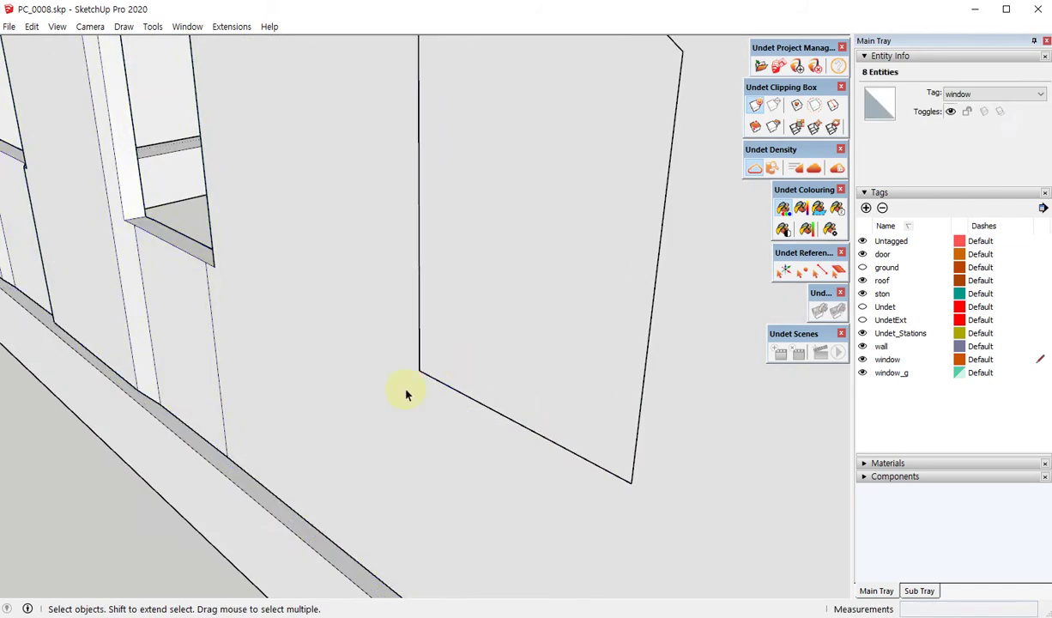
- Offset the pentagon face's outline inward
scroll(493, 326, down, 3)
double_click(510, 310)
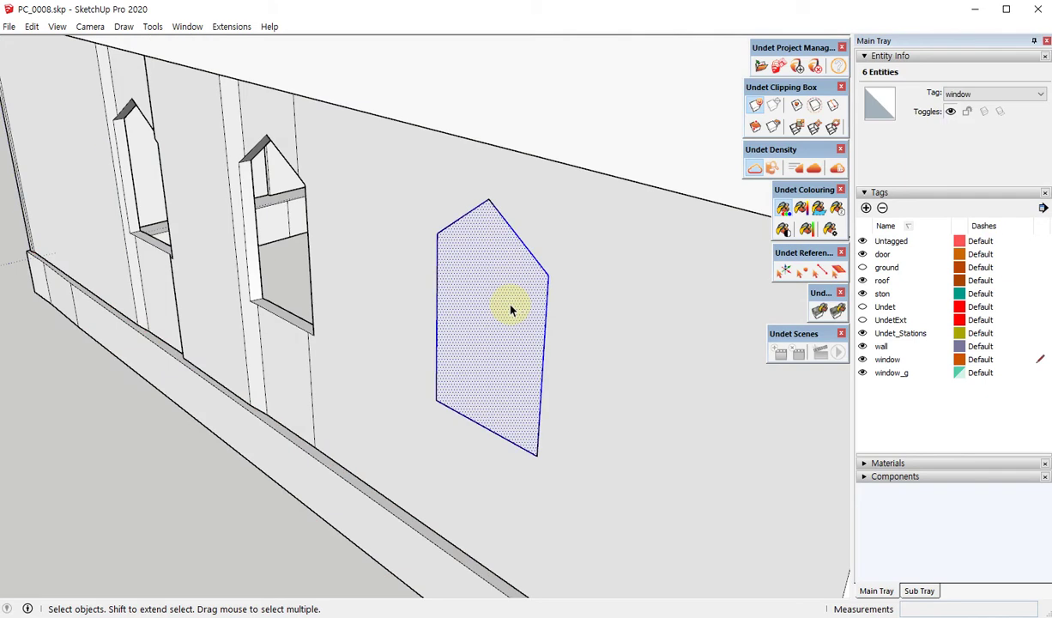
key(f)
double_click(510, 311)
scroll(506, 283, up, 2)
key(l)
click(478, 188)
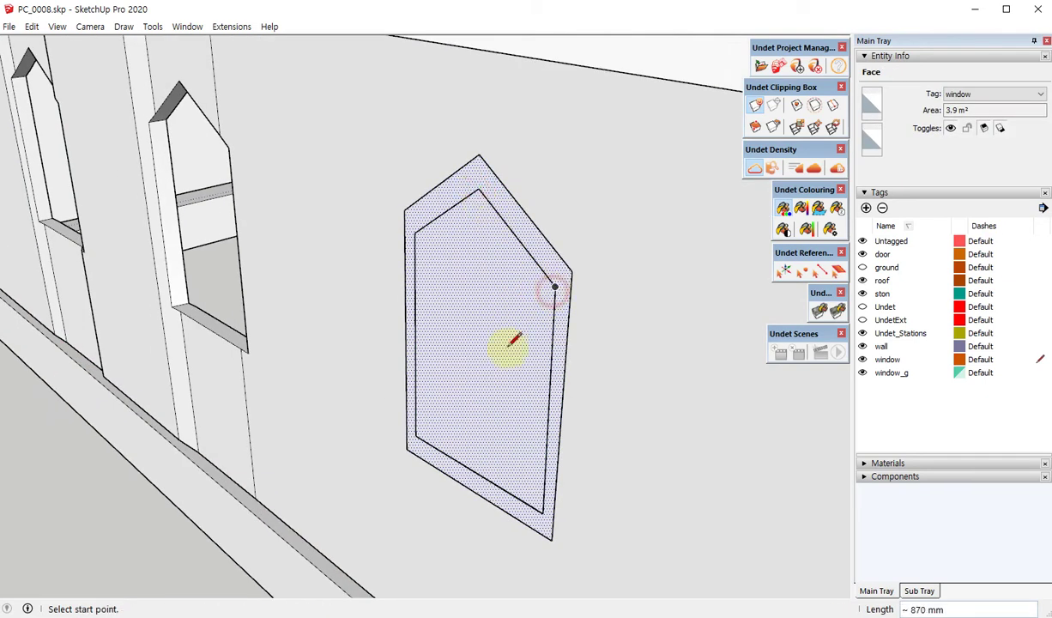
key(space)
- Group the pentagon face with its edges and open the group for editing
double_click(502, 293)
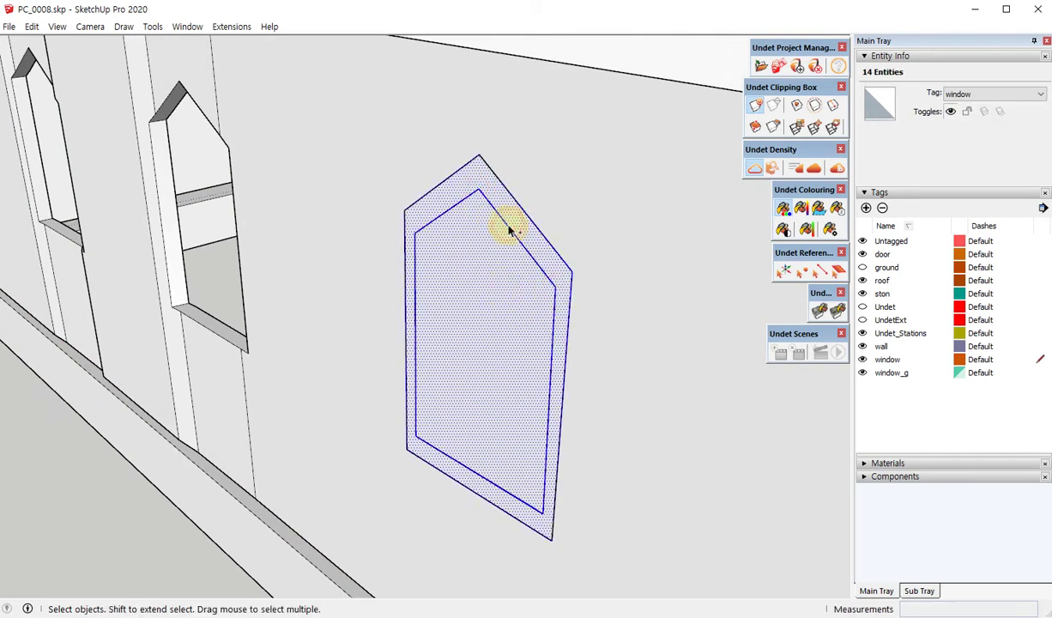
key(ctrl+g)
double_click(470, 298)
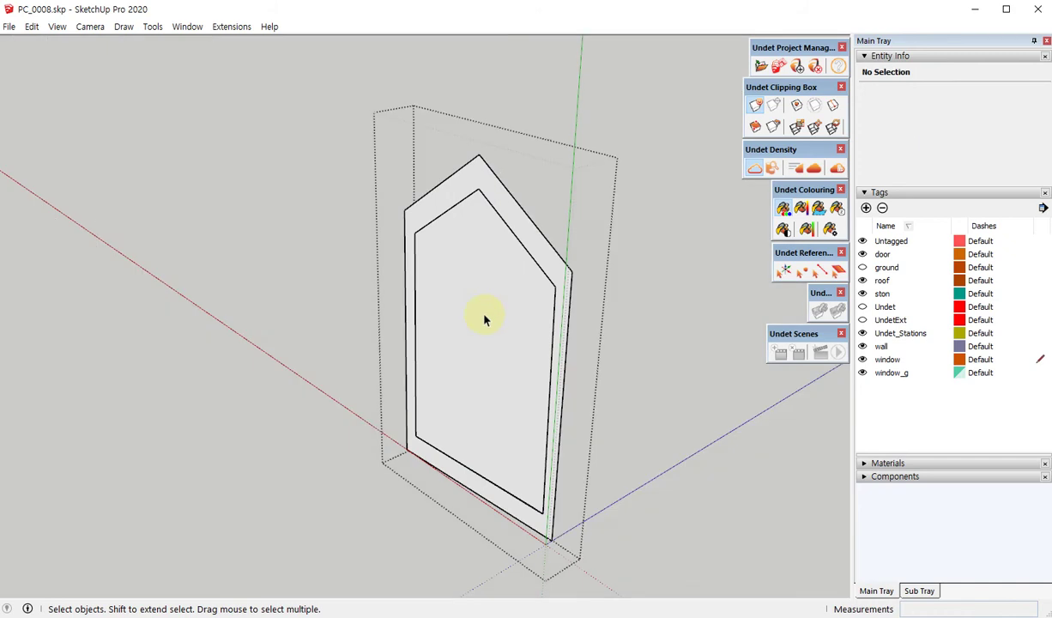
middle_drag(486, 315, 517, 347)
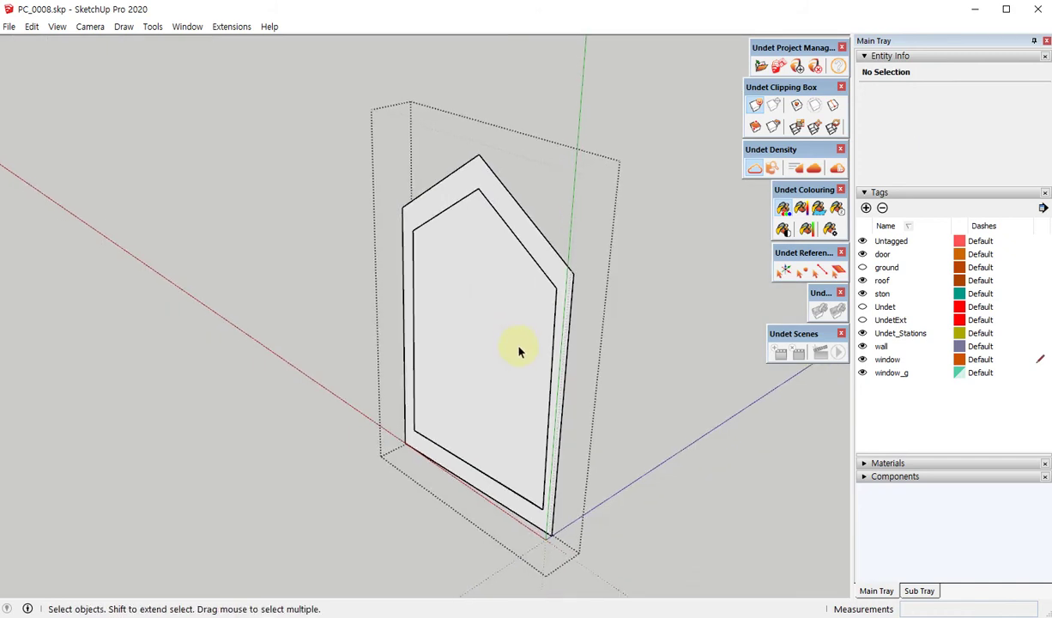
double_click(519, 350)
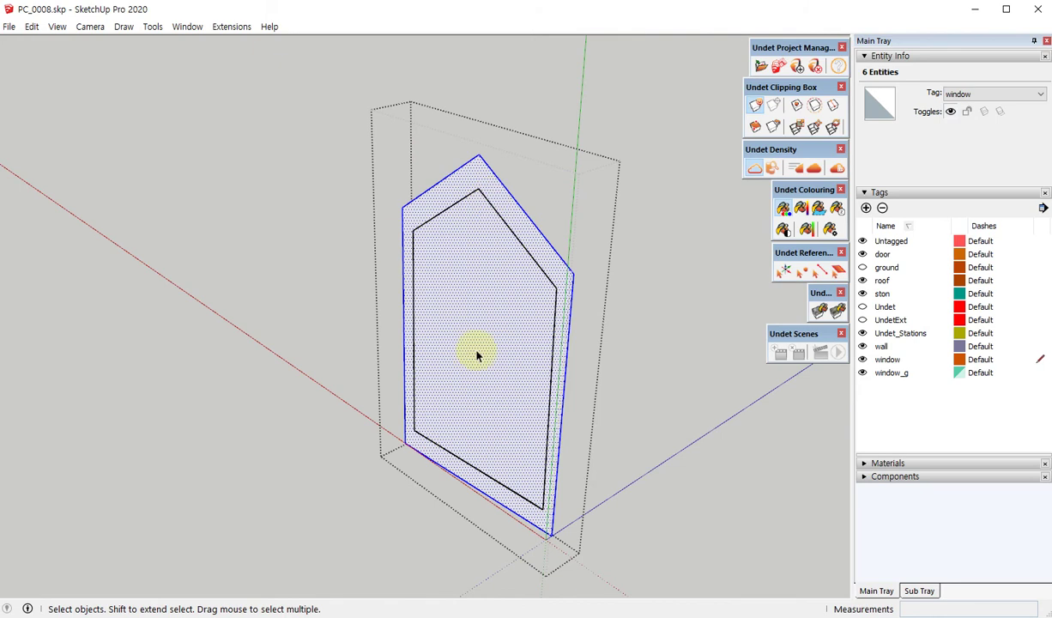
click(559, 198)
middle_drag(545, 310, 567, 354)
- Move an inner outline edge, the top apex vertex and an outer corner into position
key(m)
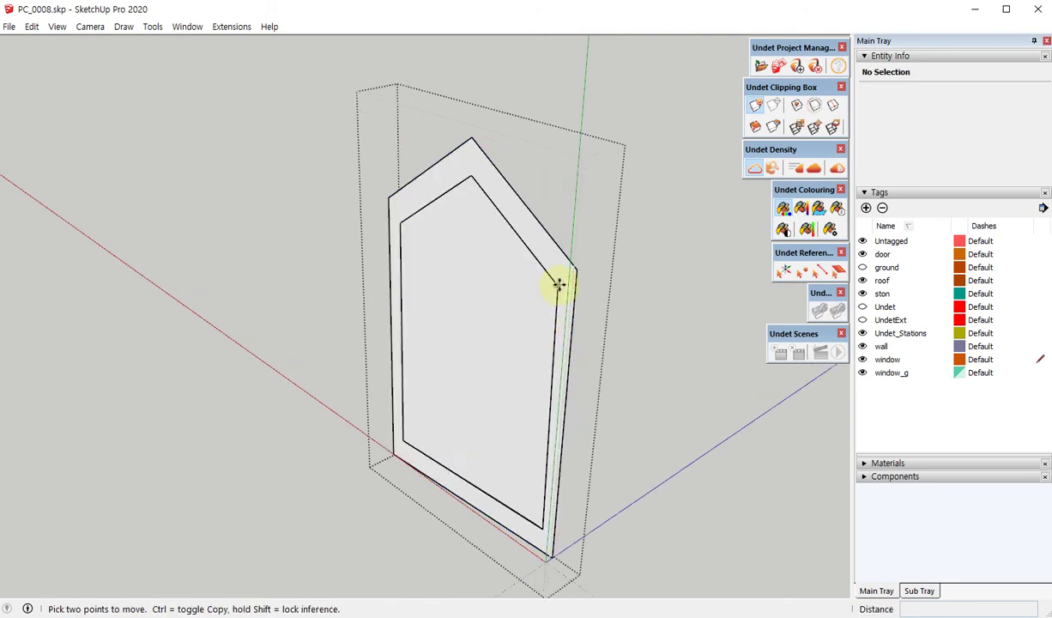
click(557, 284)
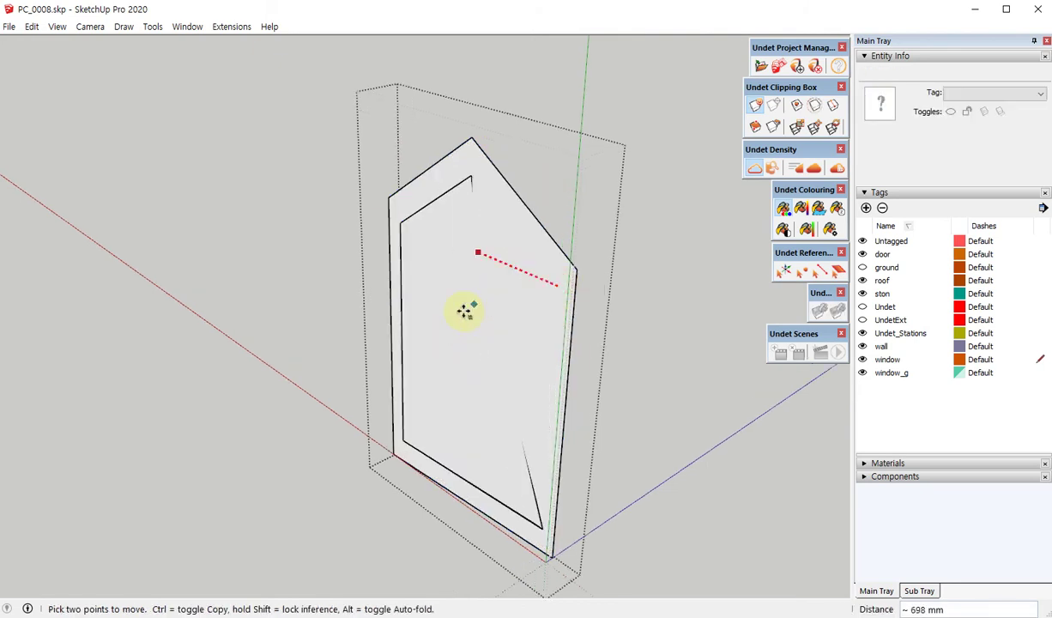
click(472, 273)
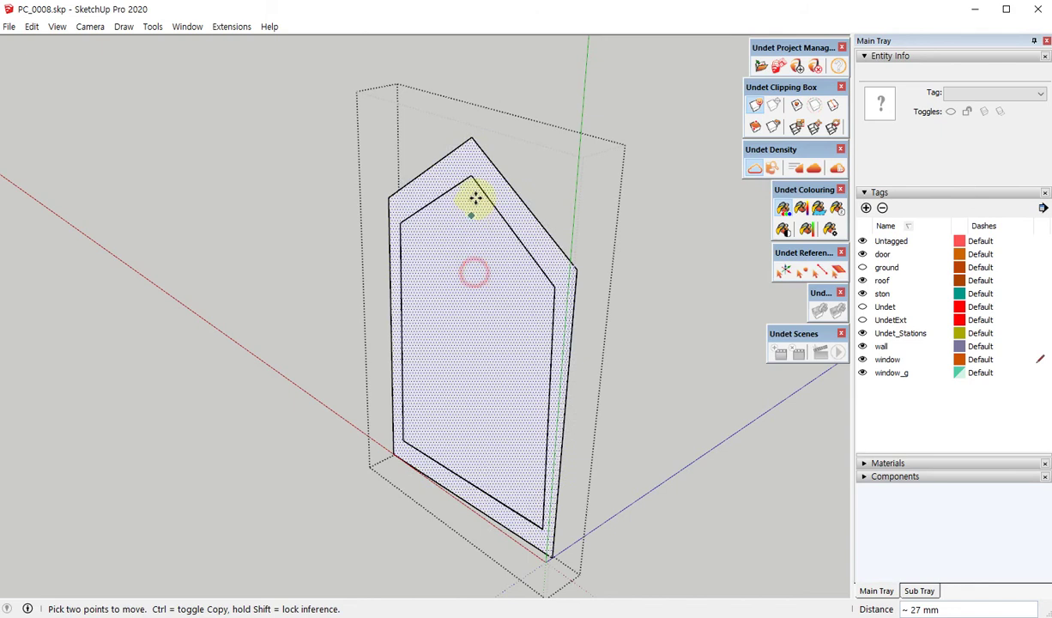
click(470, 175)
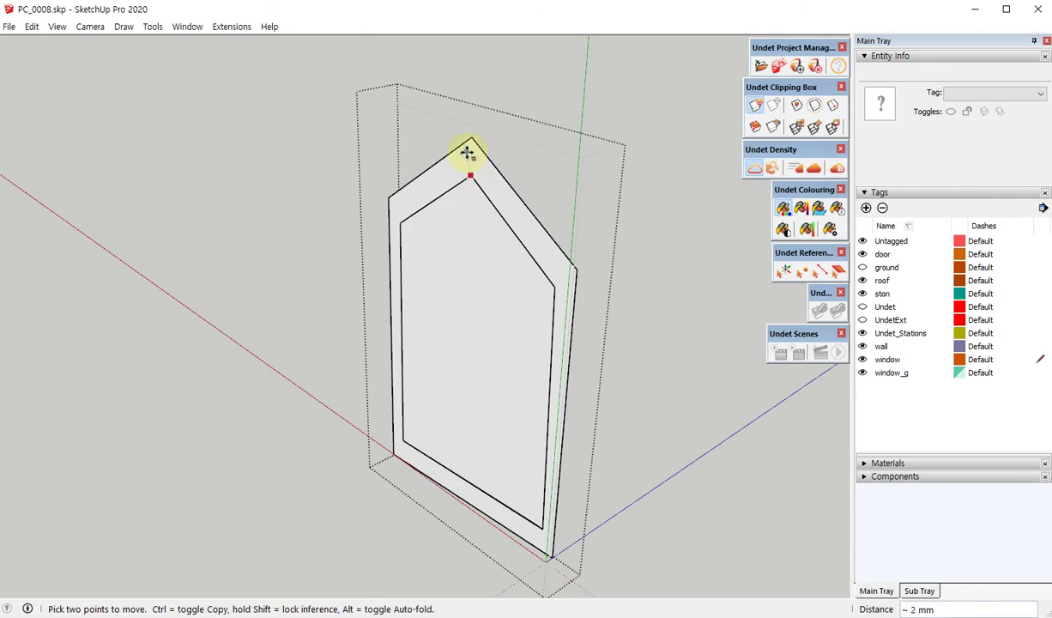
click(401, 225)
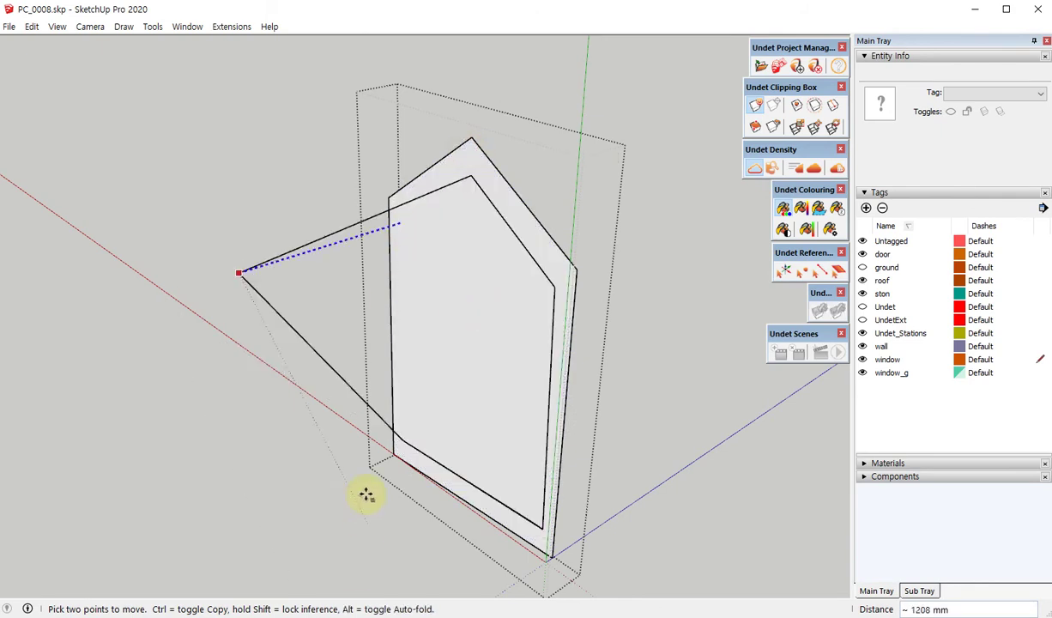
click(444, 304)
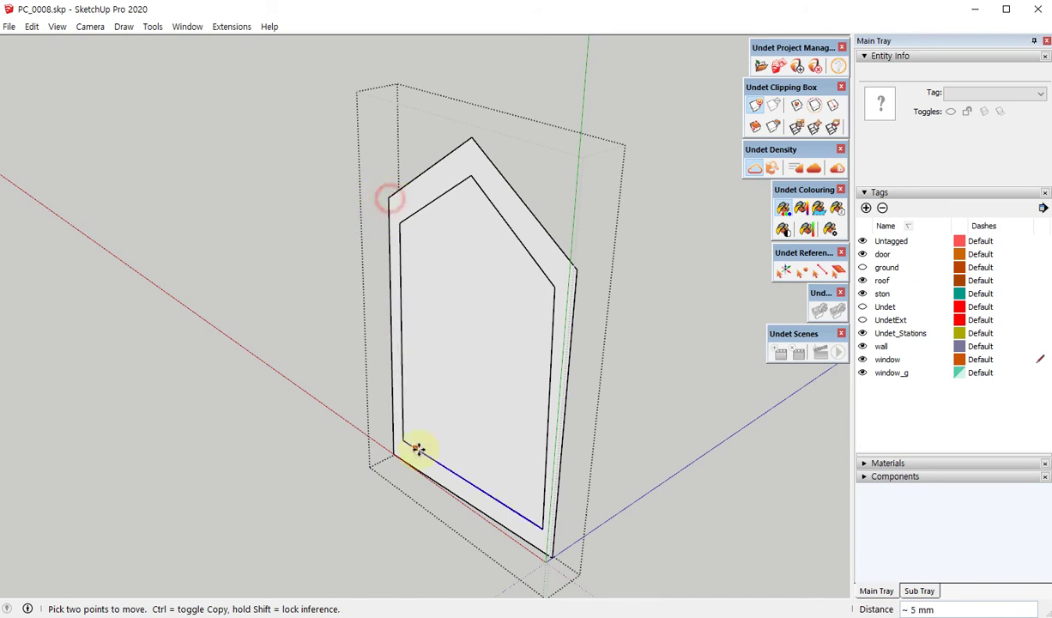
- Redraw the edge from the inner apex to the right inner vertex, then exit the group
key(l)
middle_drag(406, 437, 495, 188)
click(497, 194)
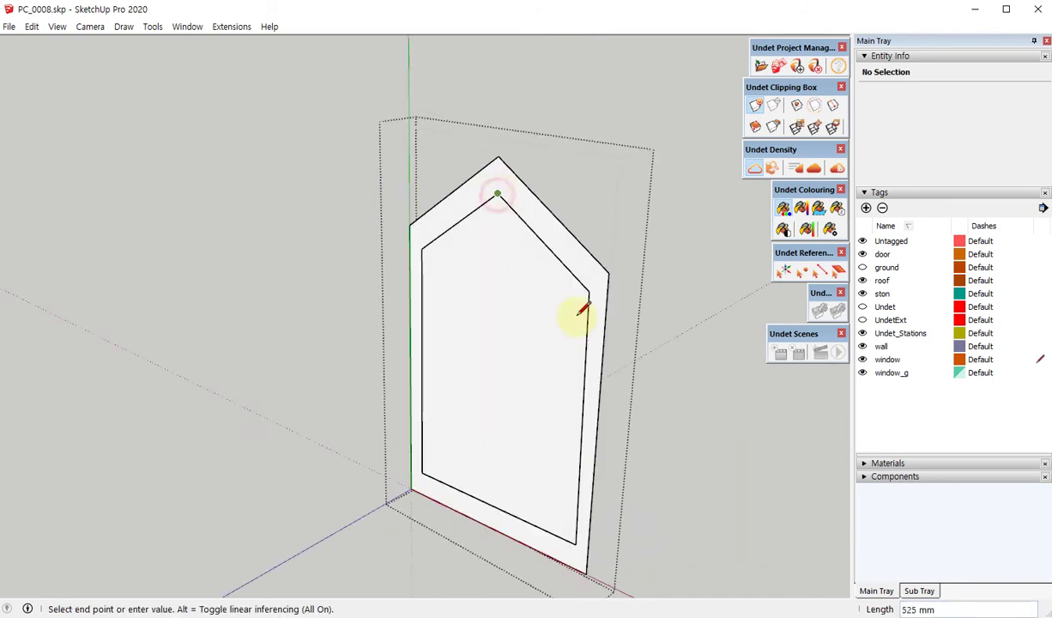
click(589, 289)
key(space)
click(544, 316)
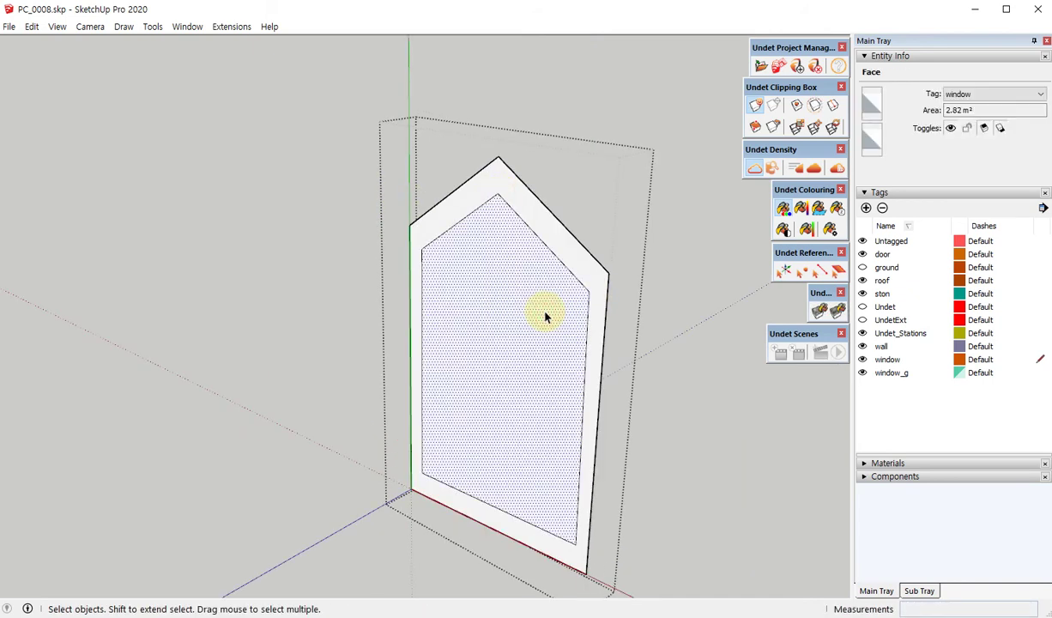
key(Delete)
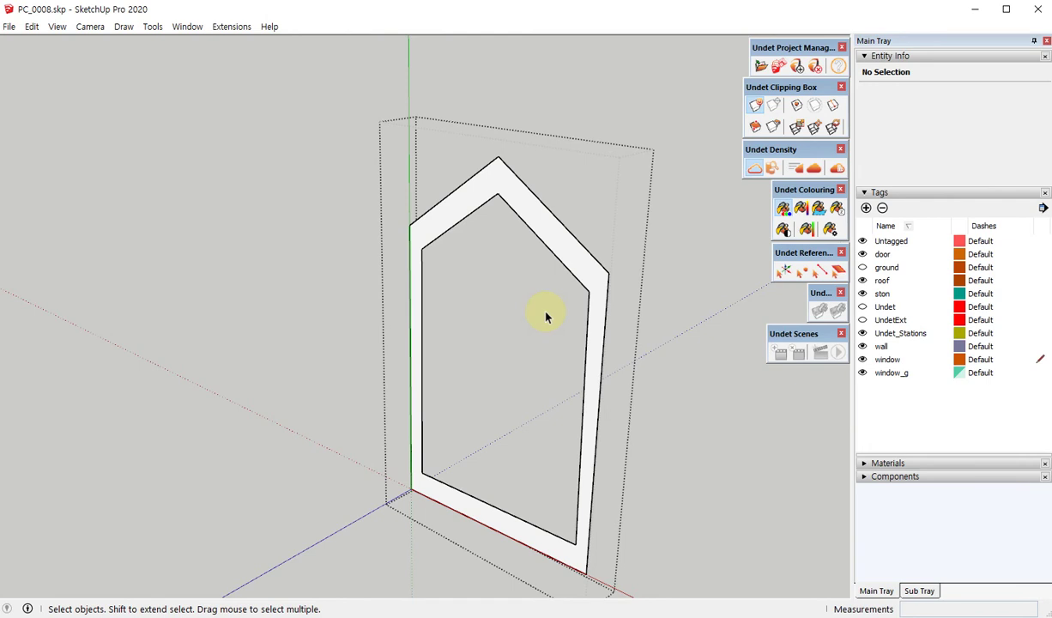
key(ctrl+z)
key(Escape)
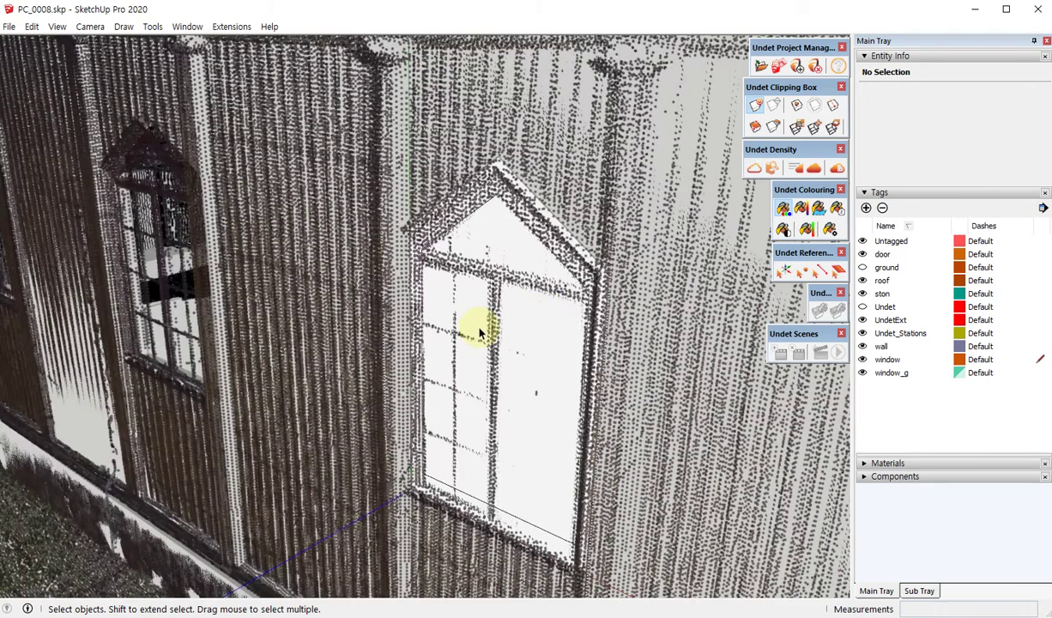
- Select the window frame face and bring up the automatic feature extraction tools
mouse_move(480, 333)
middle_down()
mouse_move(725, 249)
mouse_move(545, 300)
mouse_move(629, 296)
mouse_move(341, 206)
mouse_move(465, 291)
middle_up()
click(545, 300)
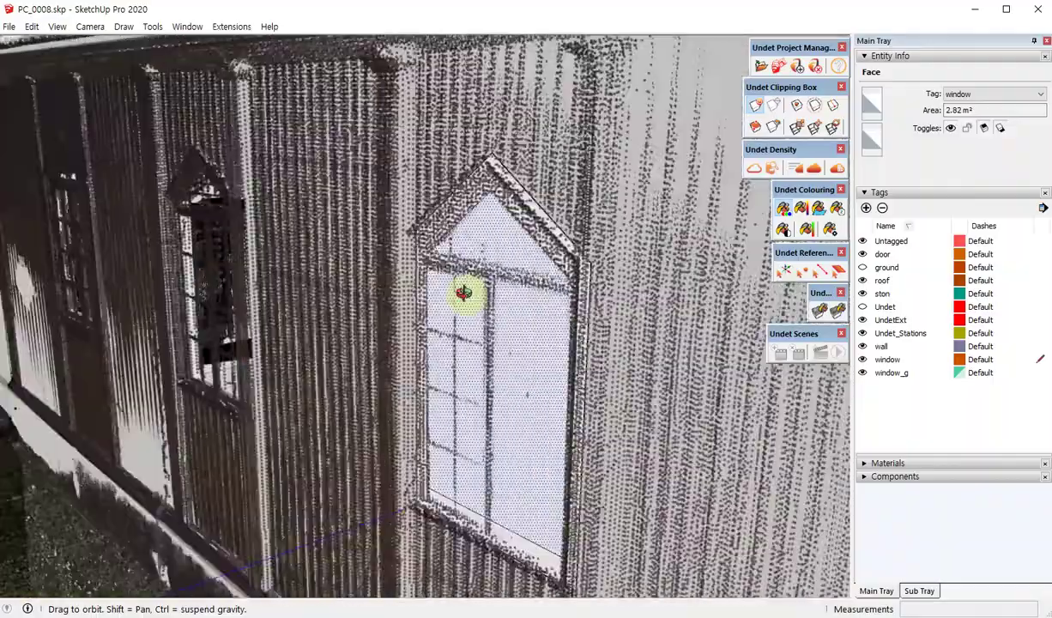
scroll(469, 286, up, 2)
scroll(469, 286, up, 3)
mouse_move(378, 214)
middle_down()
mouse_move(363, 239)
mouse_move(187, 284)
mouse_move(446, 237)
mouse_move(470, 120)
middle_up()
click(471, 120)
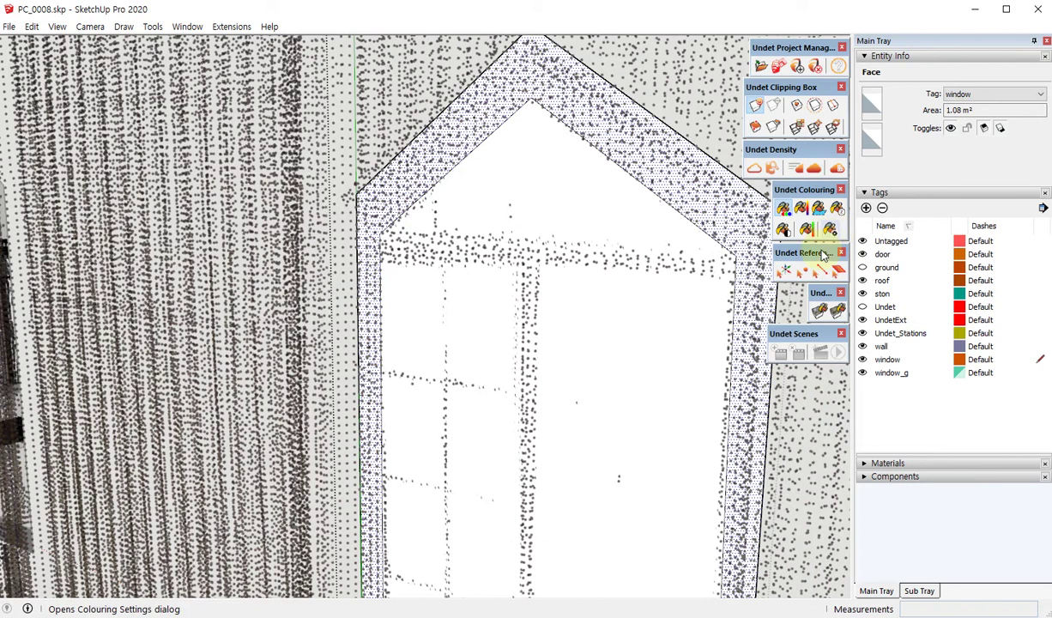
click(819, 311)
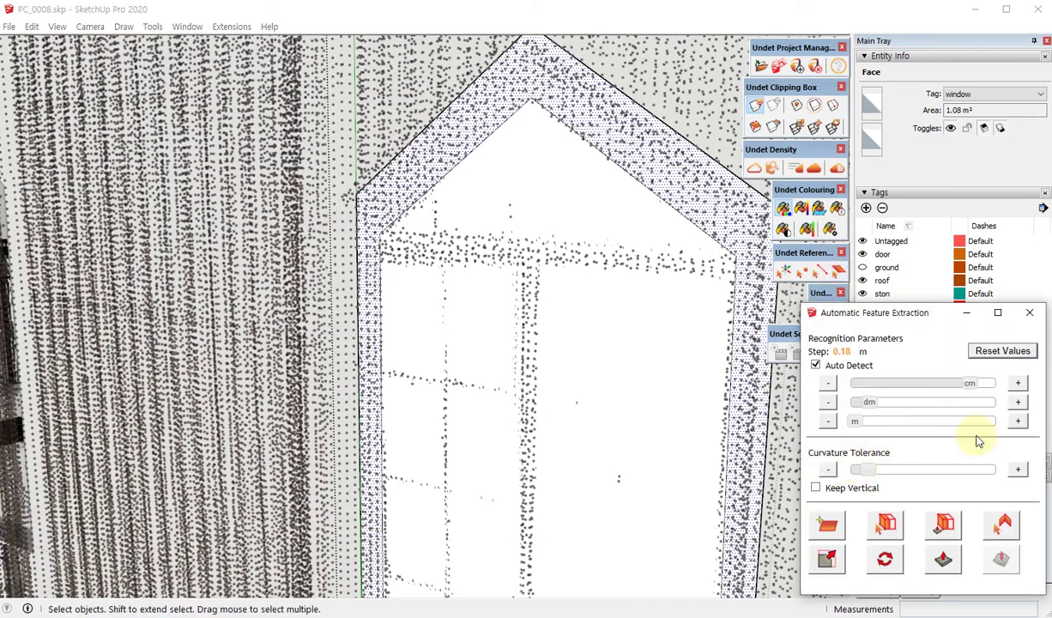
- Fit the window frame to the point cloud with the point-based extraction tool
click(944, 526)
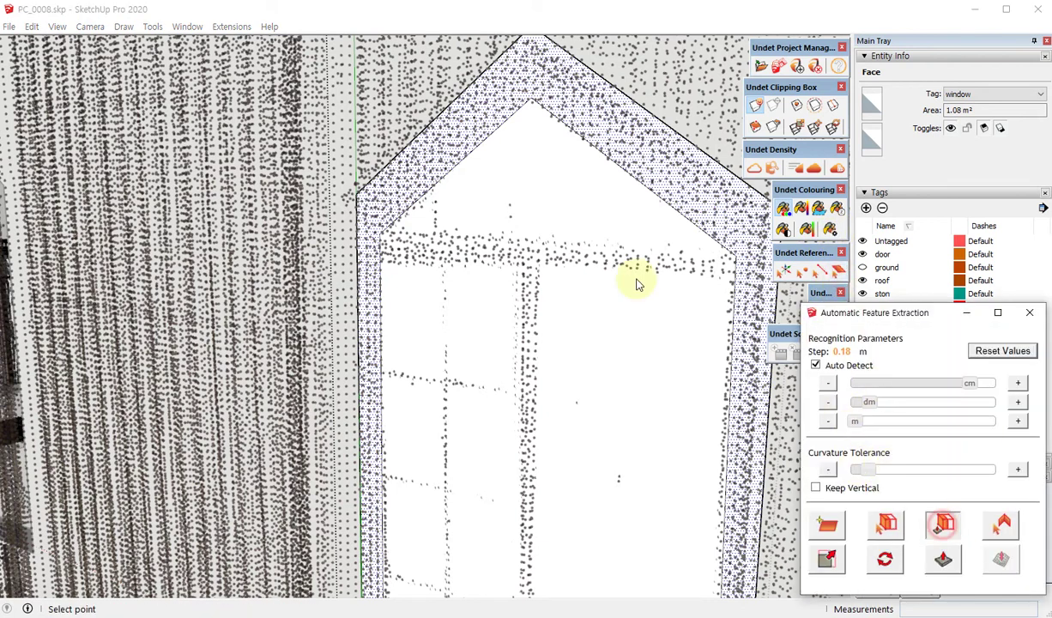
click(470, 112)
mouse_move(606, 288)
middle_down()
mouse_move(430, 265)
mouse_move(659, 326)
mouse_move(411, 146)
mouse_move(501, 316)
mouse_move(469, 211)
middle_up()
scroll(478, 208, up, 2)
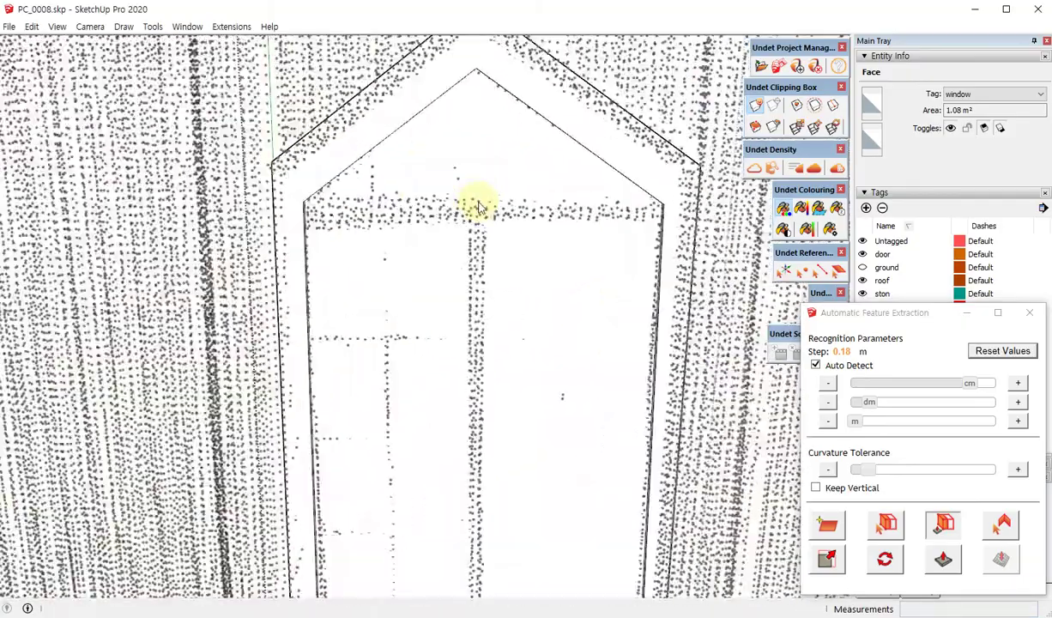
scroll(479, 207, down, 3)
scroll(471, 257, down, 1)
mouse_move(468, 284)
middle_down()
mouse_move(369, 324)
mouse_move(380, 247)
middle_up()
scroll(369, 216, up, 4)
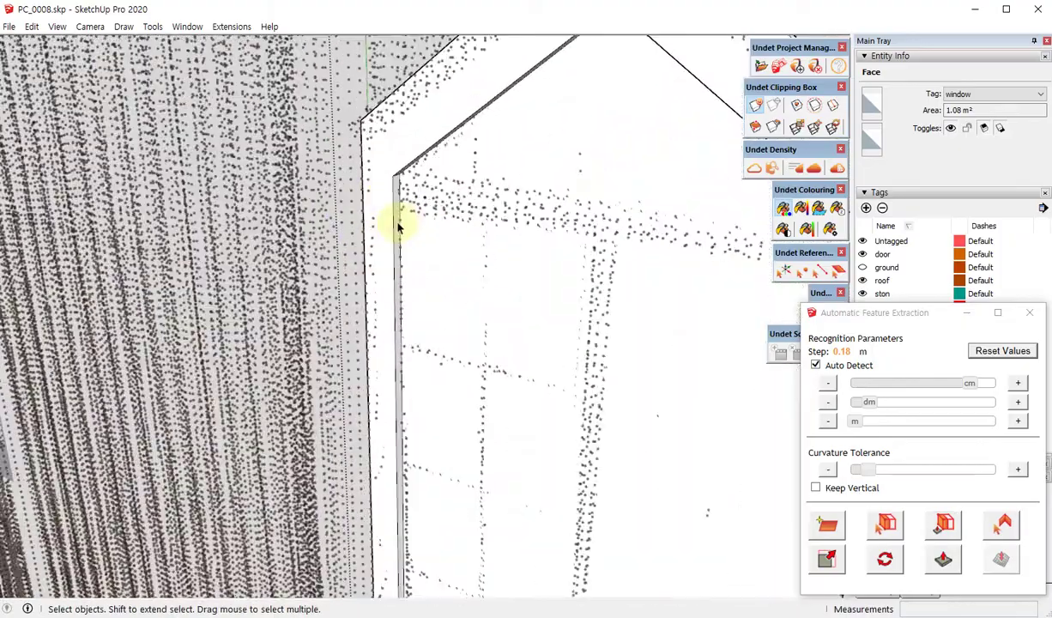
- Draw the transom's upper edge across the window top from left to right
click(398, 203)
scroll(226, 274, down, 3)
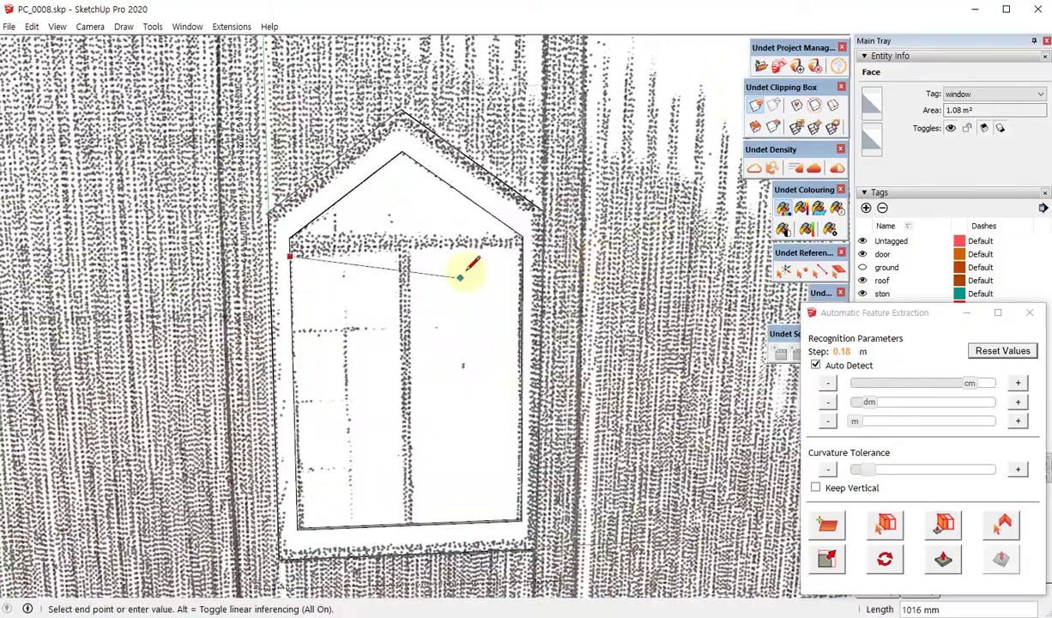
scroll(470, 274, up, 3)
key(Escape)
middle_drag(512, 235, 631, 240)
click(570, 216)
scroll(515, 240, down, 3)
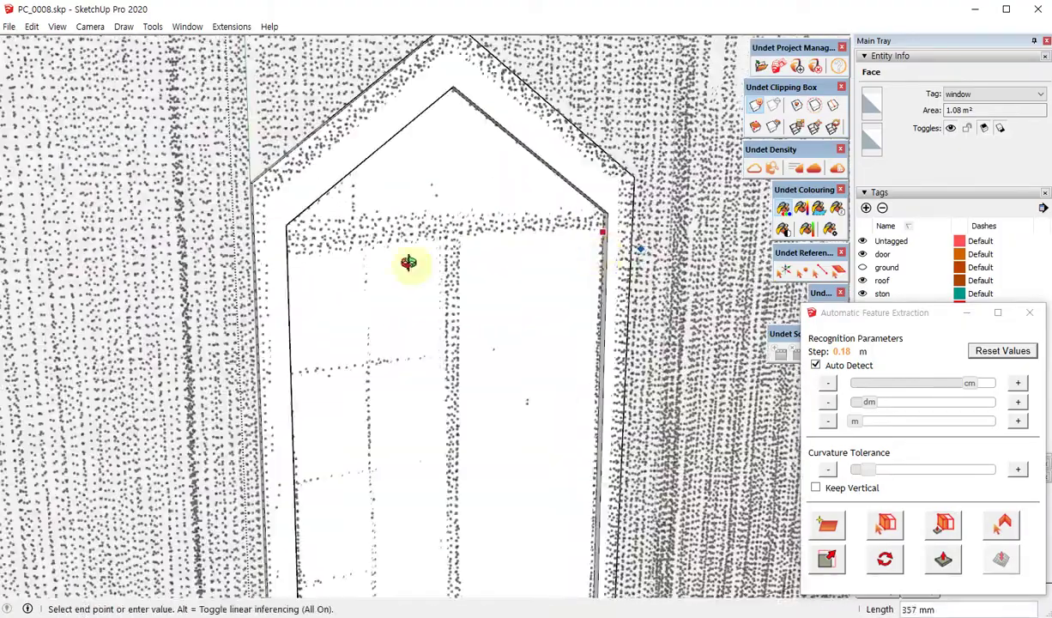
scroll(404, 265, up, 3)
scroll(340, 235, up, 1)
click(275, 240)
- Close the transom band with its lower edge across the window
scroll(200, 329, down, 3)
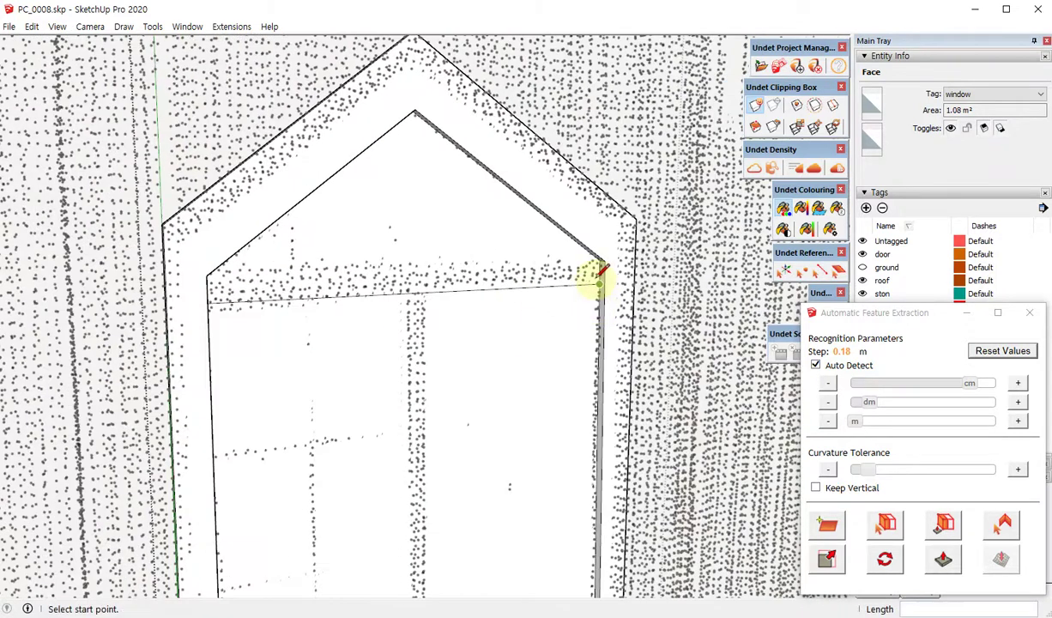
scroll(600, 275, up, 3)
mouse_move(600, 246)
middle_down()
mouse_move(251, 271)
mouse_move(486, 333)
middle_up()
scroll(250, 271, up, 3)
click(246, 254)
key(space)
- Fit the transom band face to the point cloud with the point-based extraction tool
click(508, 313)
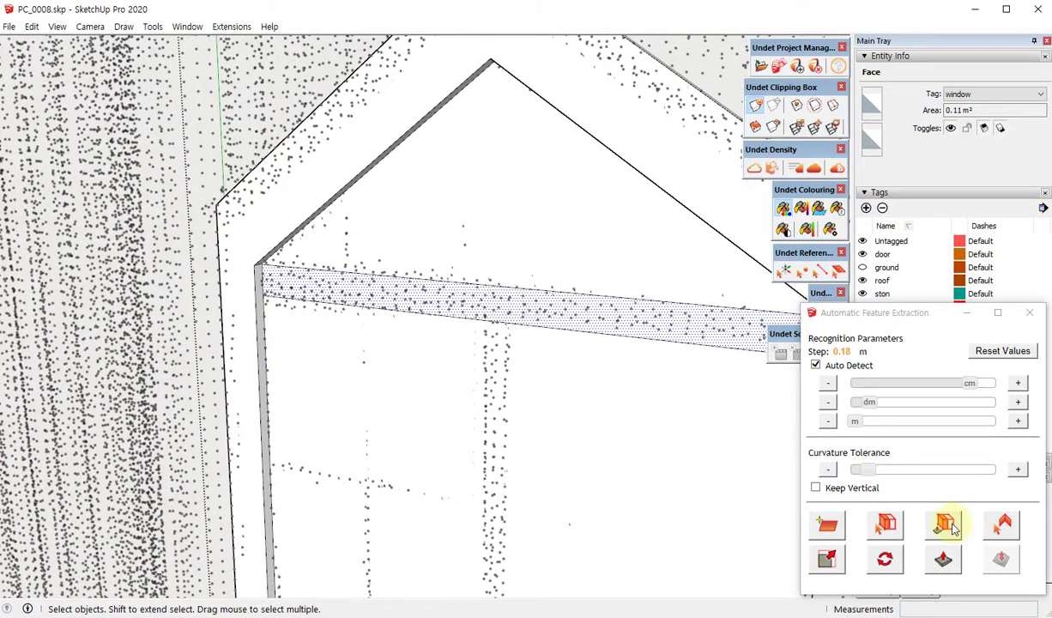
click(949, 525)
click(588, 315)
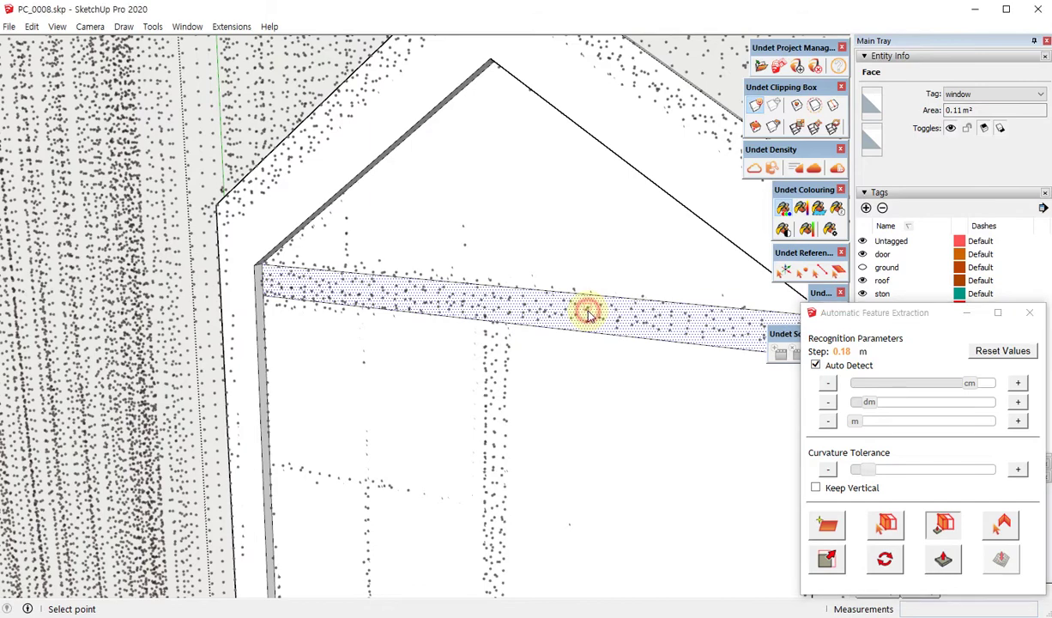
- Draw the first mullion edge down from the transom beam
mouse_move(629, 360)
middle_down()
mouse_move(552, 232)
mouse_move(466, 157)
mouse_move(481, 404)
mouse_move(458, 227)
middle_up()
click(466, 157)
click(479, 410)
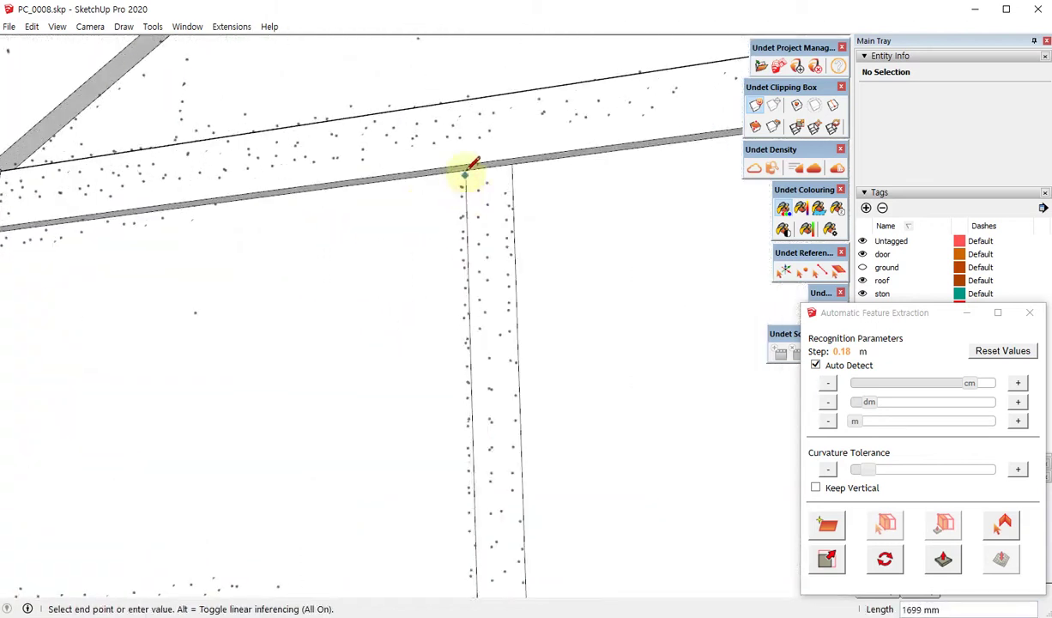
- Finish the second mullion edge at the beam edge, outlining a thin vertical strip
click(482, 165)
middle_drag(483, 166, 531, 270)
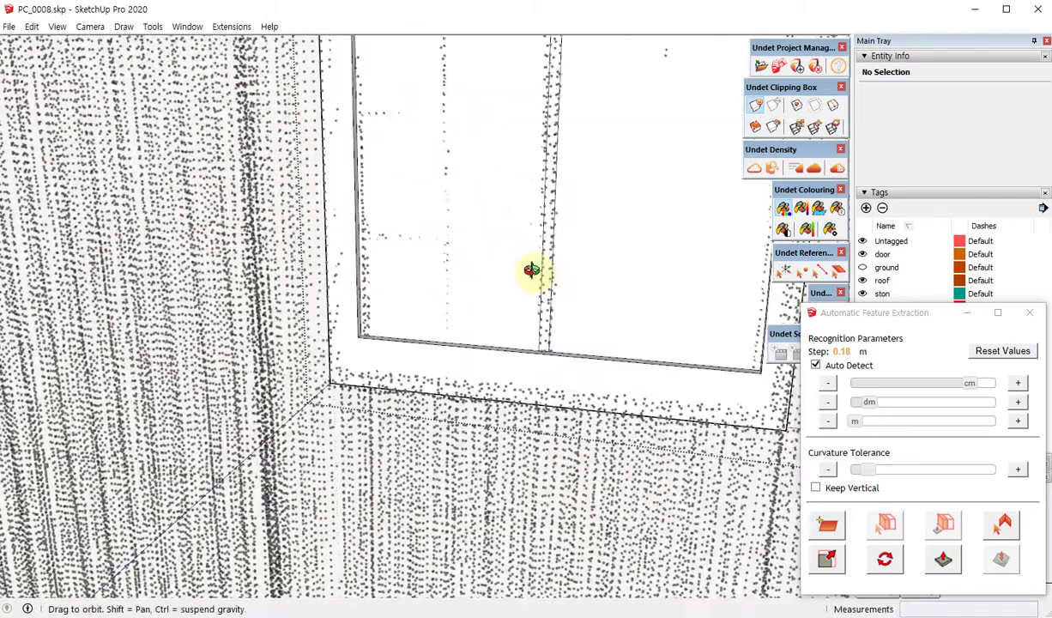
key(space)
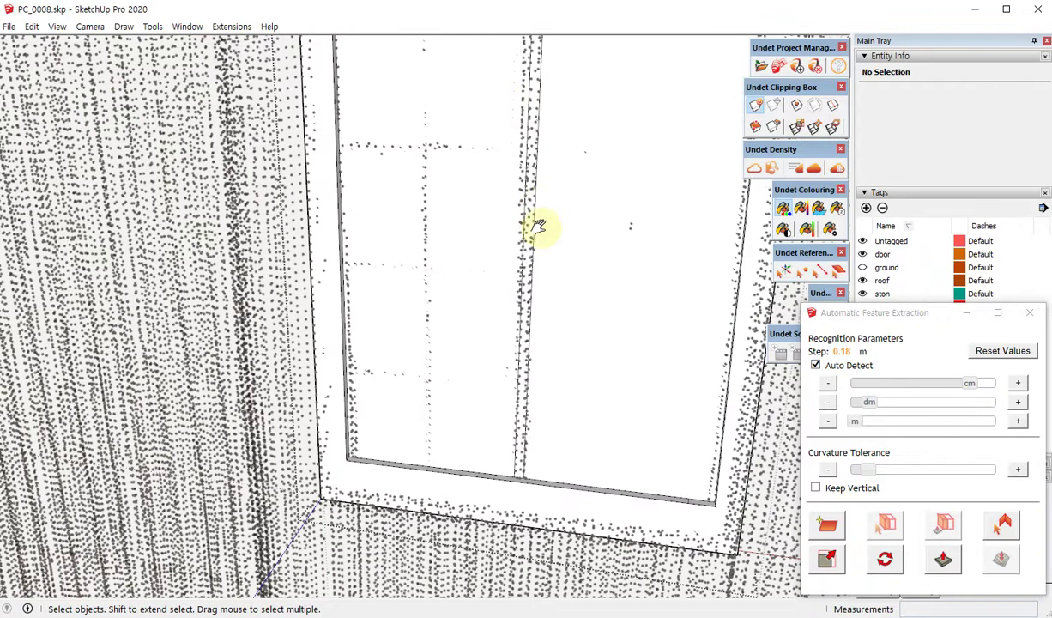
middle_drag(538, 228, 441, 336)
scroll(519, 200, up, 3)
scroll(549, 146, up, 2)
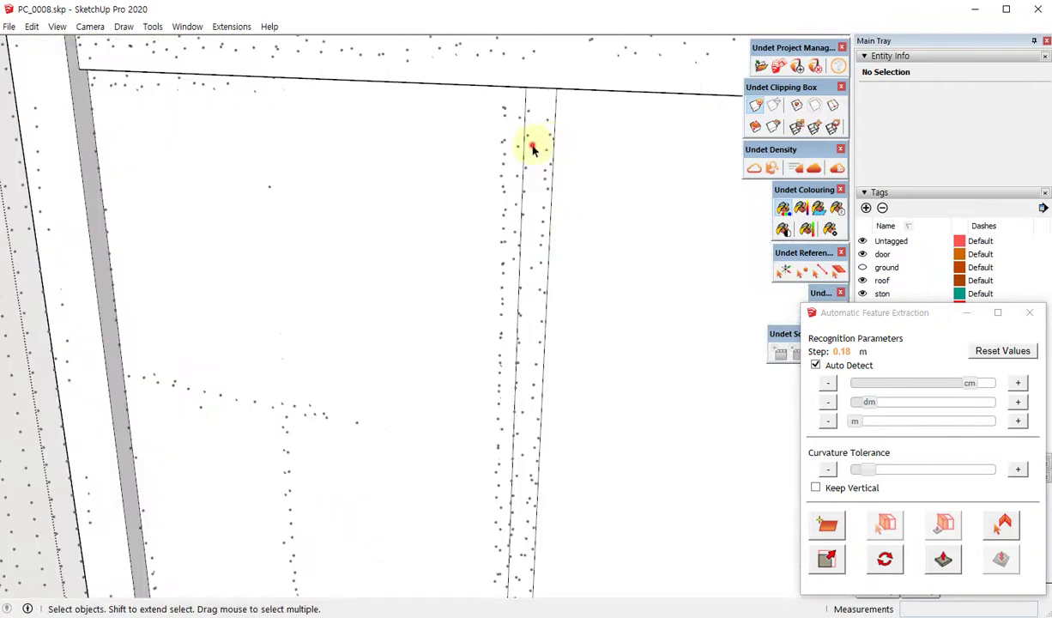
scroll(532, 148, down, 3)
- Push/pull the thin strip face out 14 mm into a solid mullion
click(475, 308)
mouse_move(474, 283)
middle_down()
mouse_move(251, 217)
mouse_move(550, 274)
middle_up()
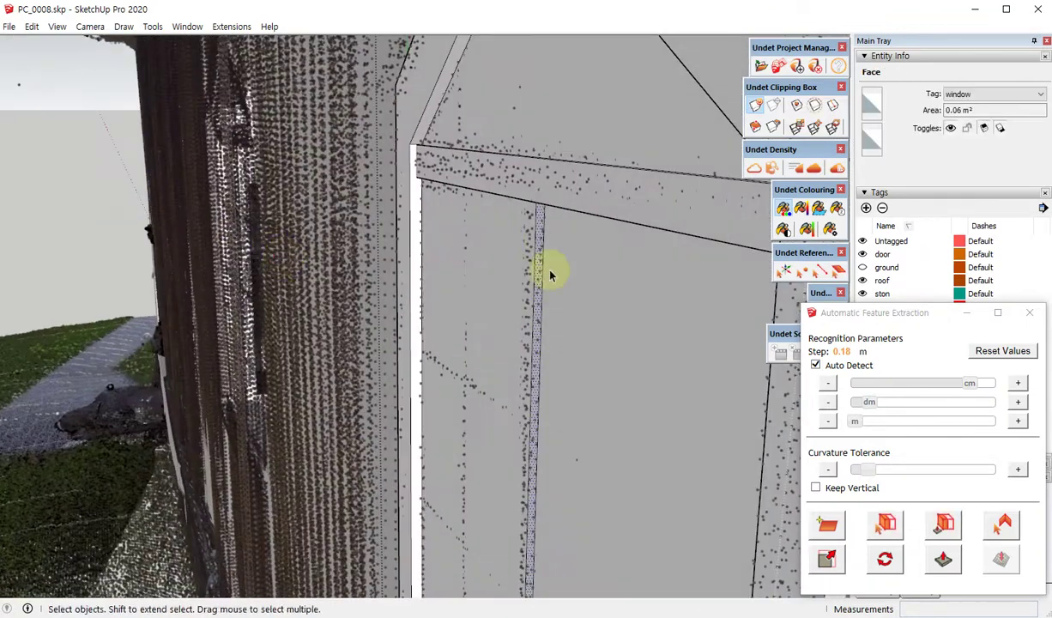
middle_drag(548, 235, 772, 344)
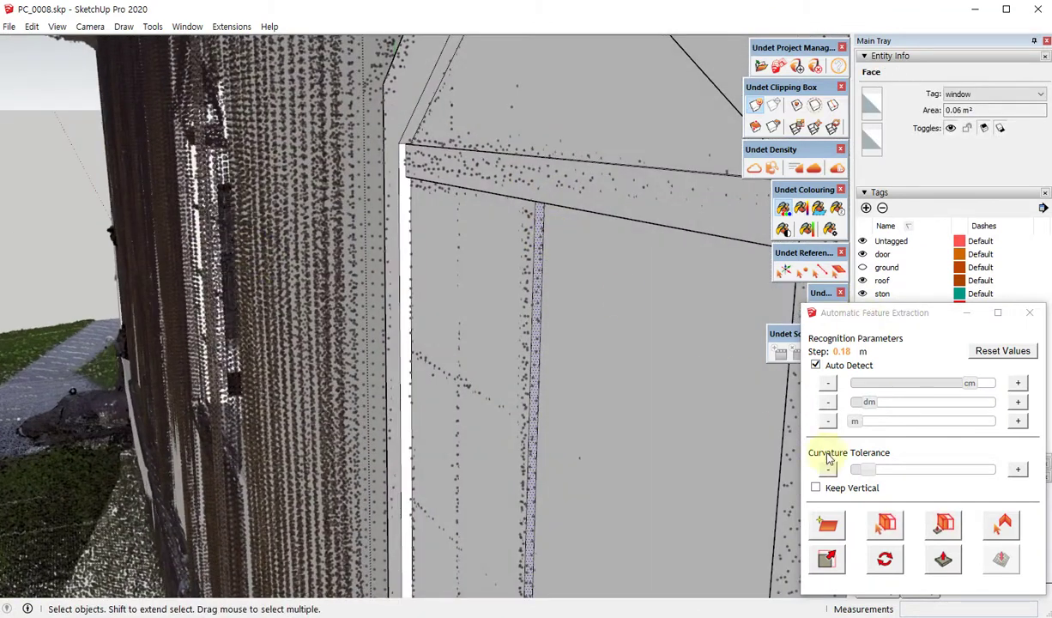
key(p)
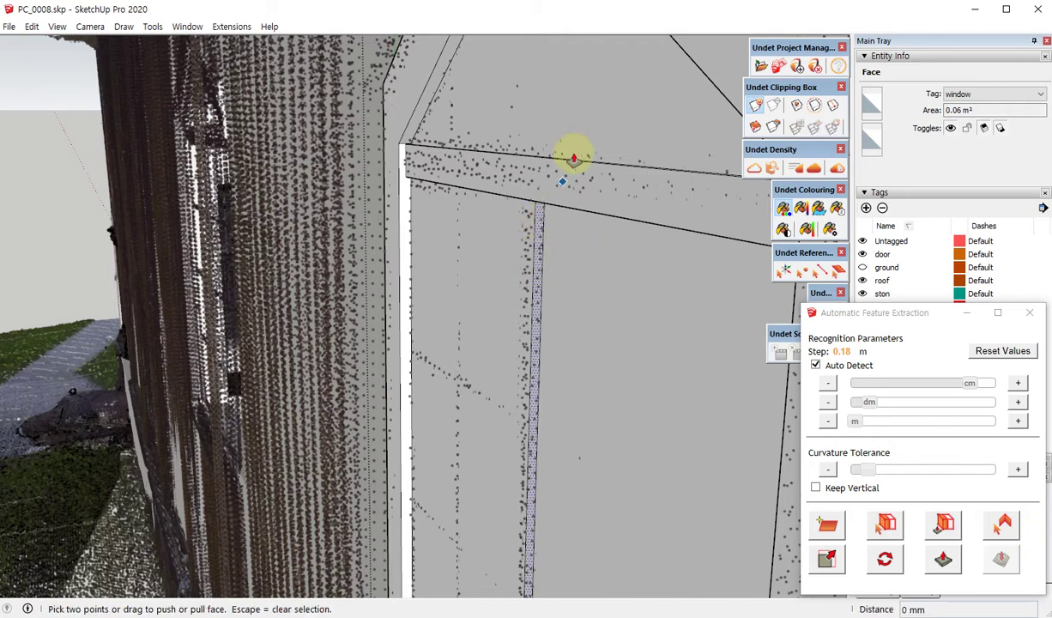
click(540, 226)
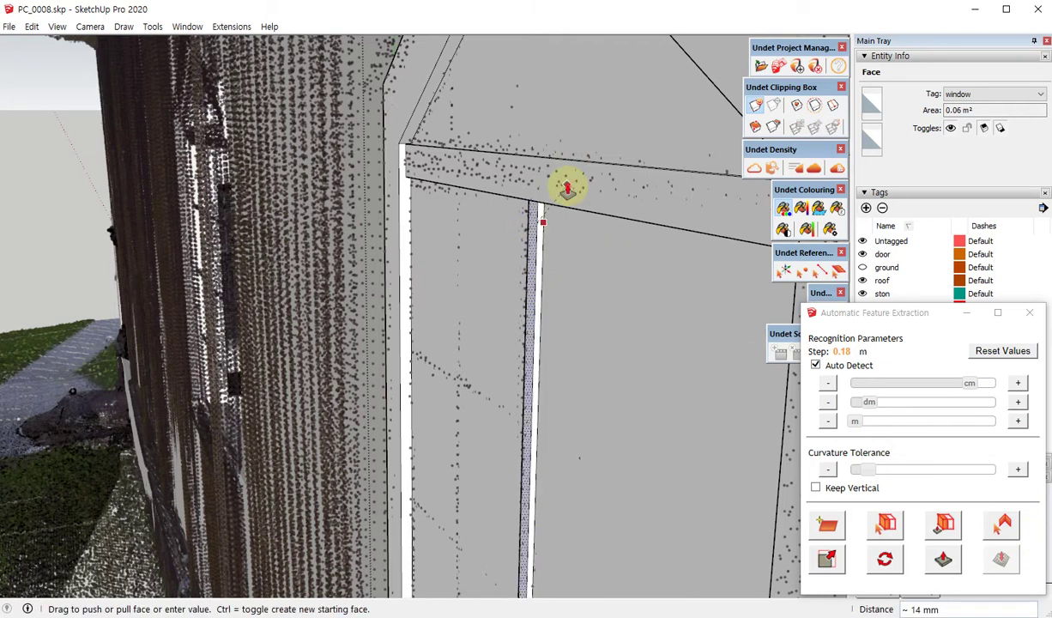
mouse_move(566, 189)
middle_down()
mouse_move(526, 227)
mouse_move(488, 237)
mouse_move(655, 263)
mouse_move(478, 240)
mouse_move(606, 348)
mouse_move(500, 293)
mouse_move(503, 309)
middle_up()
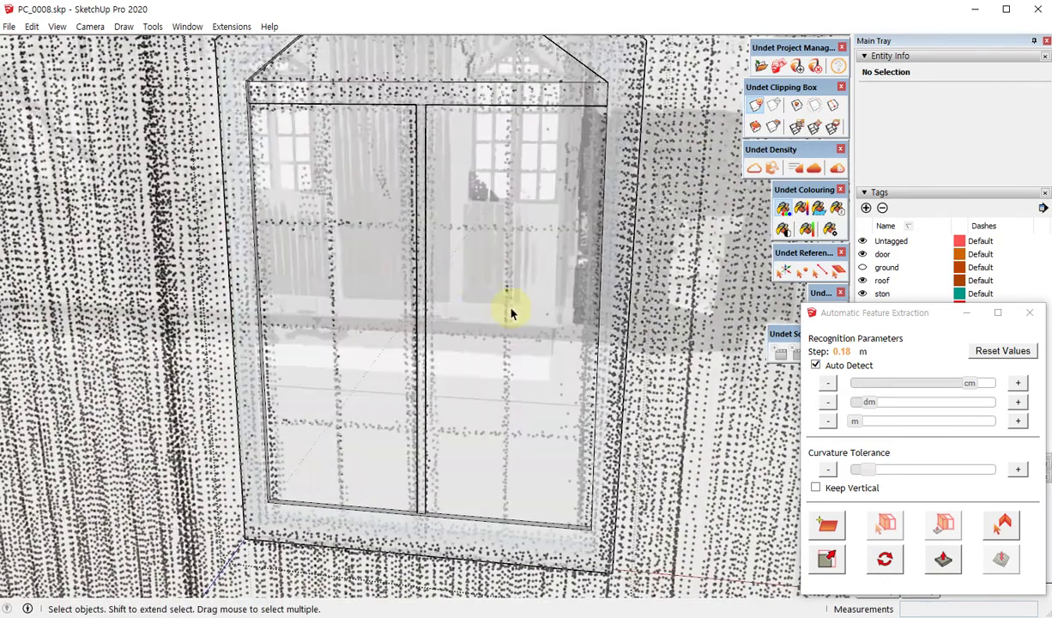
- Draw a vertical muntin line in the left panel from the transom down to the sill
mouse_move(466, 280)
middle_down()
mouse_move(504, 352)
mouse_move(420, 298)
middle_up()
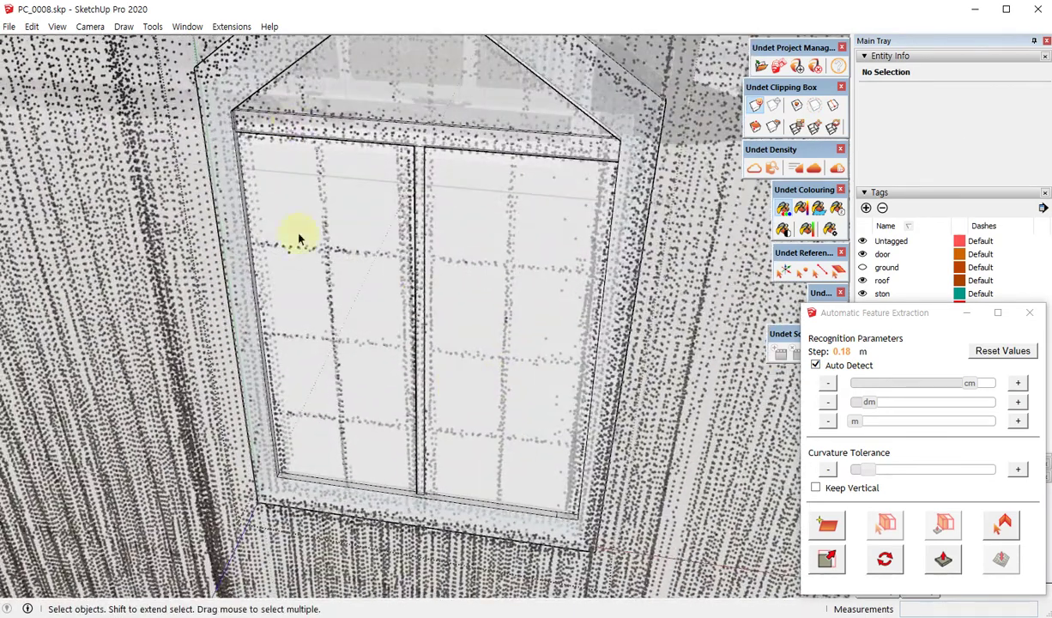
mouse_move(506, 336)
middle_down()
mouse_move(329, 239)
mouse_move(380, 251)
mouse_move(241, 245)
middle_up()
scroll(337, 243, up, 5)
scroll(451, 345, down, 5)
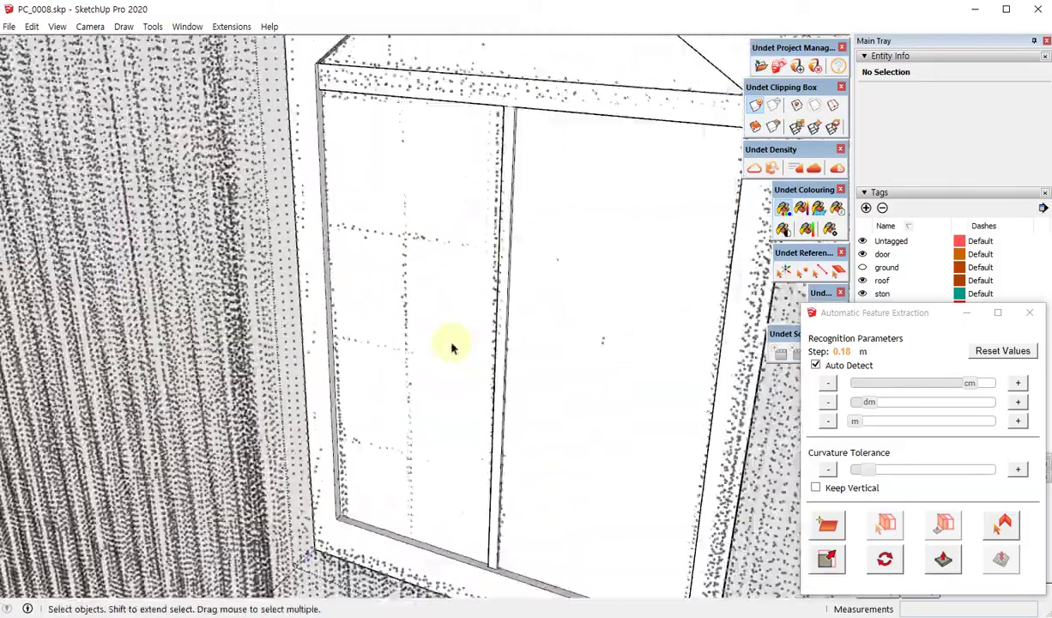
mouse_move(450, 344)
middle_down()
mouse_move(479, 265)
mouse_move(658, 269)
mouse_move(538, 228)
mouse_move(404, 121)
middle_up()
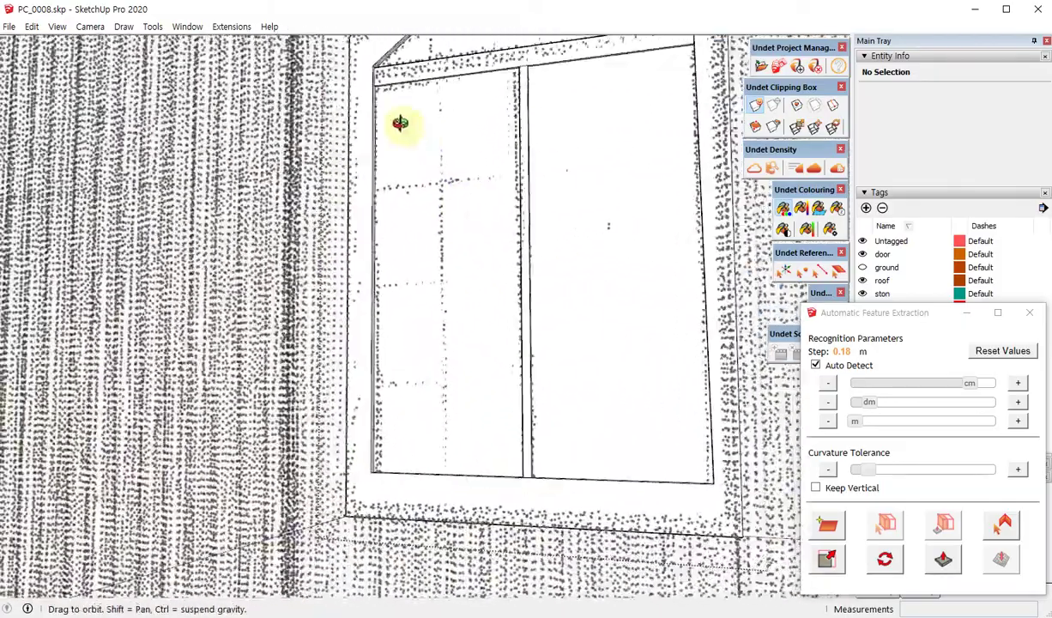
scroll(438, 91, up, 4)
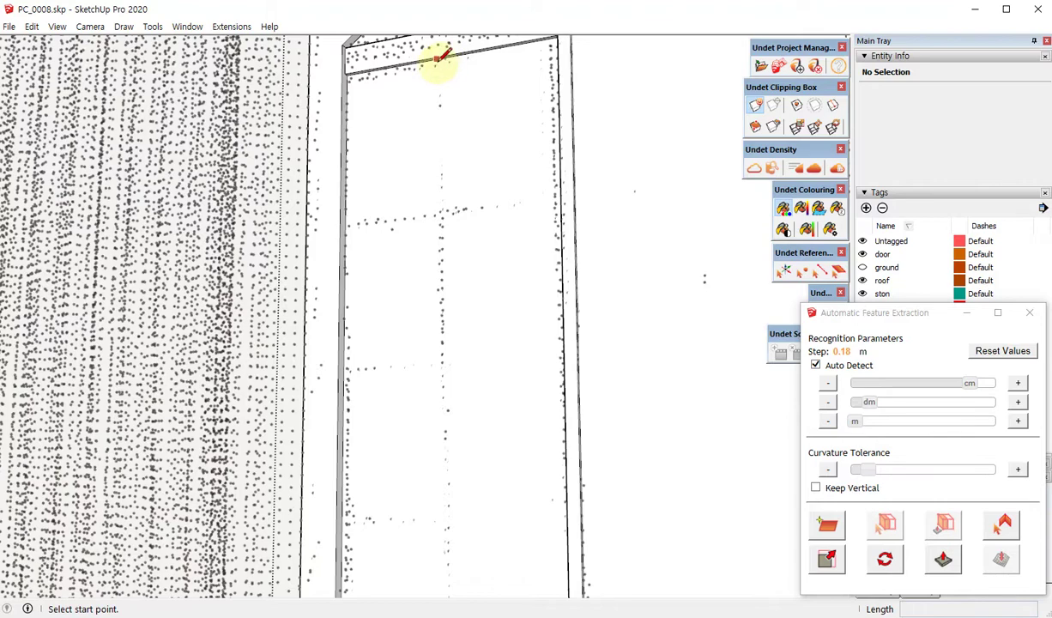
scroll(440, 57, up, 3)
click(464, 47)
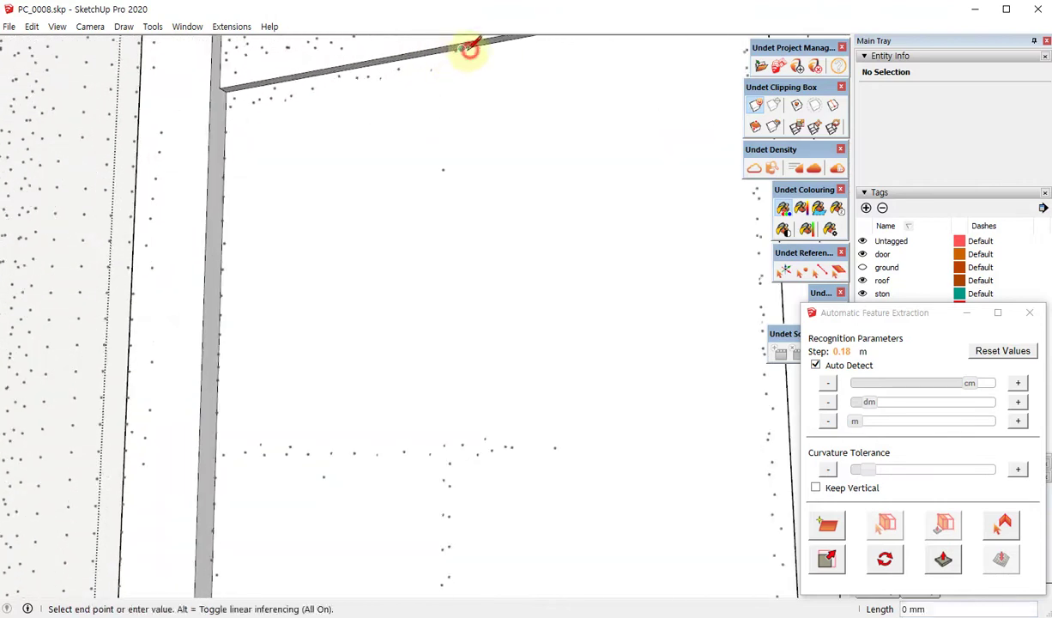
mouse_move(464, 52)
middle_down()
mouse_move(556, 463)
mouse_move(463, 274)
middle_up()
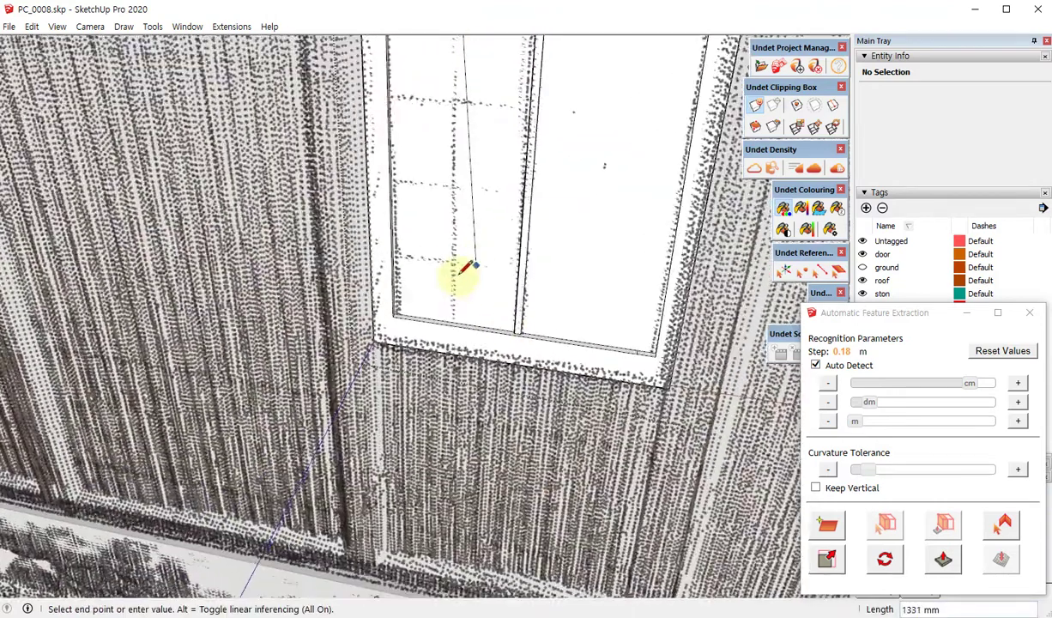
scroll(437, 296, up, 2)
scroll(462, 318, up, 2)
scroll(465, 364, up, 2)
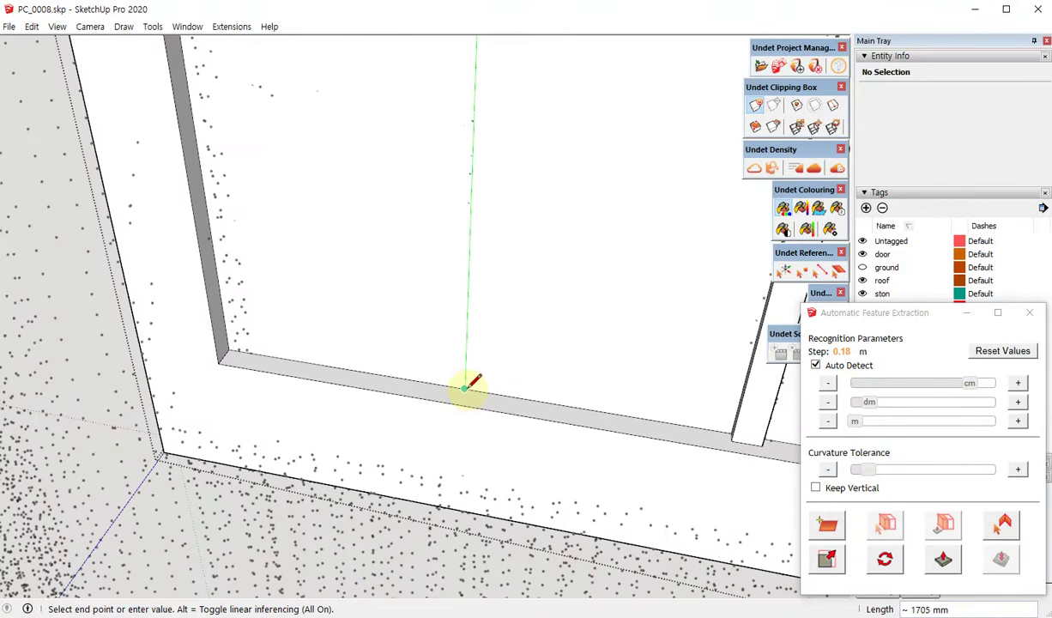
click(464, 388)
- Draw the first horizontal muntin line across the left panel, ending at the mullion
scroll(395, 480, down, 3)
scroll(434, 422, down, 3)
mouse_move(439, 418)
middle_down()
mouse_move(407, 333)
mouse_move(312, 329)
middle_up()
middle_drag(370, 52, 312, 258)
scroll(319, 165, up, 3)
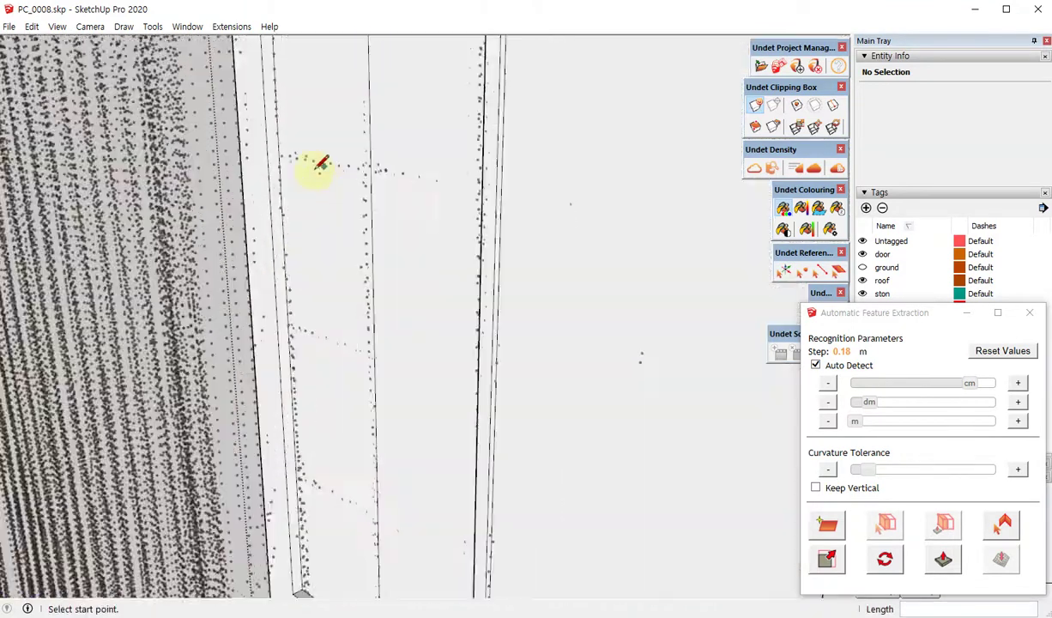
scroll(290, 152, up, 1)
mouse_move(352, 215)
middle_down()
mouse_move(759, 258)
mouse_move(477, 192)
middle_up()
scroll(498, 181, up, 1)
click(532, 170)
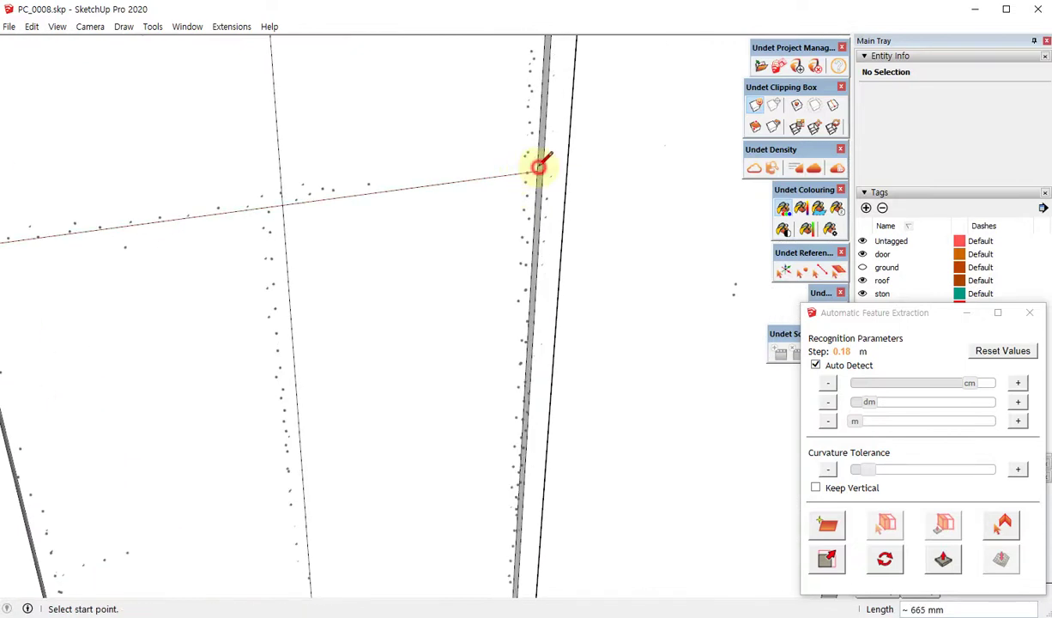
- Draw a second horizontal line from the left frame edge to the mullion
scroll(557, 185, down, 2)
mouse_move(605, 207)
middle_down()
mouse_move(282, 254)
mouse_move(191, 249)
mouse_move(306, 244)
middle_up()
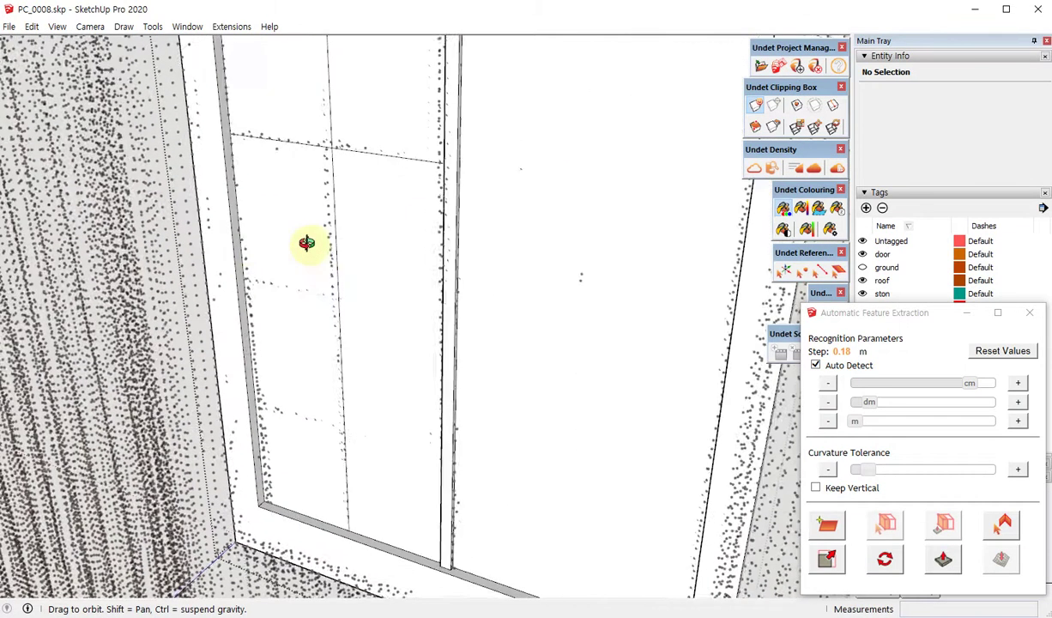
scroll(251, 277, up, 1)
scroll(243, 273, up, 1)
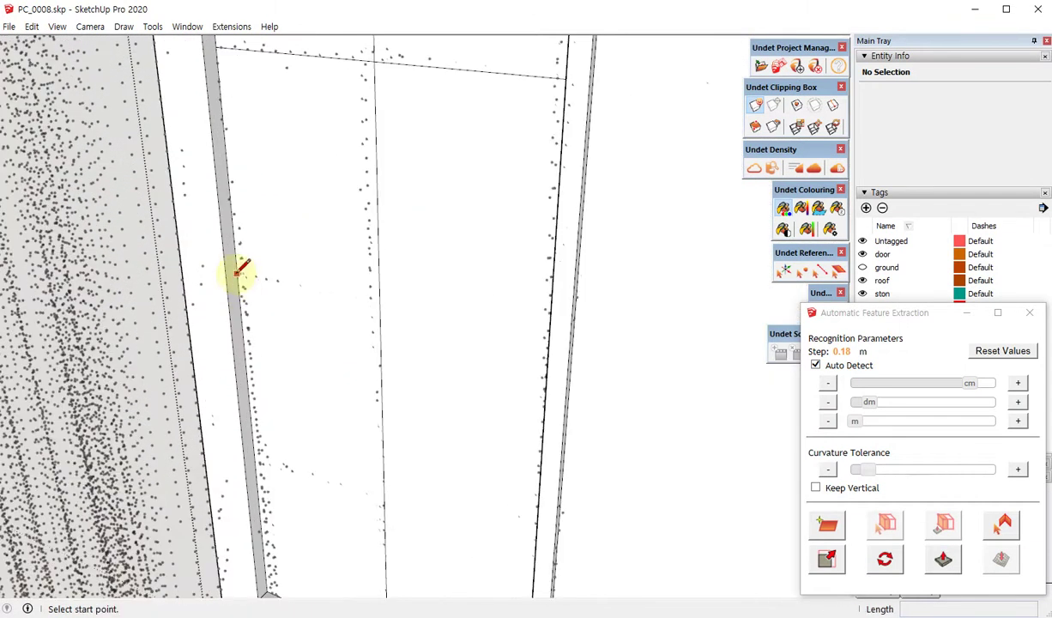
click(241, 269)
mouse_move(241, 269)
middle_down()
mouse_move(559, 295)
mouse_move(491, 331)
middle_up()
scroll(472, 324, up, 1)
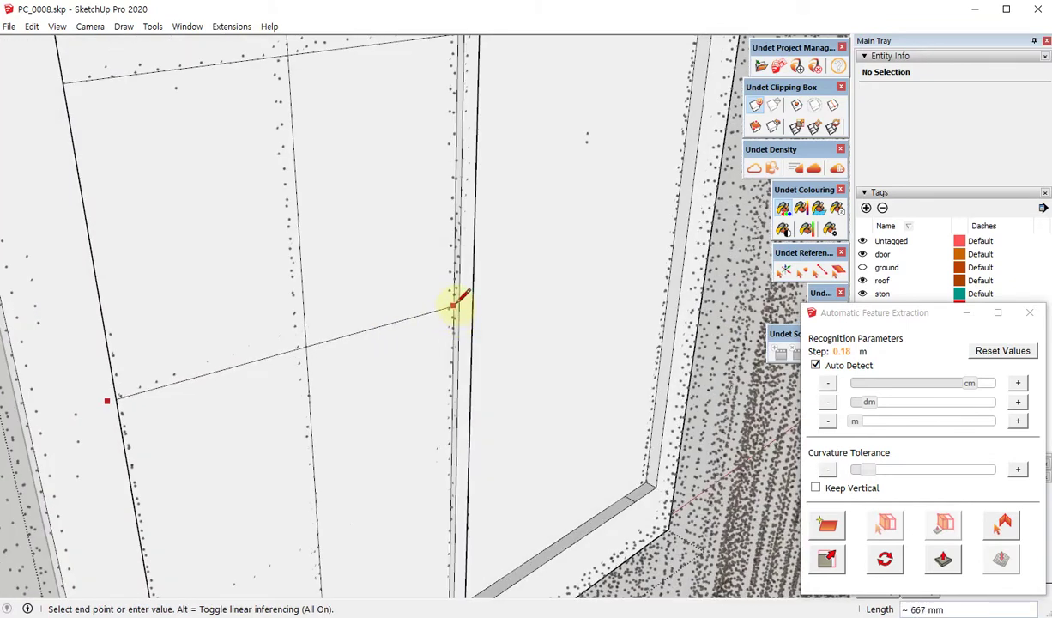
click(454, 279)
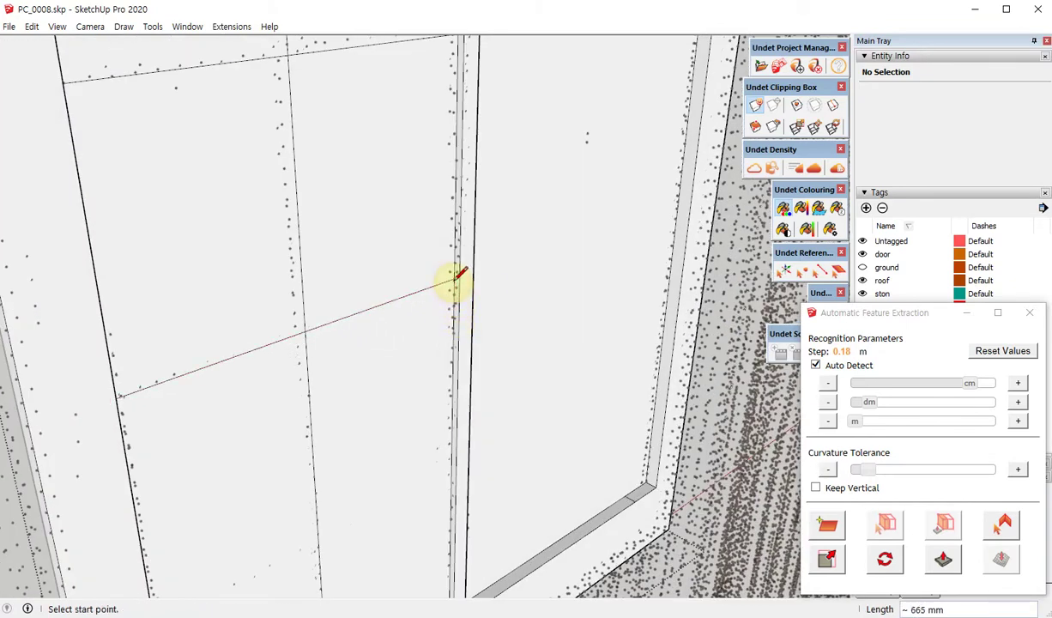
- Draw a third horizontal line from the frame edge across to the mullion
scroll(458, 257, down, 1)
scroll(465, 241, down, 1)
mouse_move(465, 242)
middle_down()
mouse_move(68, 238)
mouse_move(195, 370)
middle_up()
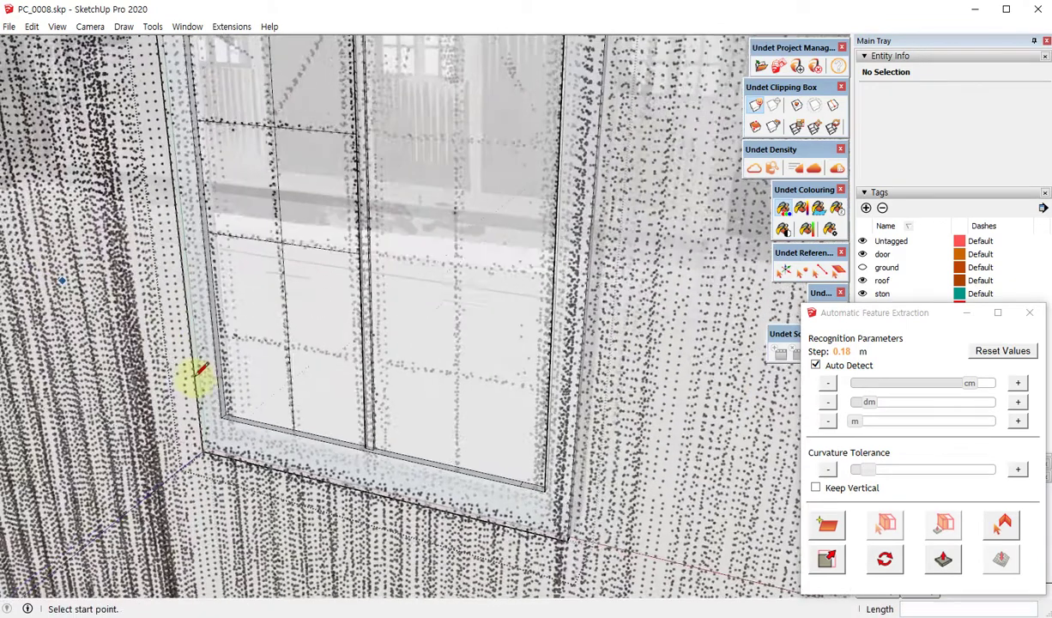
scroll(195, 370, up, 2)
scroll(230, 333, up, 1)
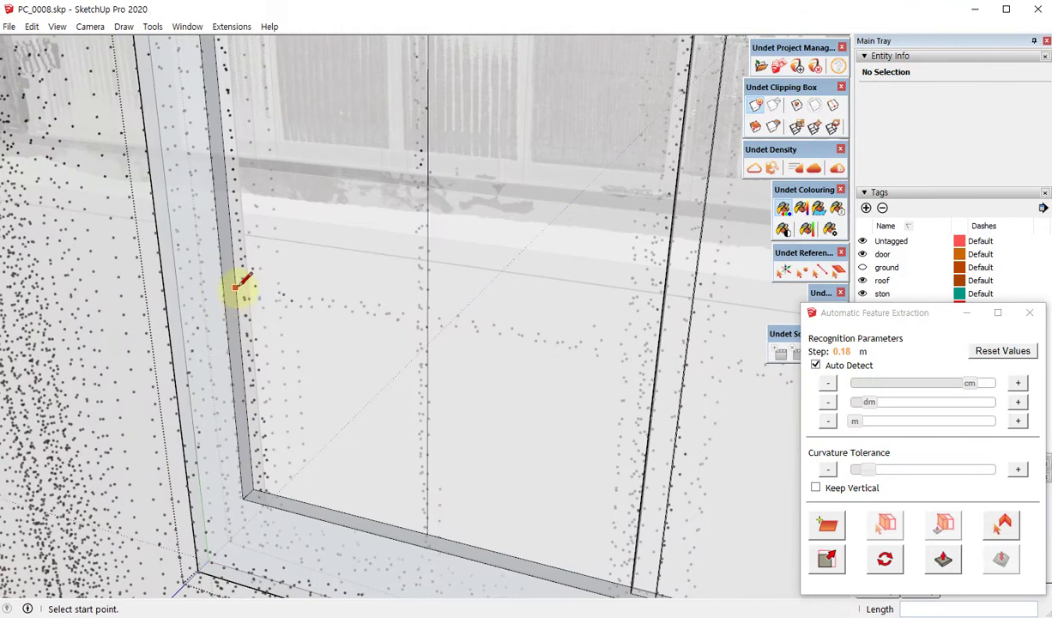
click(237, 286)
mouse_move(236, 299)
middle_down()
mouse_move(561, 348)
mouse_move(695, 274)
middle_up()
scroll(743, 266, up, 1)
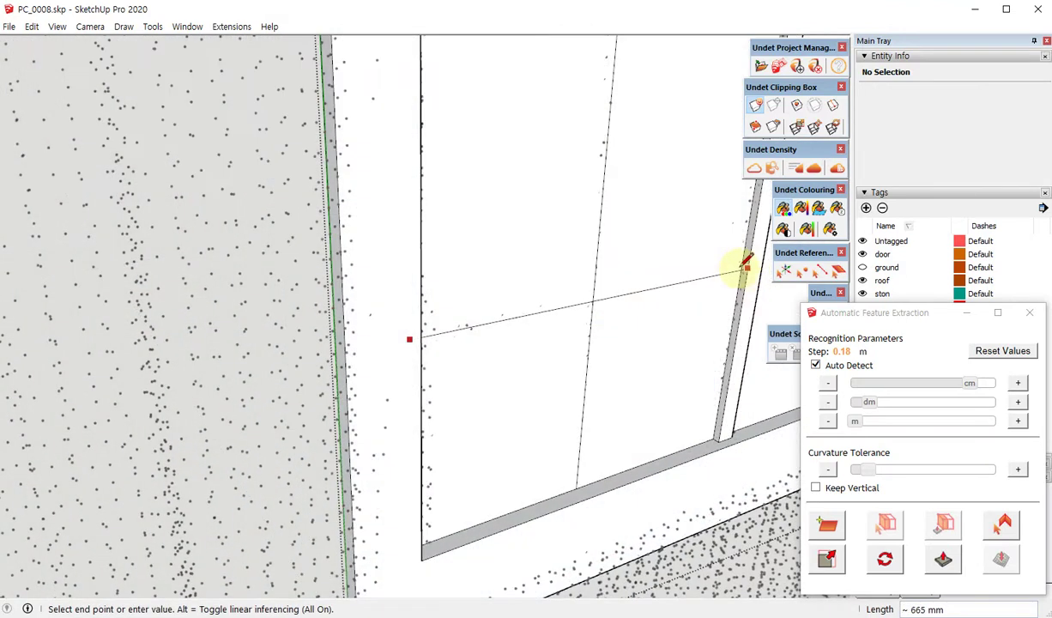
click(743, 257)
scroll(493, 388, down, 1)
scroll(634, 344, down, 2)
- Select the three horizontal muntin edges of the left pane
mouse_move(634, 345)
middle_down()
mouse_move(289, 306)
mouse_move(431, 180)
middle_up()
key(space)
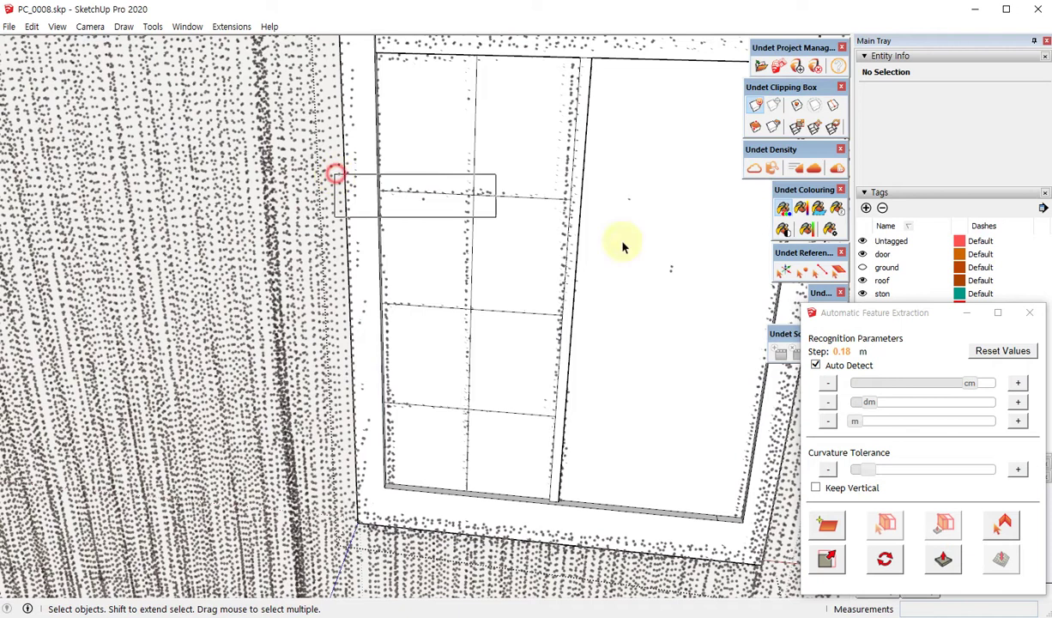
drag(334, 174, 623, 248)
ctrl+drag(336, 267, 679, 352)
ctrl+drag(347, 360, 628, 476)
mouse_move(558, 412)
middle_down()
mouse_move(500, 430)
mouse_move(487, 447)
middle_up()
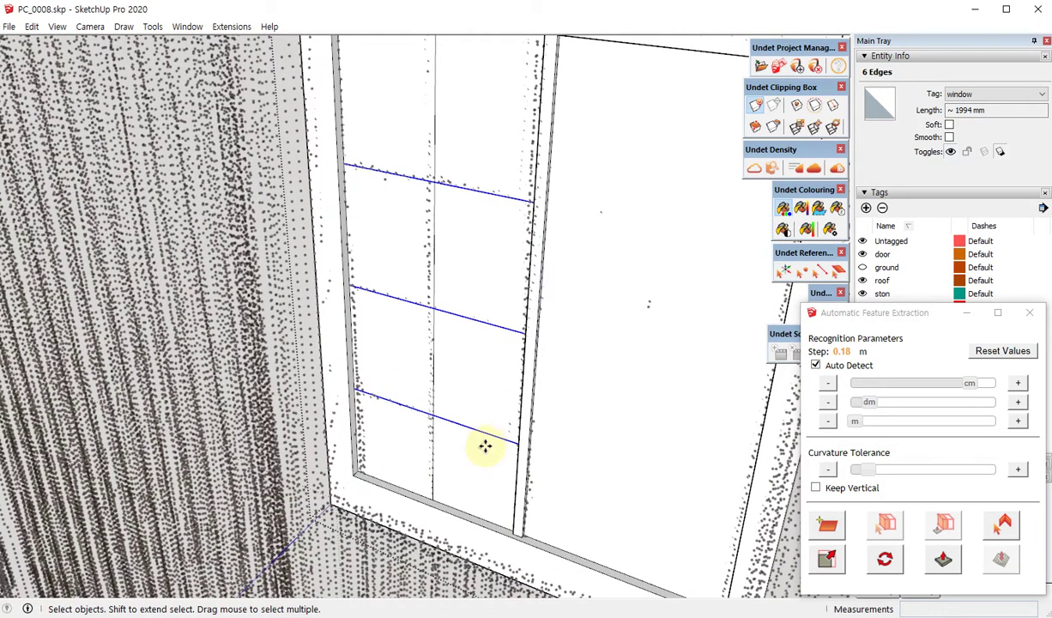
- Move the selected edges along the blue axis, currently shifted 34 mm
key(m)
scroll(437, 273, up, 2)
middle_drag(446, 277, 482, 218)
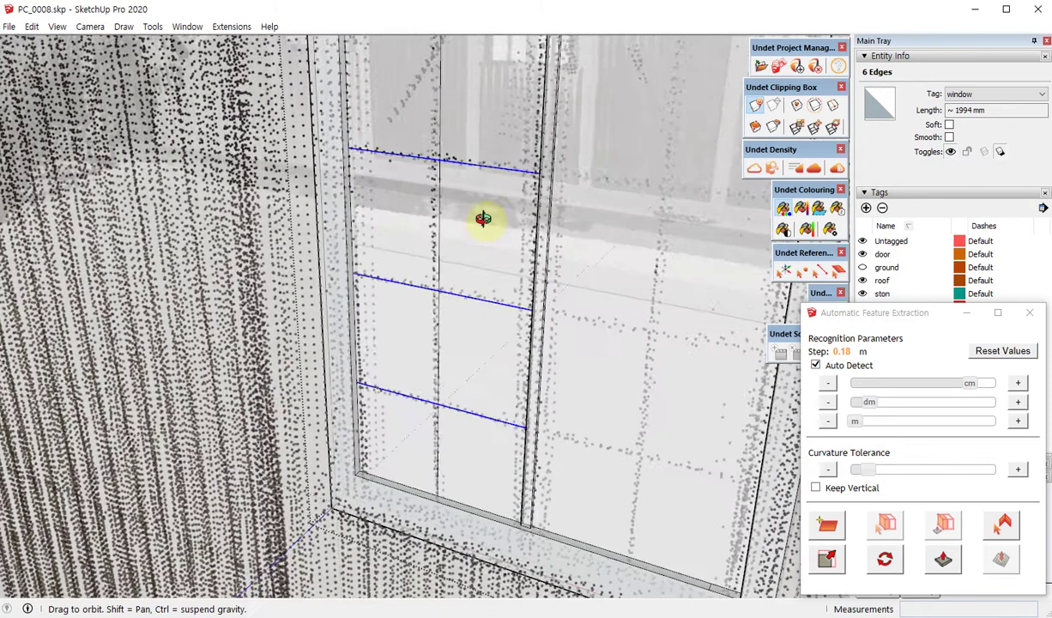
scroll(399, 105, up, 2)
scroll(410, 126, up, 2)
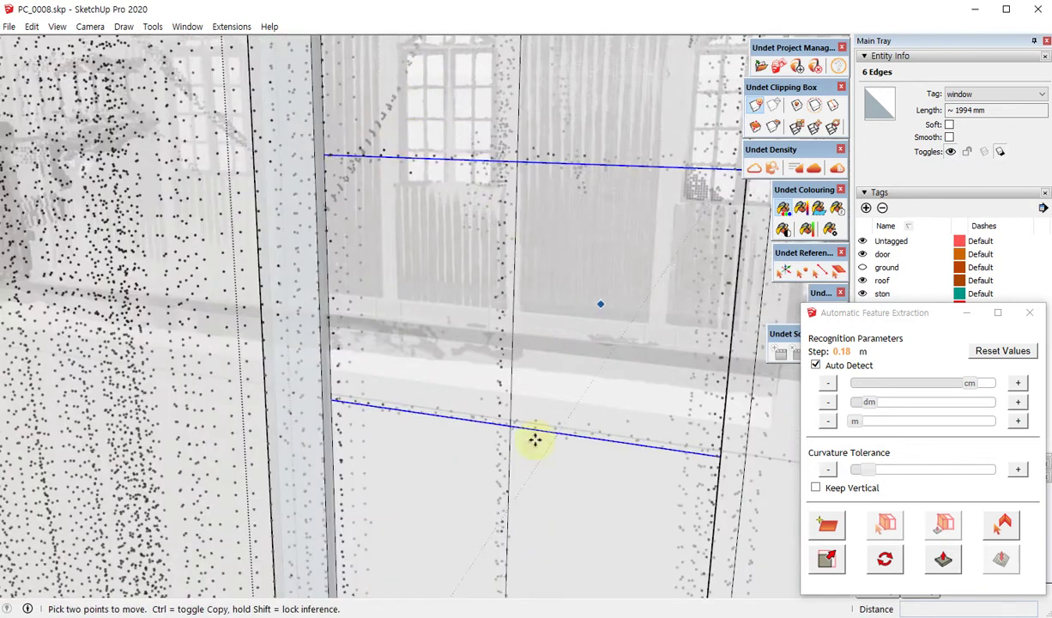
click(570, 517)
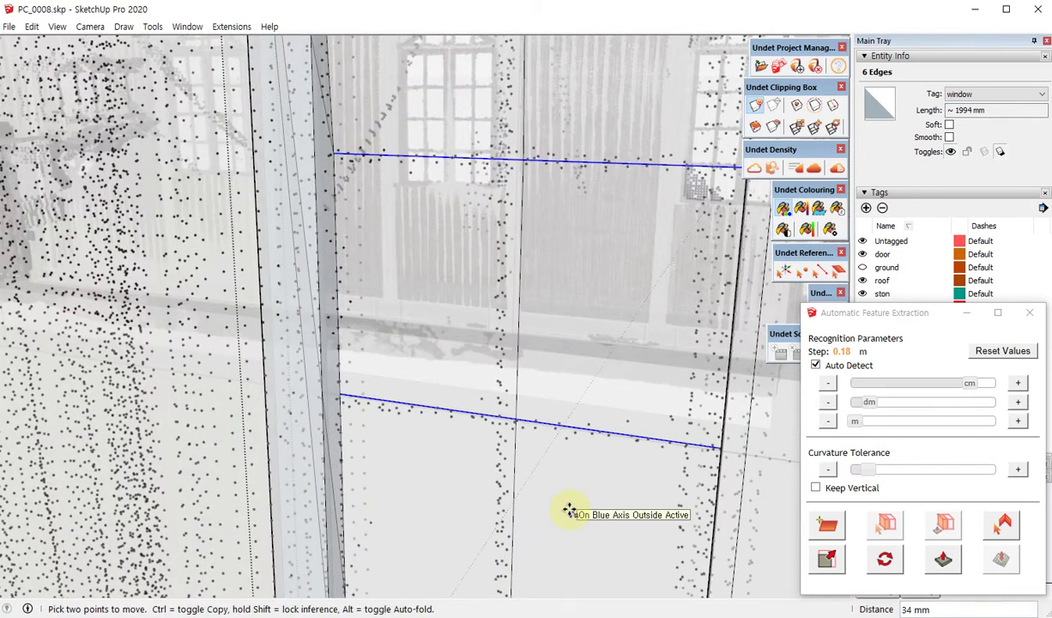
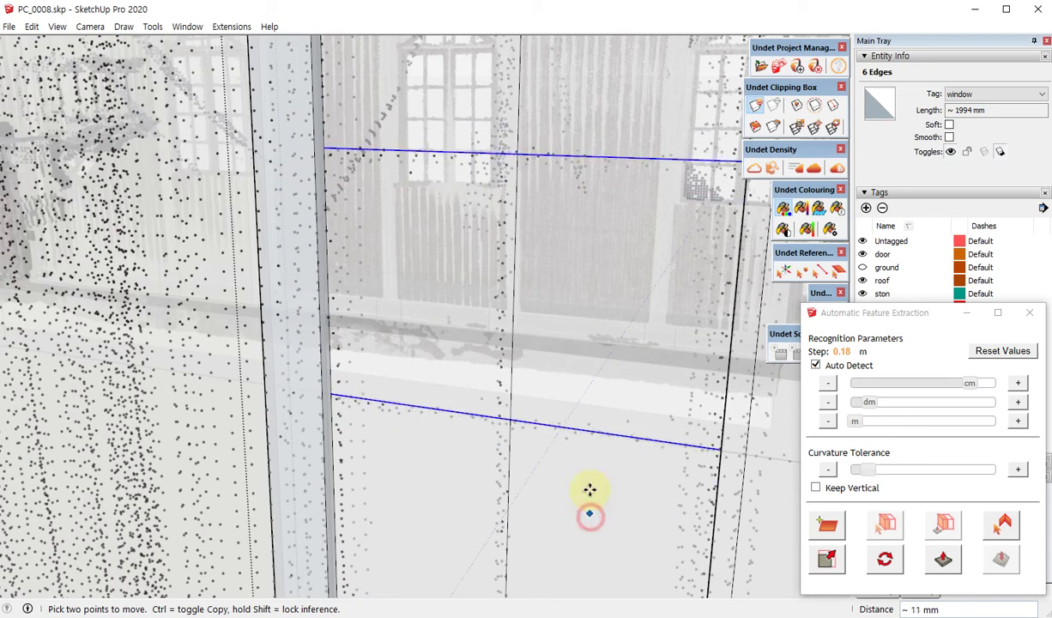
- Copy the horizontal window edges to add an extra horizontal line
key(ctrl)
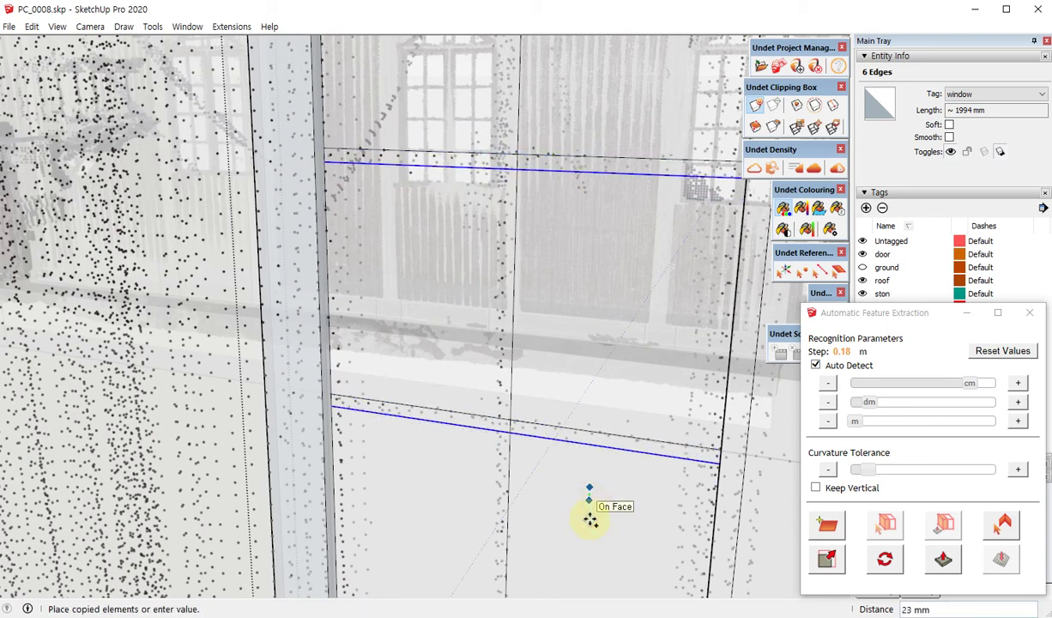
click(608, 499)
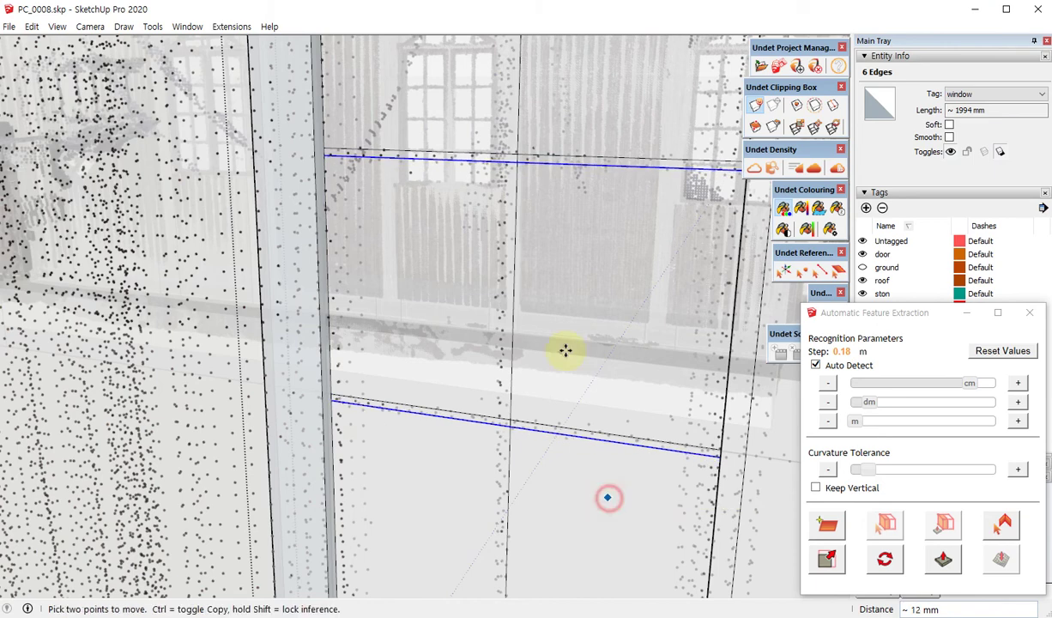
scroll(558, 344, down, 3)
scroll(545, 317, down, 3)
scroll(575, 330, down, 2)
key(space)
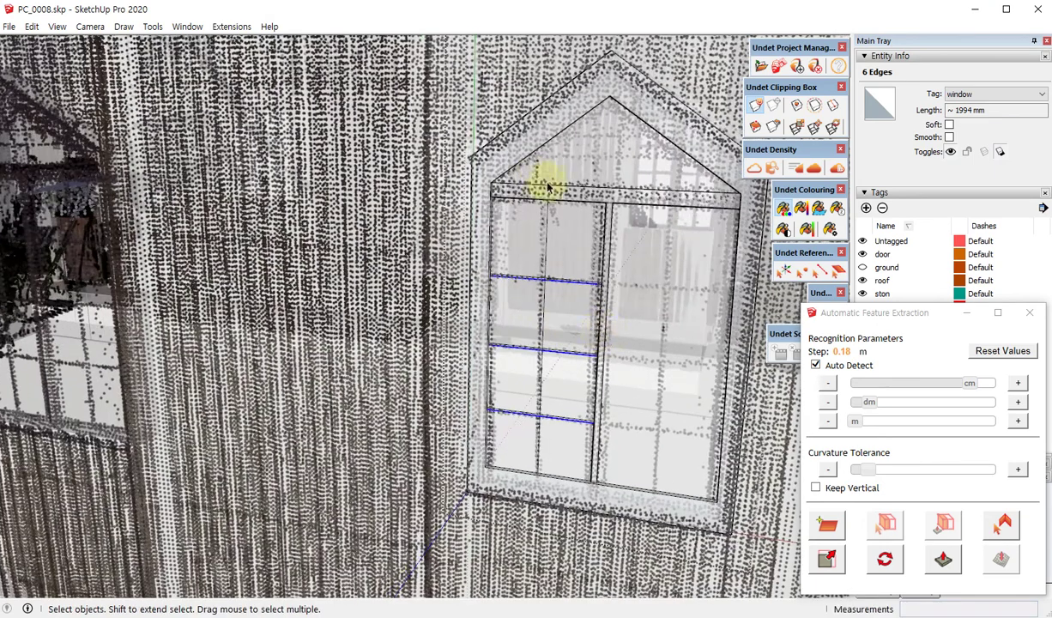
- Copy the vertical mullion line about 64 mm to the left to form a second glazing bar
click(535, 470)
scroll(541, 466, up, 2)
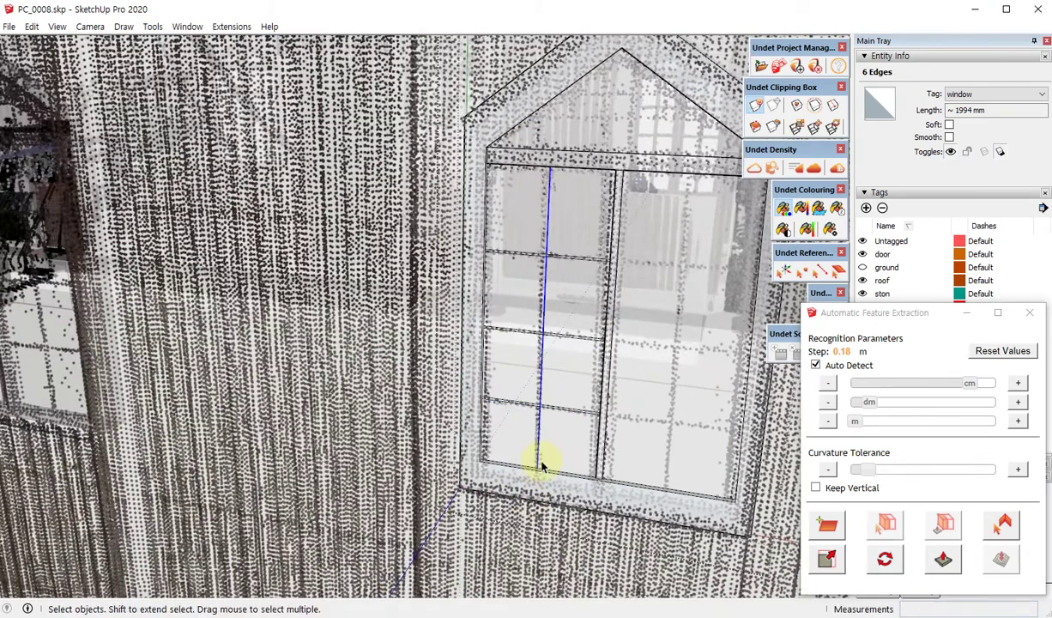
key(m)
scroll(553, 215, up, 3)
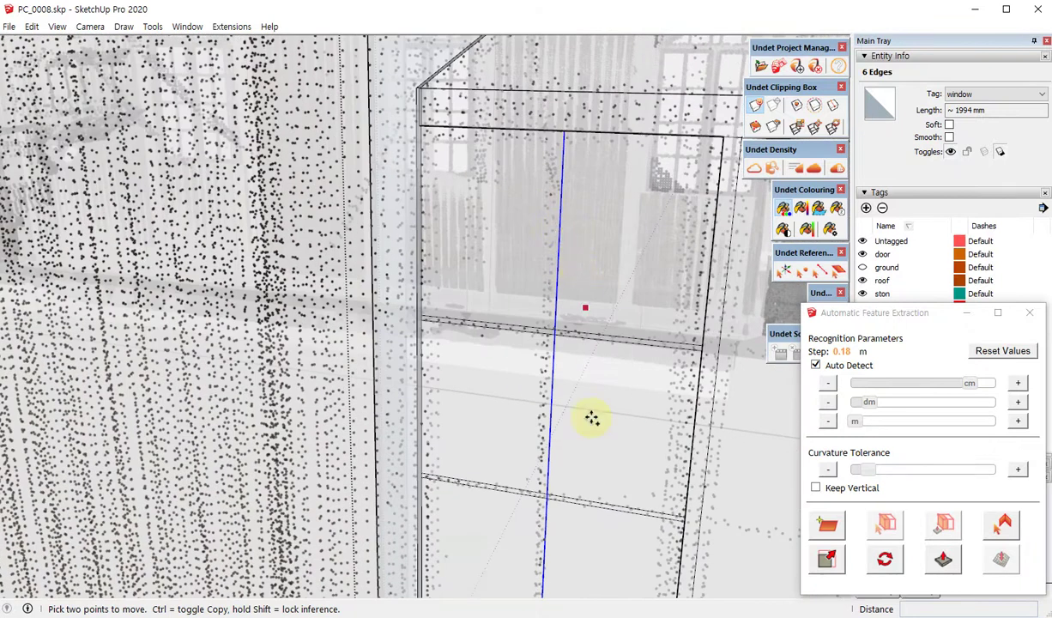
click(601, 461)
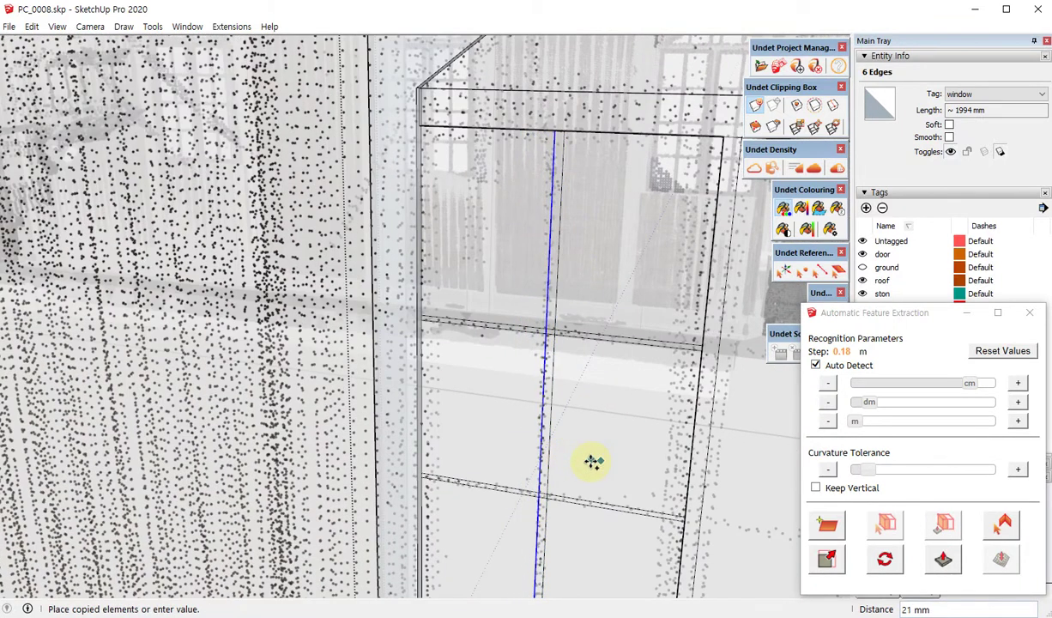
click(588, 461)
mouse_move(568, 248)
middle_down()
mouse_move(539, 368)
mouse_move(568, 387)
mouse_move(581, 382)
middle_up()
middle_drag(512, 375, 518, 381)
key(space)
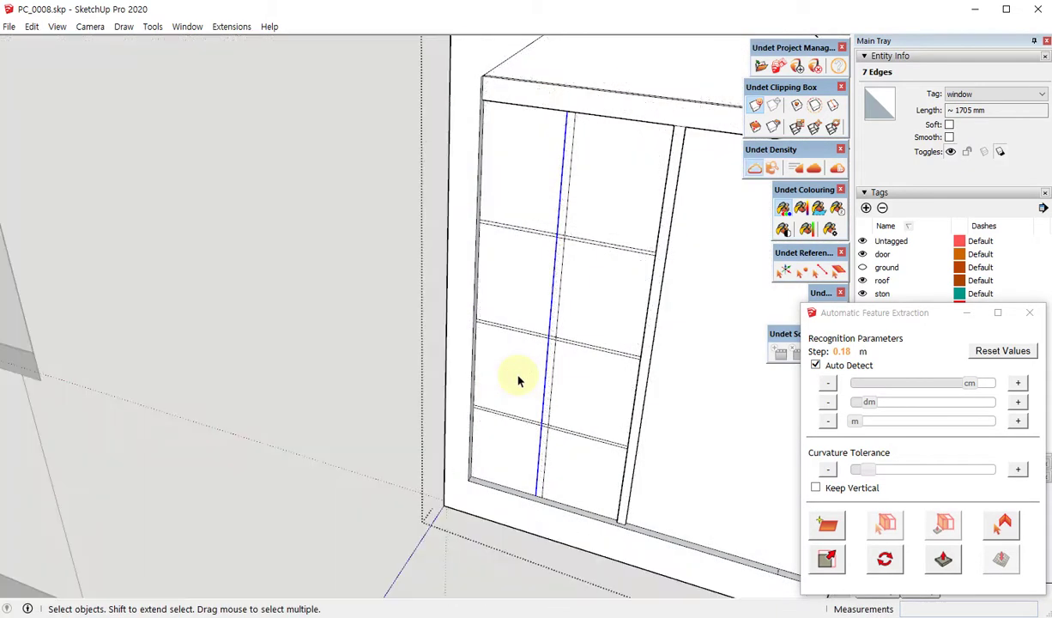
- Erase the stray edges at the glazing-bar crossings of the left sash
middle_drag(518, 380, 604, 291)
scroll(603, 292, up, 2)
scroll(559, 223, up, 3)
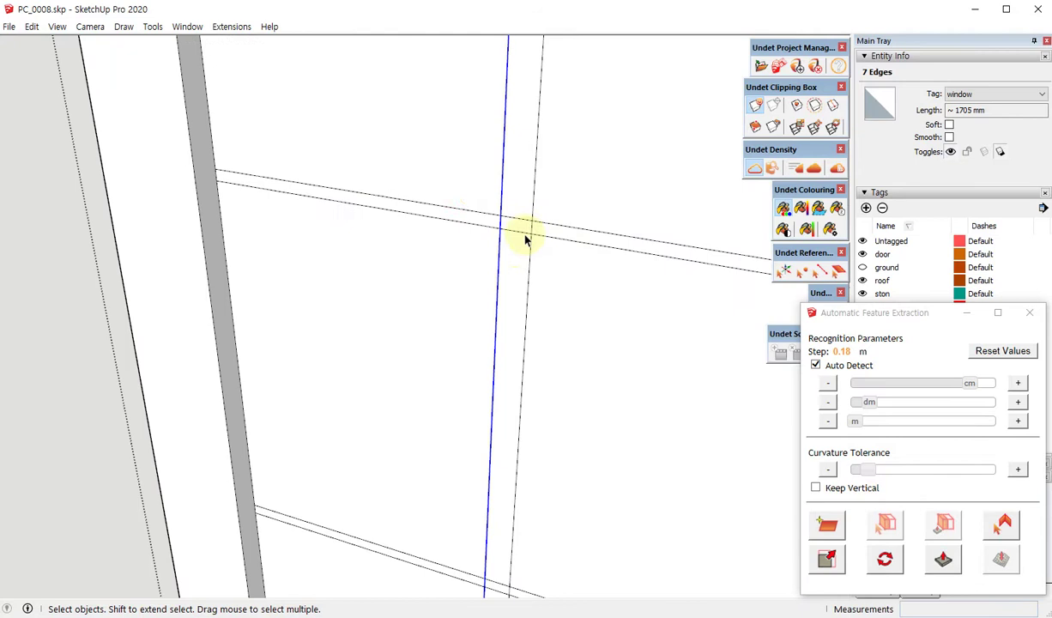
scroll(512, 273, down, 2)
click(511, 355)
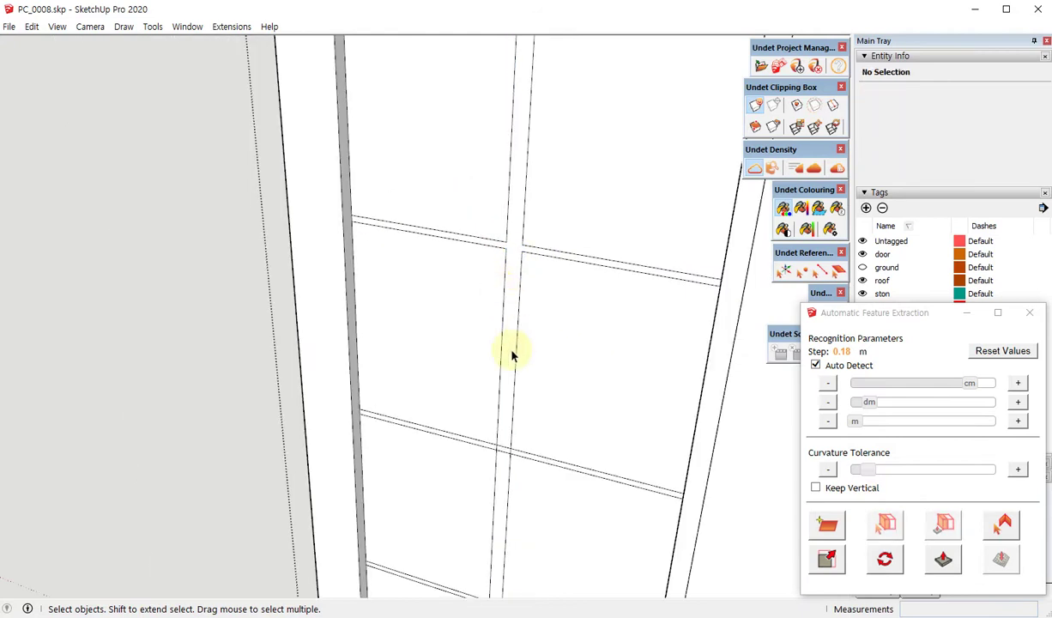
drag(457, 418, 563, 500)
scroll(564, 392, down, 2)
scroll(539, 371, up, 2)
click(504, 371)
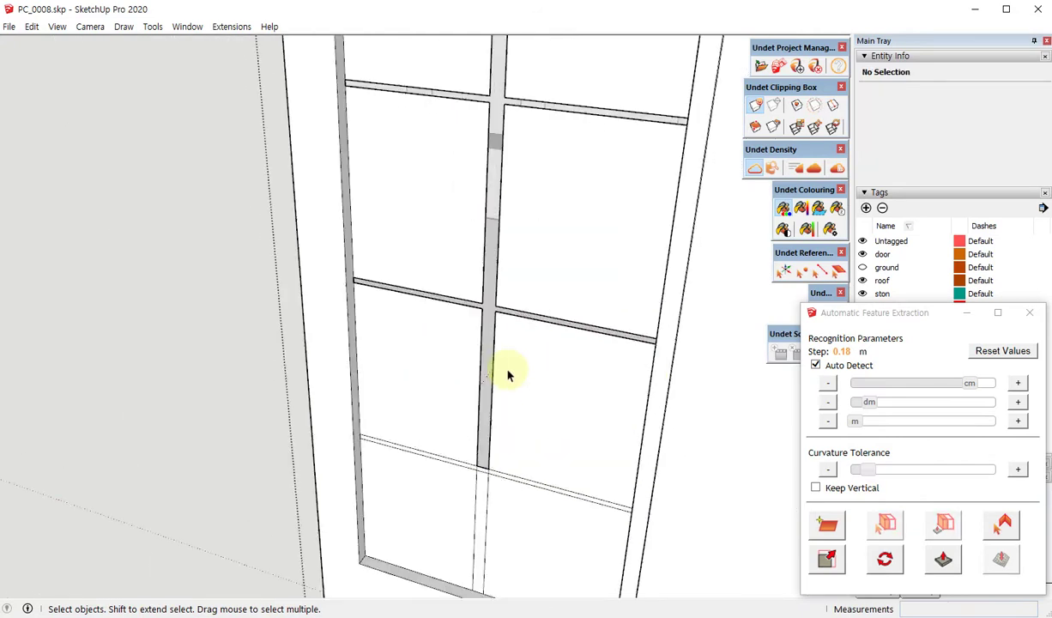
scroll(506, 304, up, 2)
key(e)
scroll(507, 303, down, 1)
scroll(477, 277, down, 1)
scroll(544, 289, down, 1)
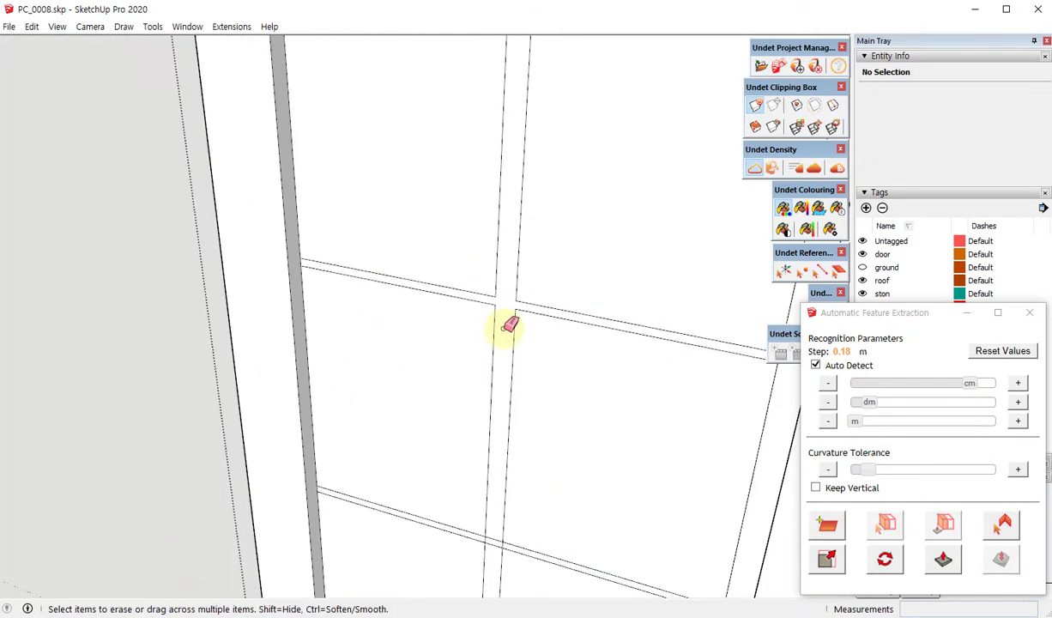
scroll(507, 317, down, 2)
scroll(498, 463, up, 3)
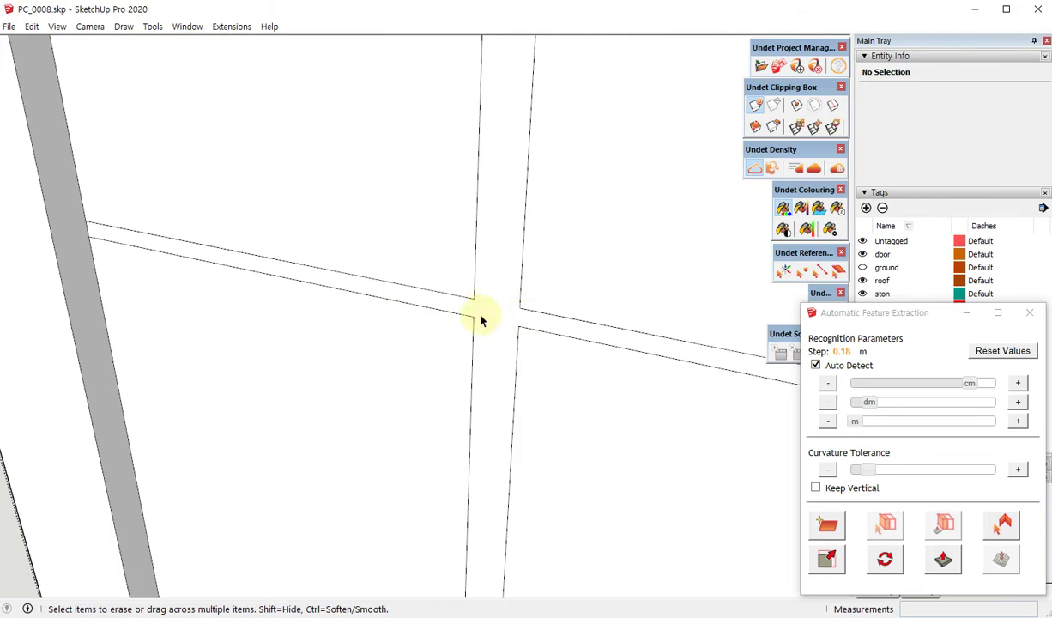
scroll(480, 320, down, 3)
- Show the point cloud again and extract the mullions from their intersection point
click(753, 169)
scroll(515, 257, up, 1)
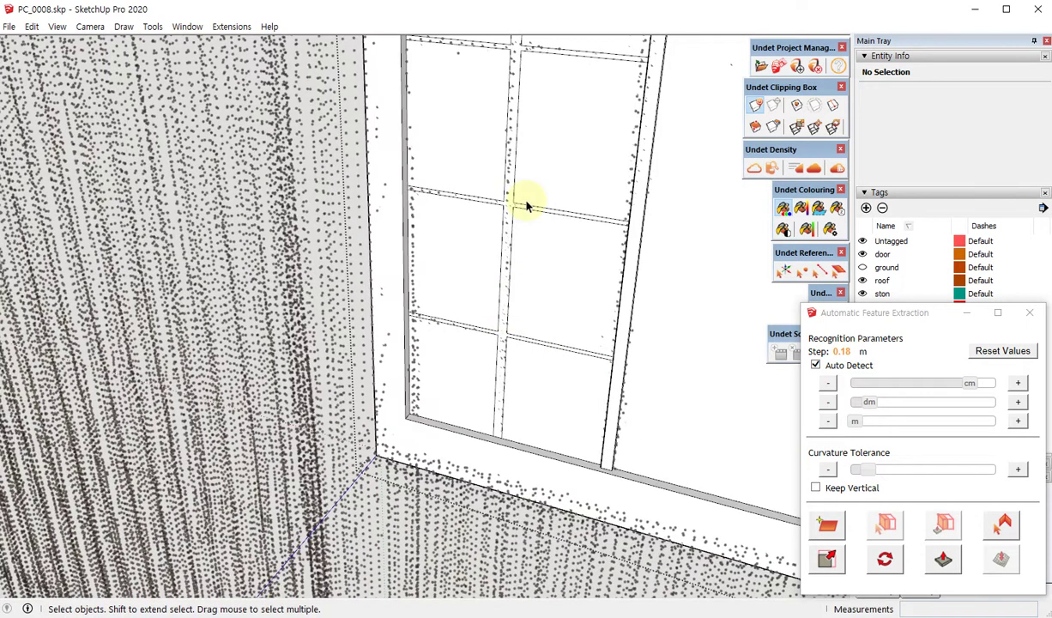
scroll(506, 210, up, 2)
click(495, 214)
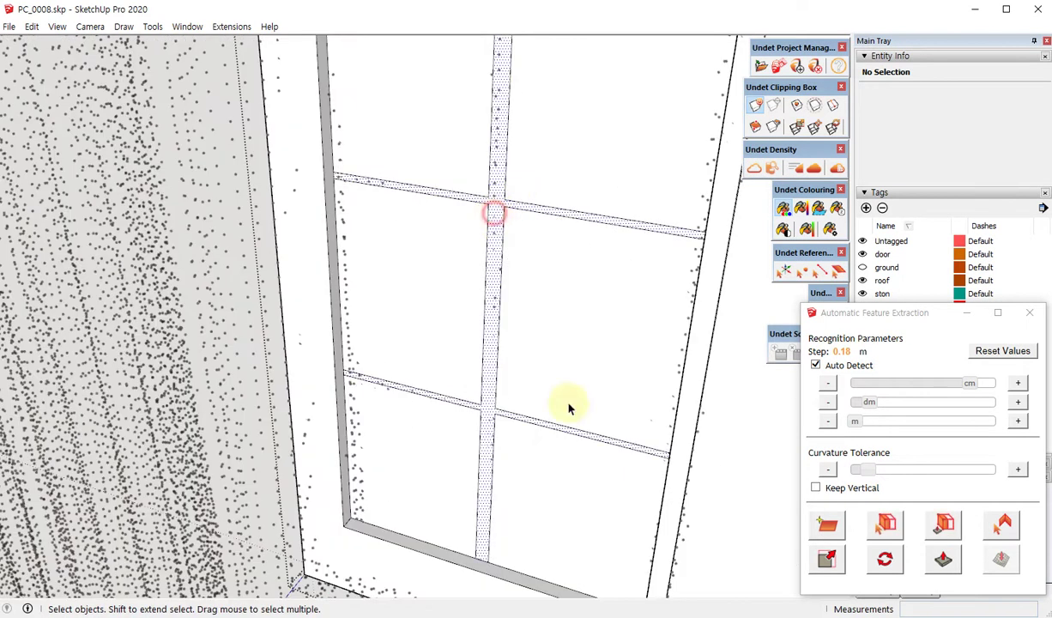
click(944, 525)
scroll(497, 197, up, 2)
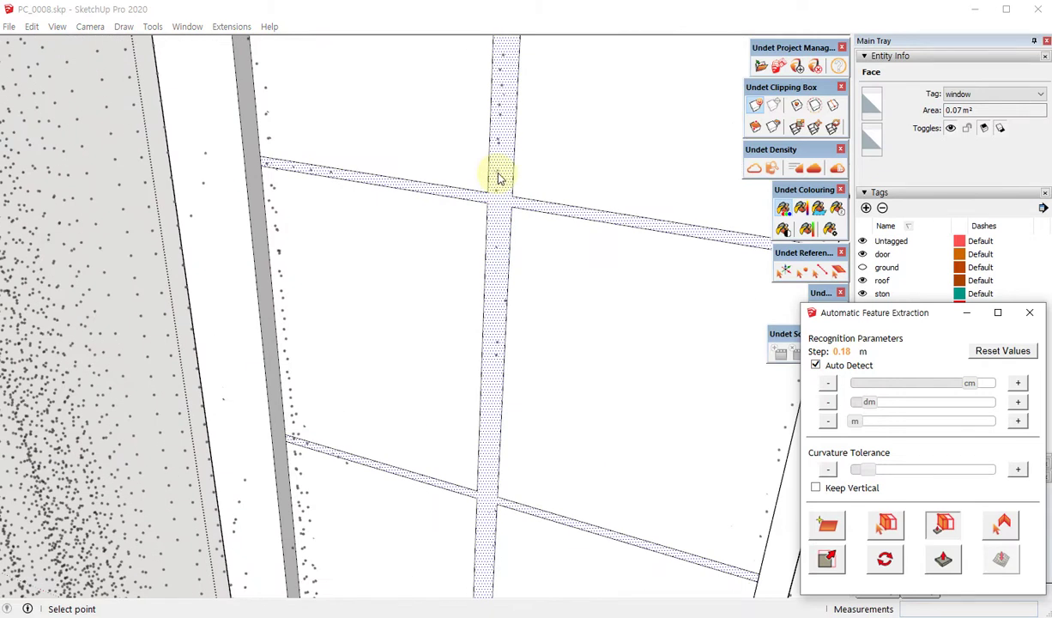
click(497, 176)
scroll(527, 394, down, 3)
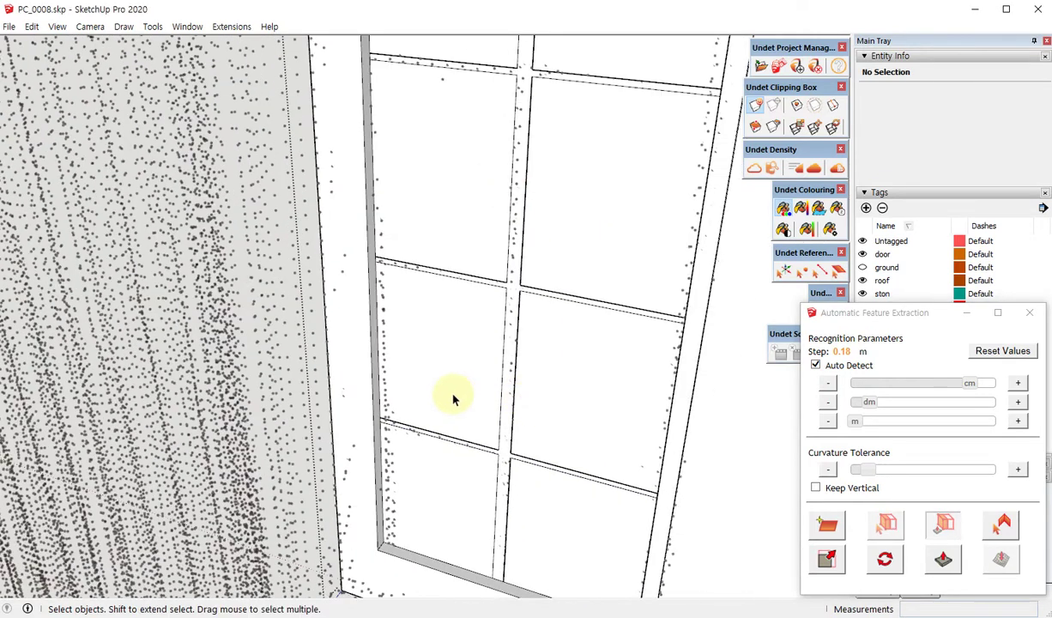
scroll(453, 397, down, 3)
middle_drag(478, 317, 521, 196)
- Select all eight small panes of the left sash and assign them the window_g tag
click(525, 163)
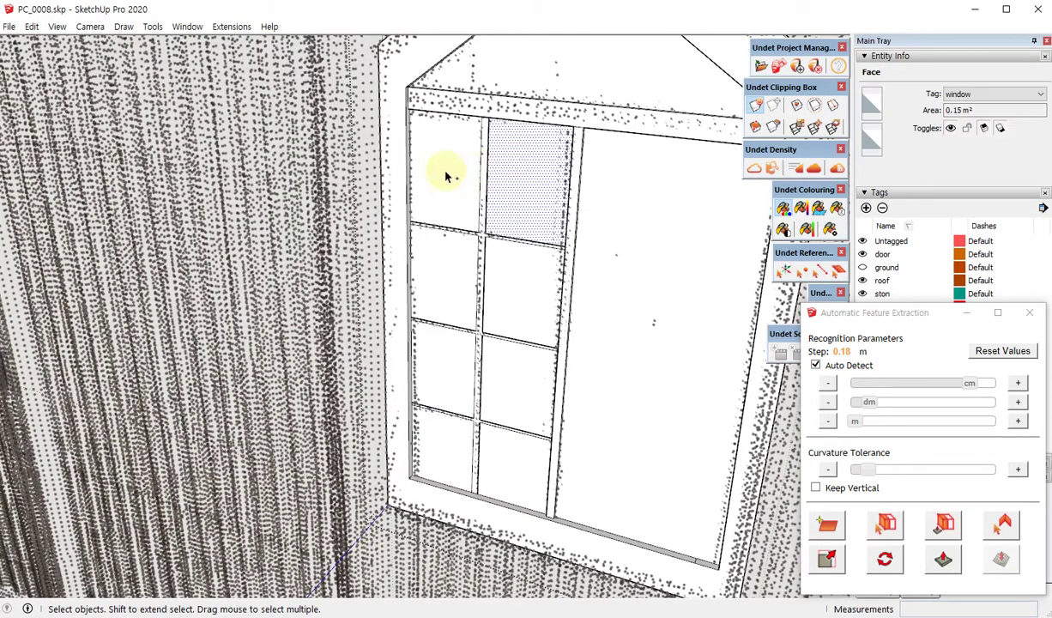
ctrl+click(445, 173)
ctrl+click(480, 283)
ctrl+click(450, 283)
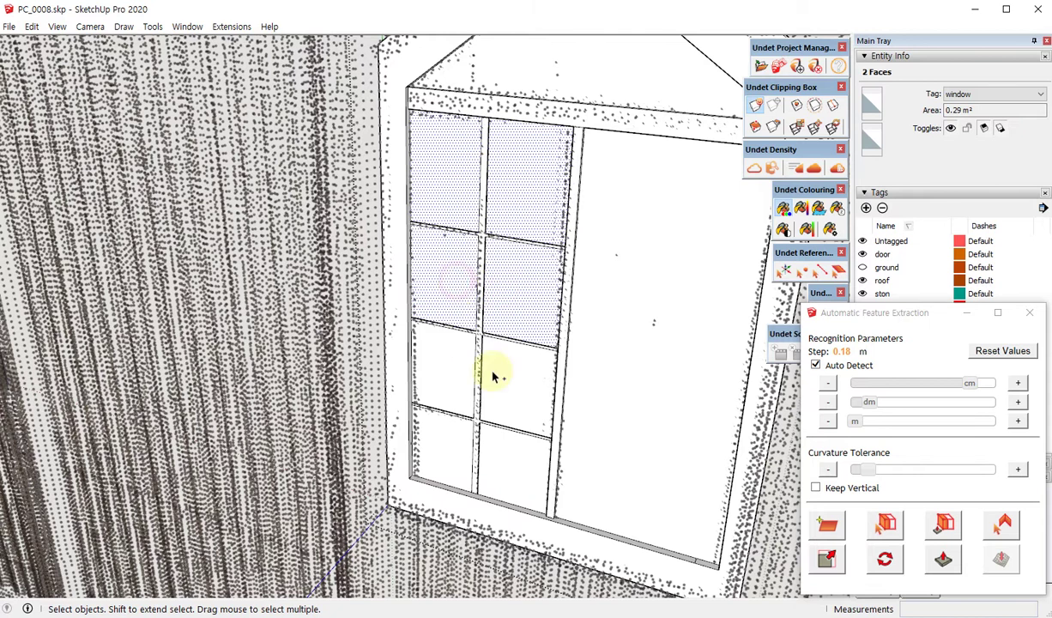
ctrl+click(489, 364)
ctrl+click(458, 364)
ctrl+click(439, 453)
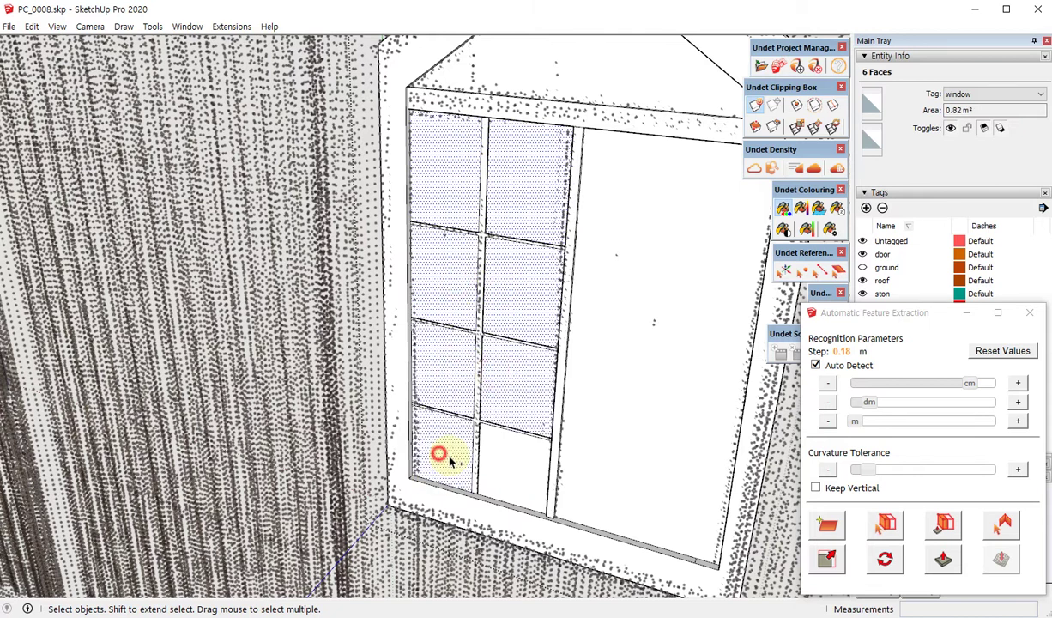
ctrl+click(500, 464)
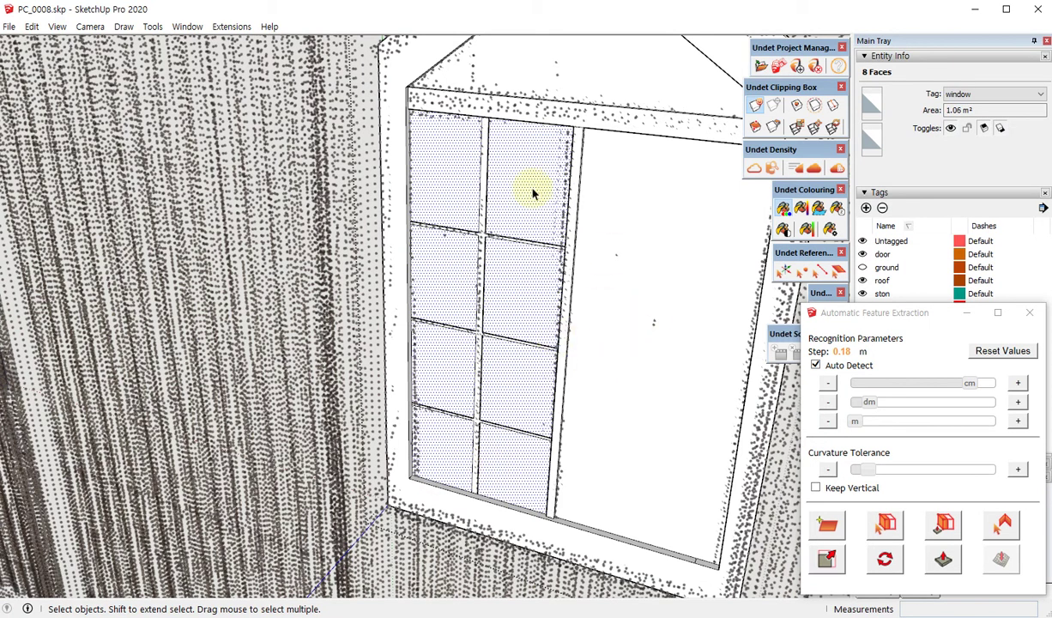
click(978, 94)
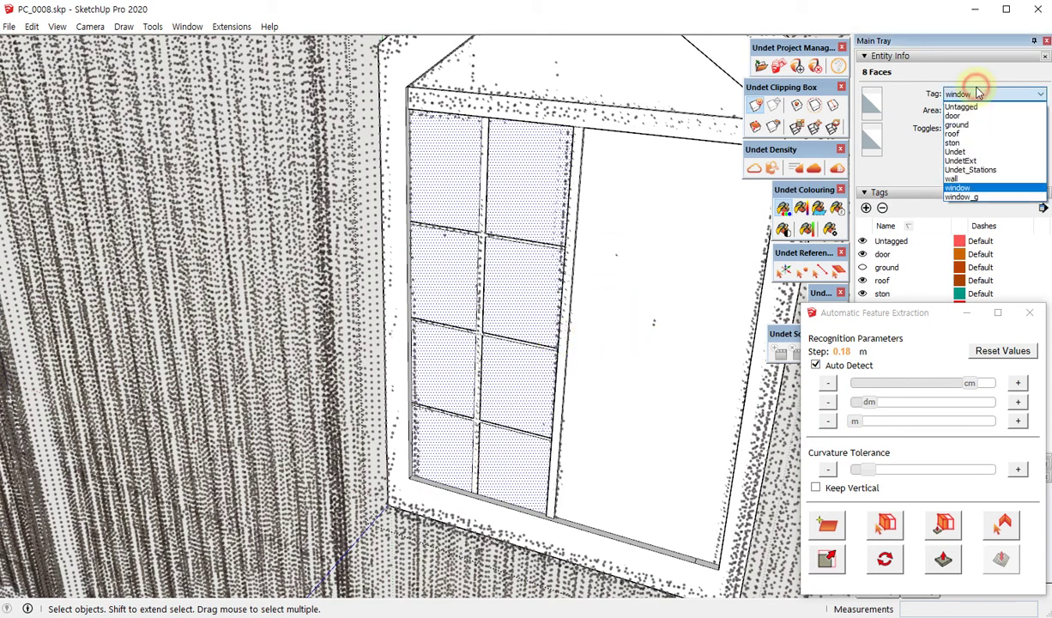
click(980, 198)
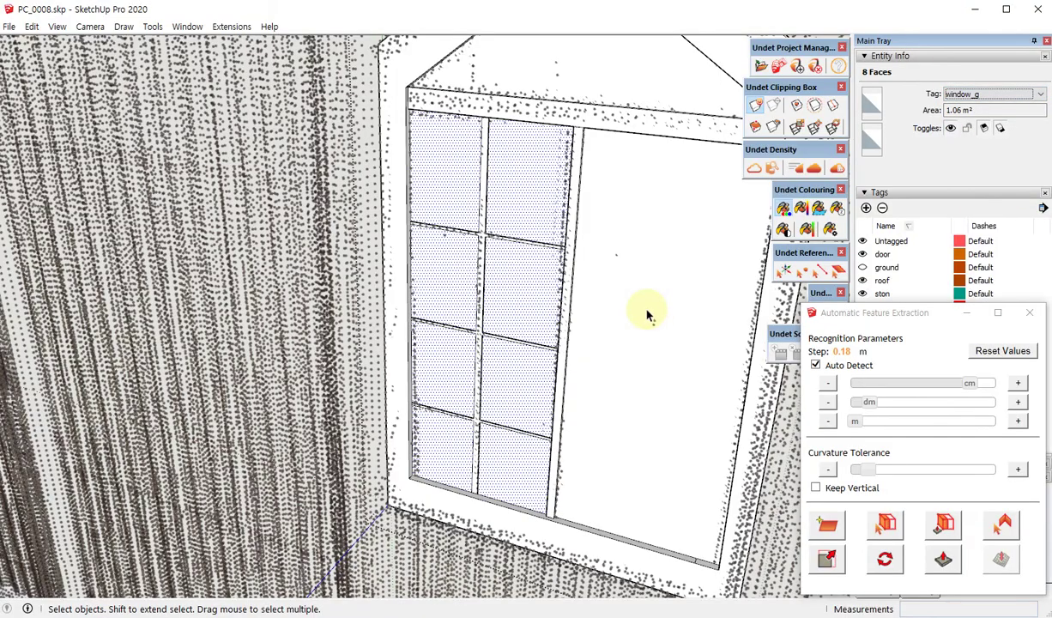
- Assign the window_g tag to the large right pane of the window
mouse_move(646, 313)
middle_down()
mouse_move(207, 289)
mouse_move(364, 219)
mouse_move(433, 206)
mouse_move(512, 240)
mouse_move(465, 286)
mouse_move(385, 302)
middle_up()
scroll(500, 258, down, 3)
scroll(383, 302, up, 2)
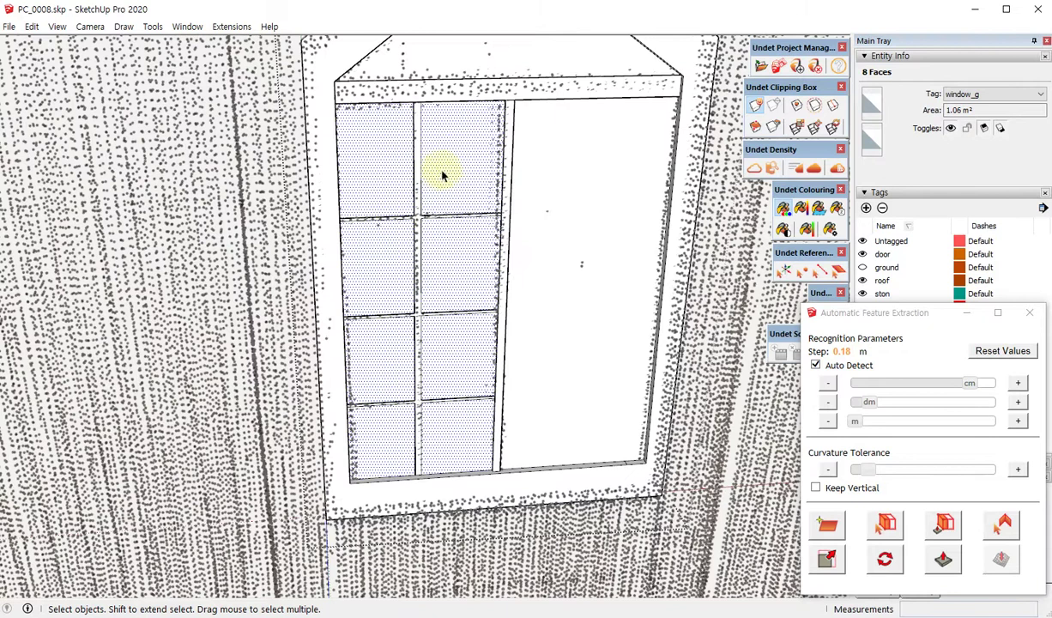
click(566, 193)
middle_drag(567, 197, 611, 214)
click(988, 97)
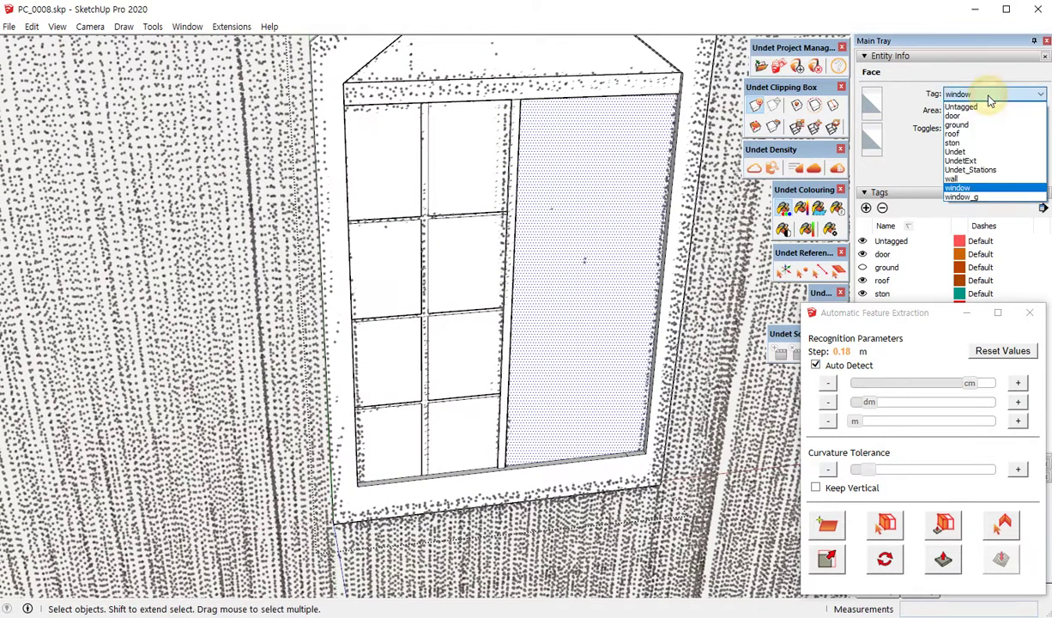
click(959, 196)
middle_drag(480, 214, 343, 215)
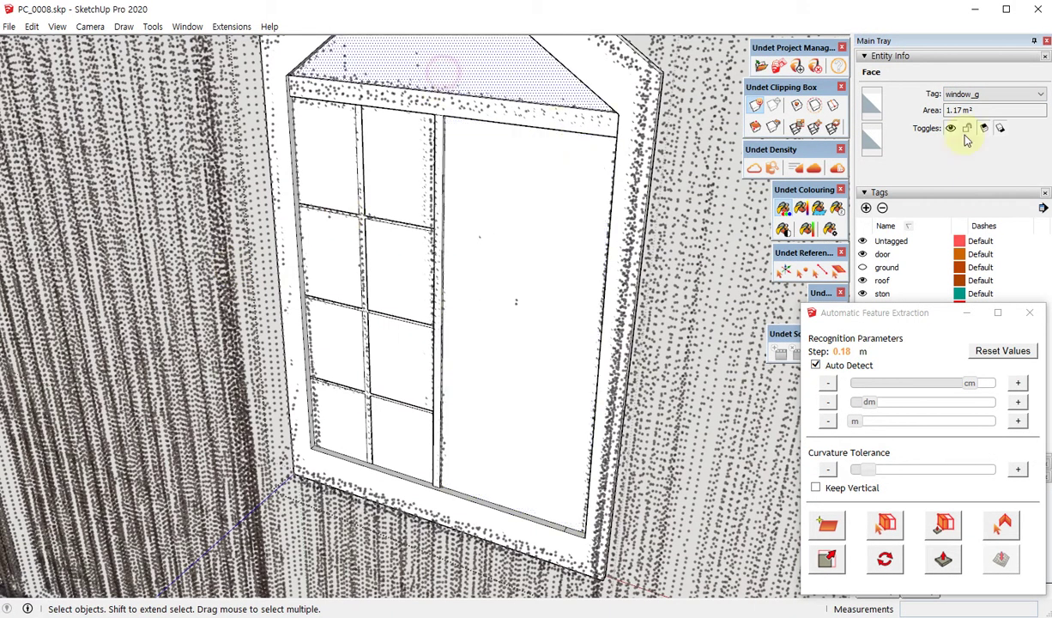
click(991, 97)
click(959, 196)
mouse_move(458, 297)
middle_down()
mouse_move(462, 328)
mouse_move(517, 309)
middle_up()
scroll(517, 308, down, 3)
click(497, 242)
scroll(575, 235, down, 3)
- Close the Automatic Feature Extraction window and add a new tag named molding
scroll(486, 290, down, 3)
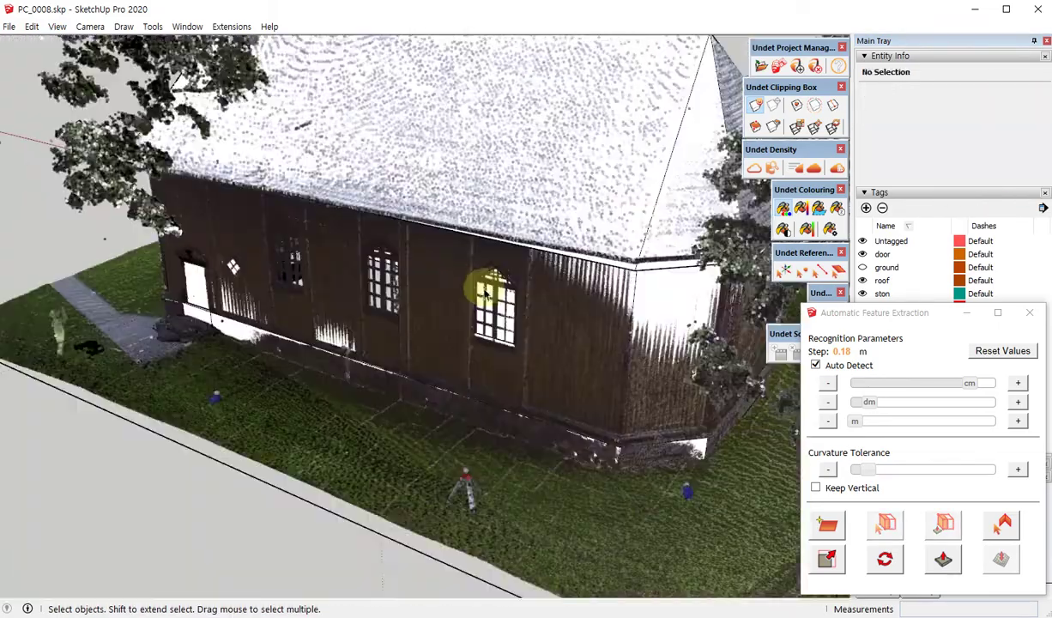
scroll(480, 309, down, 3)
mouse_move(481, 307)
middle_down()
mouse_move(479, 230)
mouse_move(500, 423)
middle_up()
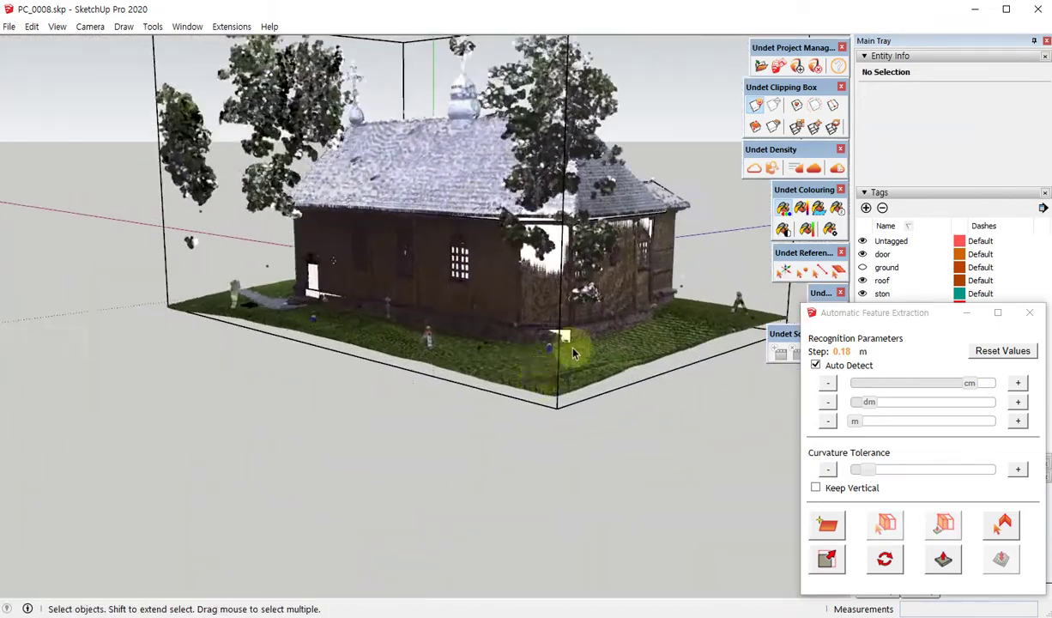
click(1032, 316)
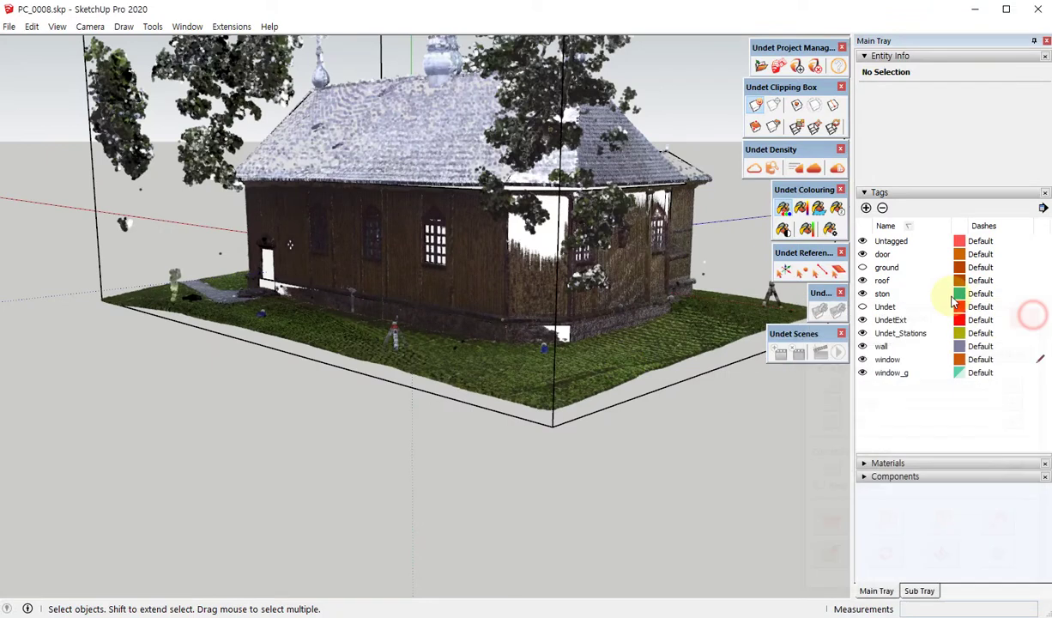
click(865, 208)
text(molding)
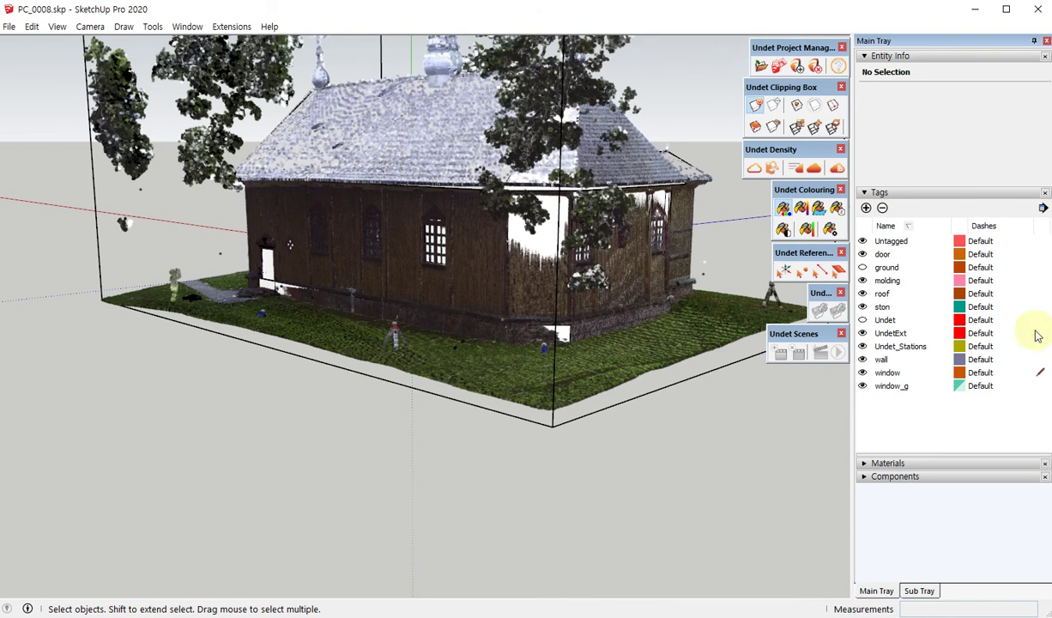
click(1039, 280)
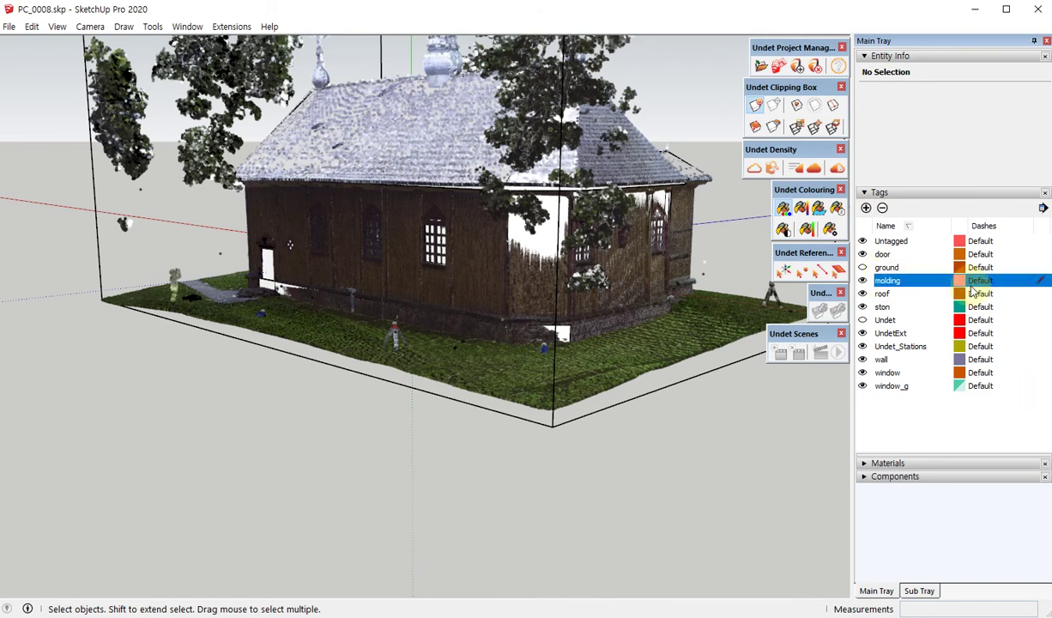
middle_drag(643, 269, 552, 289)
scroll(451, 328, up, 3)
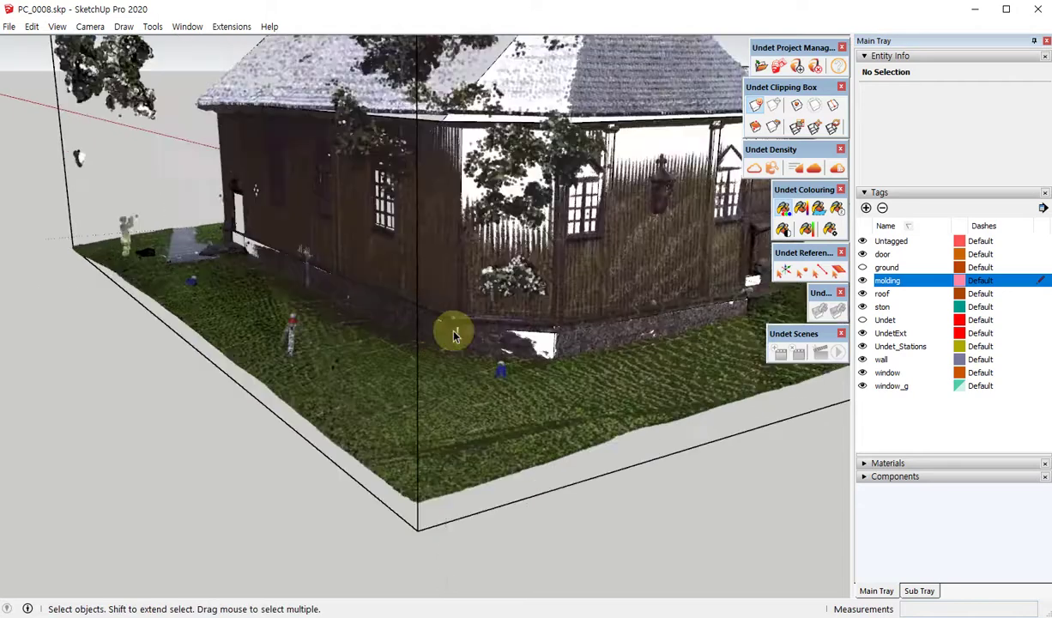
scroll(451, 312, up, 4)
scroll(454, 323, up, 3)
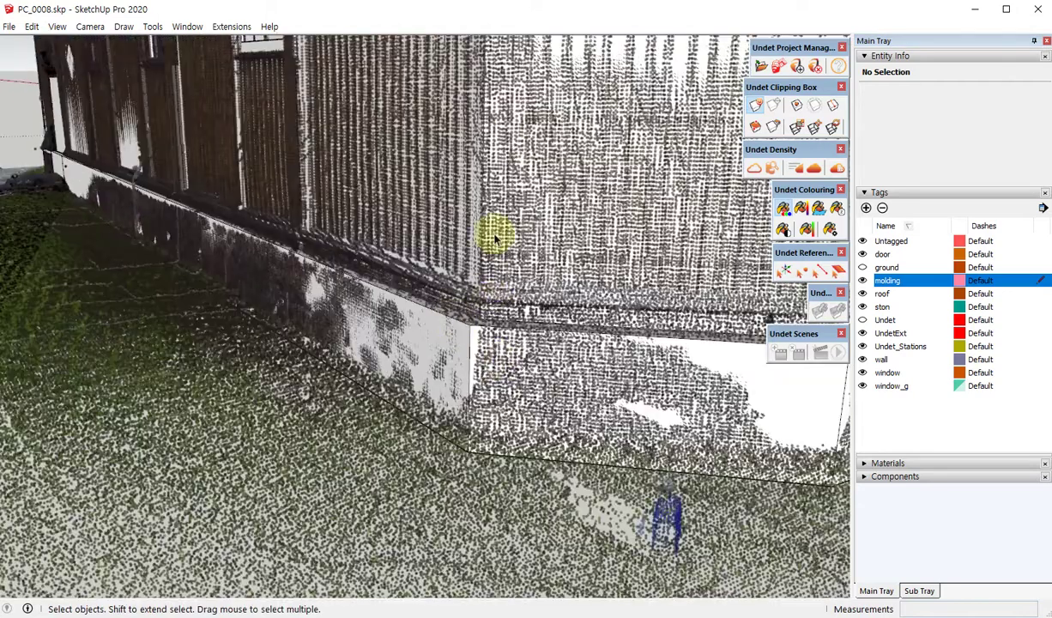
mouse_move(582, 341)
middle_down()
mouse_move(336, 272)
mouse_move(350, 268)
middle_up()
mouse_move(418, 270)
middle_down()
mouse_move(312, 299)
mouse_move(118, 299)
middle_up()
scroll(527, 307, down, 5)
mouse_move(527, 307)
middle_down()
mouse_move(625, 312)
mouse_move(531, 306)
middle_up()
scroll(622, 335, up, 4)
scroll(622, 300, up, 3)
scroll(583, 338, down, 3)
scroll(348, 329, down, 4)
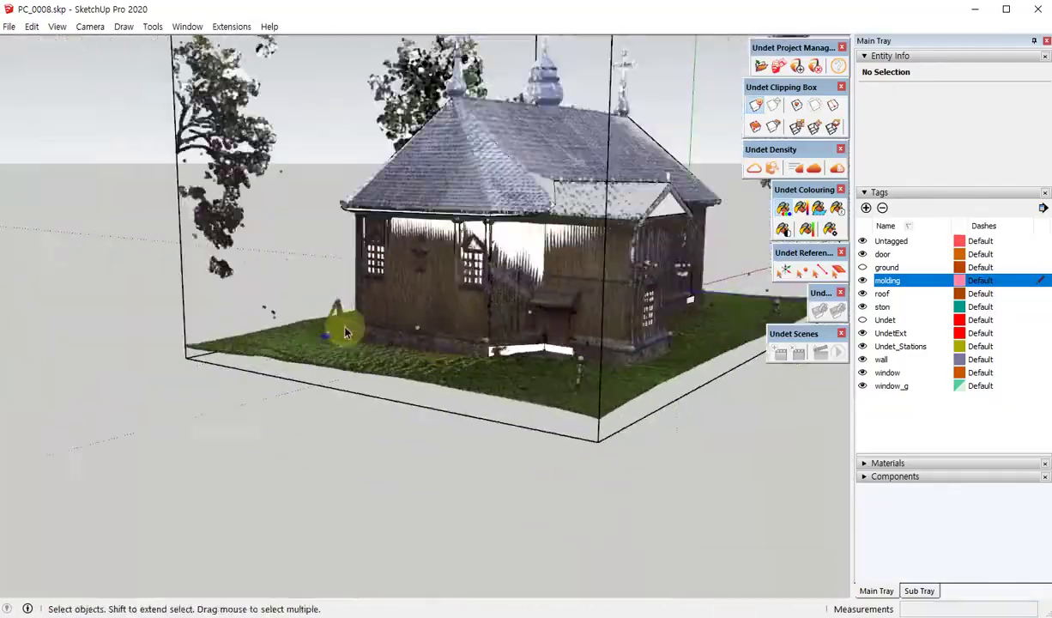
middle_drag(348, 328, 699, 359)
scroll(358, 335, up, 4)
scroll(358, 335, down, 3)
middle_drag(263, 261, 503, 290)
scroll(350, 274, down, 3)
middle_drag(350, 274, 636, 346)
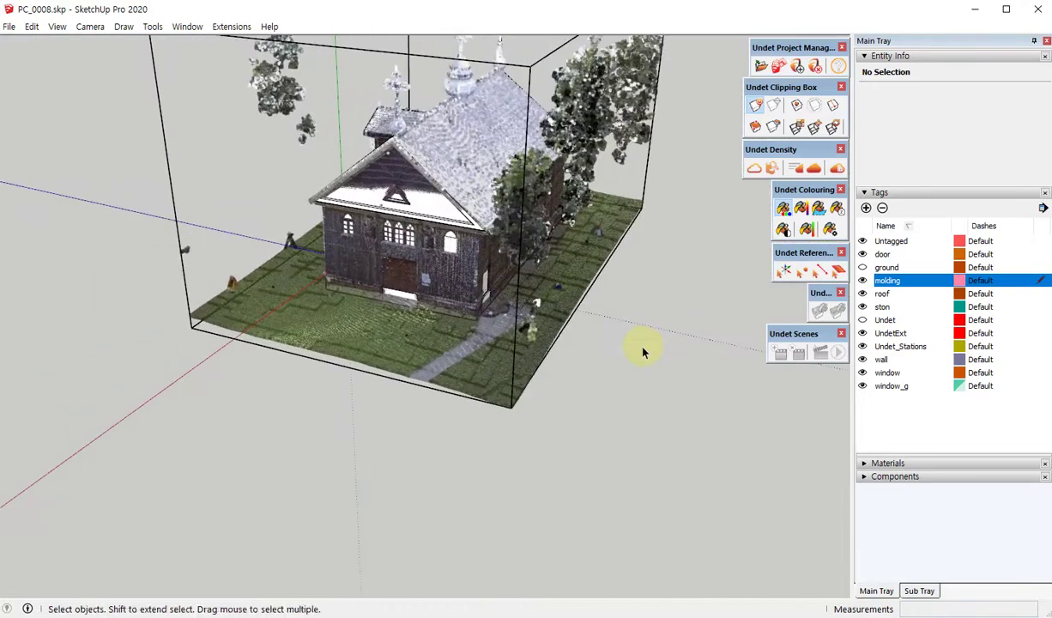
mouse_move(445, 289)
middle_down()
mouse_move(369, 305)
mouse_move(465, 263)
mouse_move(152, 237)
mouse_move(335, 270)
mouse_move(295, 294)
middle_up()
scroll(369, 305, up, 3)
scroll(369, 305, up, 3)
scroll(374, 300, up, 2)
scroll(364, 333, down, 3)
scroll(296, 294, down, 5)
key(F2)
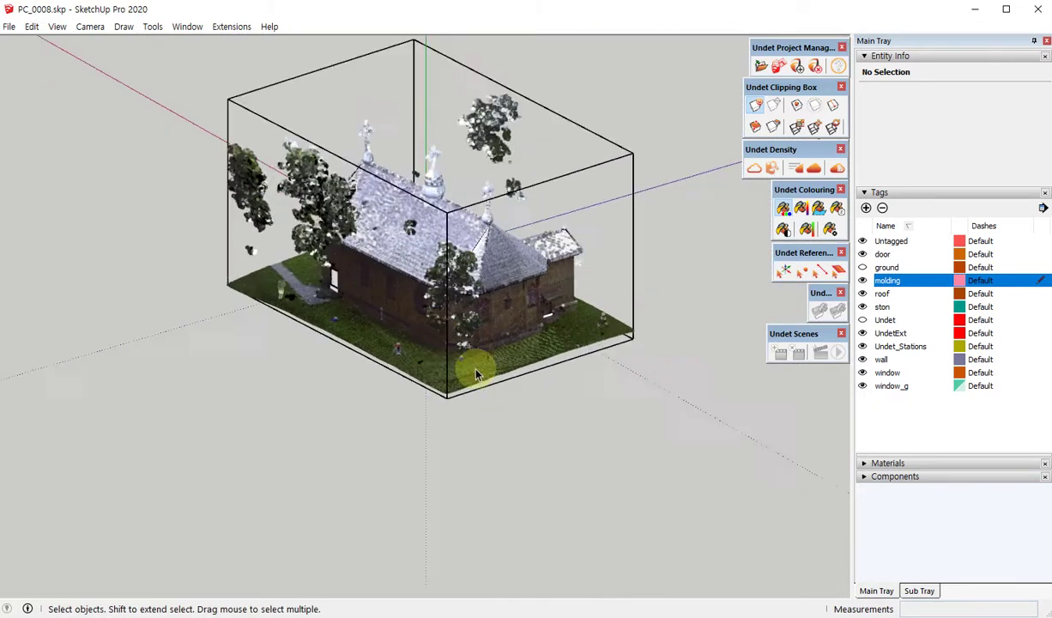
scroll(384, 365, up, 4)
scroll(458, 263, up, 1)
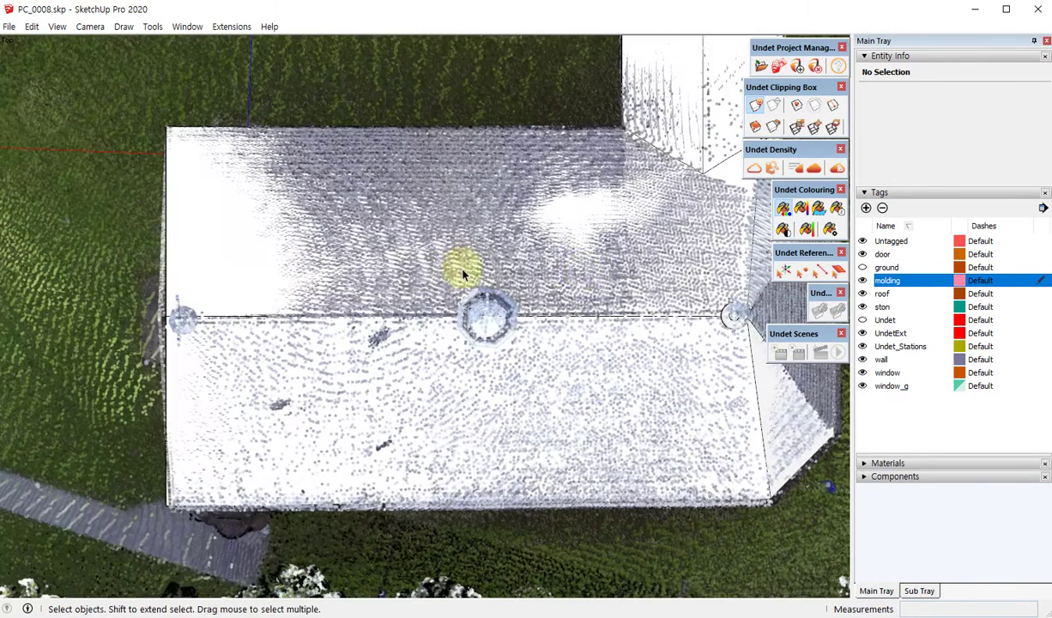
scroll(568, 292, down, 3)
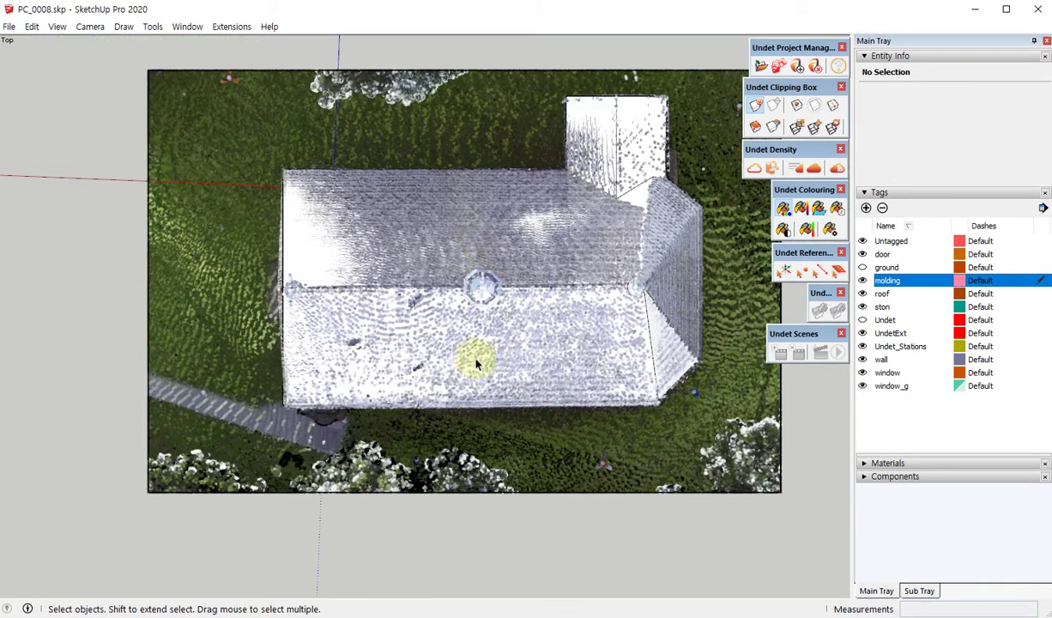
mouse_move(472, 357)
middle_down()
mouse_move(650, 152)
mouse_move(437, 230)
middle_up()
scroll(436, 229, down, 2)
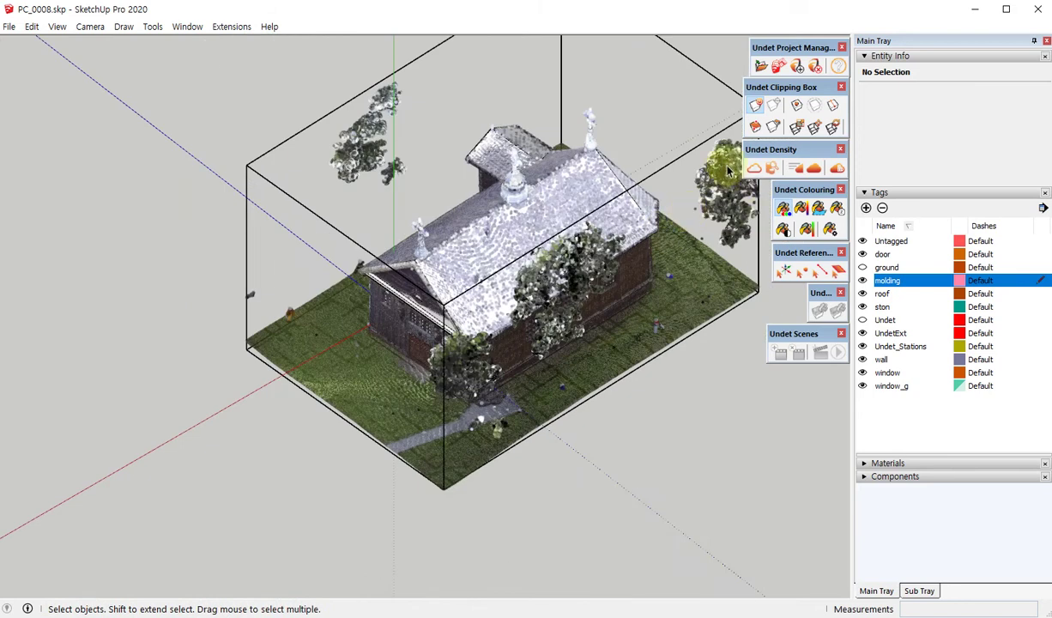
- Narrow the clipping box along the red axis to a thin slice across the church
click(796, 127)
drag(343, 328, 416, 324)
key(F2)
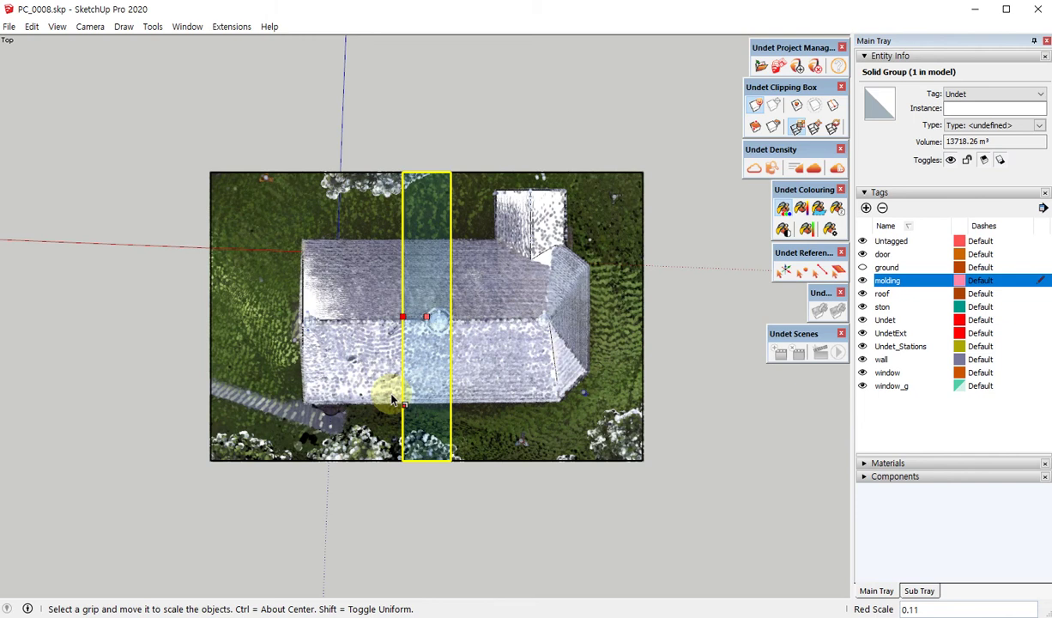
mouse_move(395, 376)
middle_down()
mouse_move(606, 216)
mouse_move(541, 246)
middle_up()
scroll(486, 269, down, 2)
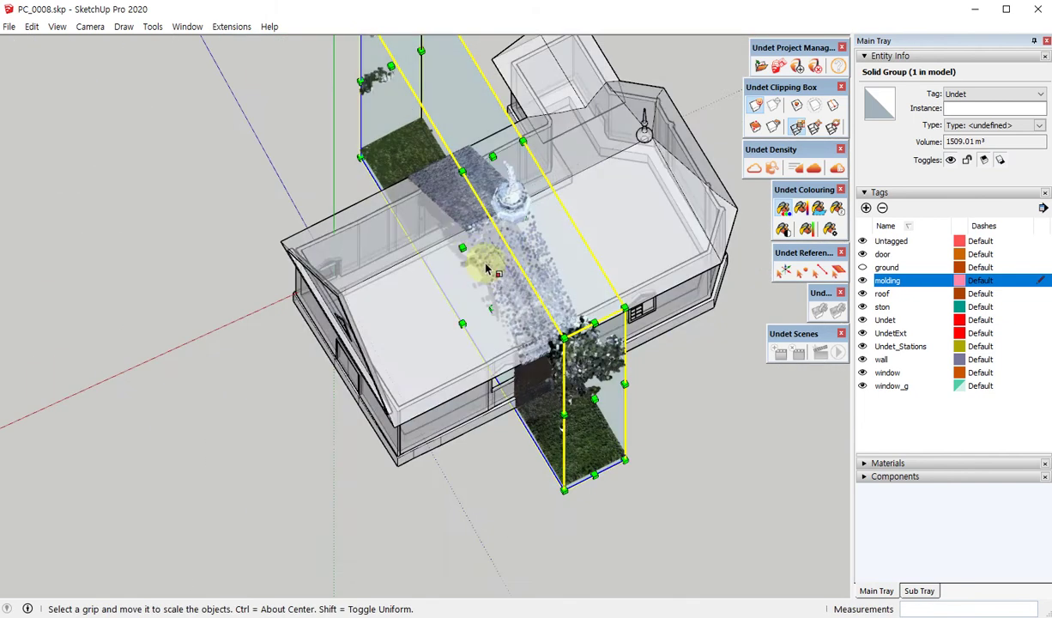
drag(462, 248, 463, 254)
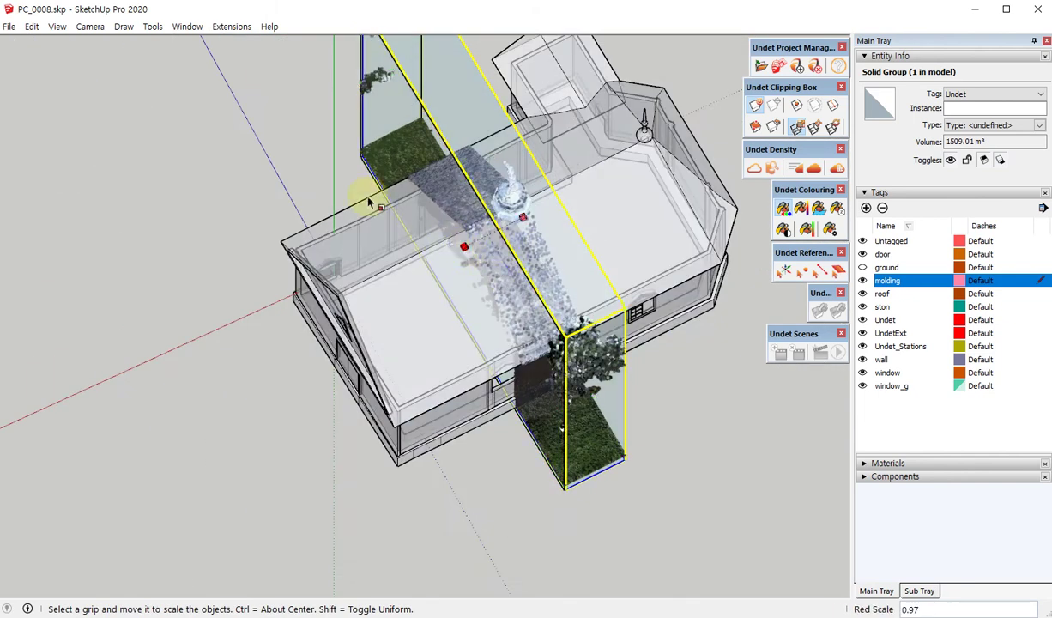
key(F2)
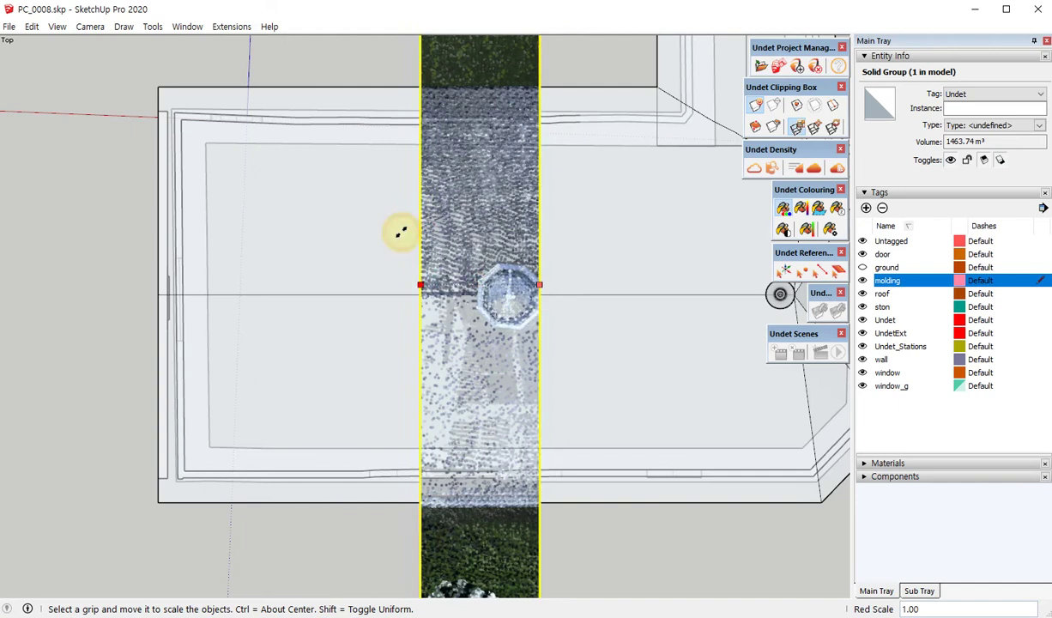
click(411, 476)
key(F1)
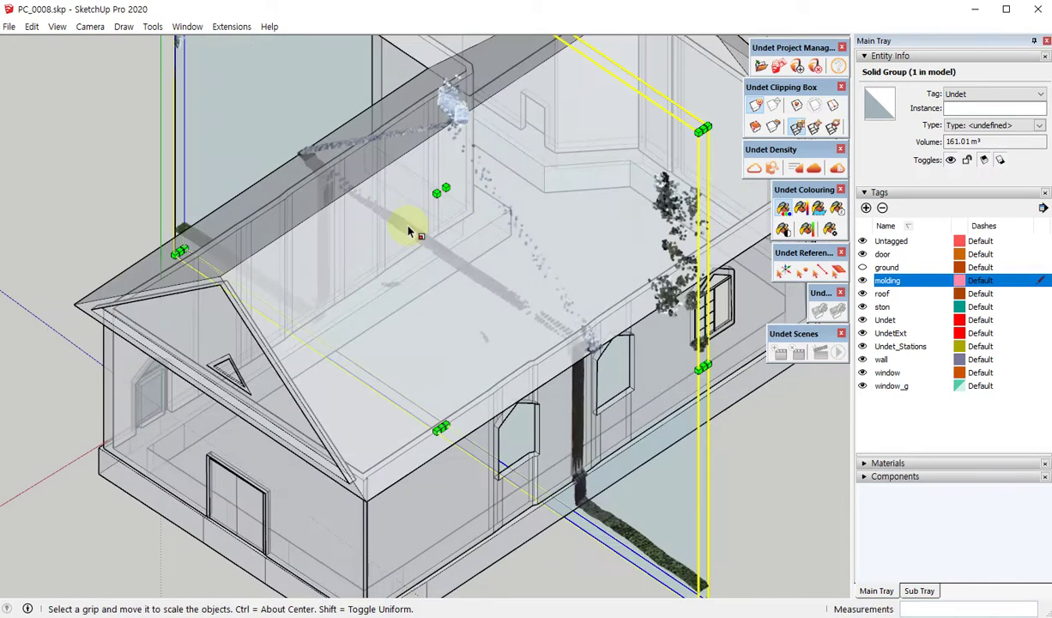
scroll(410, 232, up, 10)
key(space)
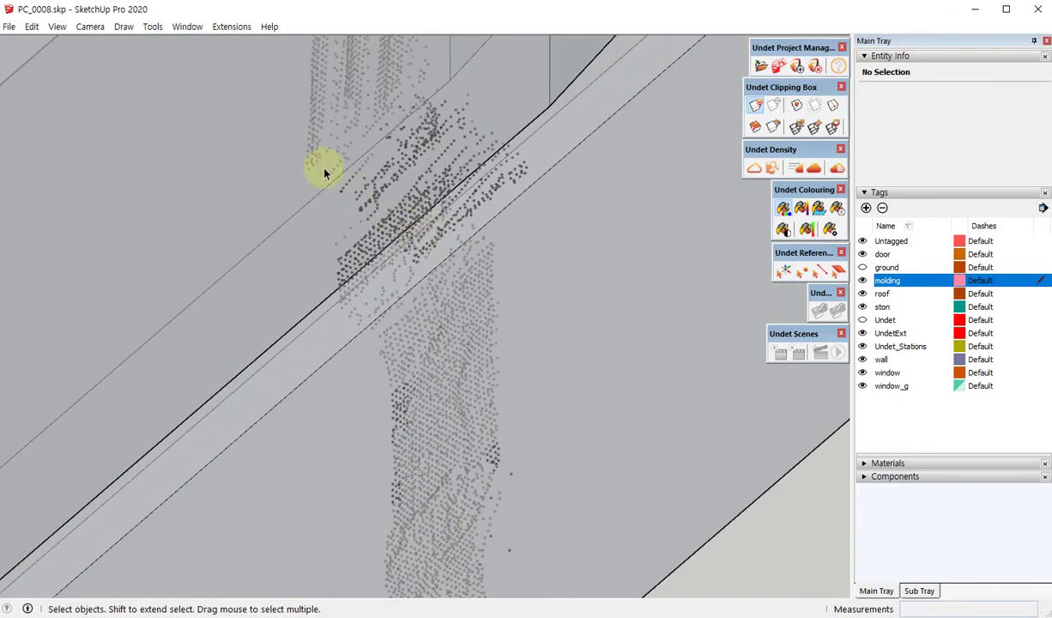
- Switch to Right view, hide the modelled house geometry, and zoom into the eave profile
scroll(532, 310, down, 4)
scroll(537, 352, down, 4)
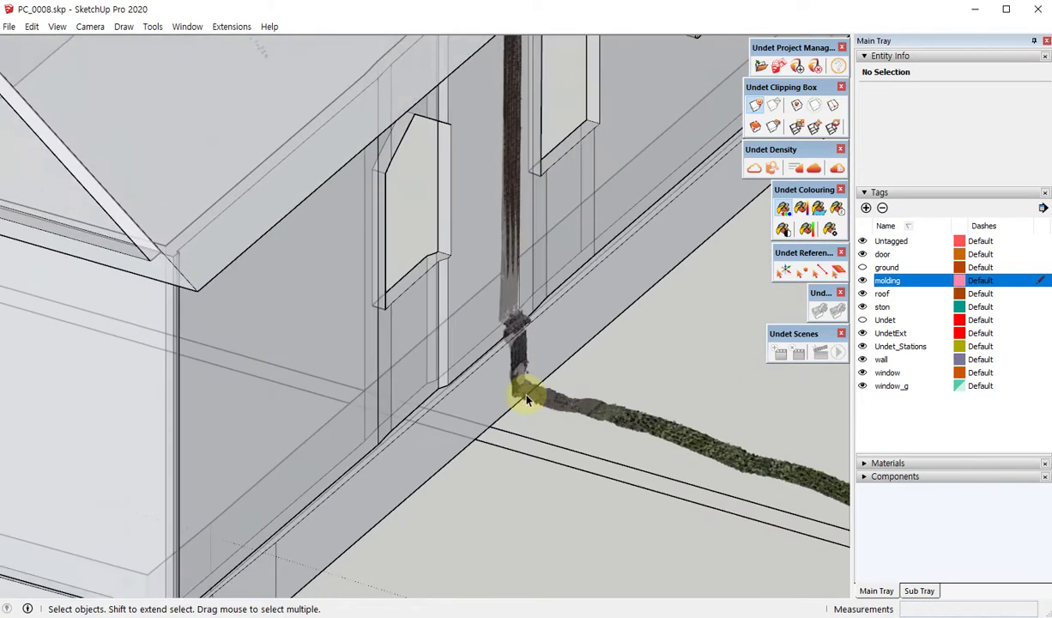
scroll(521, 395, down, 4)
middle_drag(514, 375, 568, 306)
key(f)
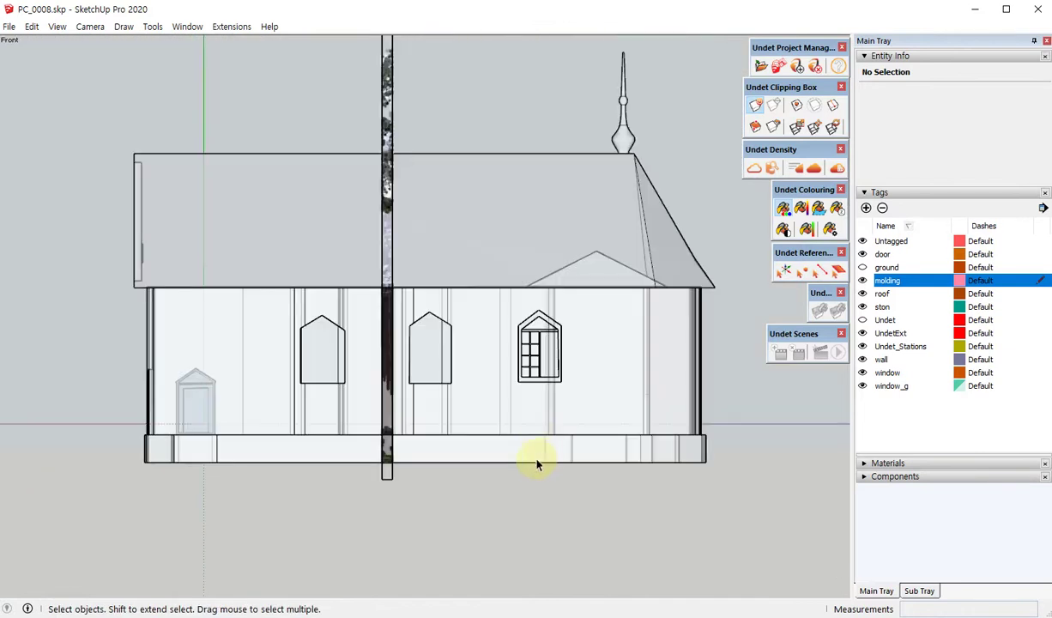
key(r)
scroll(399, 341, down, 3)
scroll(246, 216, up, 2)
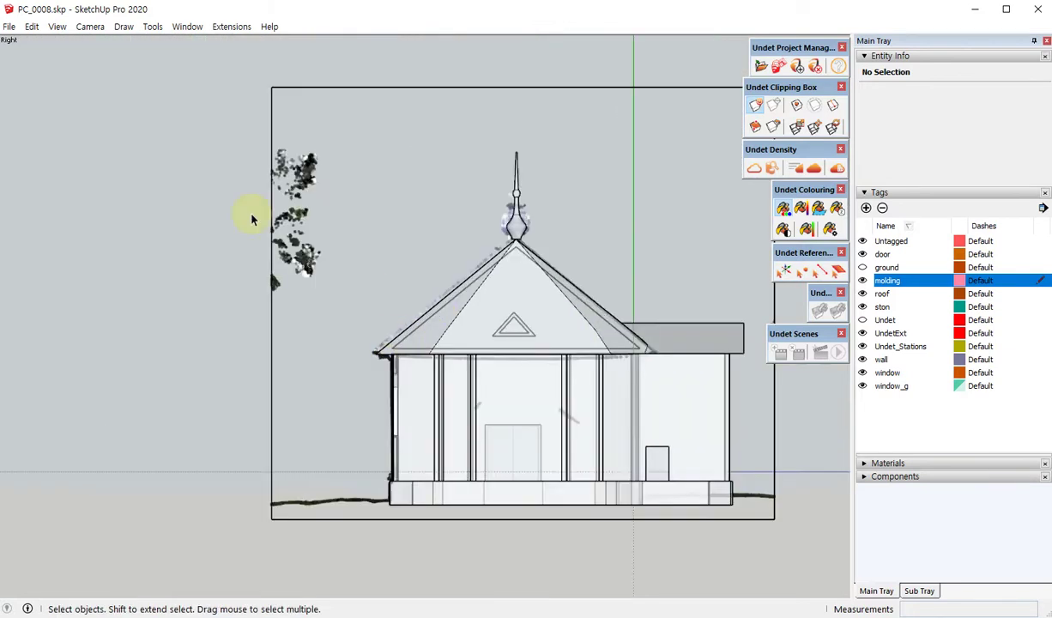
scroll(324, 242, down, 2)
drag(179, 126, 662, 495)
key(Delete)
scroll(274, 369, up, 3)
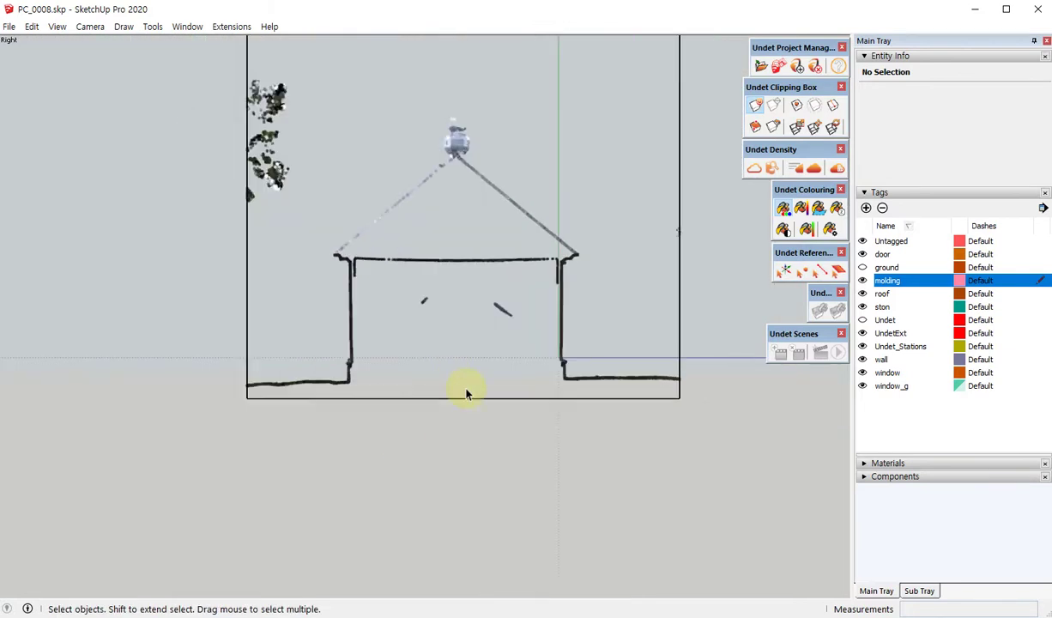
scroll(600, 373, up, 3)
scroll(549, 339, up, 2)
scroll(506, 283, up, 2)
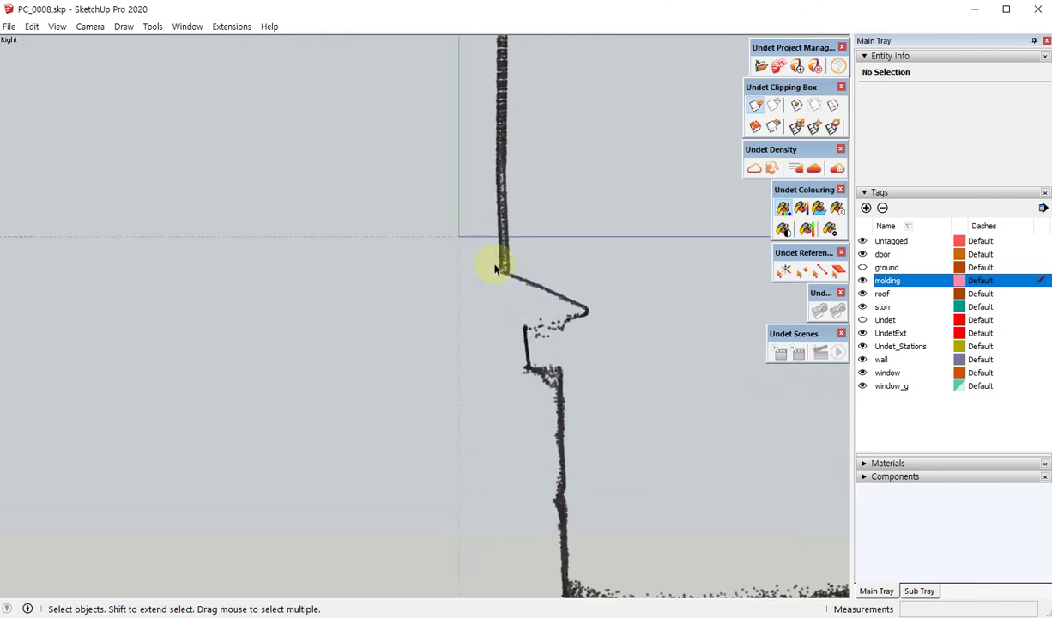
scroll(545, 326, up, 2)
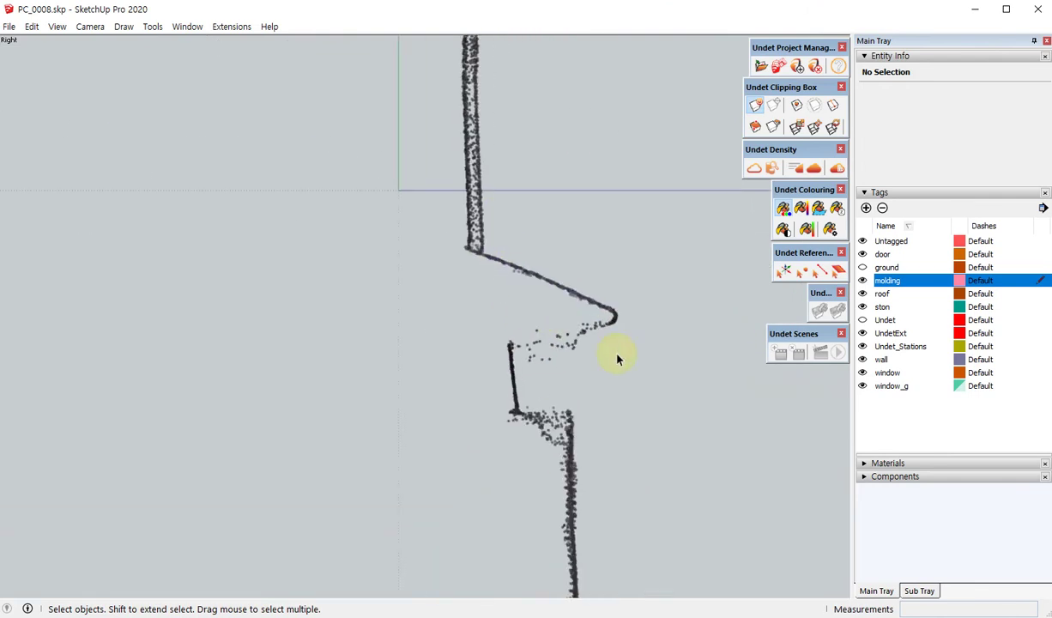
- Trace the eave line over the point cloud with a rounded two-point arc at its tip
click(465, 247)
scroll(540, 270, up, 2)
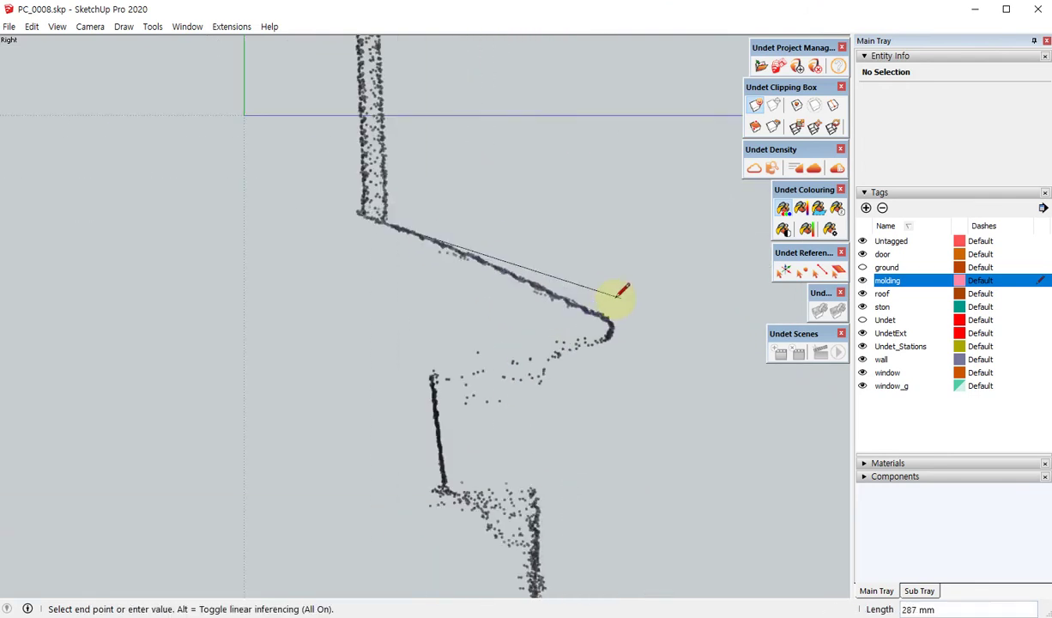
scroll(609, 309, up, 2)
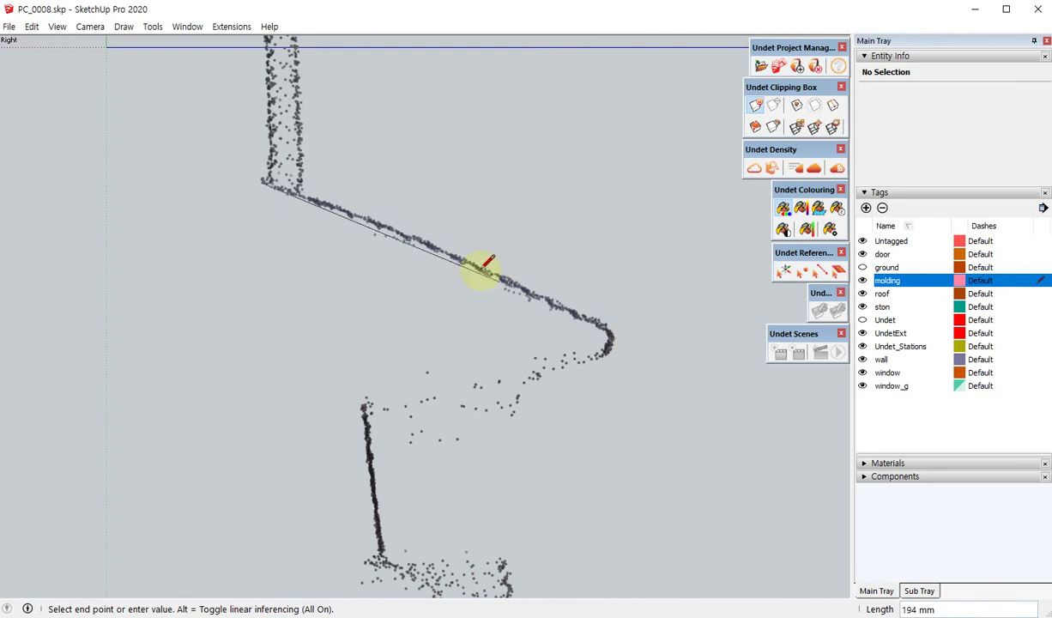
key(a)
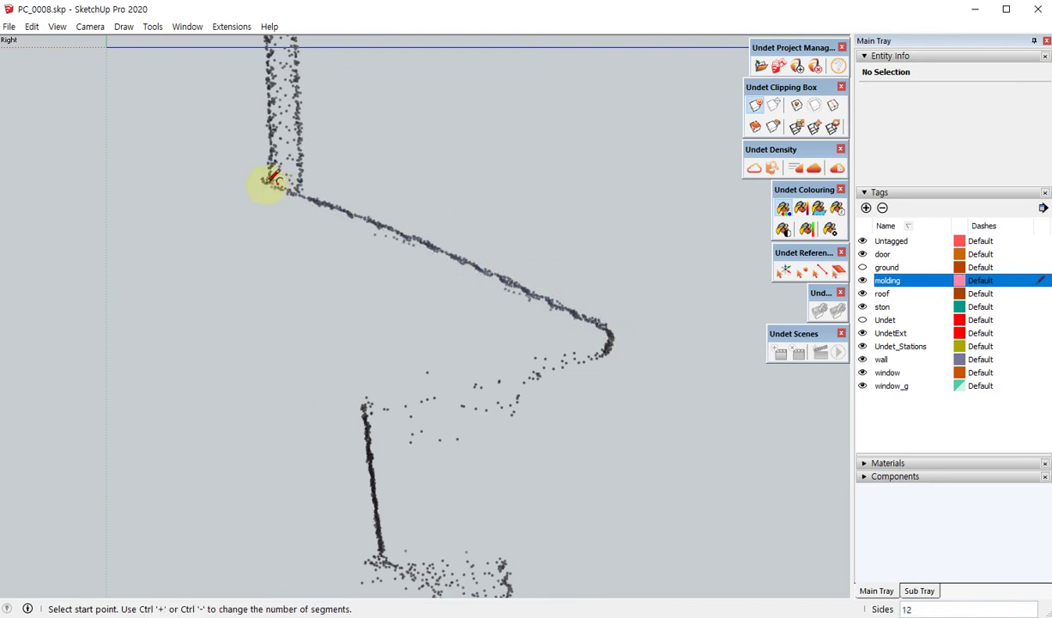
drag(271, 180, 604, 329)
click(606, 334)
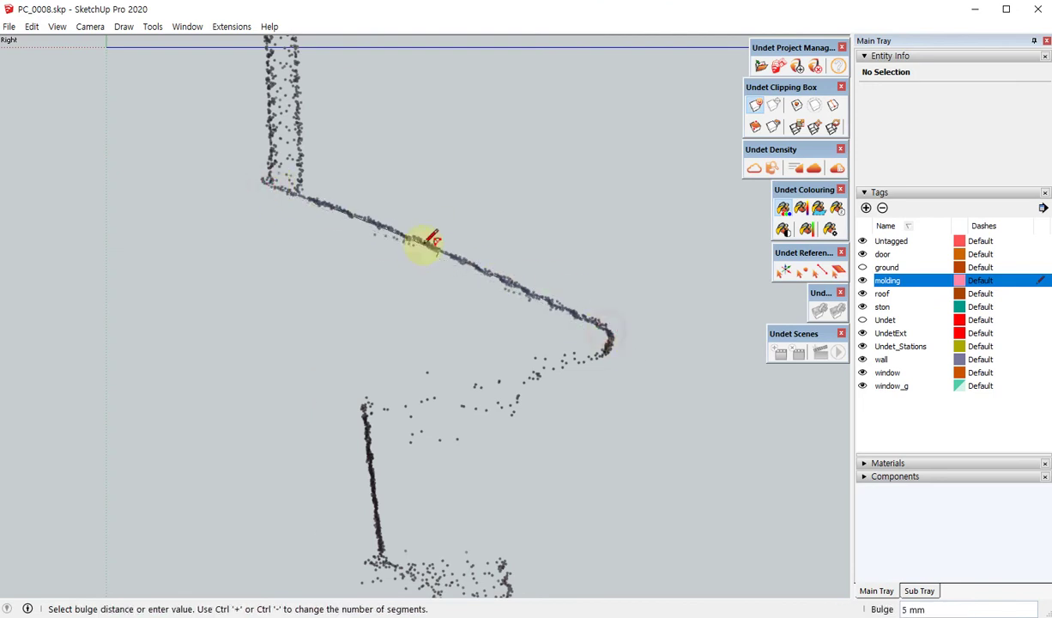
click(452, 253)
scroll(626, 326, up, 2)
click(612, 312)
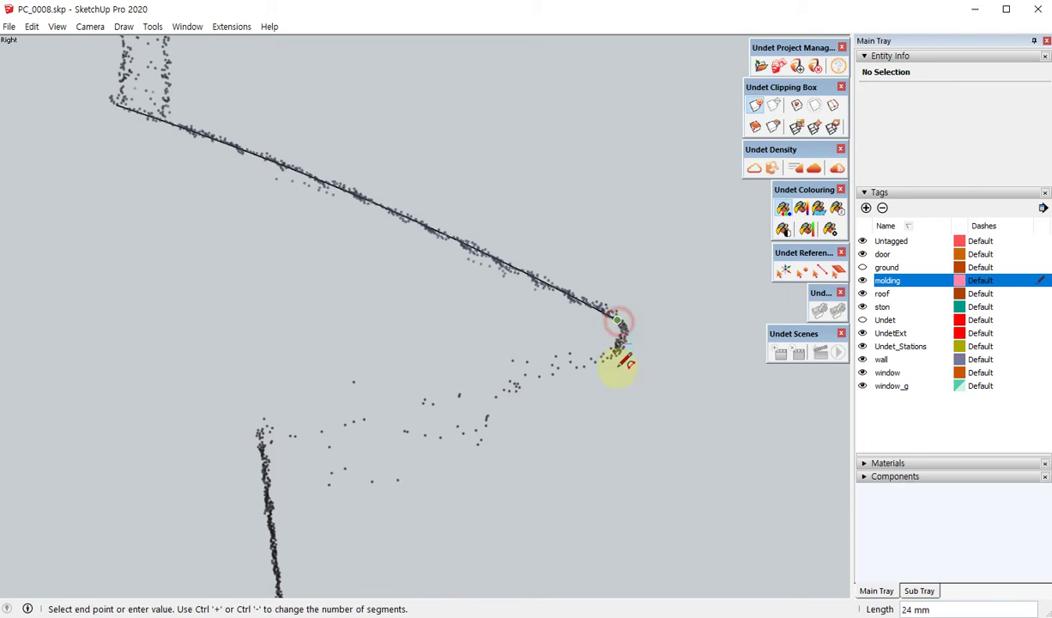
mouse_move(615, 360)
middle_down()
mouse_move(599, 313)
mouse_move(486, 374)
middle_up()
click(607, 331)
click(619, 333)
click(620, 333)
key(Escape)
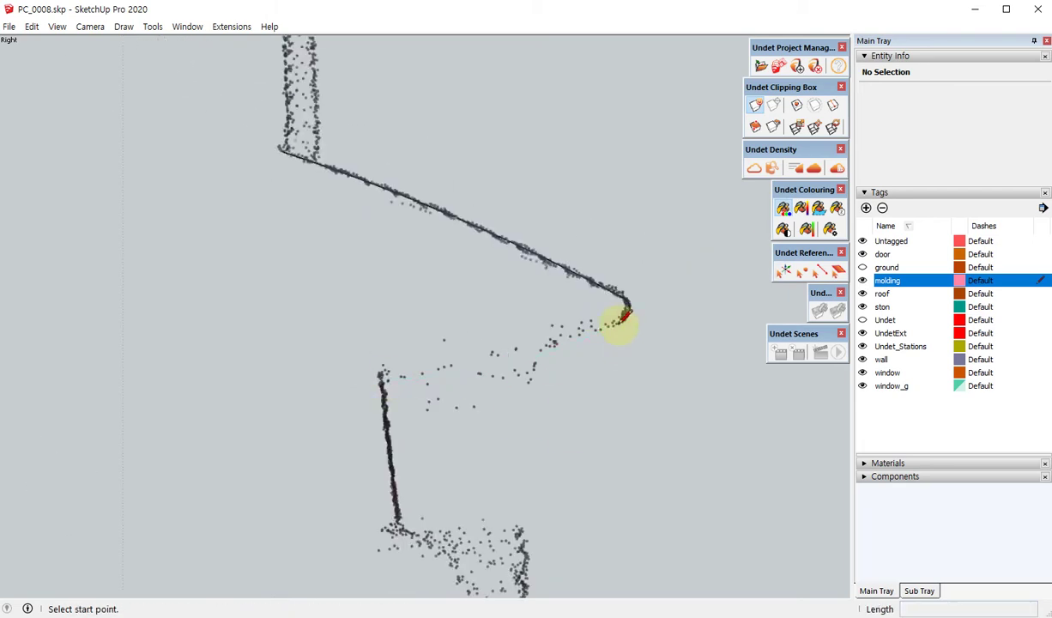
scroll(617, 319, up, 2)
scroll(620, 309, down, 1)
- Trace the wall lines down from the eave tip and close the outline into a face
click(627, 297)
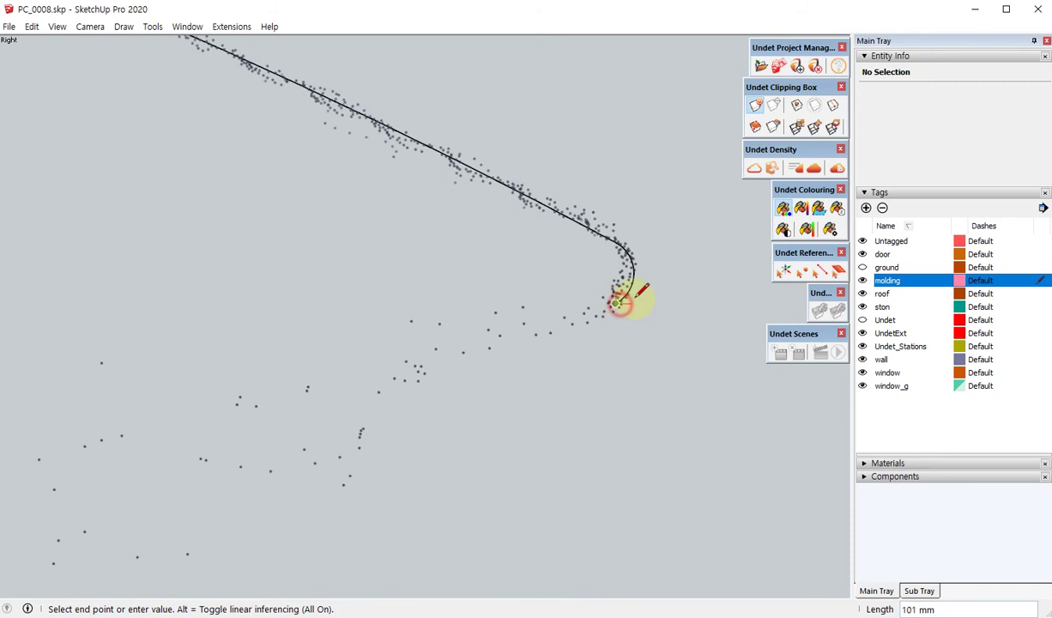
scroll(627, 297, down, 1)
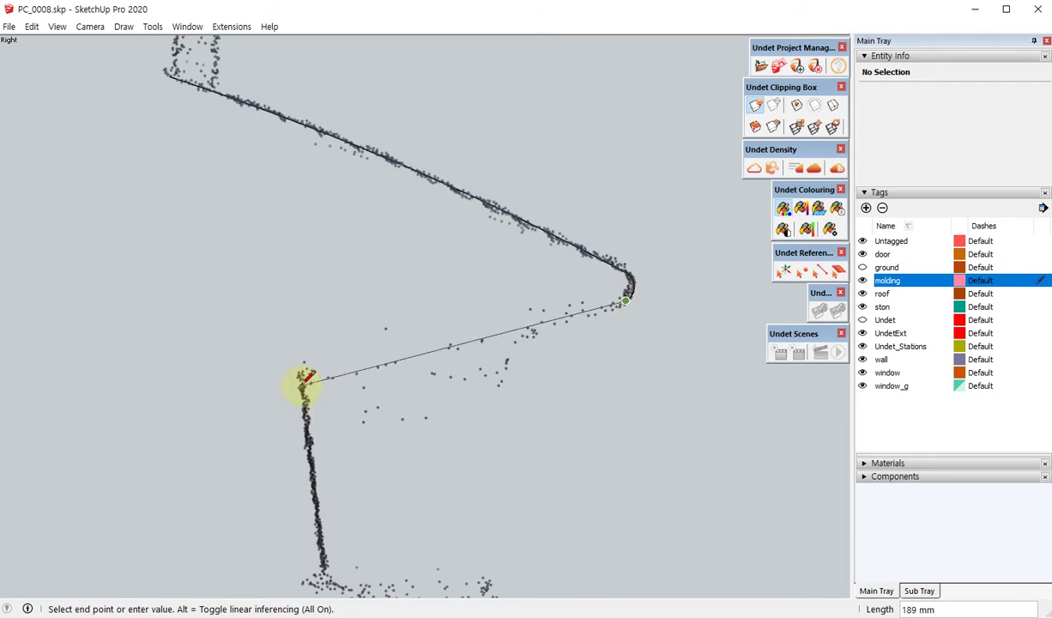
click(306, 378)
scroll(481, 293, down, 3)
scroll(477, 321, down, 3)
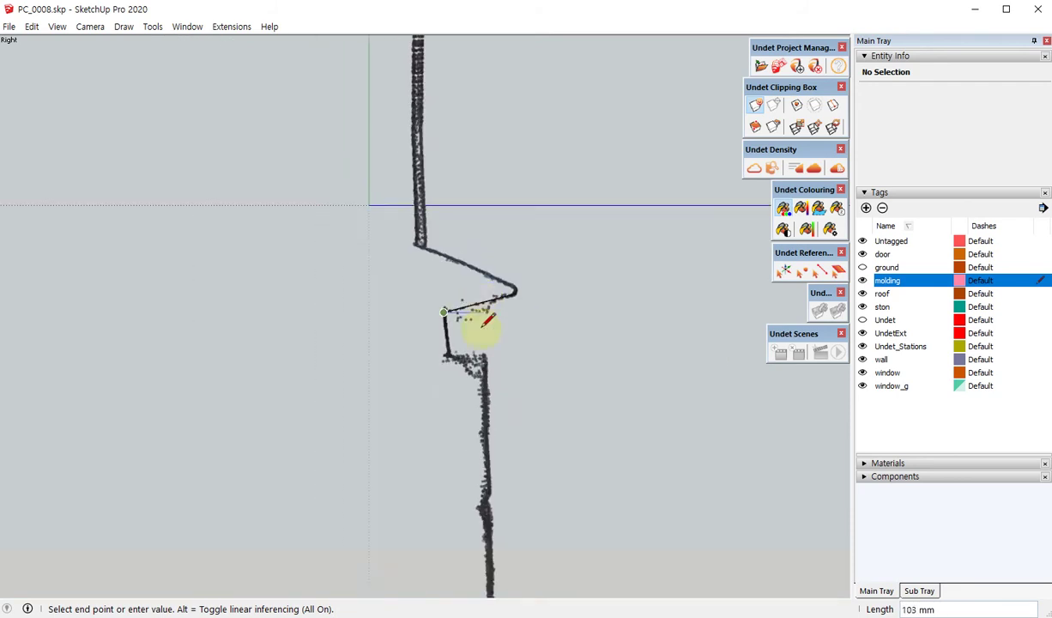
scroll(459, 333, up, 3)
scroll(455, 343, up, 2)
scroll(440, 377, up, 2)
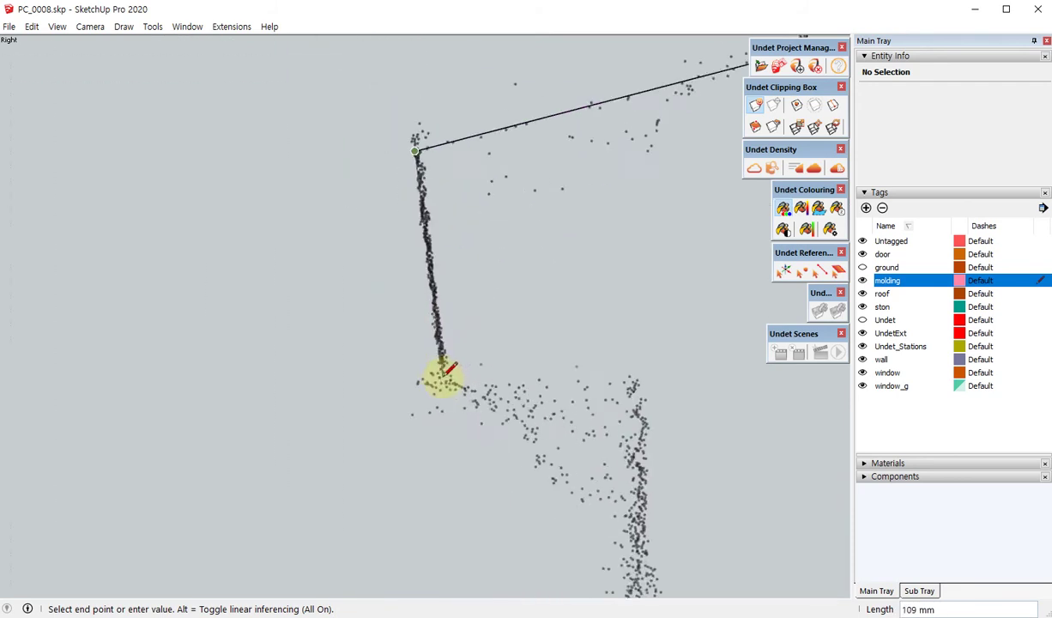
scroll(447, 381, up, 2)
click(447, 382)
scroll(515, 380, down, 2)
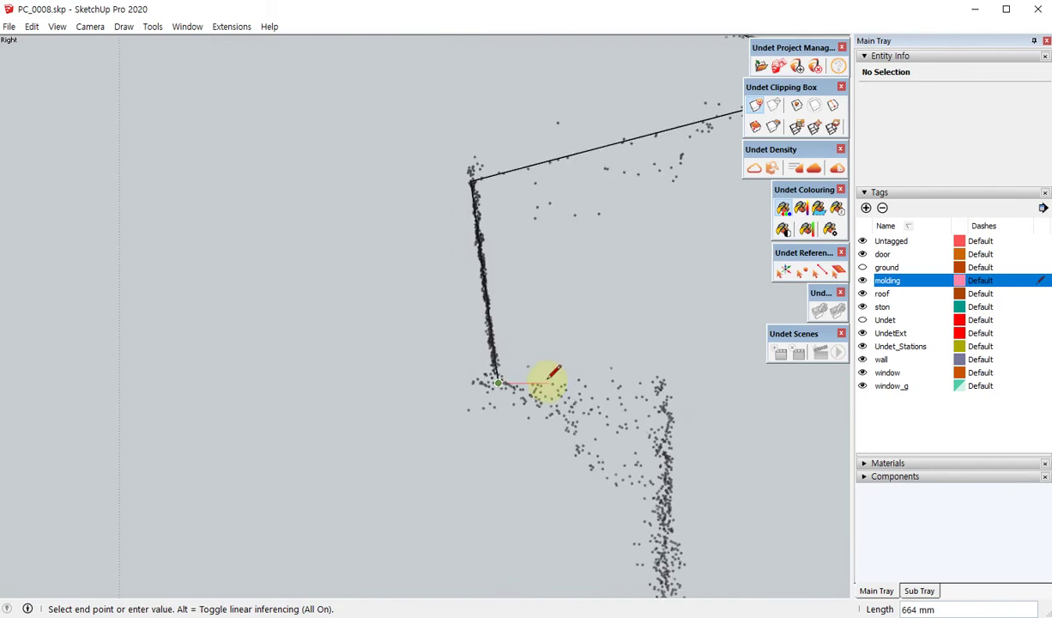
scroll(545, 378, down, 2)
key(shift)
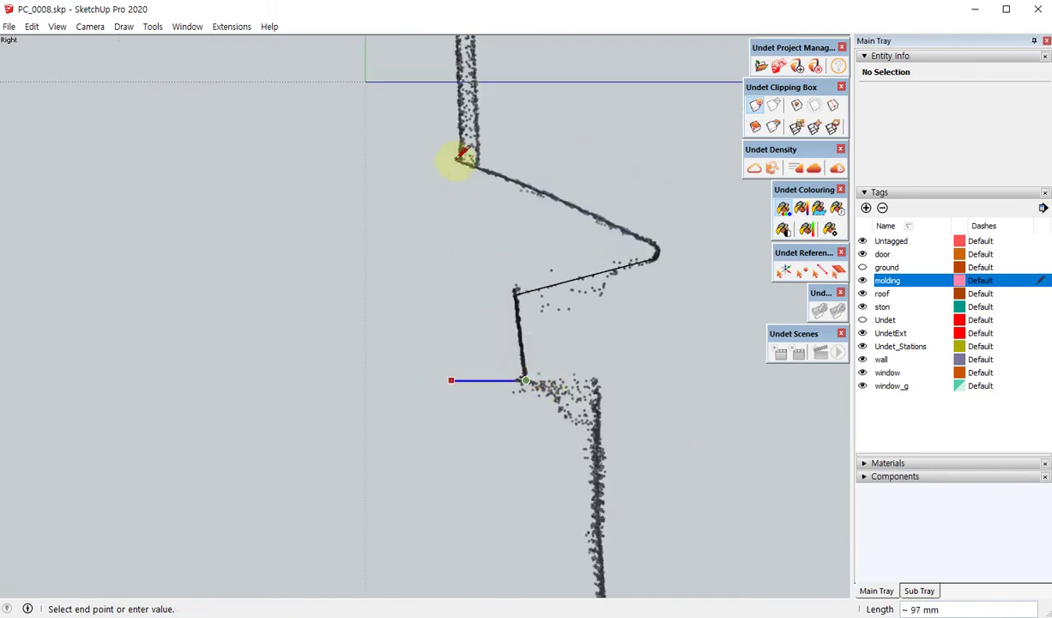
click(458, 158)
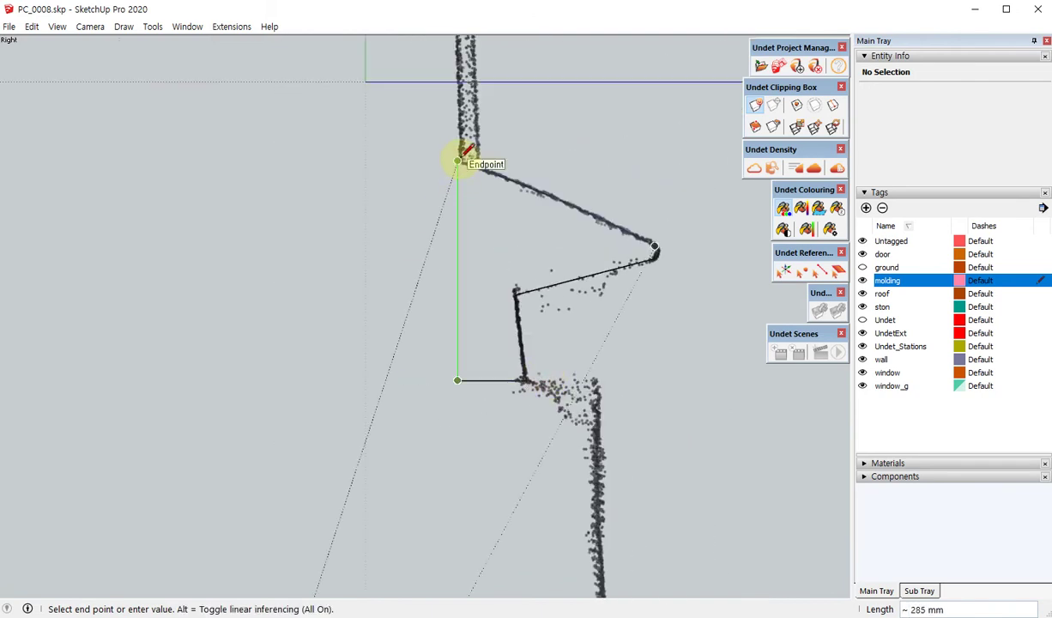
click(457, 160)
key(space)
scroll(551, 284, down, 3)
mouse_move(556, 289)
middle_down()
mouse_move(414, 356)
mouse_move(507, 274)
mouse_move(481, 277)
mouse_move(479, 263)
middle_up()
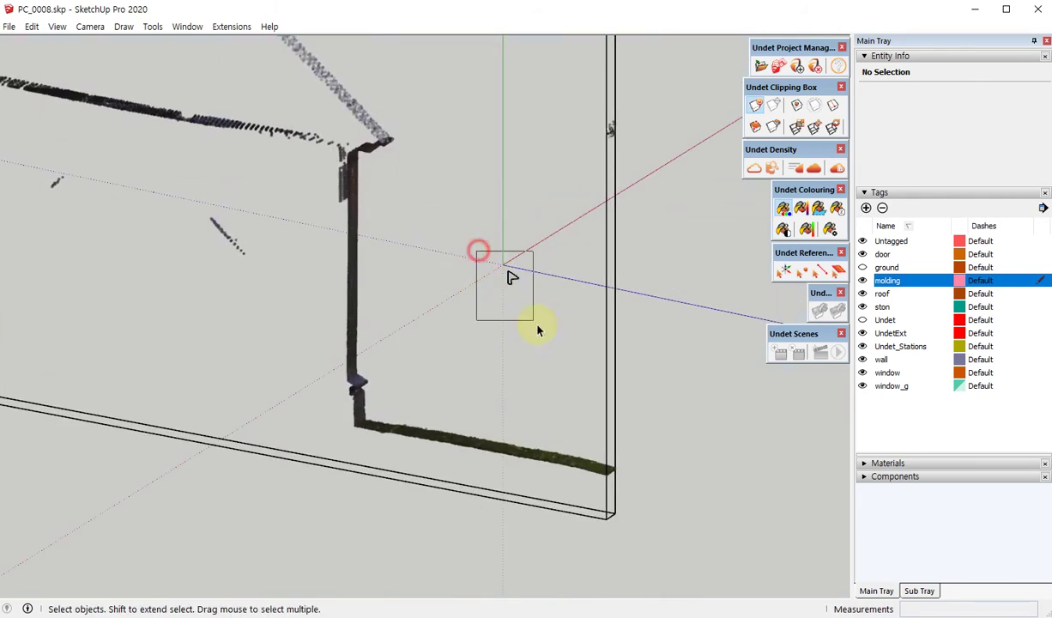
- Select the molding profile, then unclip the point cloud to show the whole scanned church
drag(538, 330, 532, 339)
scroll(526, 351, down, 3)
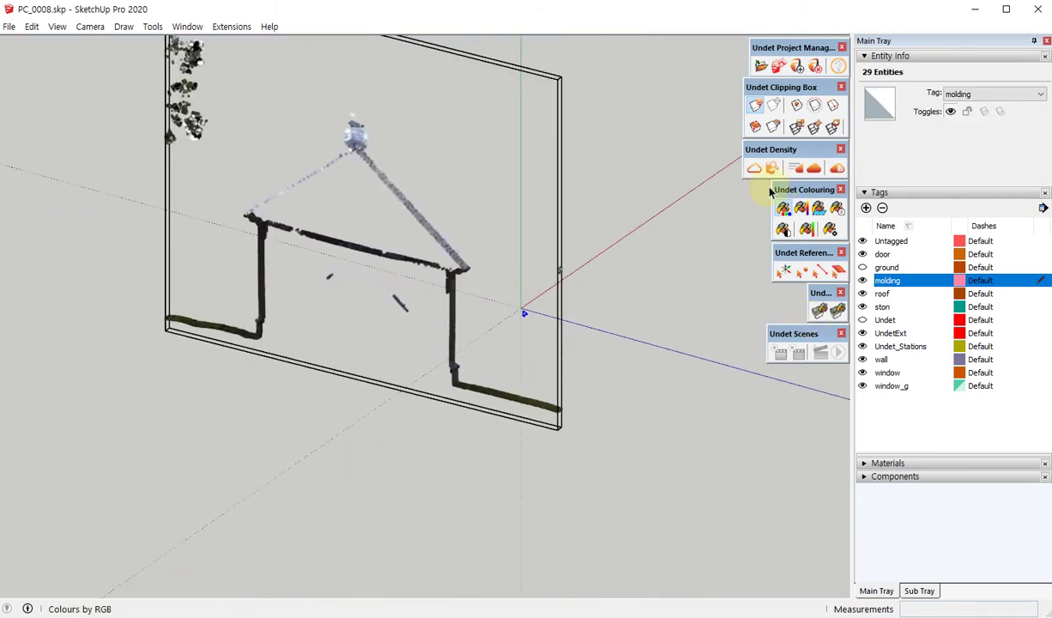
click(754, 105)
middle_drag(547, 351, 507, 358)
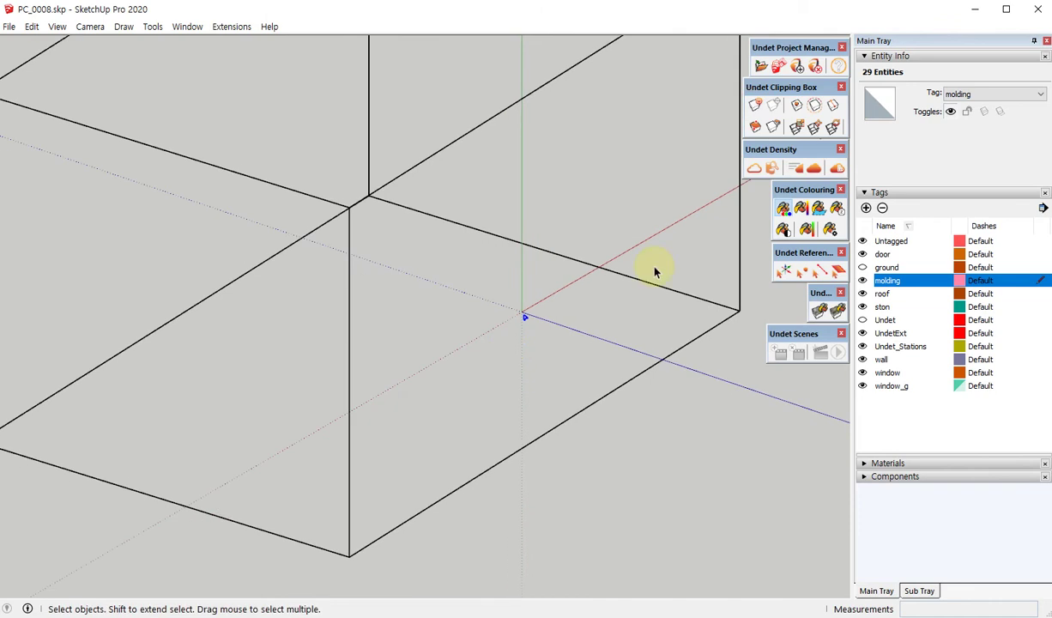
click(754, 104)
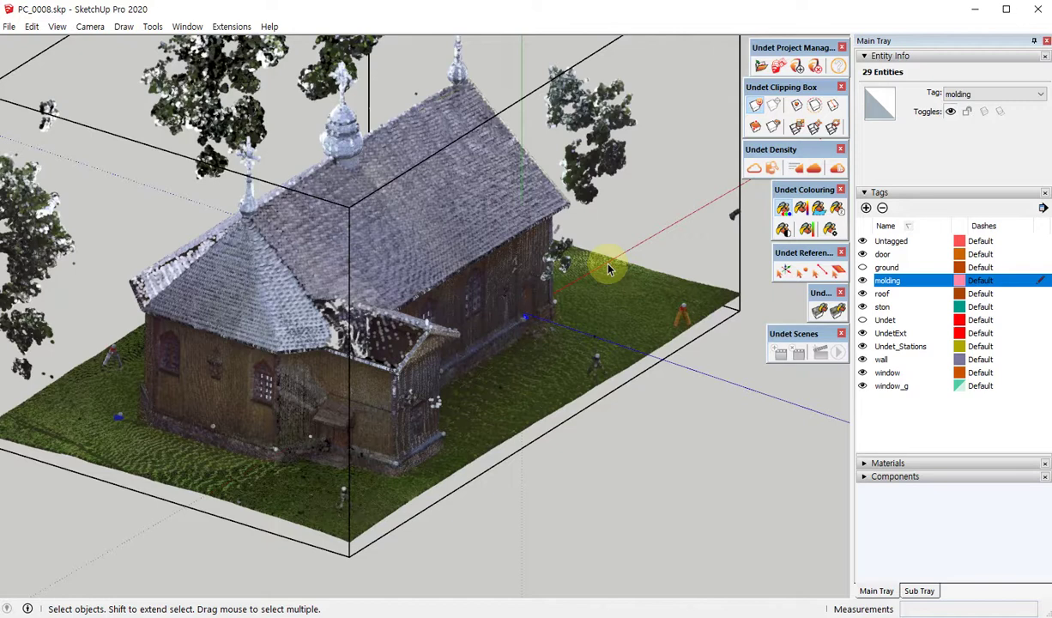
middle_drag(606, 263, 533, 403)
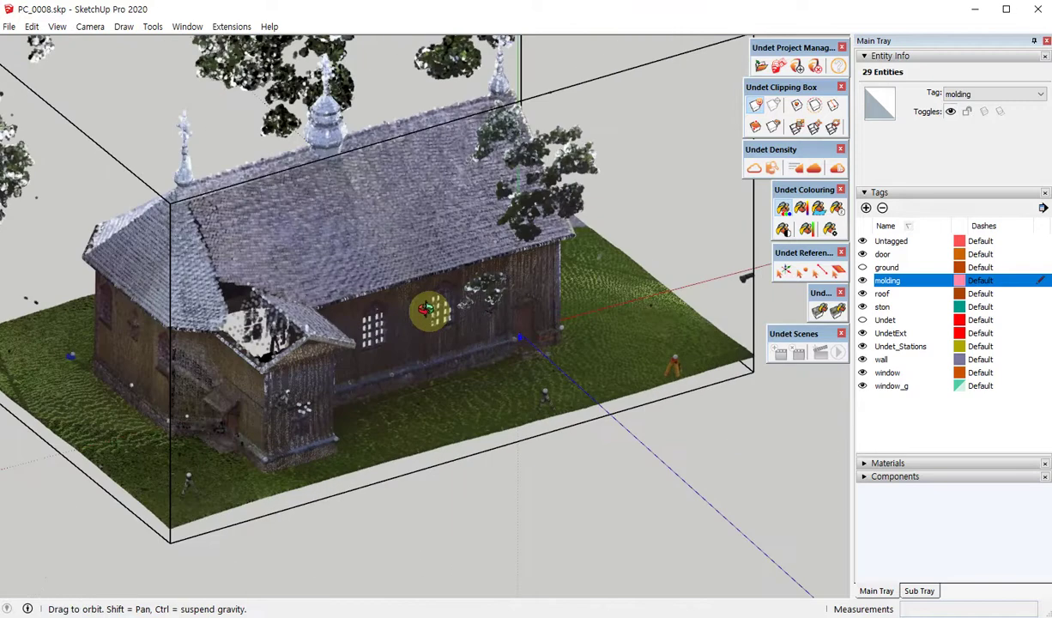
scroll(534, 403, up, 3)
scroll(500, 298, up, 2)
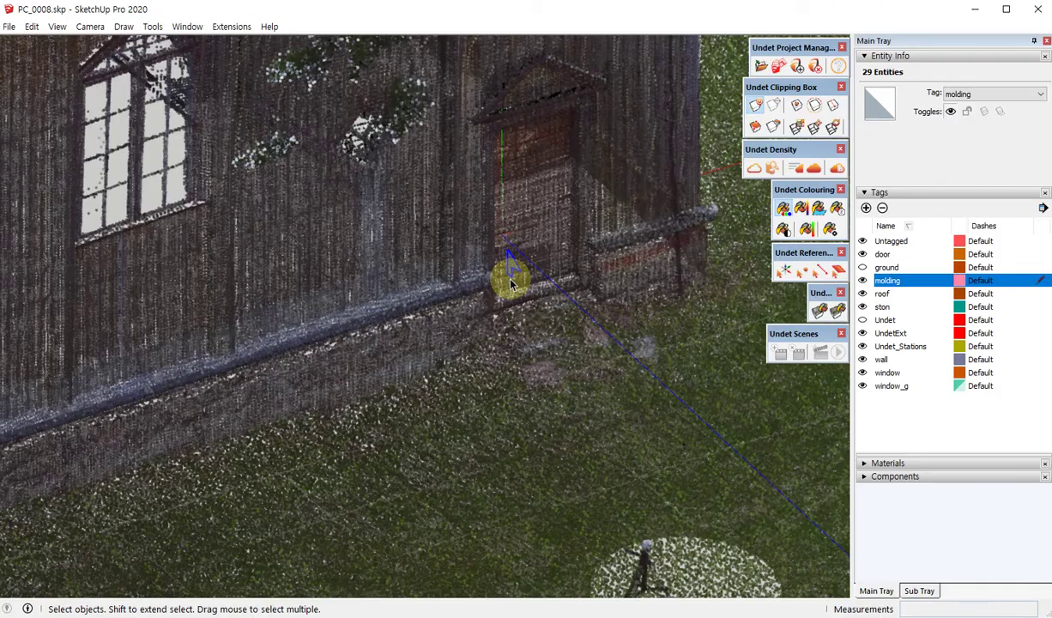
scroll(509, 283, down, 3)
mouse_move(512, 312)
middle_down()
mouse_move(558, 341)
mouse_move(434, 357)
middle_up()
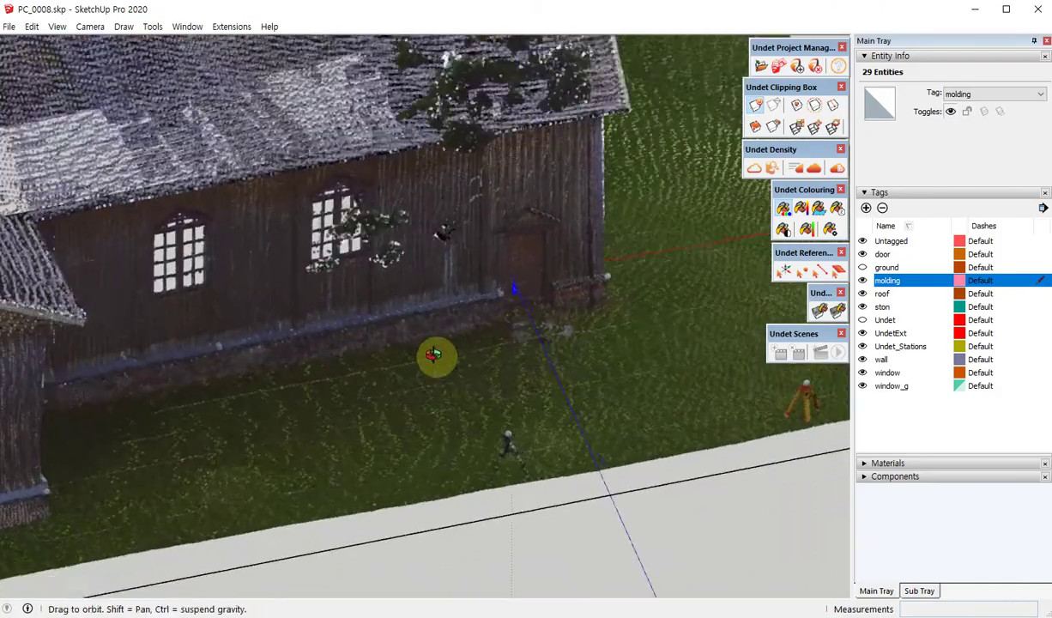
scroll(520, 275, up, 3)
middle_drag(521, 275, 389, 331)
key(m)
scroll(500, 298, down, 3)
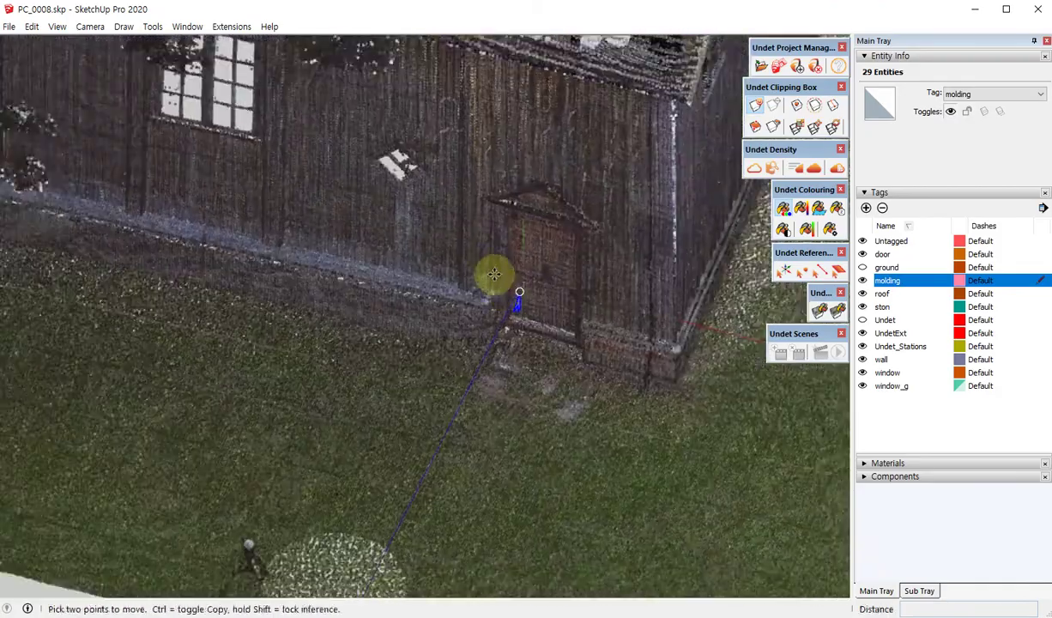
scroll(491, 272, up, 3)
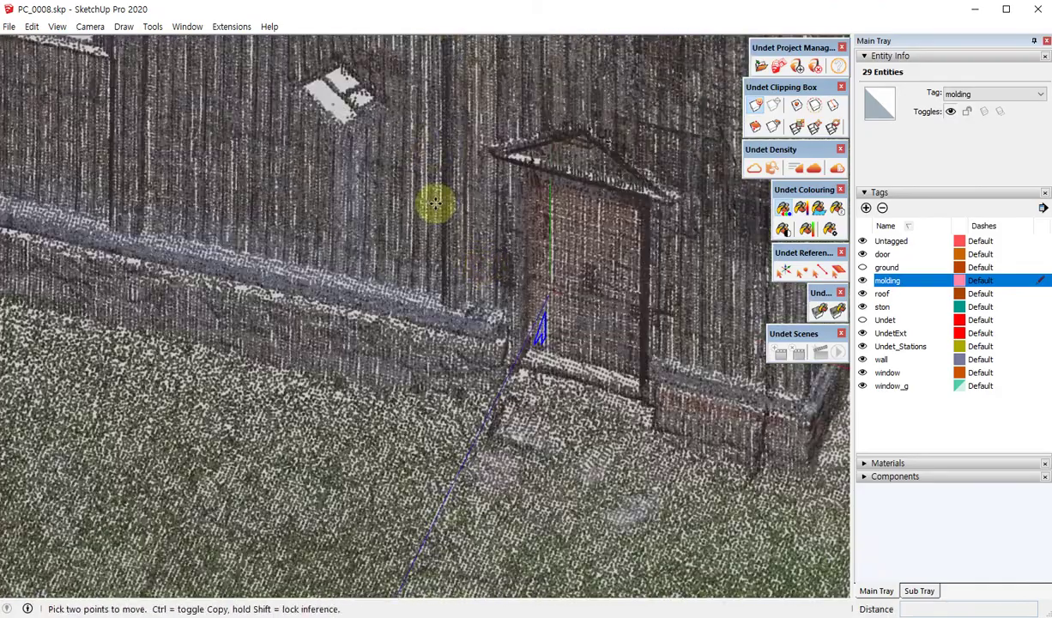
scroll(454, 189, down, 3)
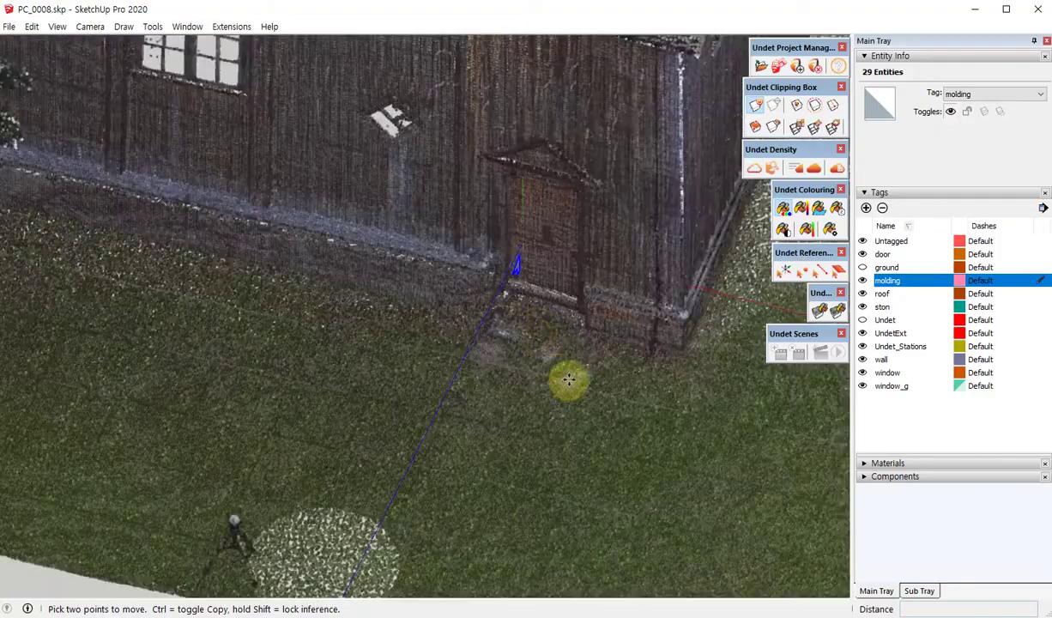
click(571, 378)
scroll(515, 360, up, 3)
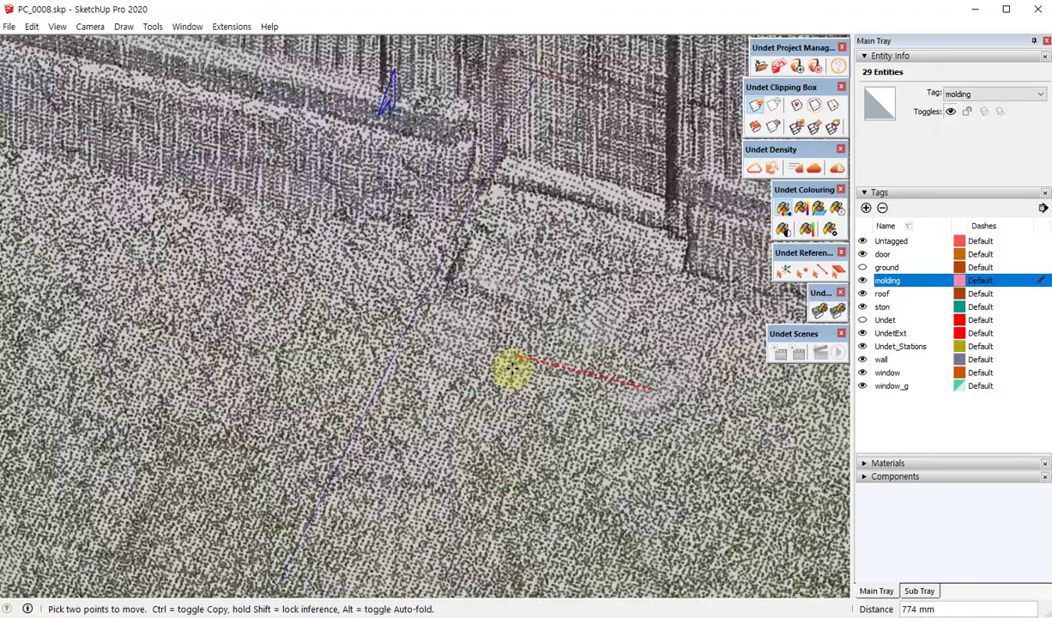
scroll(514, 363, up, 2)
scroll(615, 368, down, 5)
mouse_move(676, 437)
middle_down()
mouse_move(539, 399)
mouse_move(567, 407)
middle_up()
key(space)
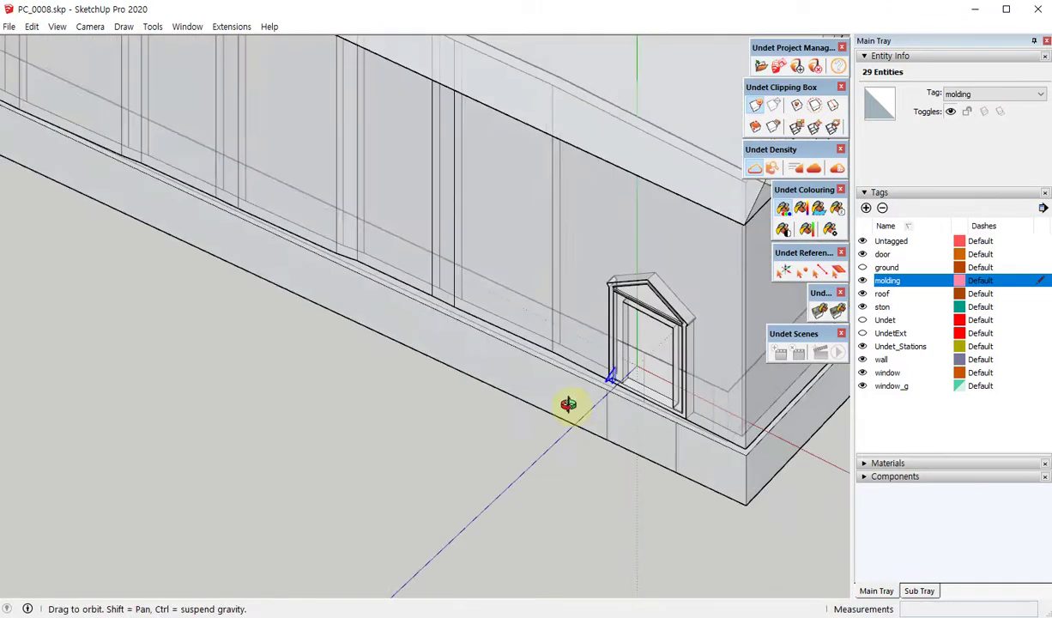
- Move the molding profile by its corner onto the wall base beside the door frame
scroll(616, 368, up, 2)
scroll(617, 367, up, 2)
mouse_move(665, 353)
middle_down()
mouse_move(653, 434)
mouse_move(621, 446)
middle_up()
scroll(575, 311, up, 2)
scroll(575, 311, up, 2)
key(m)
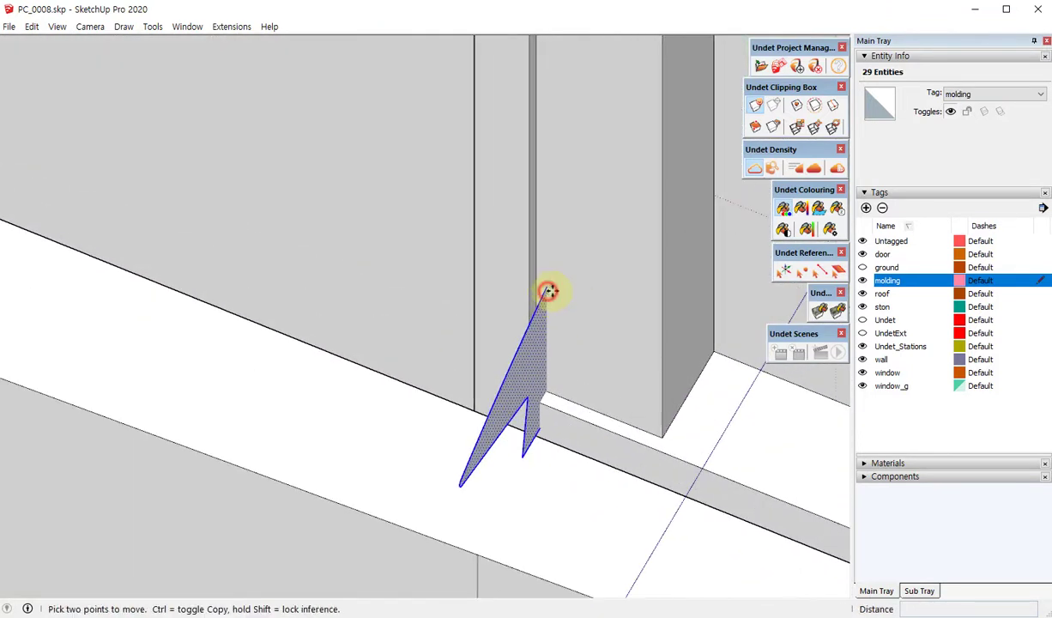
click(547, 292)
click(571, 288)
scroll(600, 390, down, 3)
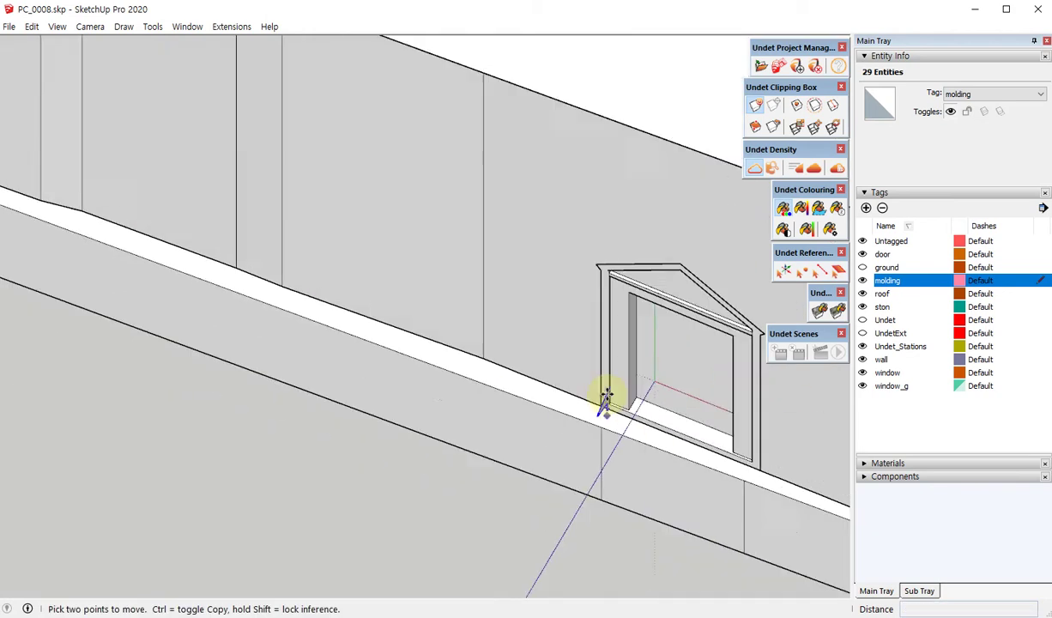
scroll(606, 396, down, 3)
middle_drag(599, 369, 603, 371)
- Orbit to the small entrance bay and open the molding for editing
key(space)
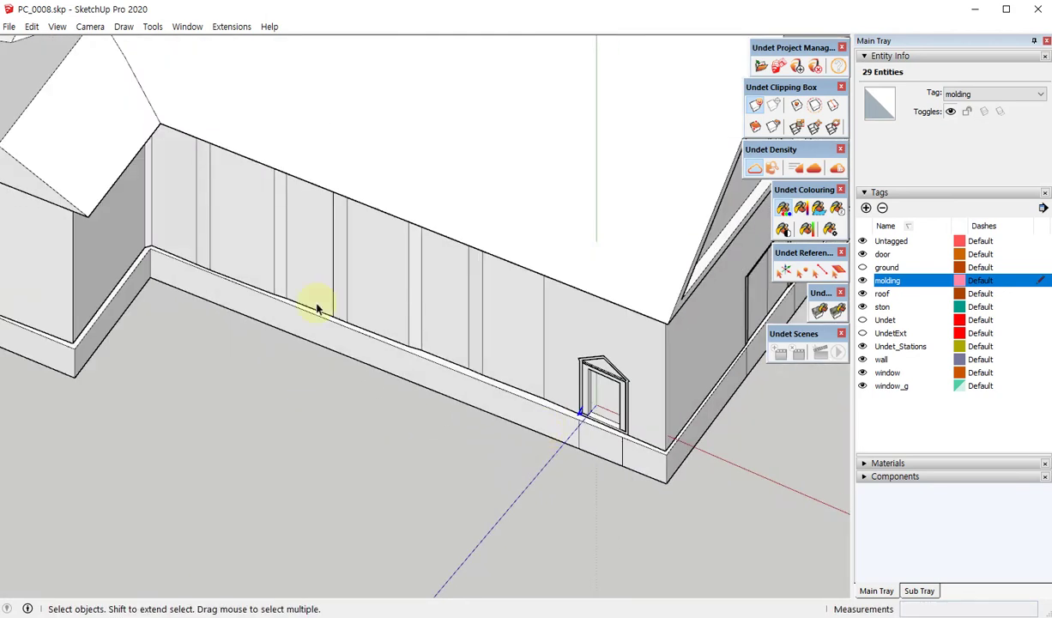
middle_drag(101, 325, 283, 393)
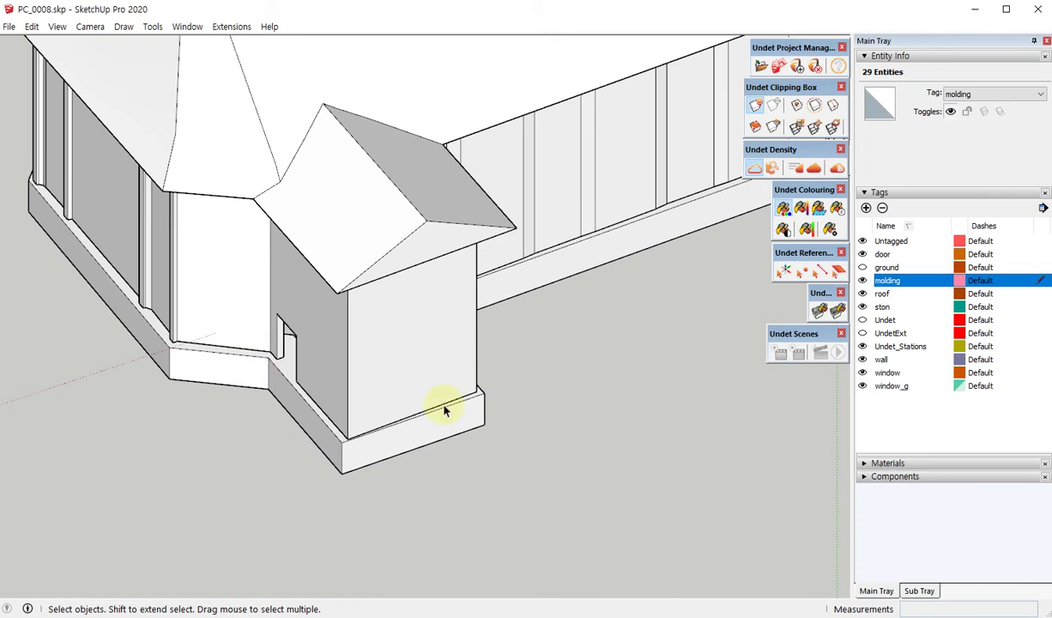
double_click(387, 367)
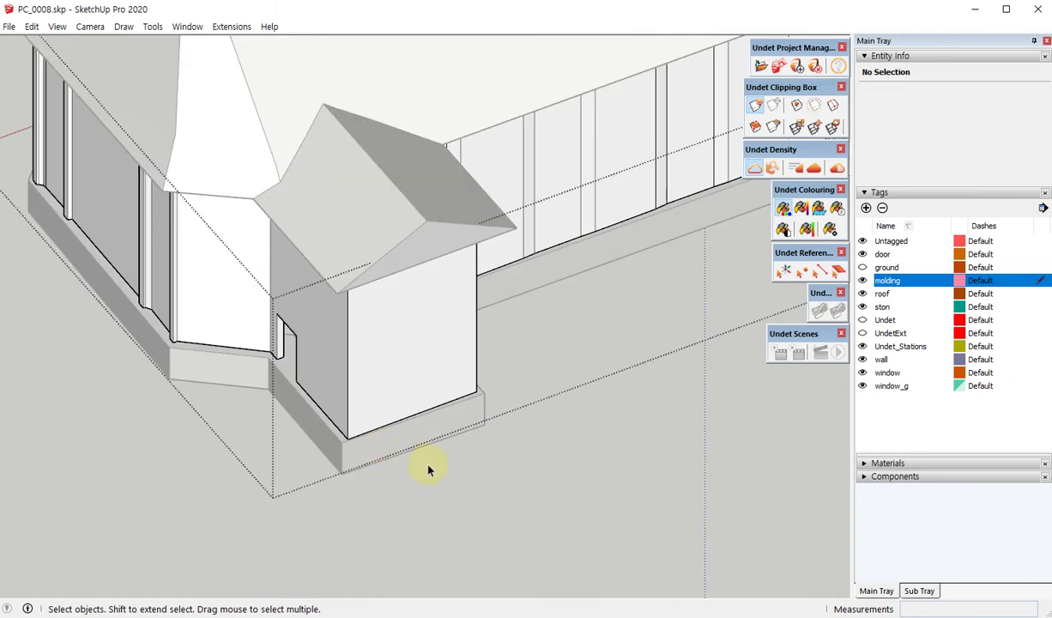
mouse_move(428, 469)
middle_down()
mouse_move(404, 102)
mouse_move(335, 469)
middle_up()
scroll(326, 412, up, 3)
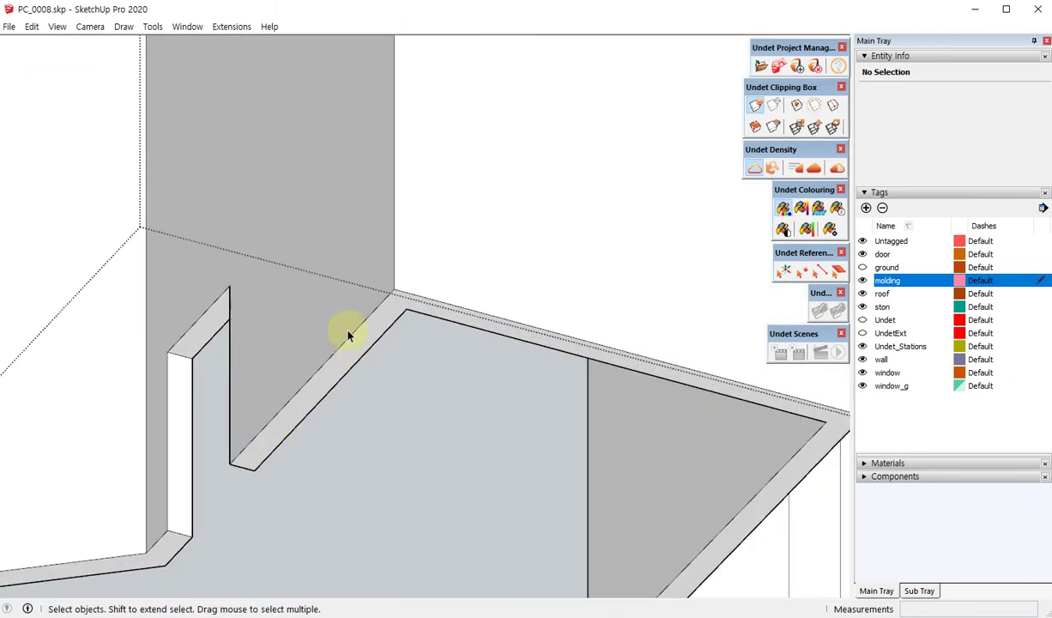
- Select the molding strip, then deselect its faces and bend edges to clear the selection
click(415, 295)
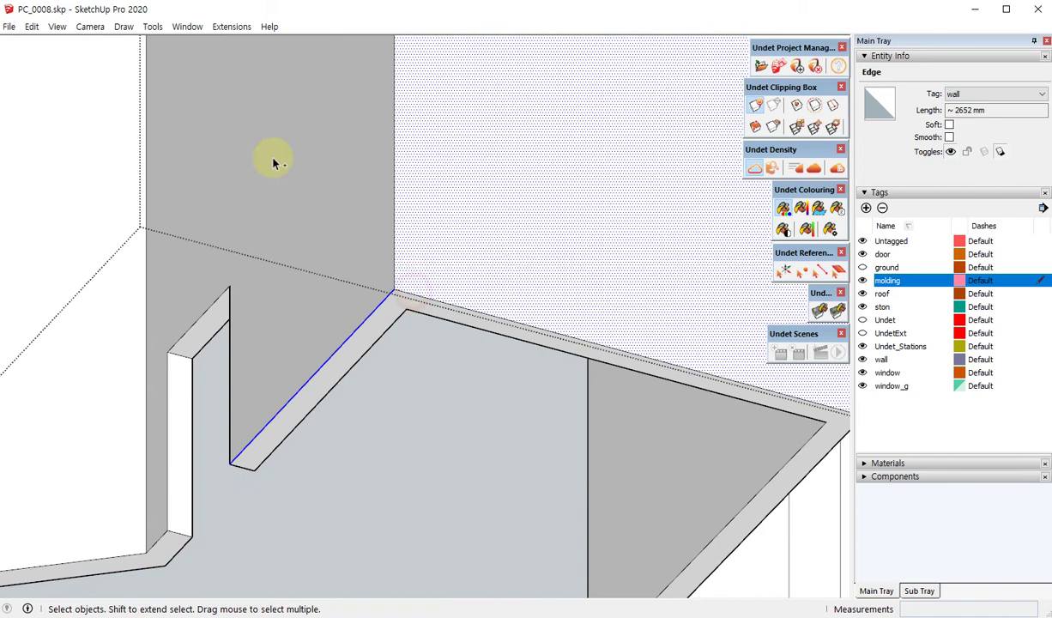
scroll(326, 185, down, 2)
click(369, 205)
scroll(370, 240, up, 2)
click(357, 235)
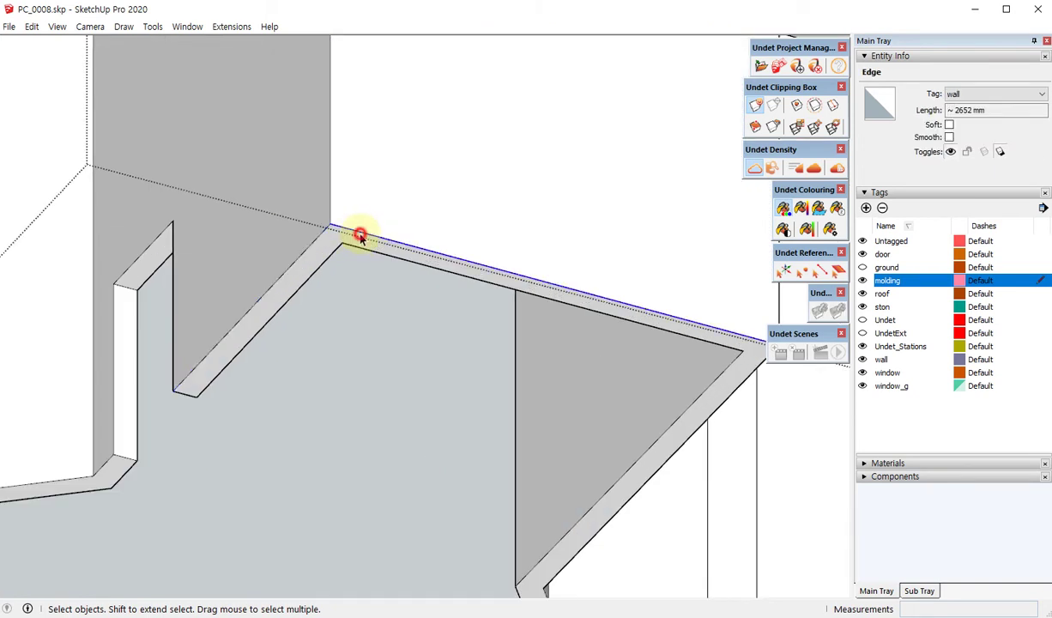
double_click(349, 244)
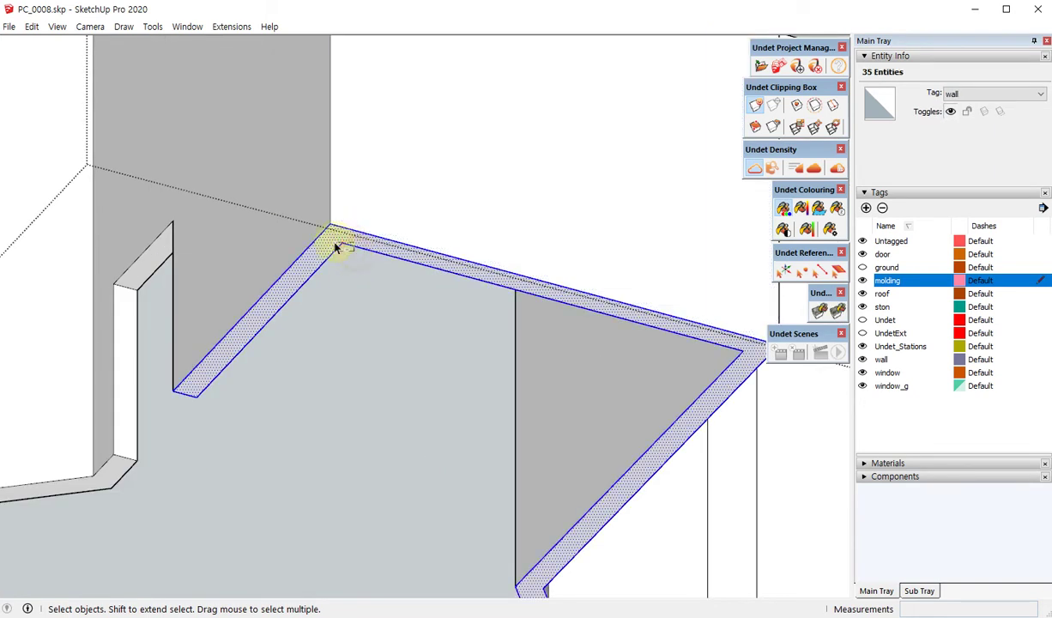
shift+click(336, 247)
middle_drag(336, 247, 552, 338)
scroll(582, 274, up, 3)
shift+click(557, 249)
middle_drag(557, 249, 422, 420)
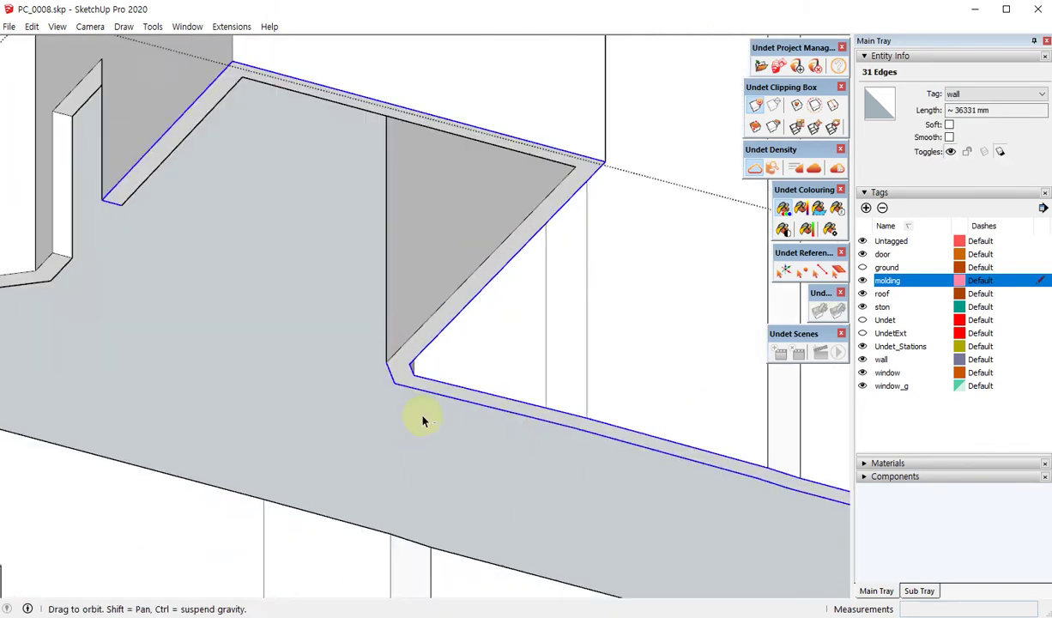
scroll(422, 420, up, 3)
shift+click(396, 367)
scroll(188, 352, down, 4)
middle_drag(187, 352, 686, 384)
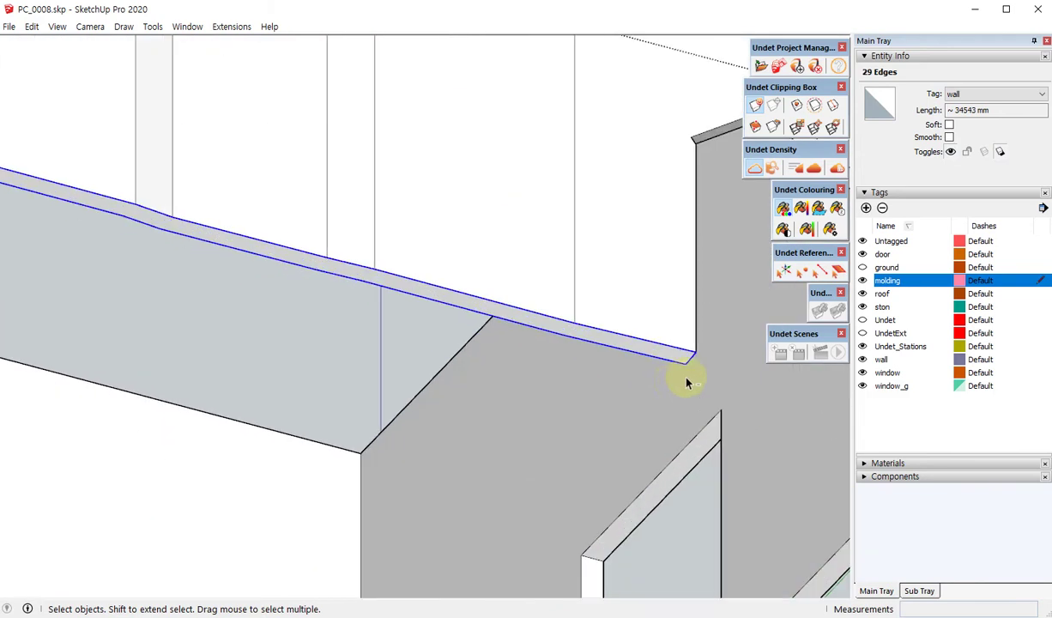
shift+click(476, 319)
scroll(457, 357, down, 3)
scroll(494, 351, up, 3)
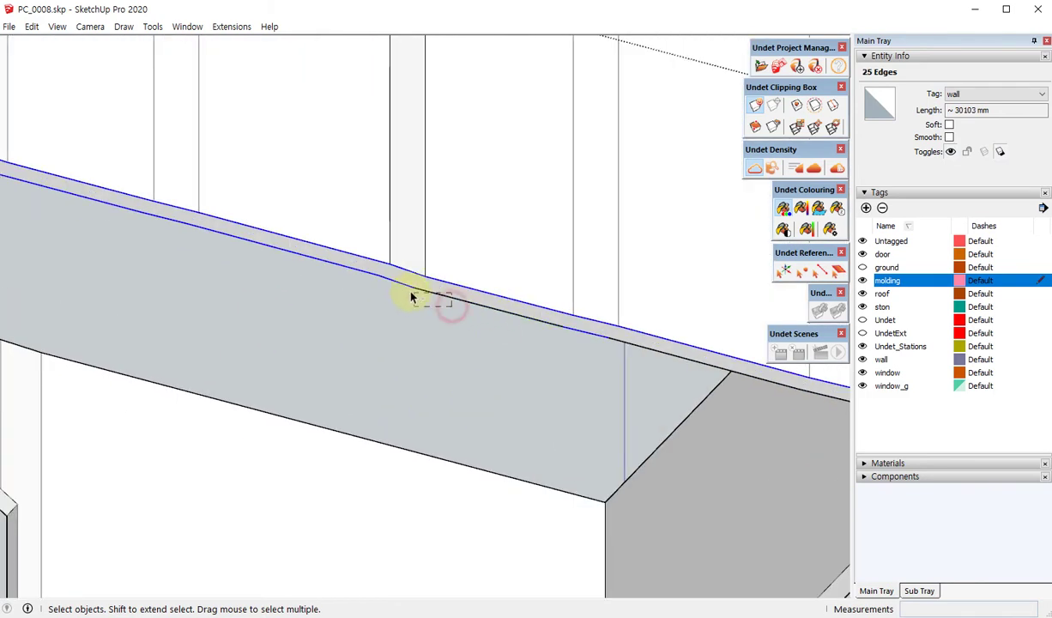
shift+click(370, 280)
scroll(594, 391, down, 3)
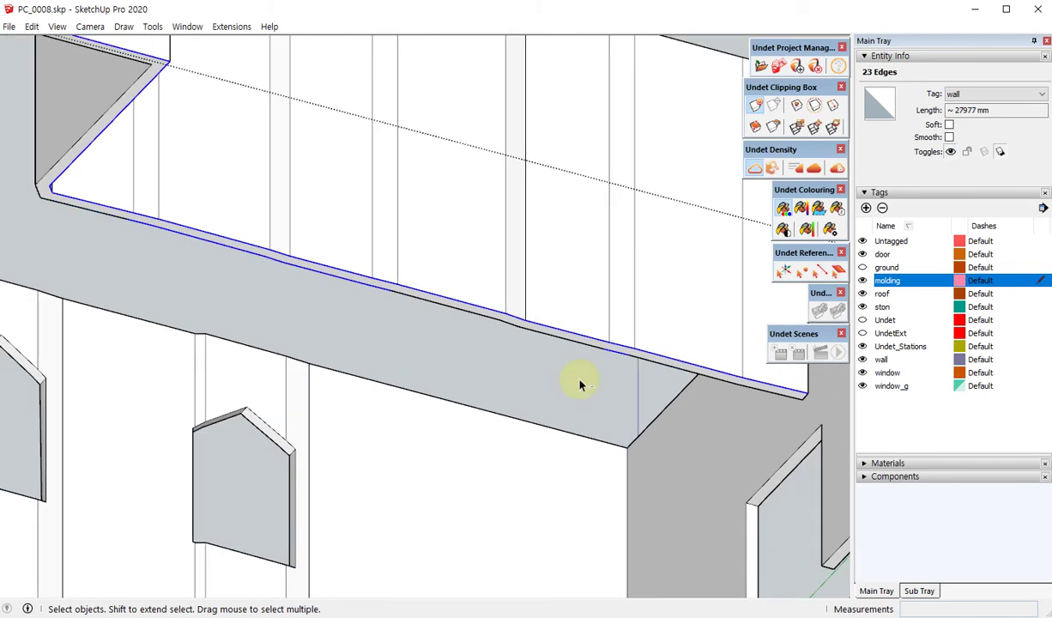
scroll(614, 367, up, 3)
shift+click(677, 386)
scroll(413, 398, down, 2)
scroll(437, 313, down, 1)
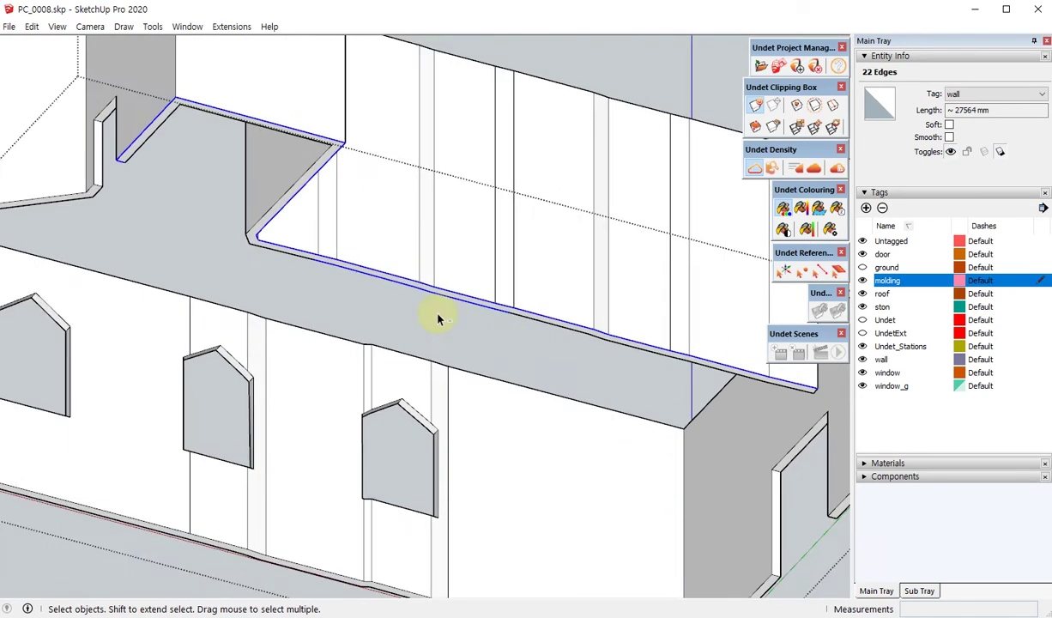
scroll(551, 297, up, 3)
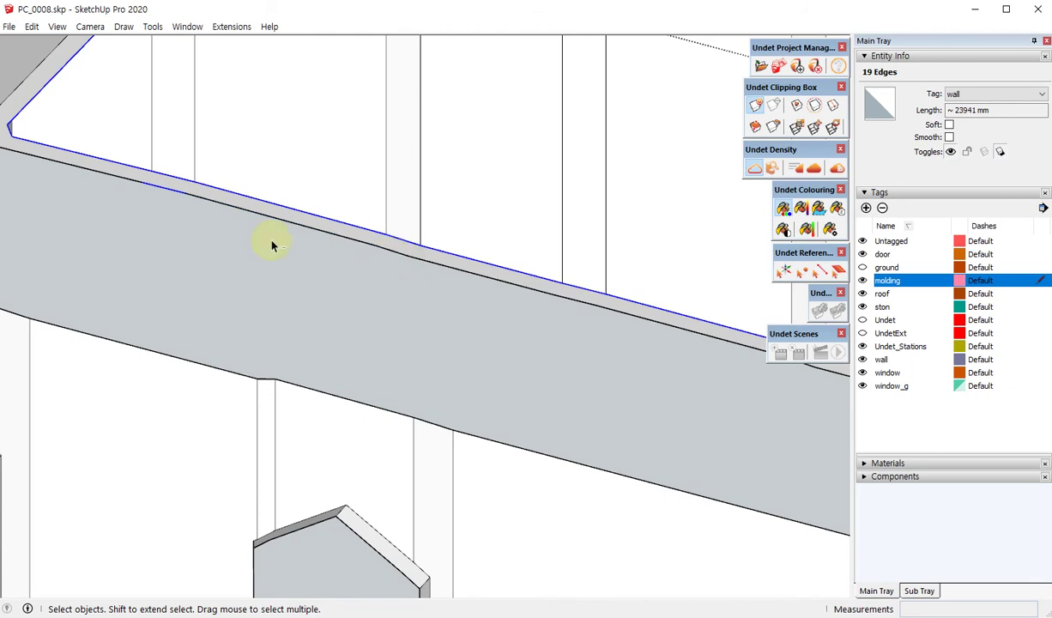
scroll(414, 299, up, 2)
shift+click(414, 299)
shift+click(386, 283)
scroll(257, 292, down, 5)
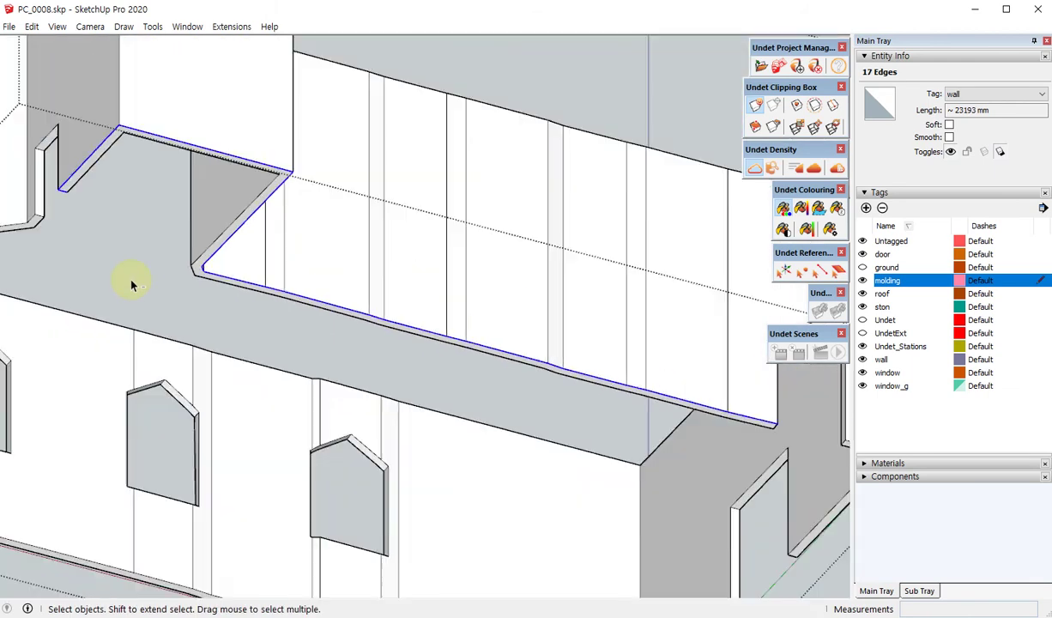
middle_drag(128, 277, 530, 363)
middle_drag(221, 246, 516, 181)
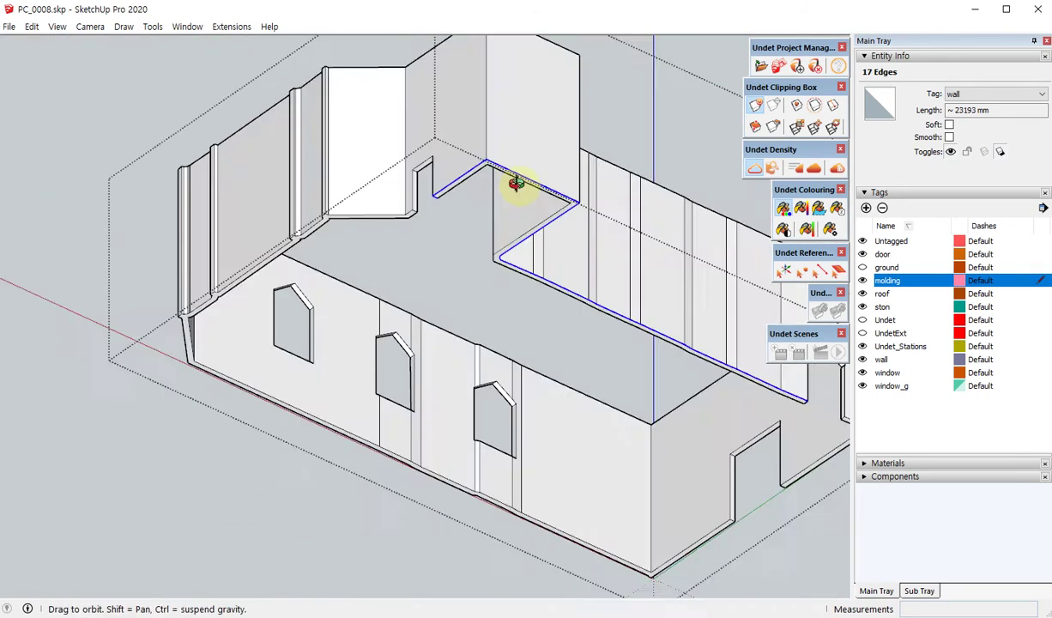
scroll(413, 211, up, 3)
scroll(413, 219, up, 2)
scroll(429, 210, up, 2)
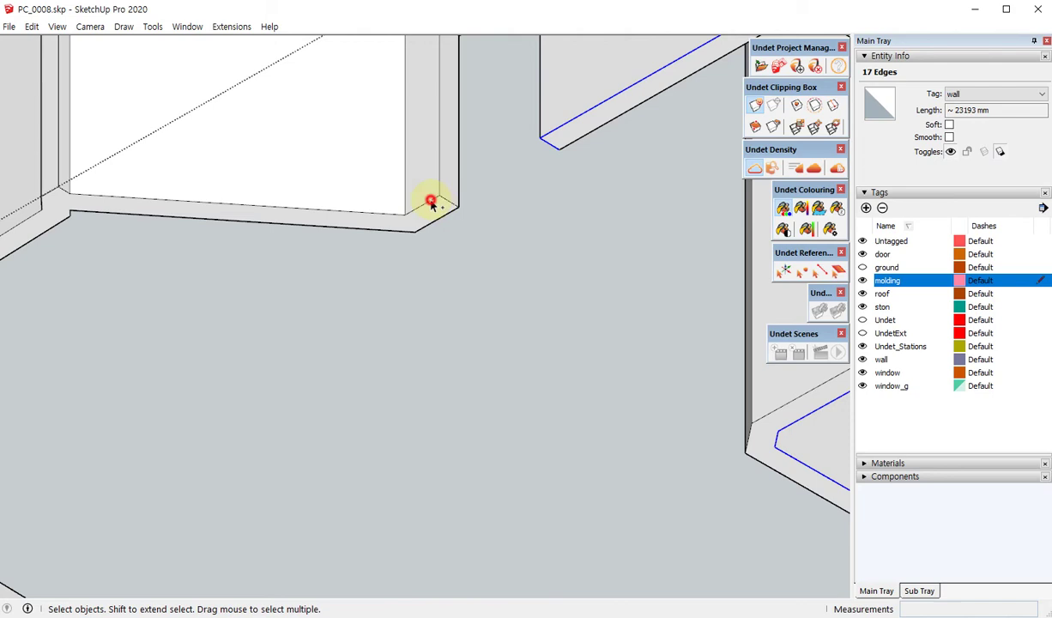
- Add the wall-base edges around the first wall corner and front of the church to the selection
shift+click(389, 221)
shift+click(211, 219)
middle_drag(211, 225, 384, 220)
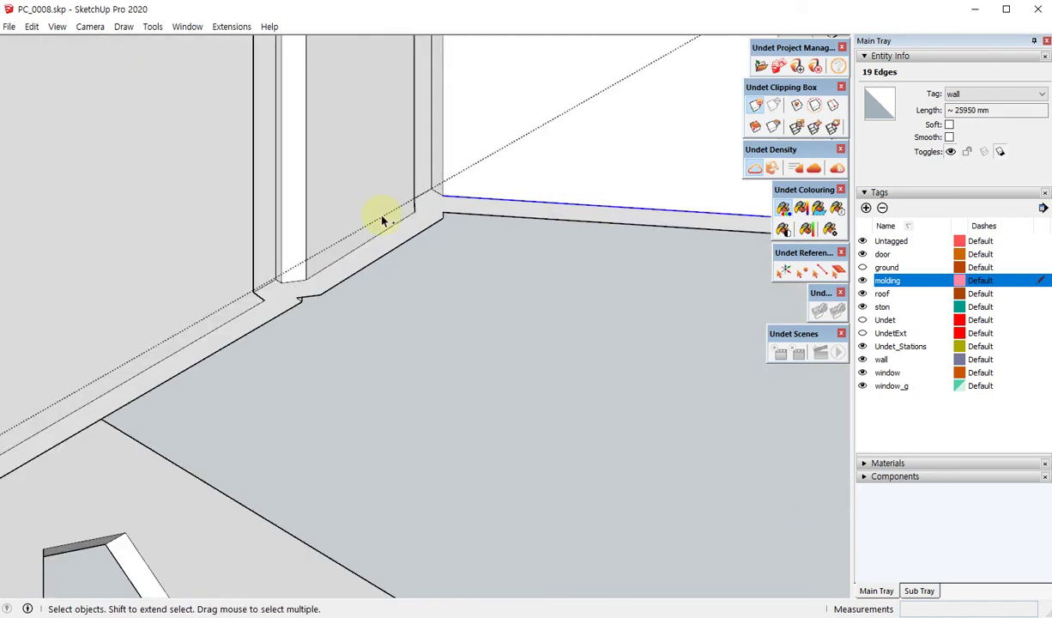
shift+click(435, 193)
scroll(427, 194, up, 2)
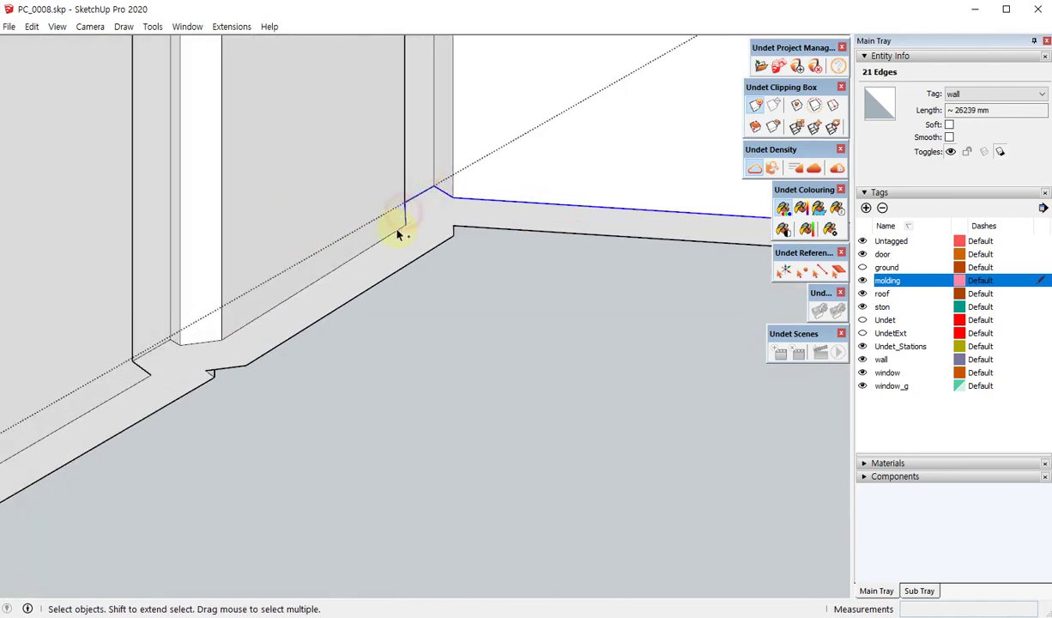
scroll(195, 327, up, 2)
scroll(171, 328, up, 2)
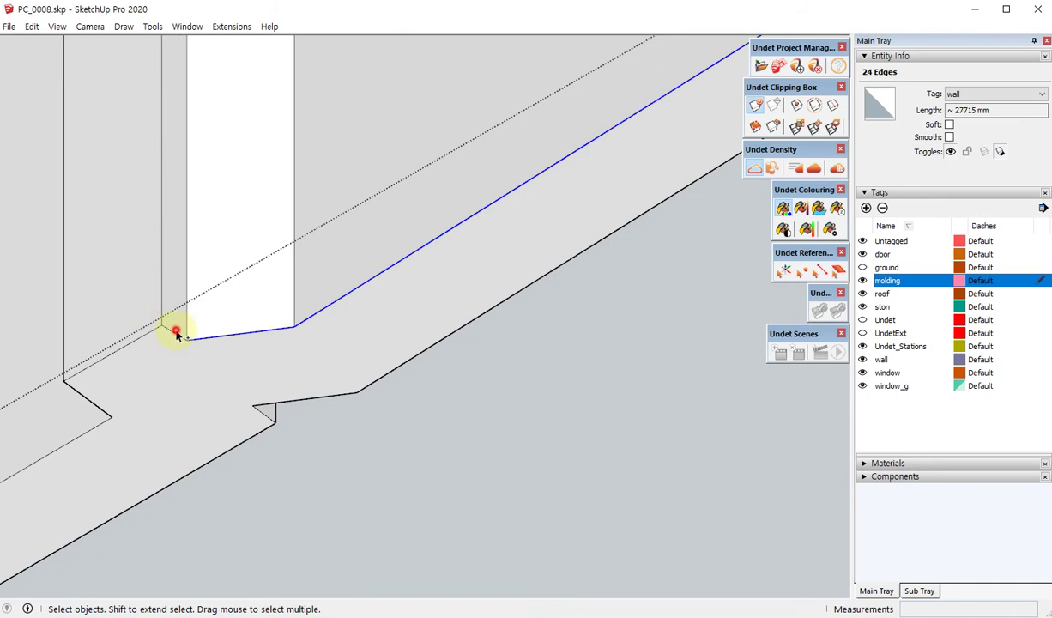
shift+click(172, 326)
shift+click(171, 326)
shift+click(157, 330)
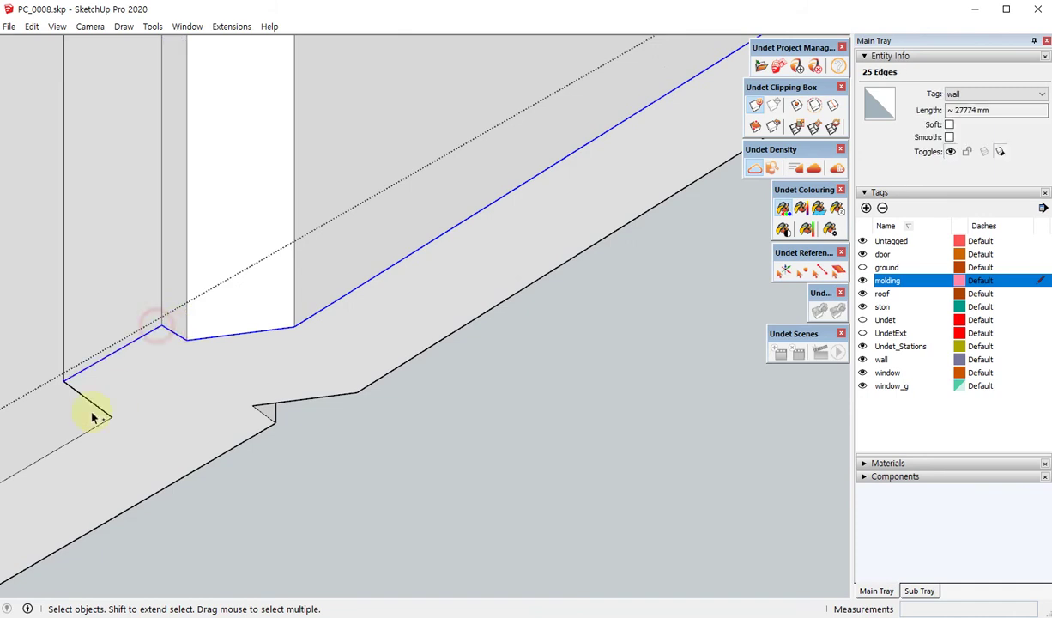
shift+click(99, 407)
shift+click(101, 423)
scroll(580, 263, down, 3)
scroll(574, 264, down, 3)
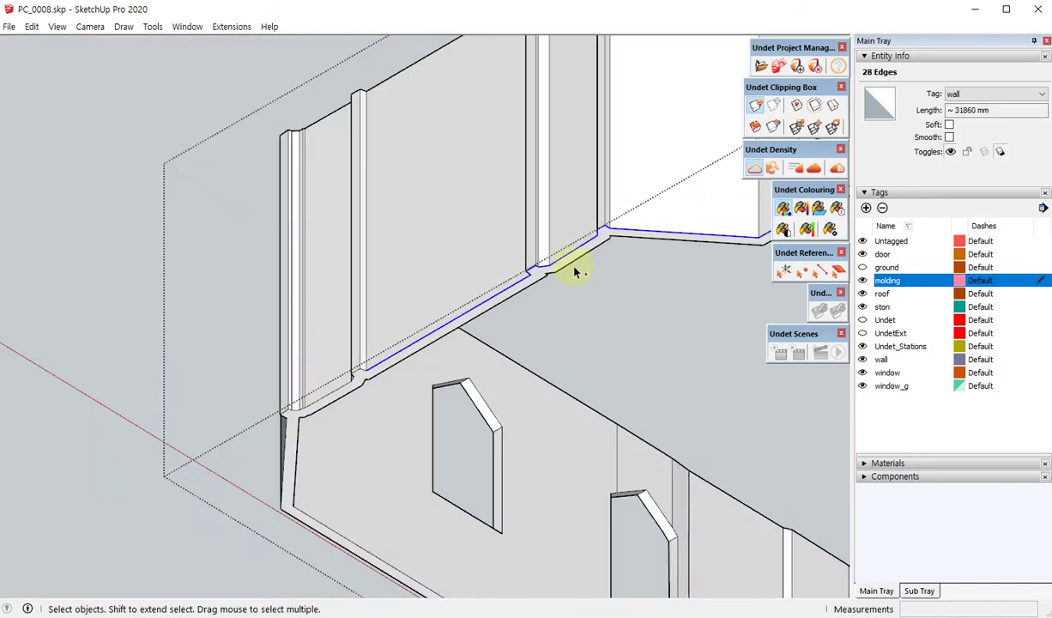
scroll(341, 371, up, 3)
scroll(390, 346, up, 2)
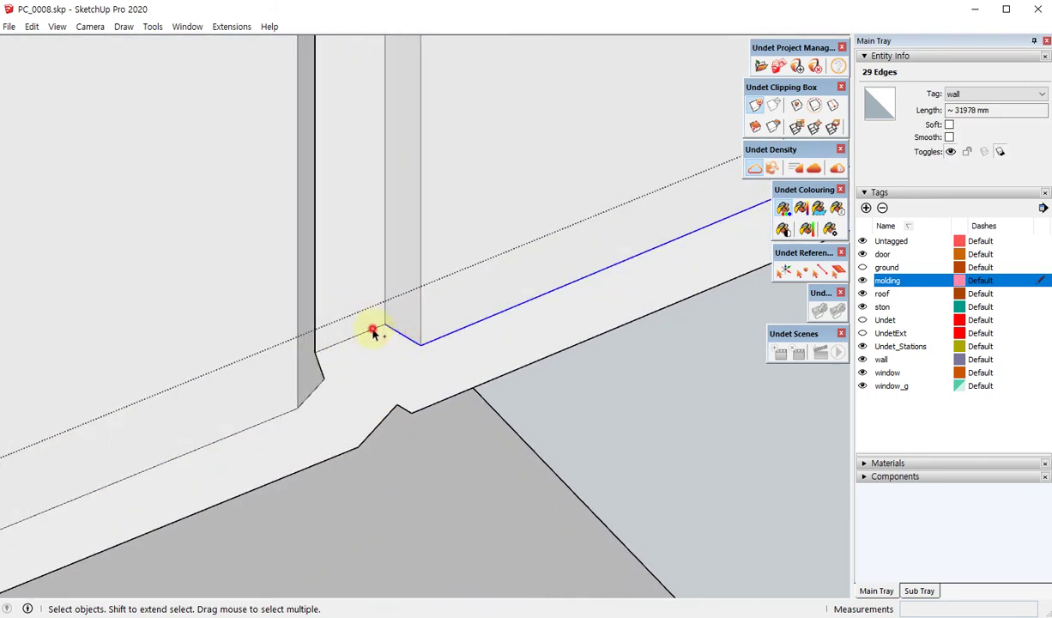
shift+click(283, 415)
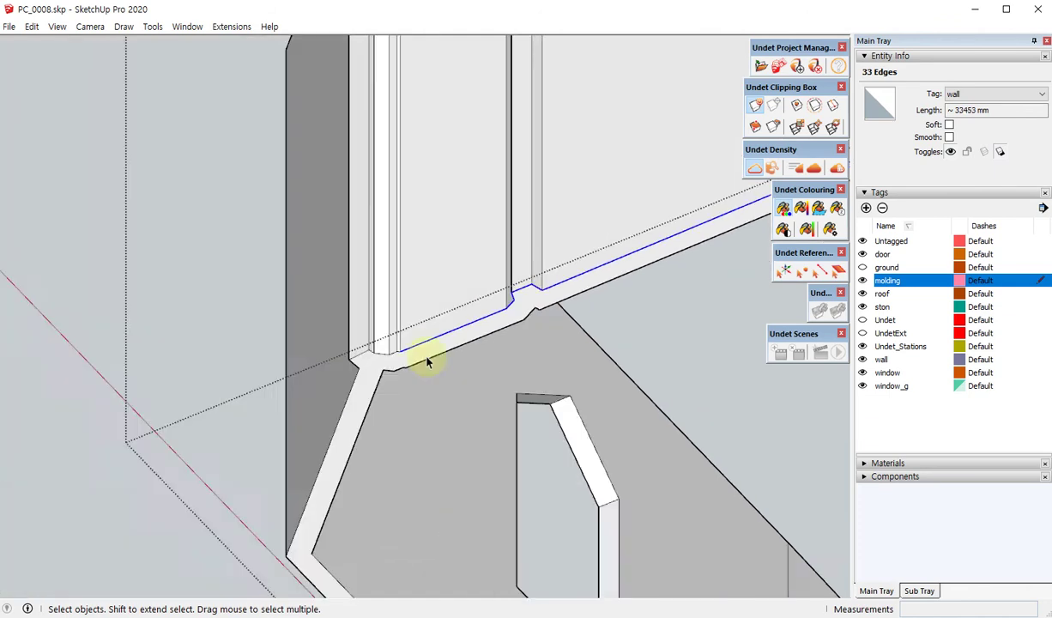
scroll(427, 357, up, 3)
scroll(493, 348, up, 2)
shift+click(508, 359)
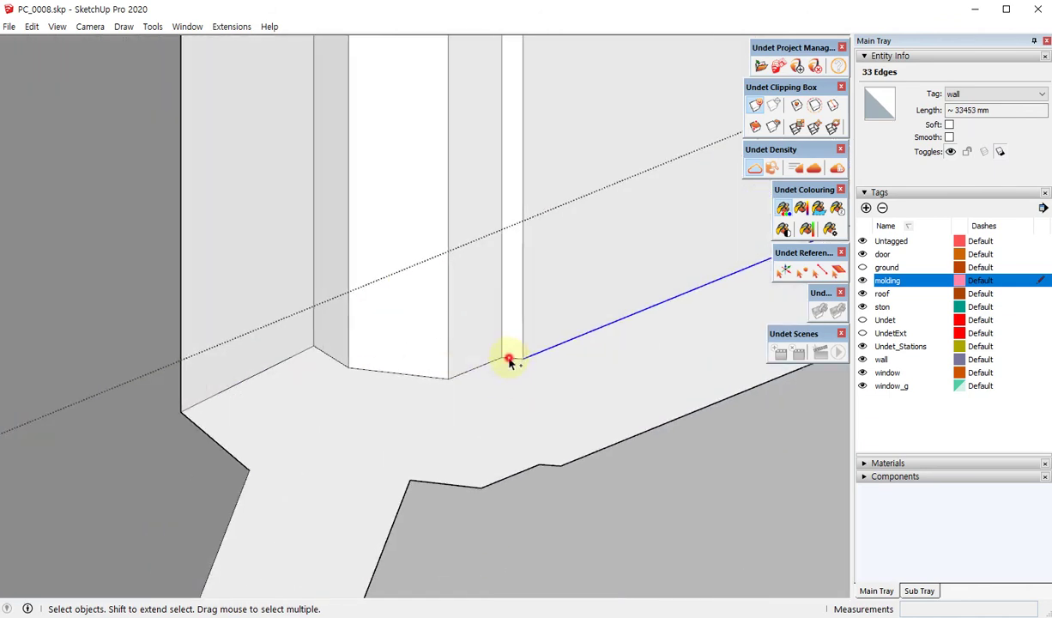
shift+click(295, 355)
scroll(296, 359, down, 2)
scroll(362, 343, up, 2)
shift+click(373, 368)
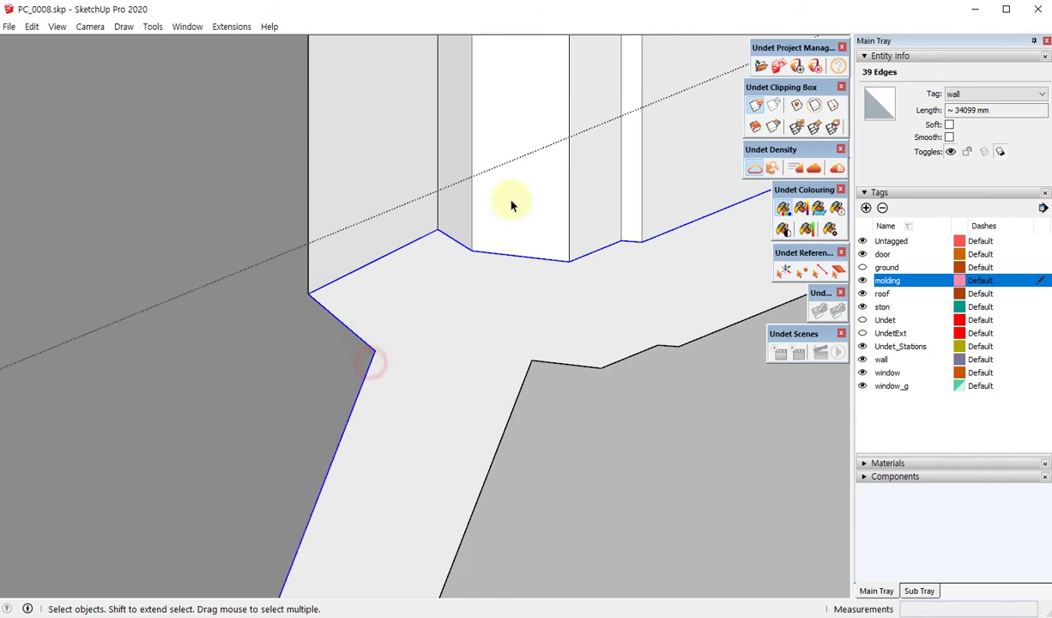
scroll(371, 357, down, 2)
- Extend the selection along the windowed wall and remaining corners to the last base edge
mouse_move(371, 357)
middle_down()
mouse_move(850, 394)
mouse_move(412, 228)
middle_up()
scroll(412, 228, down, 2)
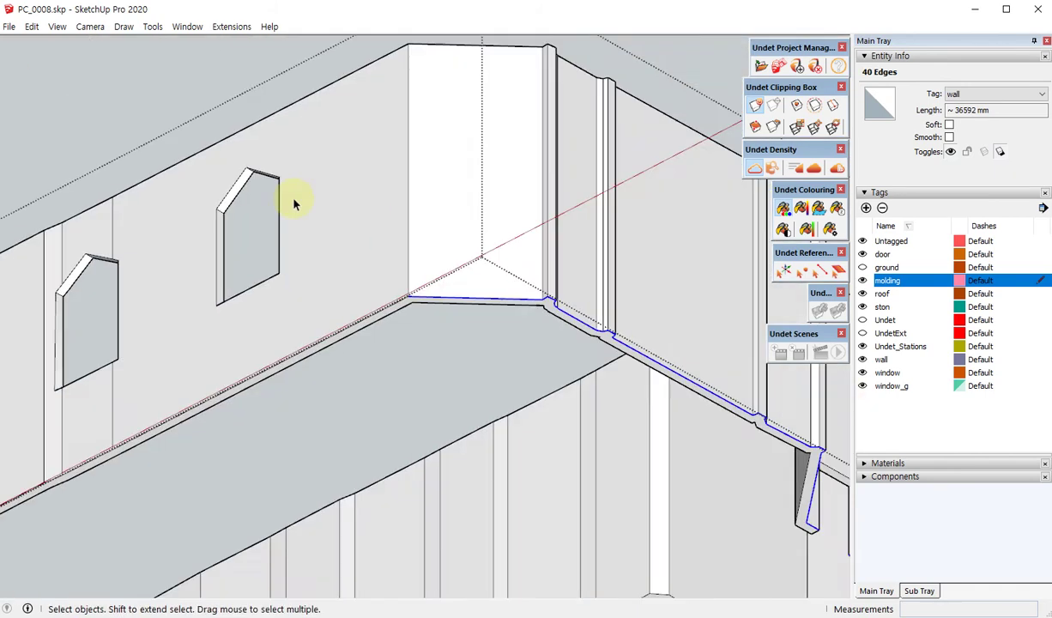
scroll(480, 386, up, 3)
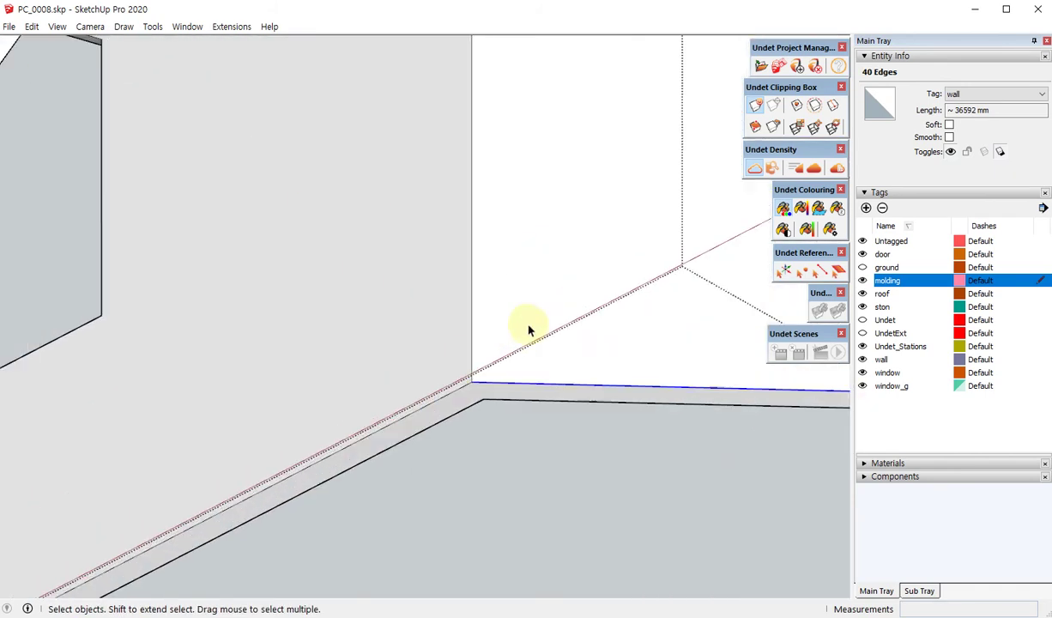
shift+click(448, 401)
scroll(447, 401, down, 2)
mouse_move(585, 272)
middle_down()
mouse_move(462, 345)
mouse_move(529, 294)
middle_up()
scroll(462, 345, up, 2)
scroll(529, 294, up, 2)
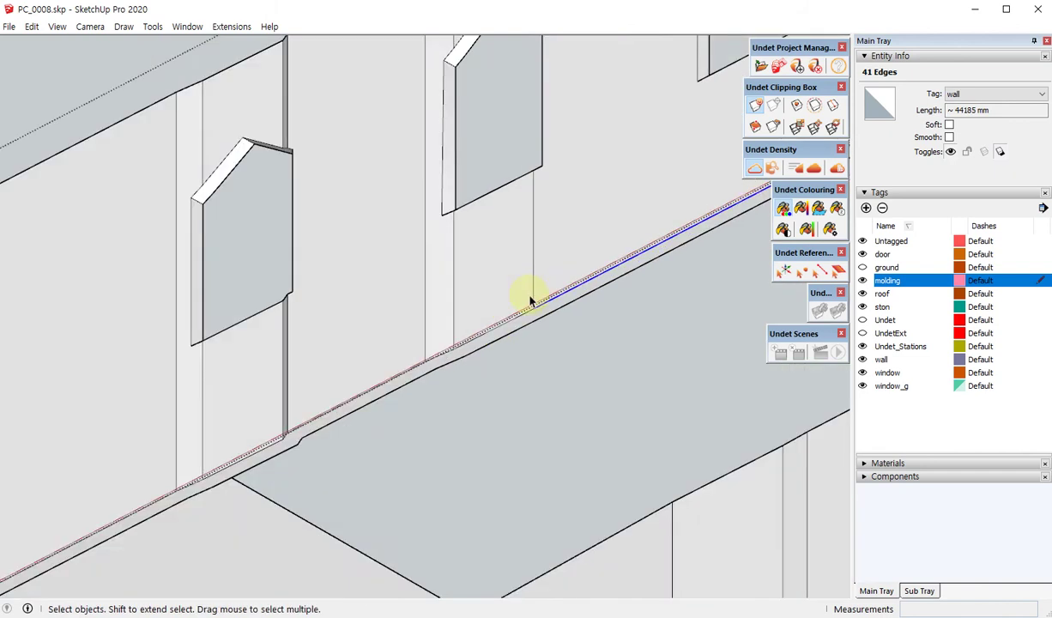
scroll(530, 300, up, 2)
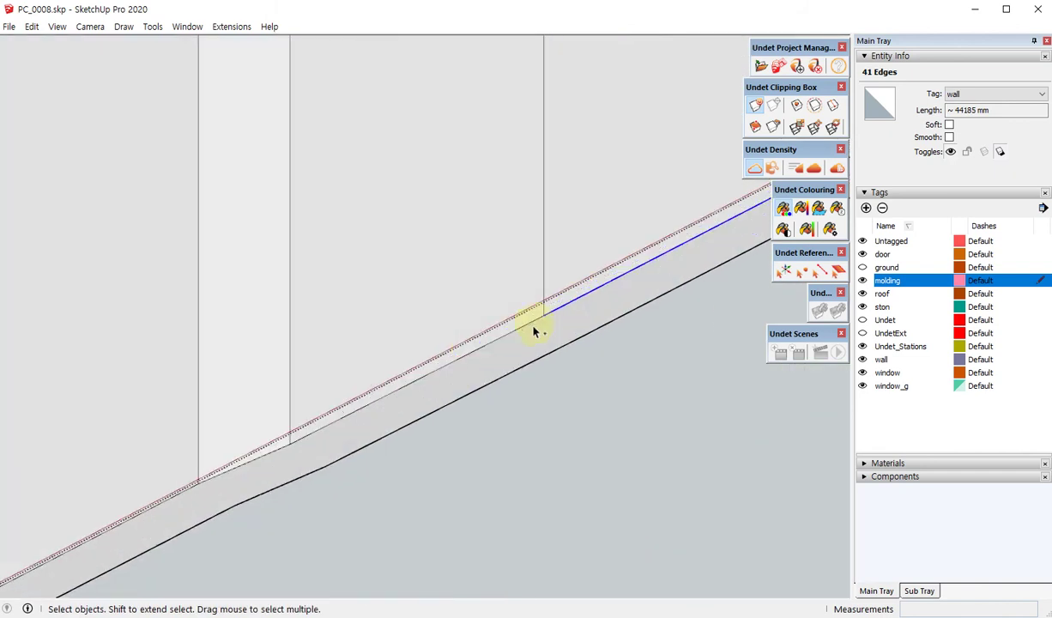
shift+click(288, 441)
scroll(288, 441, up, 1)
scroll(285, 459, up, 1)
shift+click(336, 429)
scroll(249, 460, down, 2)
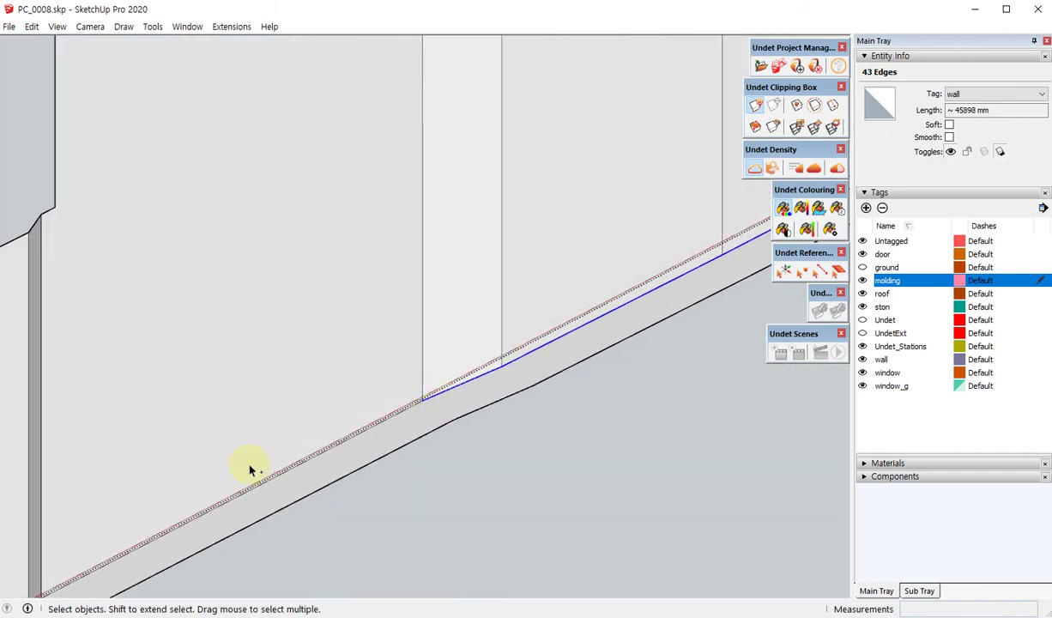
scroll(562, 365, up, 2)
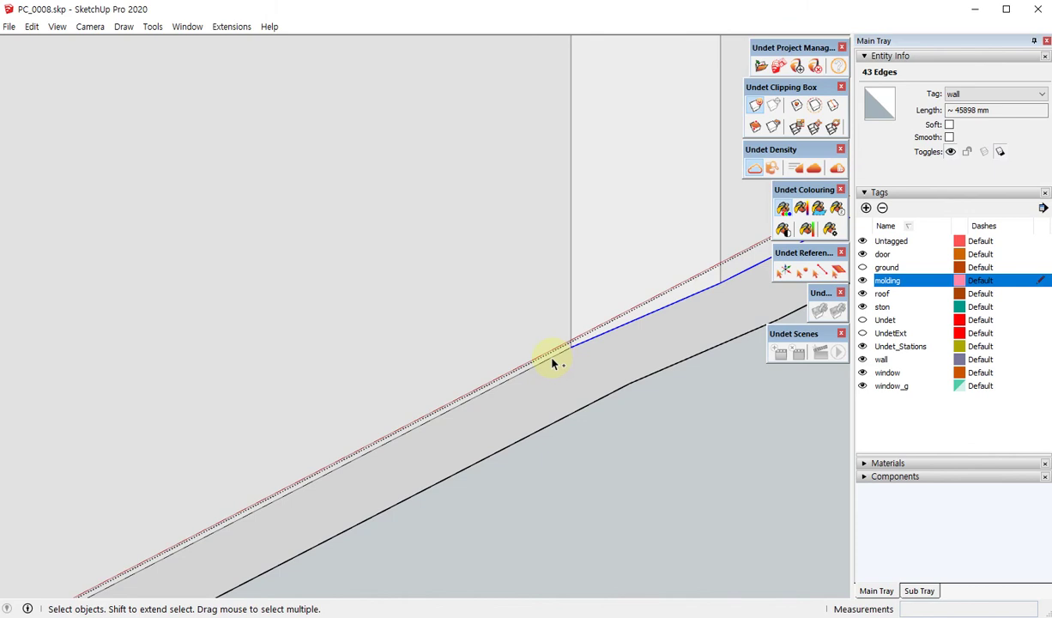
shift+click(550, 359)
scroll(514, 343, down, 2)
scroll(498, 339, up, 2)
scroll(549, 292, up, 2)
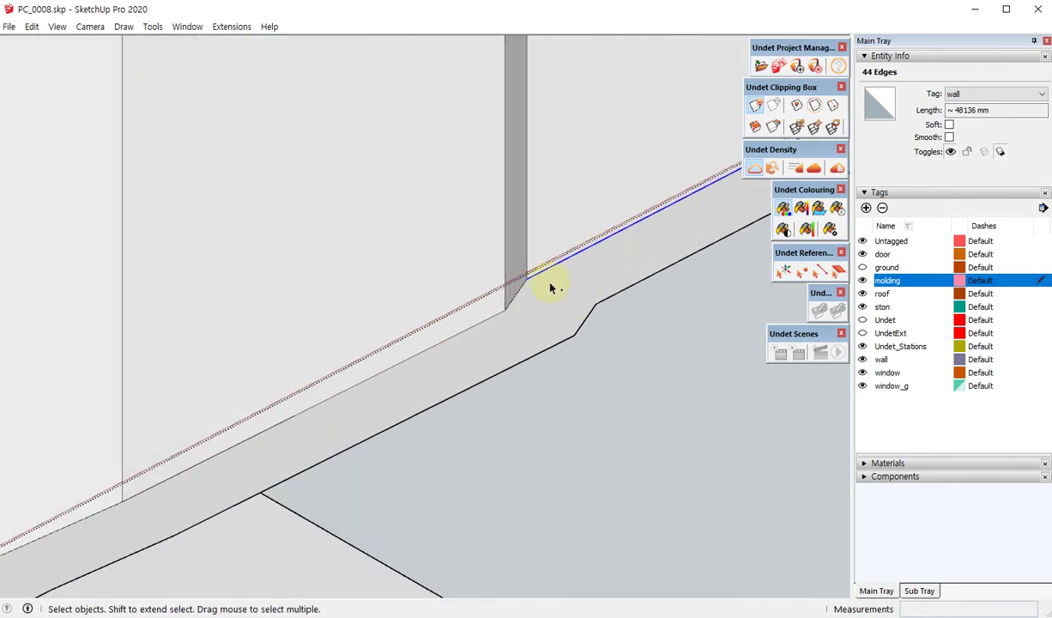
shift+click(489, 319)
scroll(564, 289, down, 2)
scroll(545, 325, up, 1)
scroll(547, 289, up, 1)
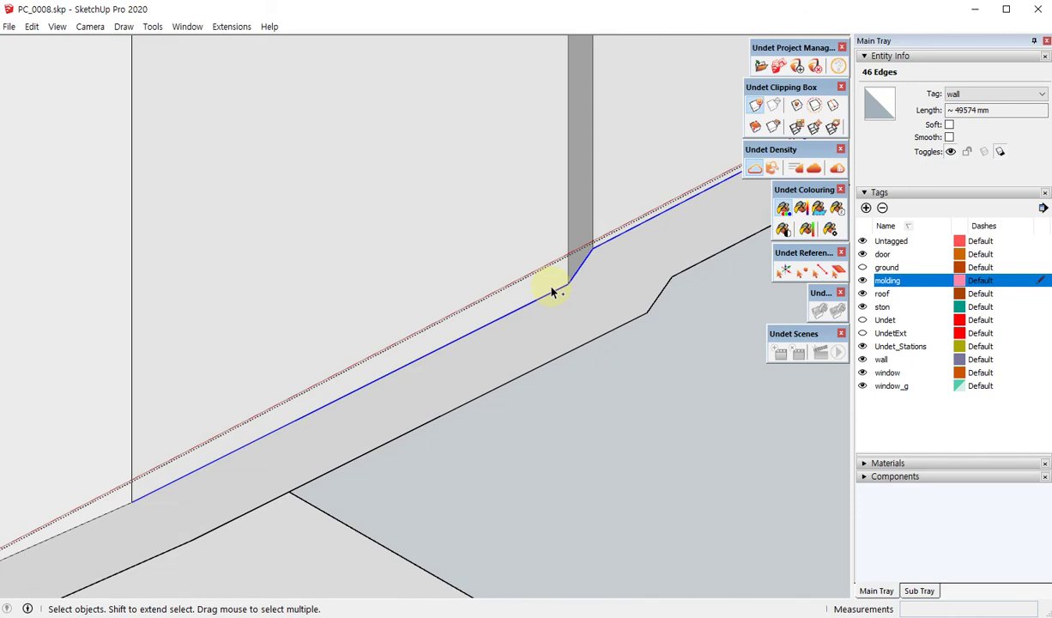
scroll(551, 292, down, 2)
mouse_move(551, 287)
middle_down()
mouse_move(574, 293)
mouse_move(527, 324)
middle_up()
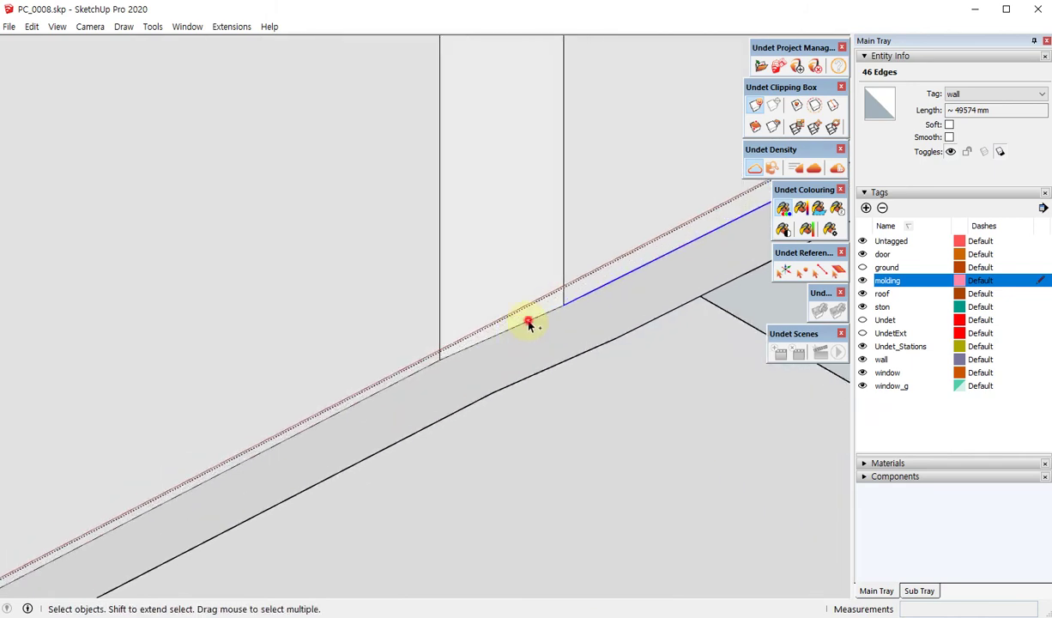
shift+click(433, 369)
scroll(599, 251, down, 2)
mouse_move(598, 251)
middle_down()
mouse_move(516, 235)
mouse_move(485, 270)
middle_up()
scroll(486, 270, up, 2)
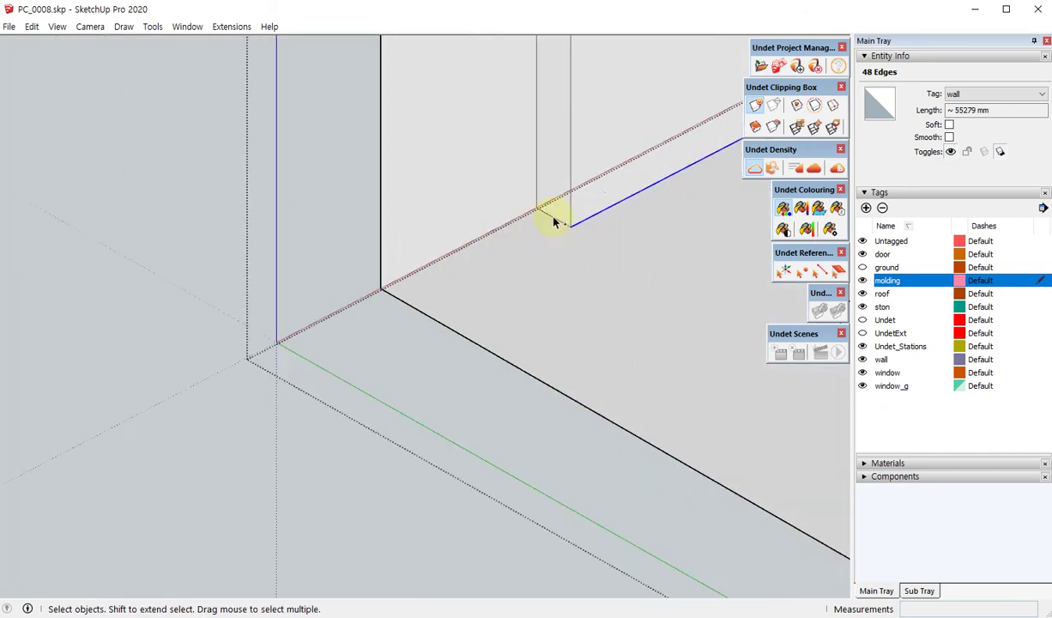
shift+click(476, 232)
middle_drag(476, 231, 312, 300)
scroll(343, 279, up, 2)
scroll(429, 244, down, 2)
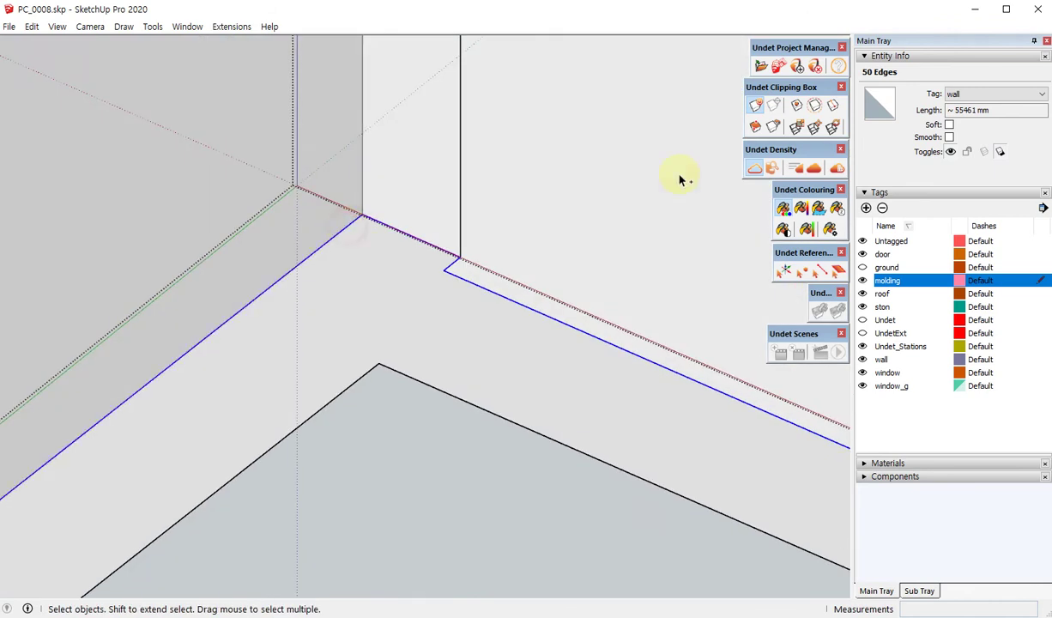
shift+click(686, 190)
middle_drag(686, 190, 694, 201)
scroll(324, 458, up, 2)
scroll(375, 420, up, 1)
shift+click(375, 421)
scroll(375, 420, down, 2)
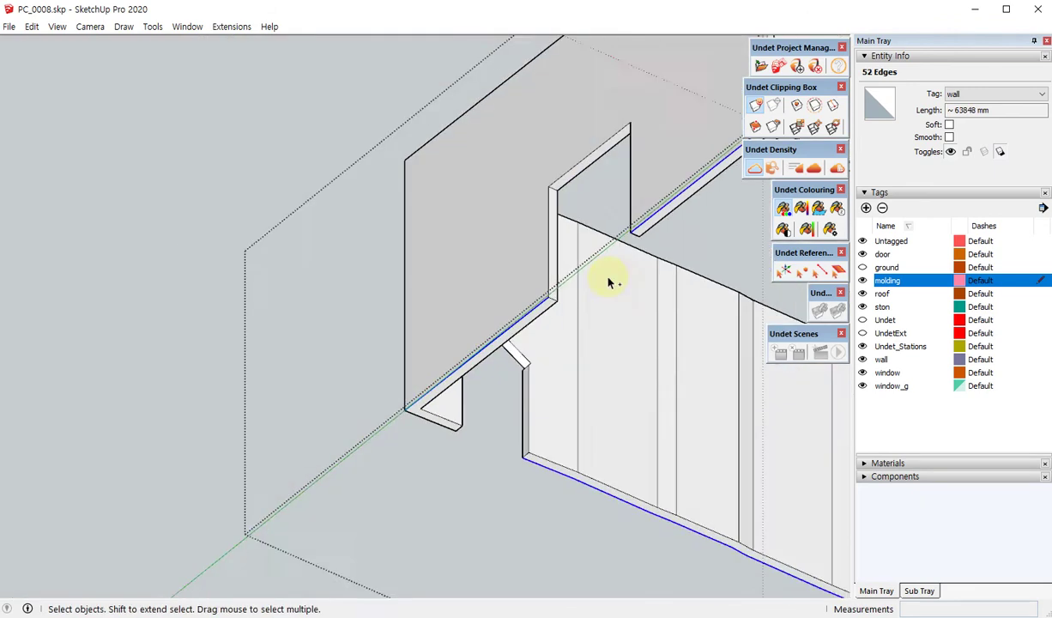
middle_drag(608, 280, 899, 301)
scroll(486, 280, up, 2)
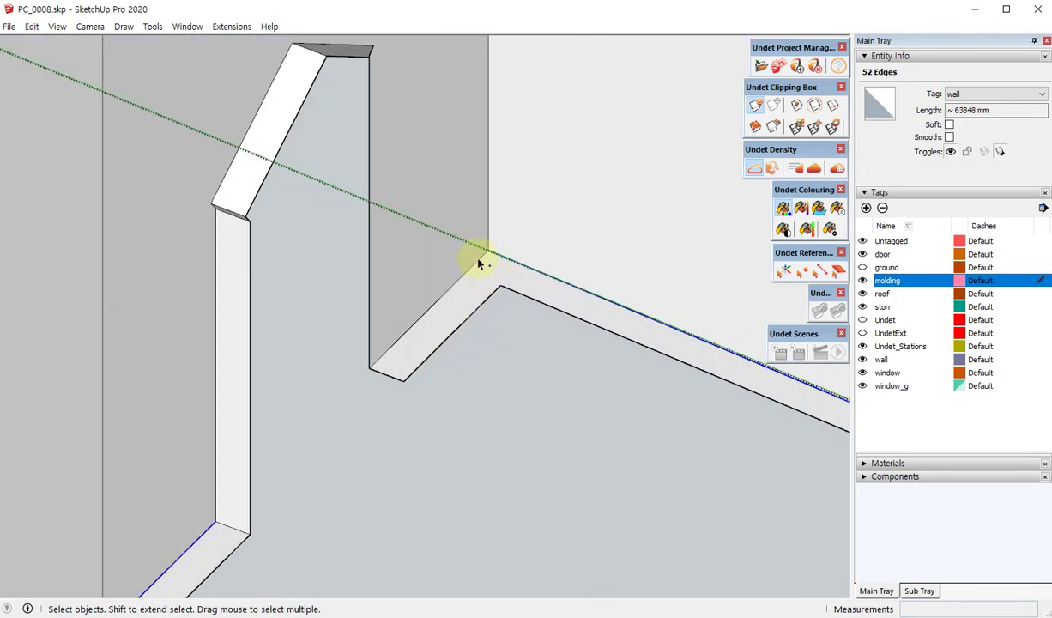
shift+click(477, 266)
scroll(341, 281, down, 2)
- Orbit around the whole building to check the 53 selected base edges
mouse_move(341, 281)
middle_down()
mouse_move(411, 564)
mouse_move(488, 430)
middle_up()
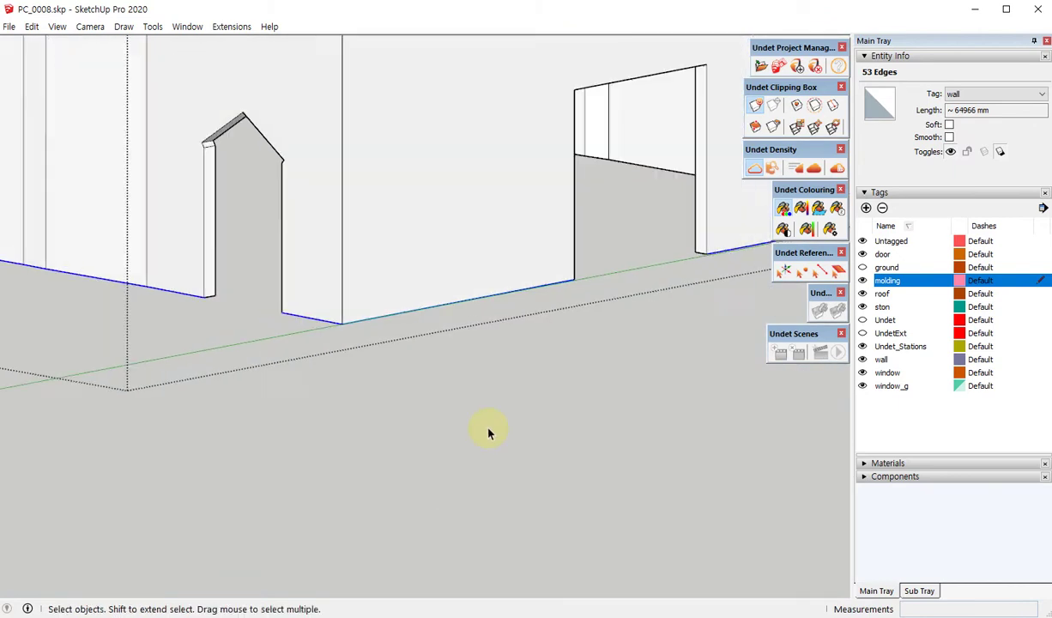
scroll(491, 433, up, 2)
scroll(497, 347, down, 2)
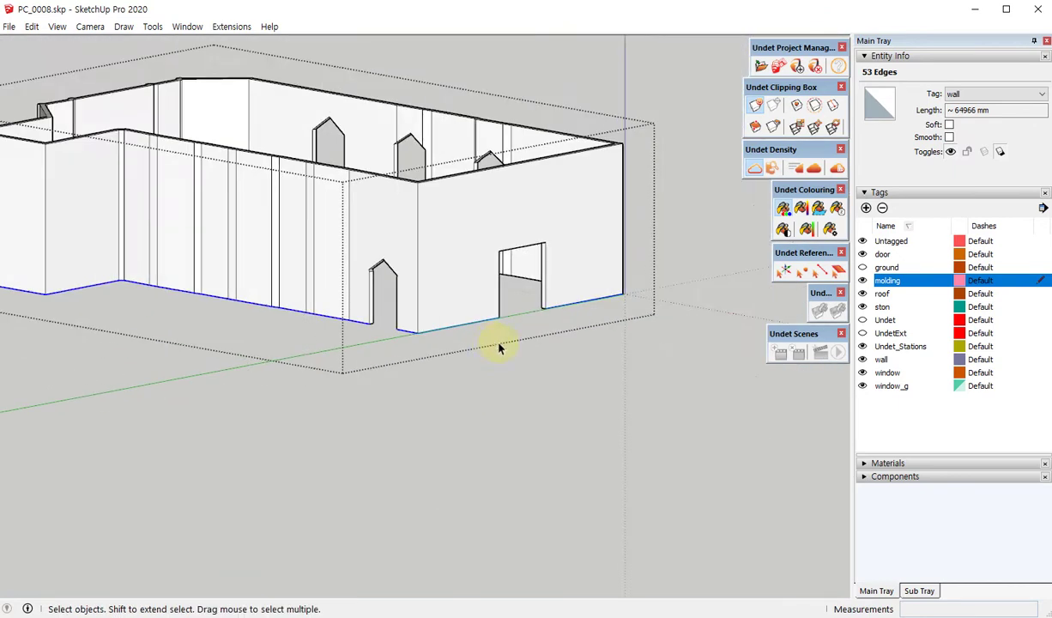
middle_drag(497, 348, 388, 359)
scroll(485, 316, up, 2)
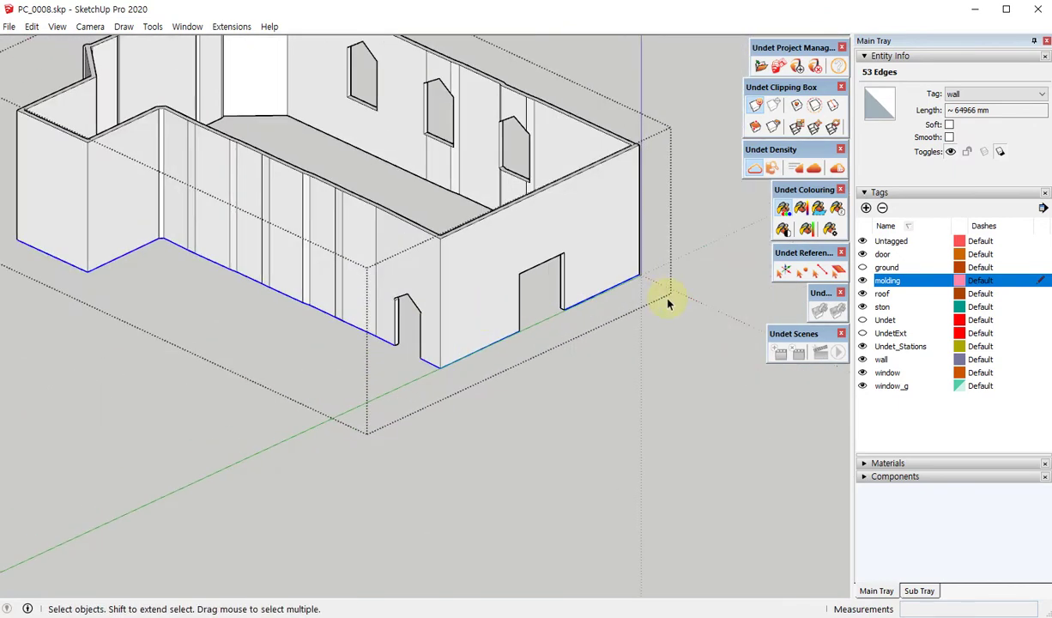
scroll(618, 292, down, 2)
middle_drag(592, 281, 554, 312)
scroll(540, 362, up, 2)
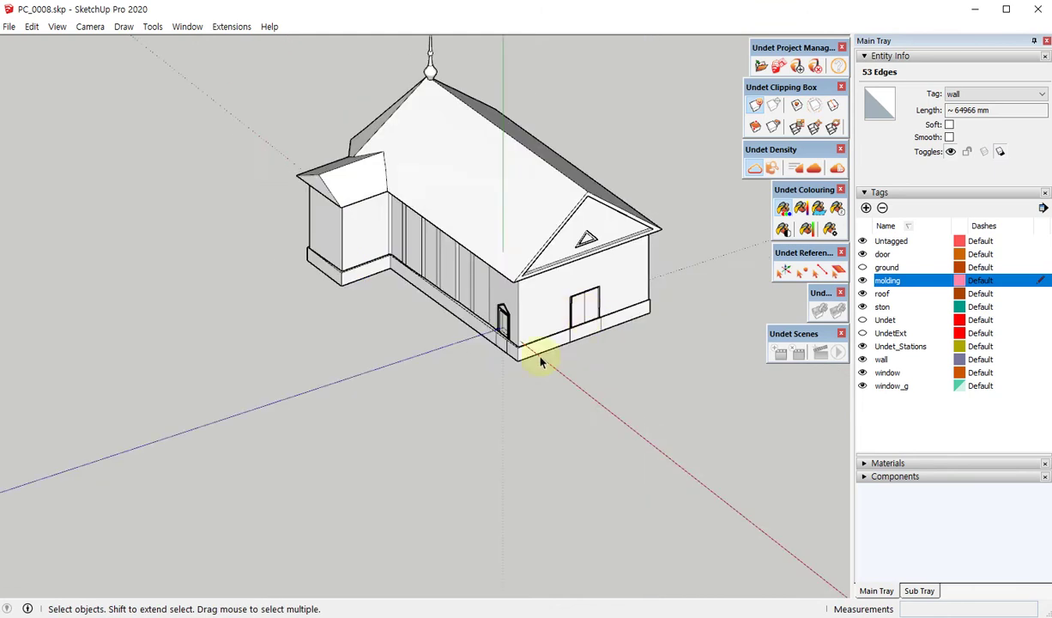
middle_drag(541, 362, 557, 310)
- Group the arrow-shaped molding profile with Ctrl+G and open the group for editing
click(654, 335)
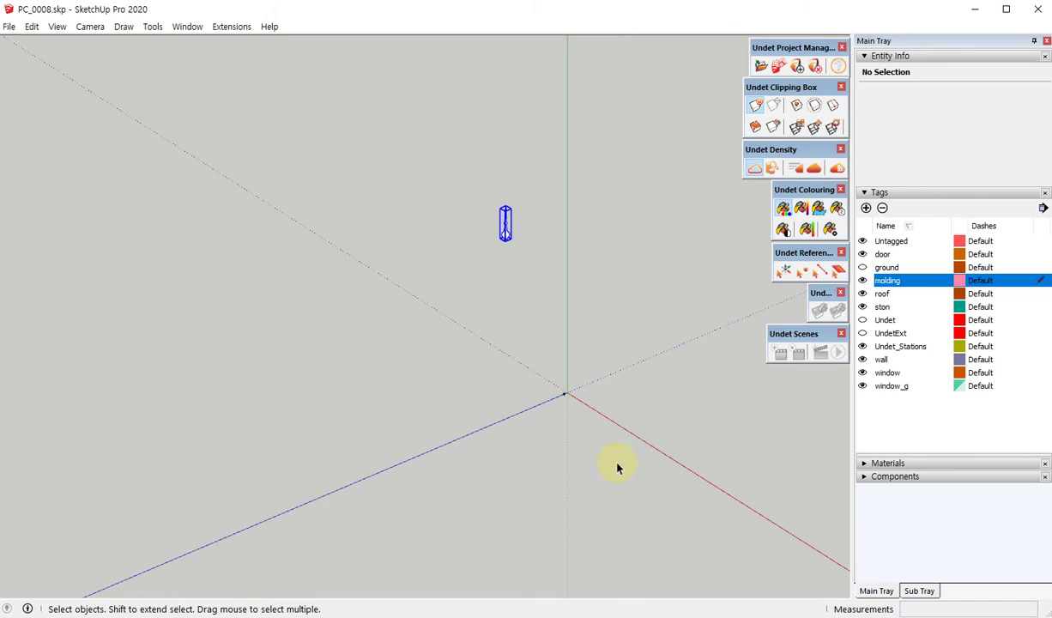
click(476, 268)
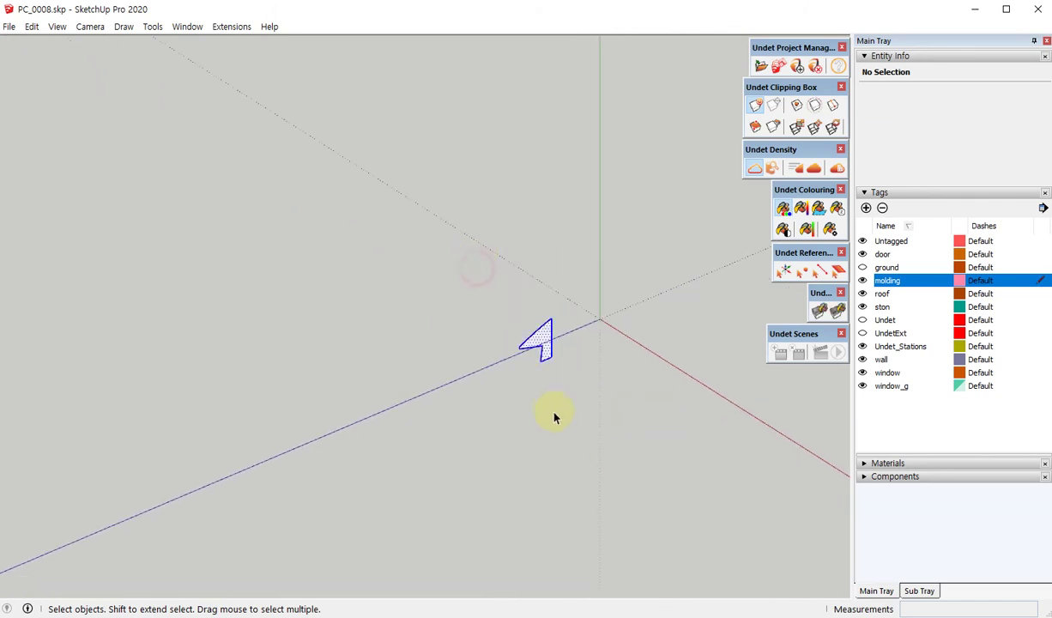
key(ctrl+g)
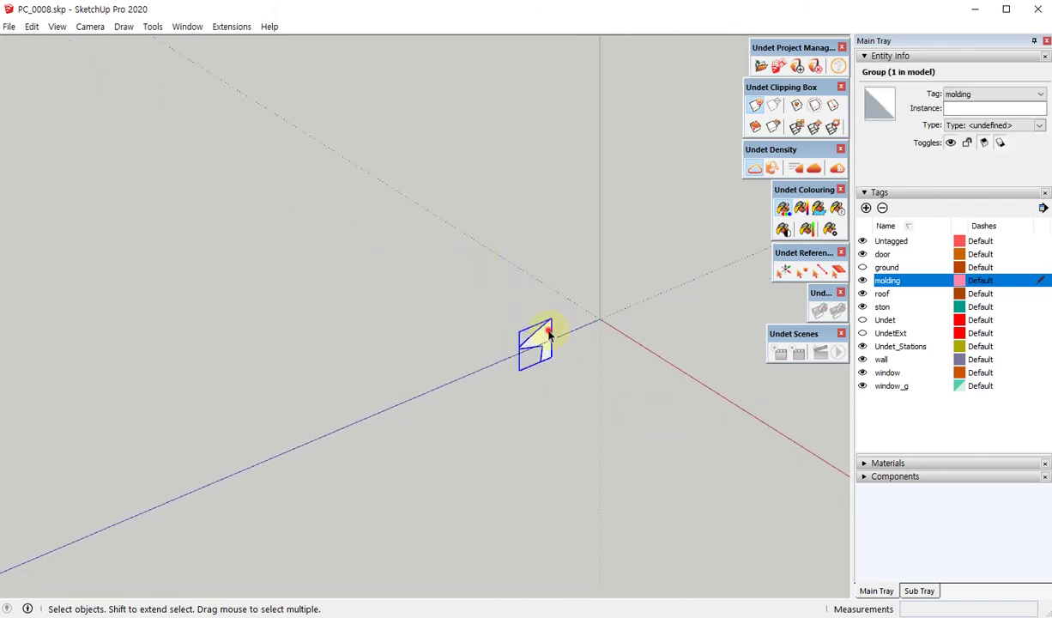
double_click(549, 335)
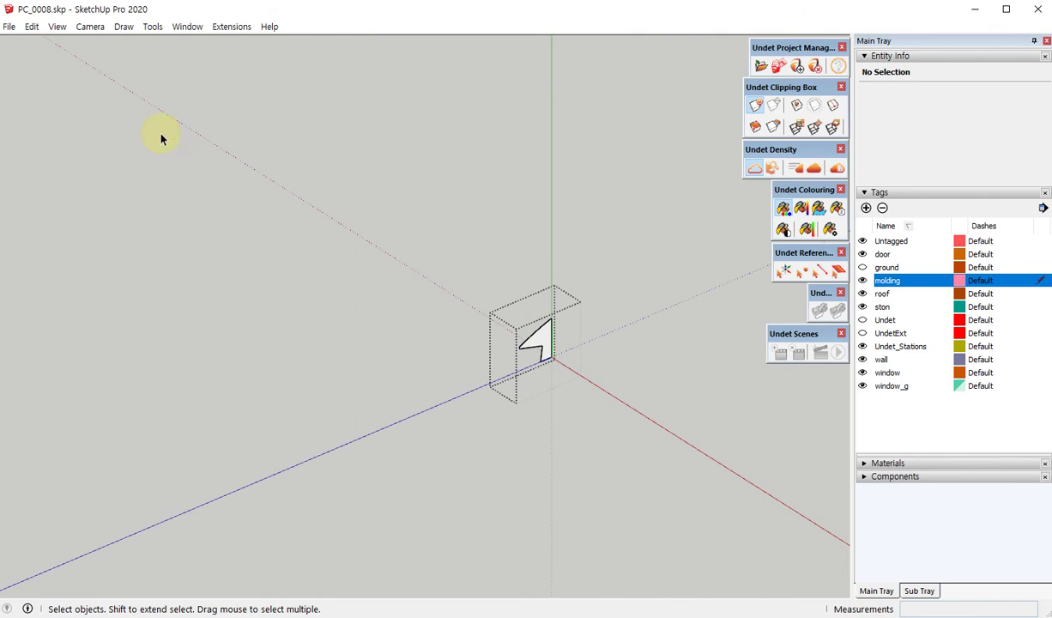
click(32, 27)
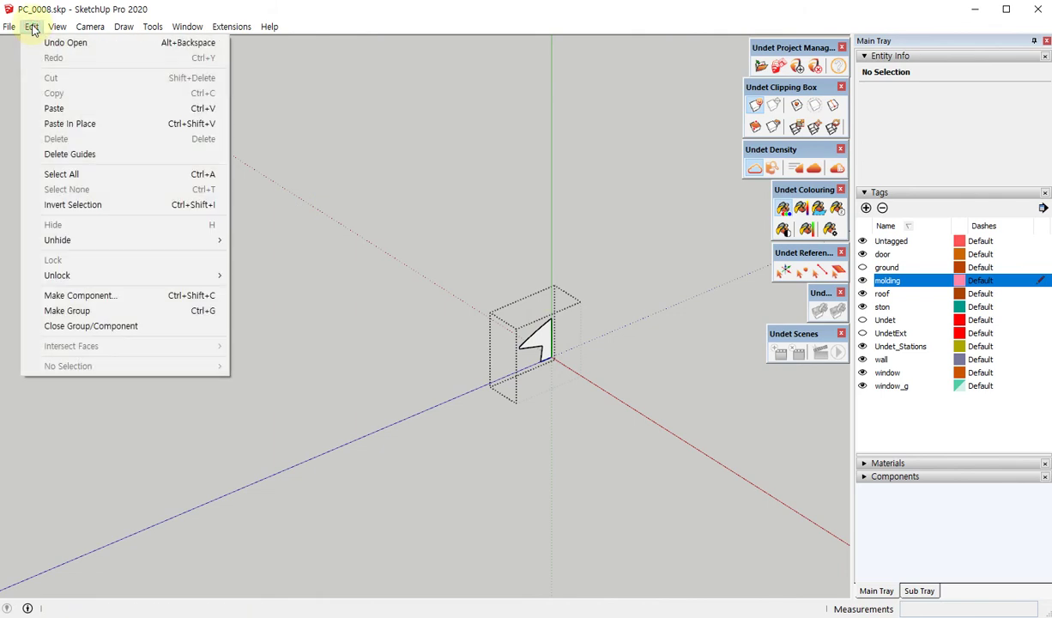
- Paste the wall-base edges in place inside the group and sweep the molding profile along them
click(121, 127)
scroll(408, 369, up, 3)
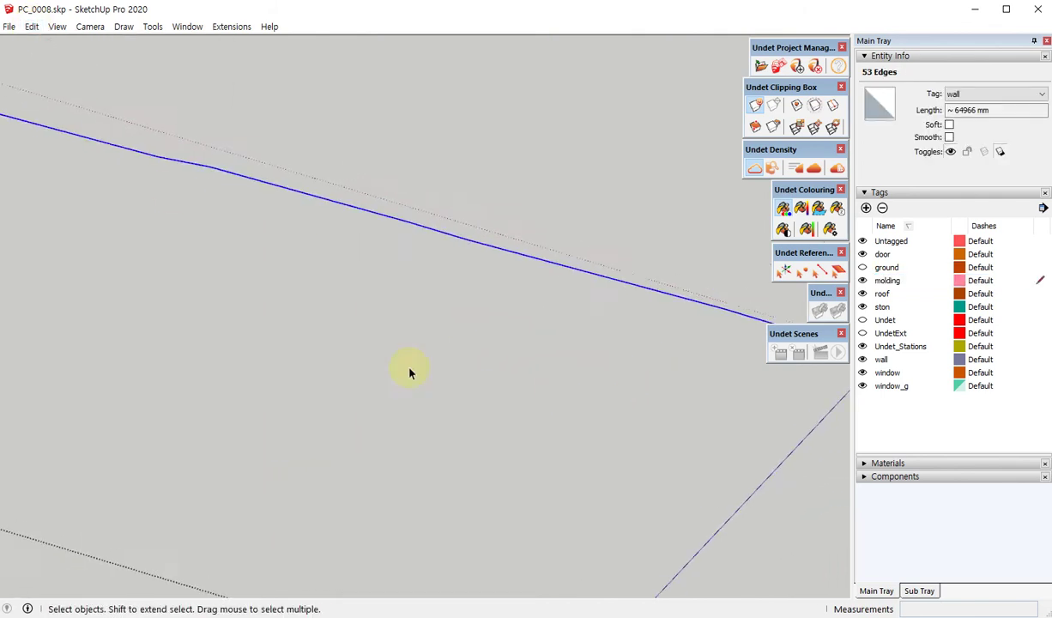
scroll(431, 377, up, 3)
scroll(497, 388, down, 5)
scroll(530, 418, up, 3)
scroll(566, 375, up, 3)
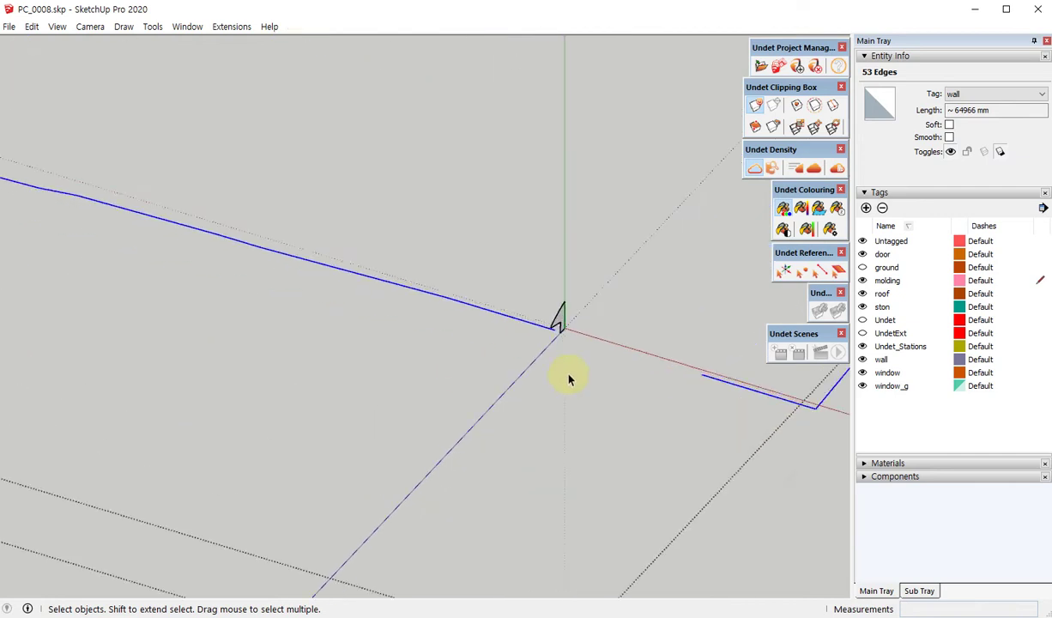
scroll(554, 318, up, 3)
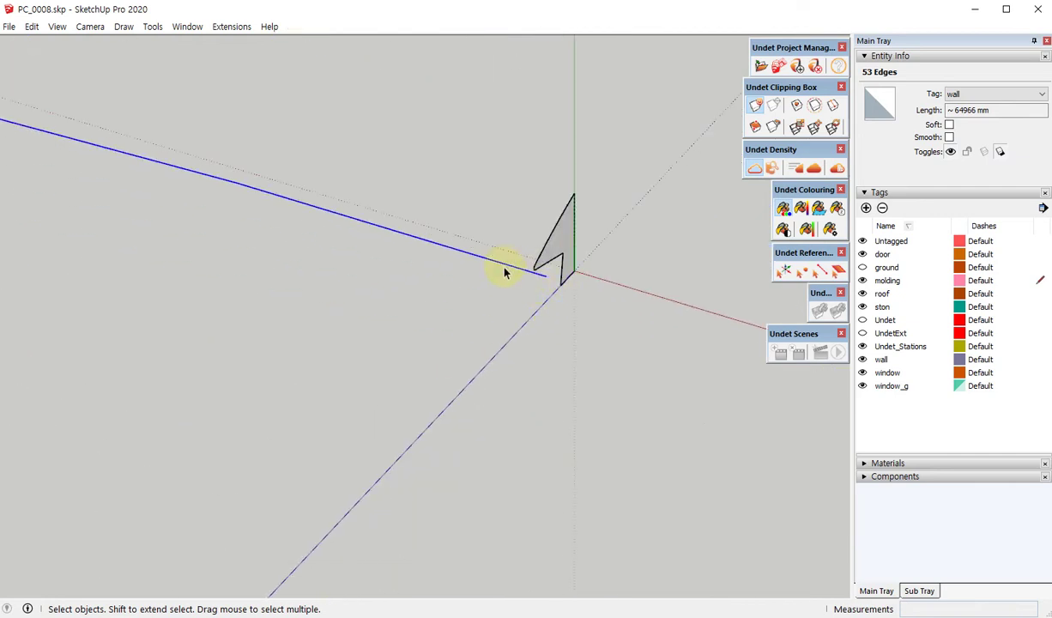
scroll(541, 299, down, 3)
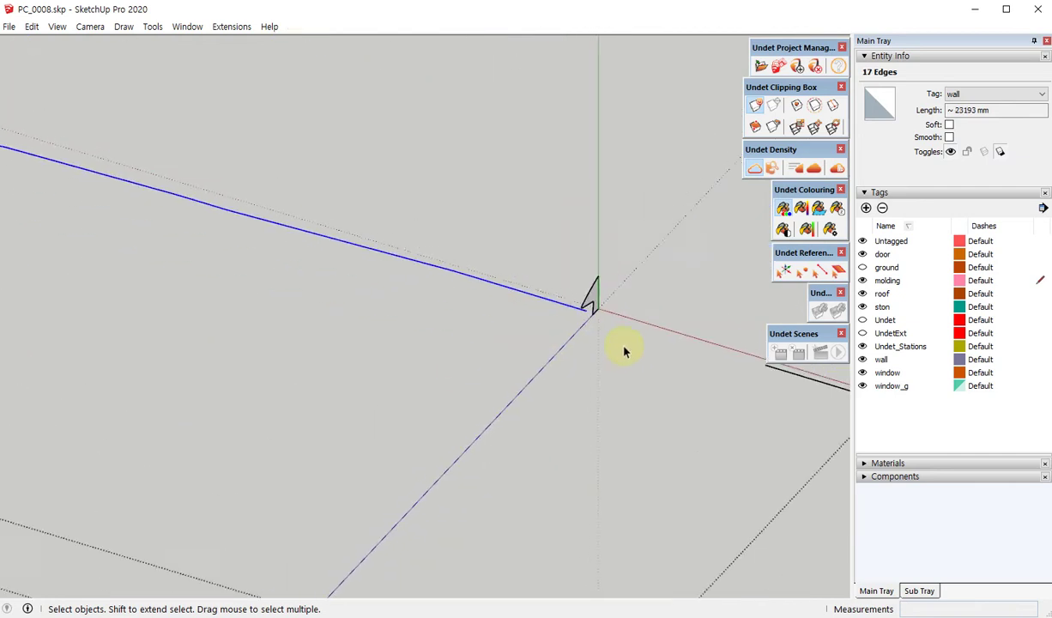
scroll(617, 345, down, 3)
mouse_move(617, 345)
middle_down()
mouse_move(535, 375)
mouse_move(594, 380)
middle_up()
scroll(613, 356, up, 3)
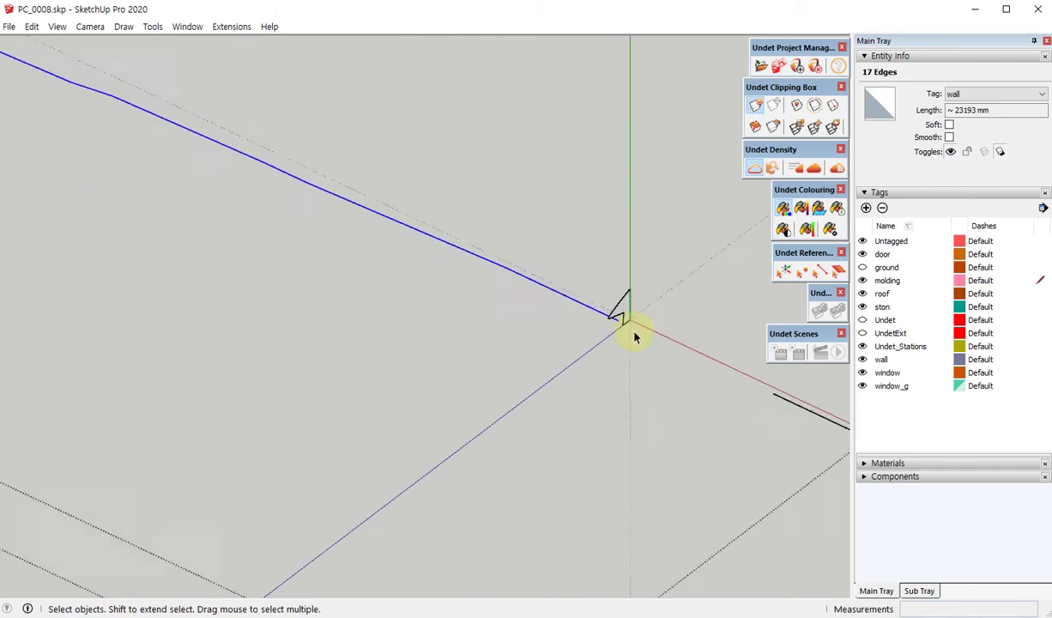
key(p)
click(614, 281)
key(space)
- Sweep the molding profile along the L-shaped corner path with Follow Me
scroll(512, 326, down, 3)
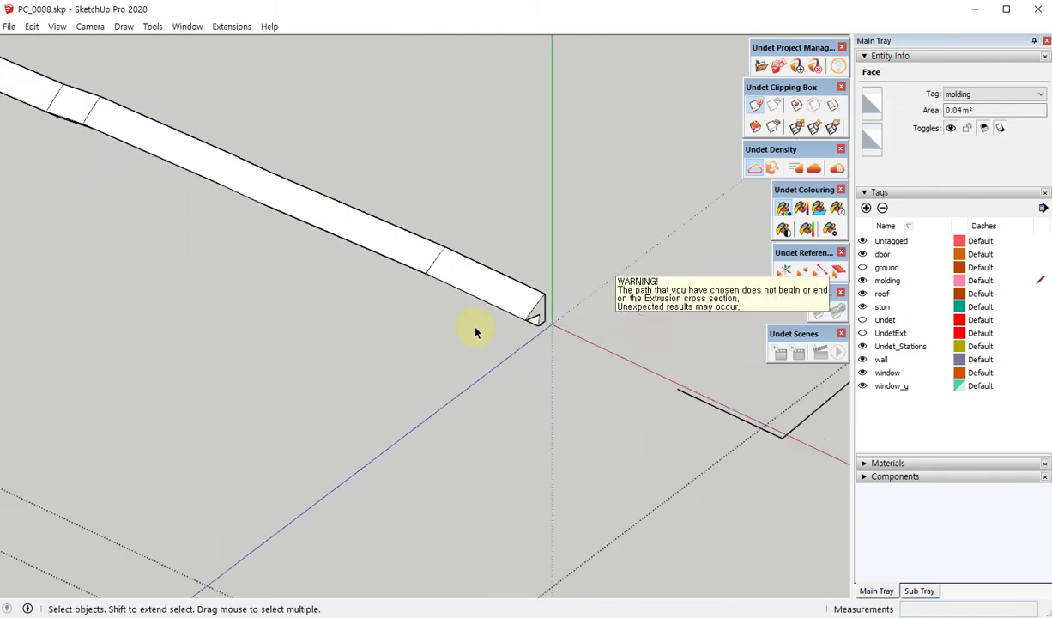
scroll(477, 352, down, 3)
scroll(489, 369, up, 3)
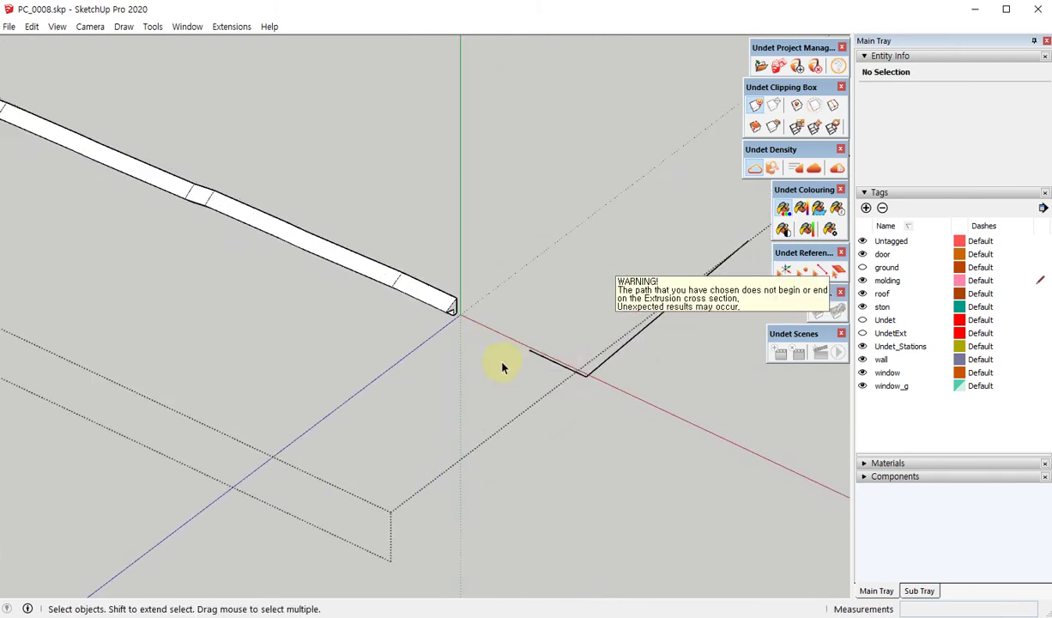
click(567, 371)
scroll(563, 375, down, 5)
scroll(553, 386, up, 2)
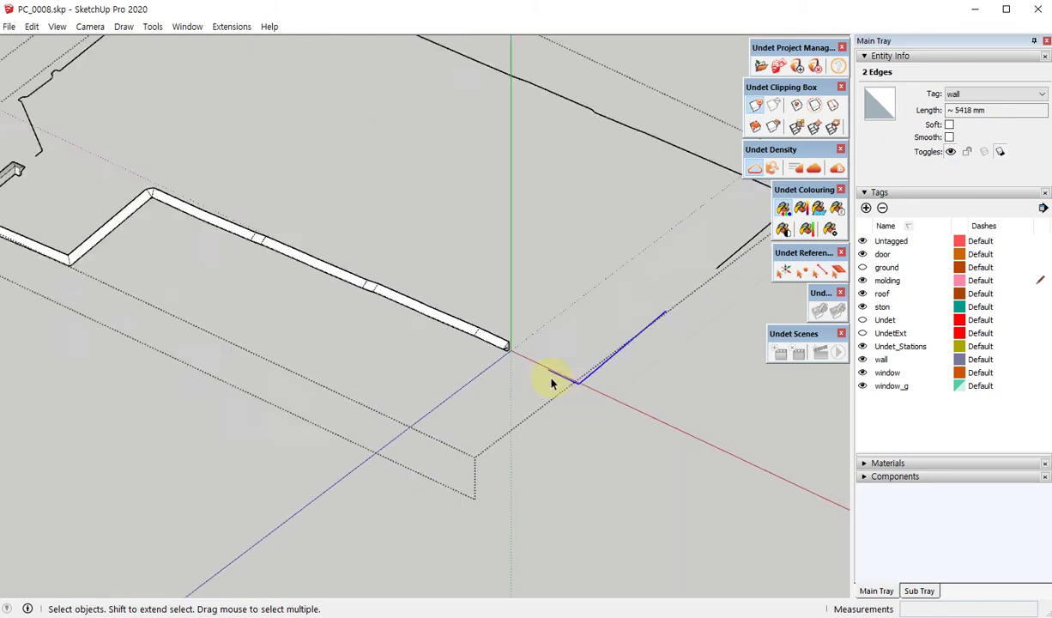
scroll(523, 365, up, 2)
scroll(480, 322, up, 2)
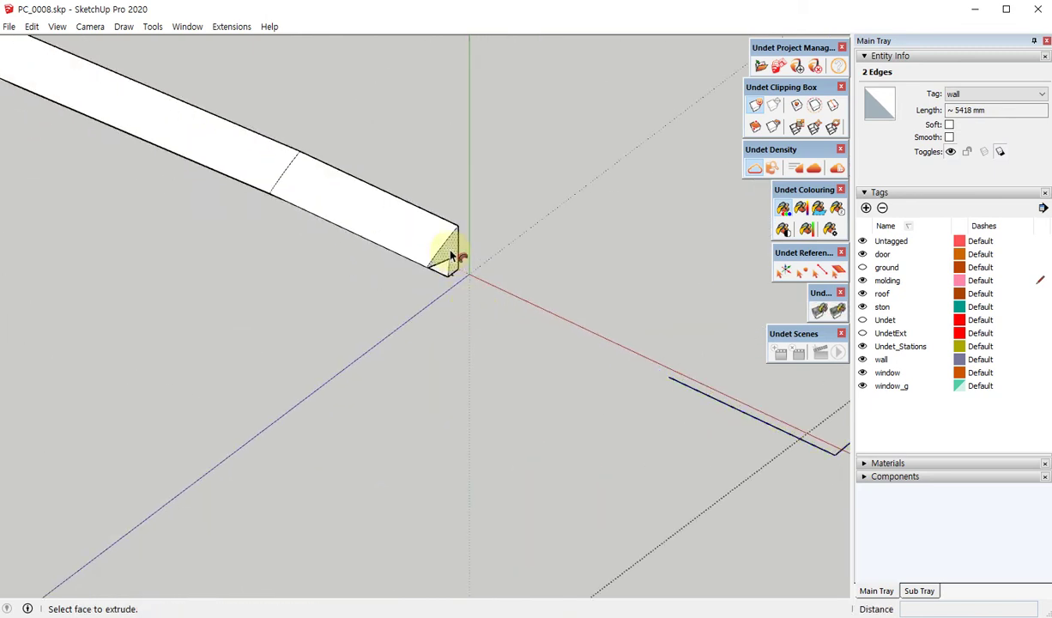
click(448, 254)
scroll(408, 405, down, 2)
key(space)
- Sweep the profile along the selected wall outline with Follow Me
scroll(502, 447, down, 2)
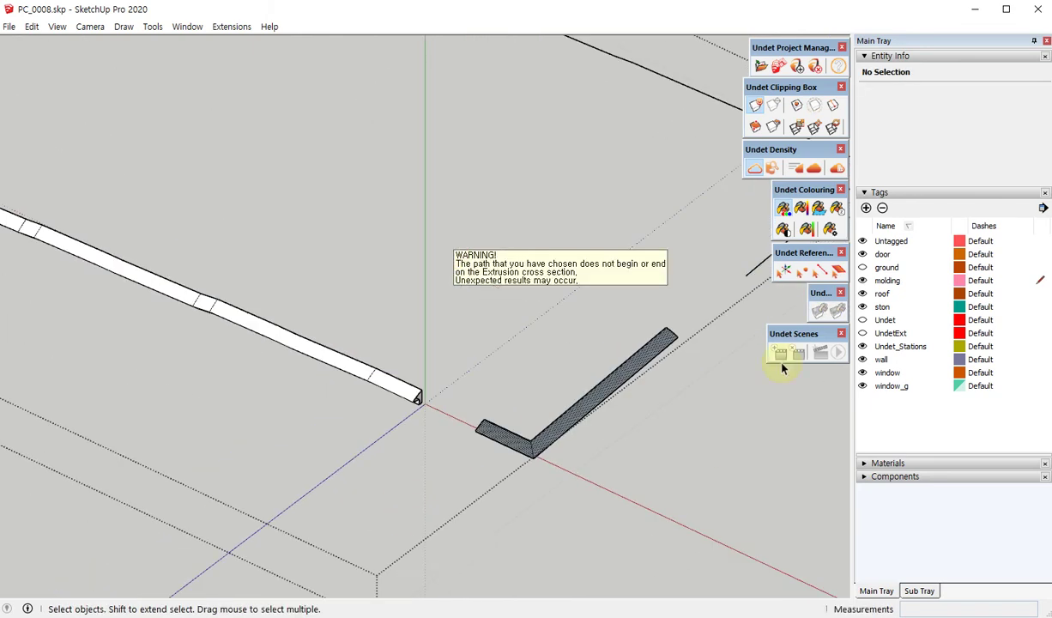
middle_drag(603, 380, 478, 462)
scroll(649, 330, up, 1)
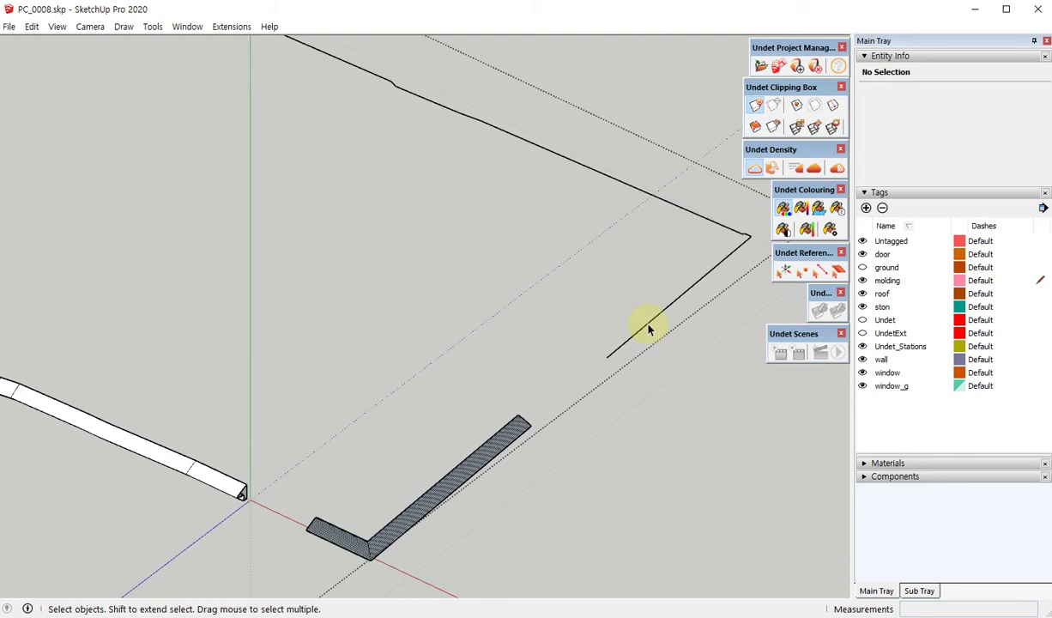
scroll(699, 394, down, 3)
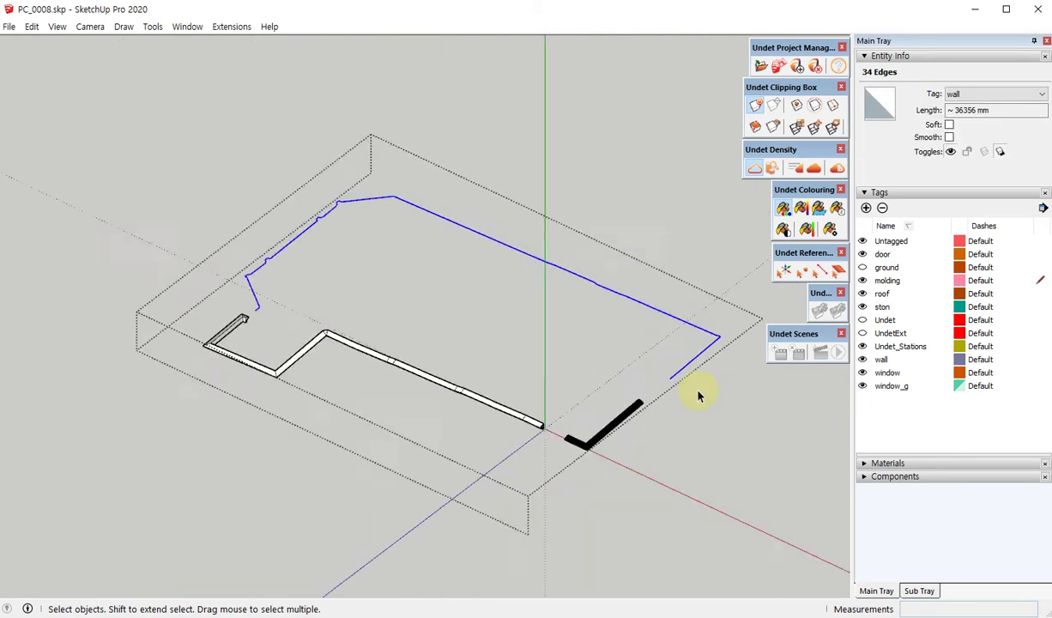
mouse_move(357, 427)
middle_down()
mouse_move(550, 341)
mouse_move(603, 469)
middle_up()
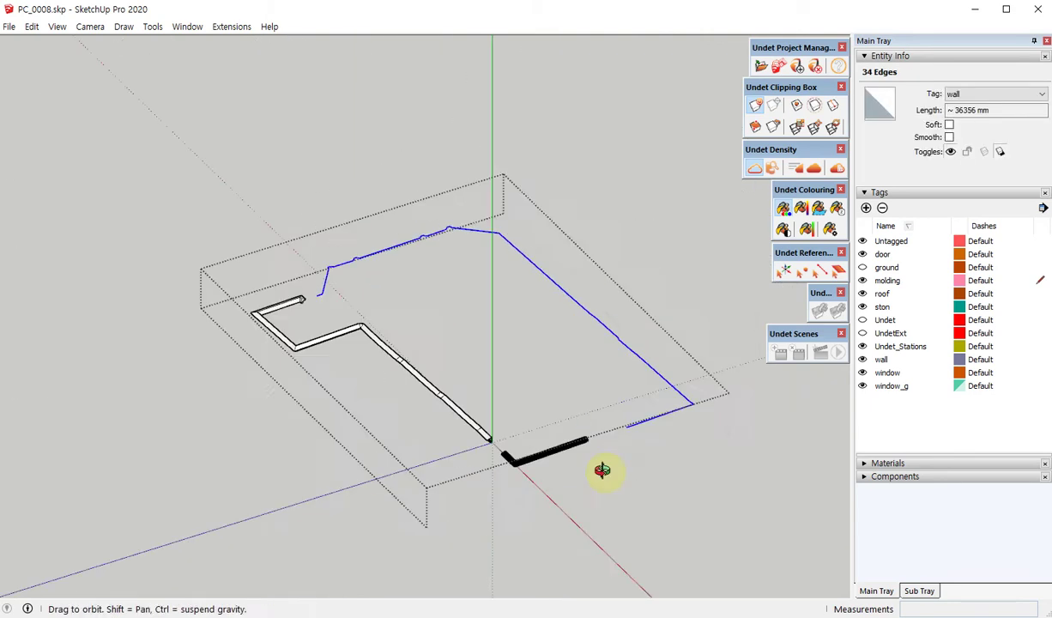
scroll(472, 448, up, 2)
scroll(488, 404, up, 3)
scroll(489, 407, up, 2)
scroll(488, 407, down, 3)
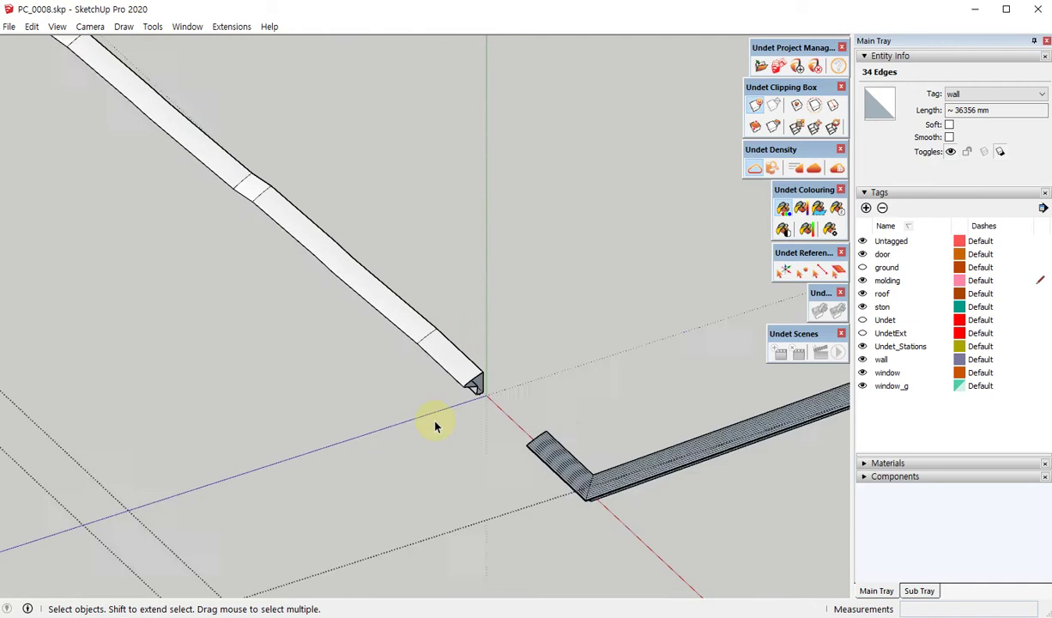
mouse_move(434, 422)
middle_down()
mouse_move(1004, 450)
mouse_move(403, 312)
middle_up()
scroll(705, 333, up, 3)
key(f)
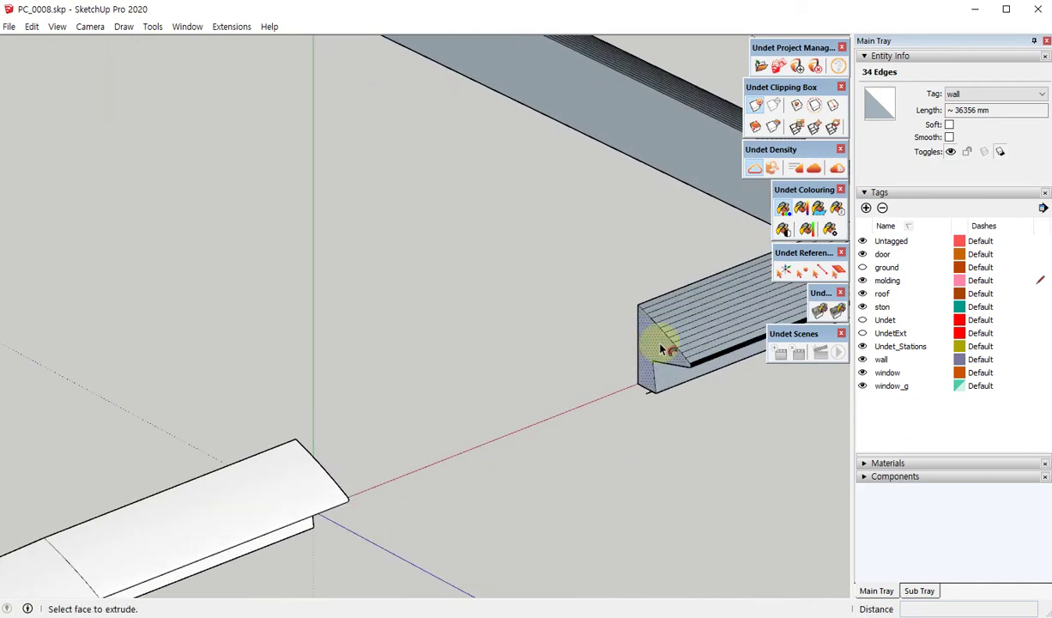
click(656, 371)
scroll(679, 416, down, 3)
scroll(680, 416, down, 1)
- Draw a vertical line at the beam corner to close the white beam's end face
mouse_move(679, 416)
middle_down()
mouse_move(451, 415)
mouse_move(195, 485)
mouse_move(599, 434)
mouse_move(745, 435)
middle_up()
scroll(648, 416, up, 3)
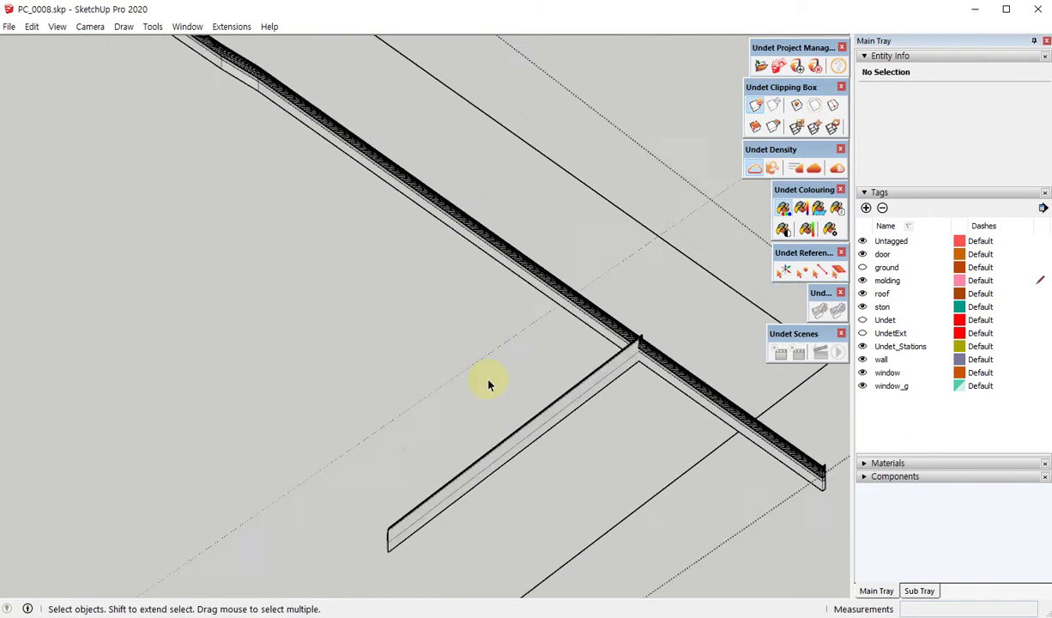
scroll(681, 369, down, 2)
scroll(681, 375, down, 2)
scroll(669, 380, down, 2)
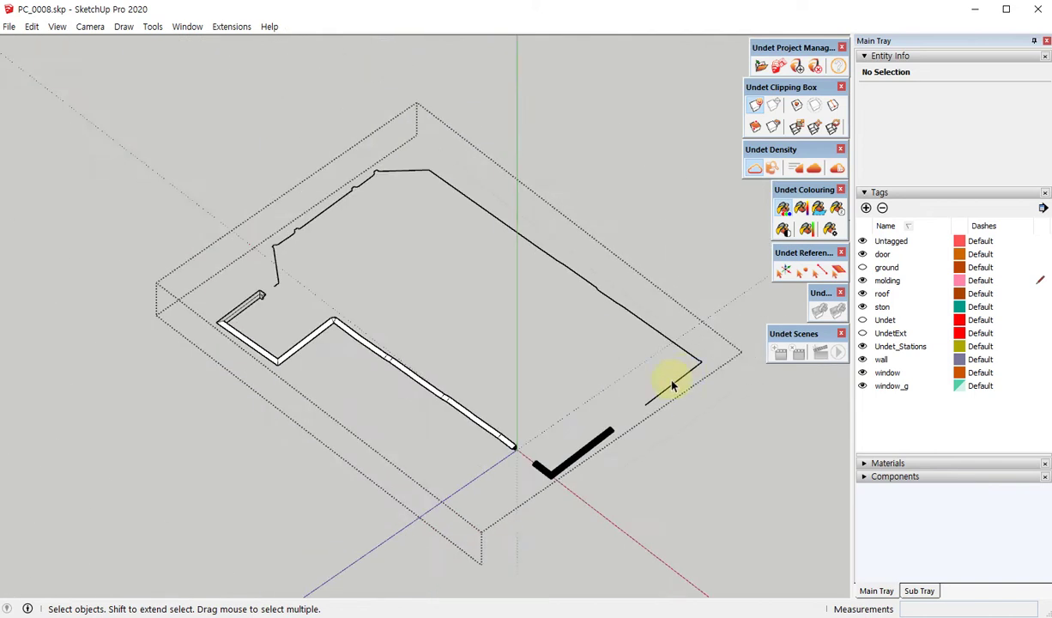
middle_drag(669, 380, 532, 444)
scroll(571, 429, up, 3)
middle_drag(578, 386, 590, 358)
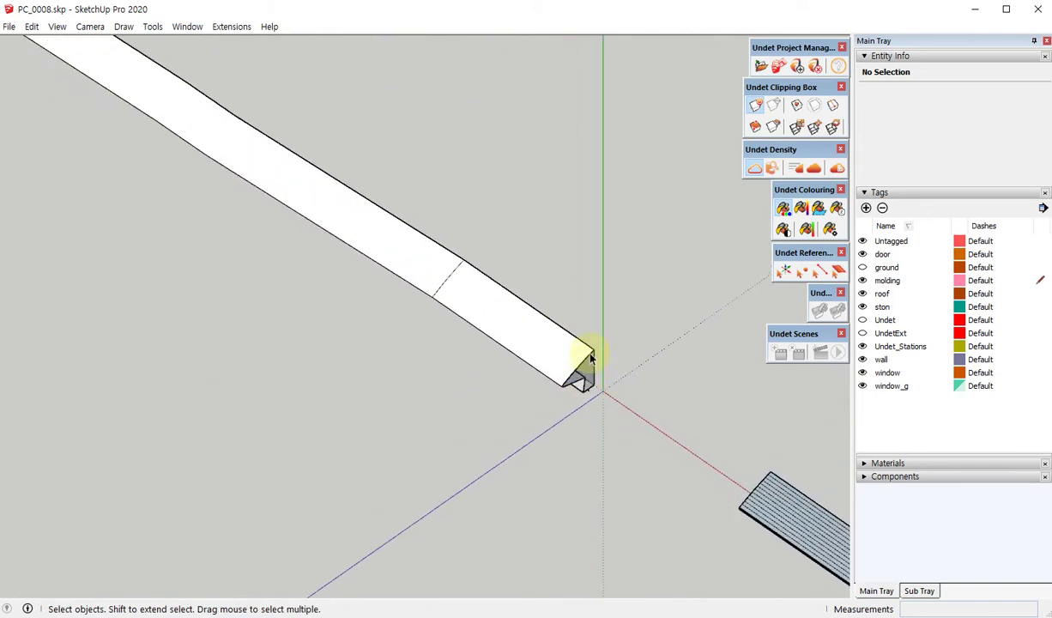
scroll(559, 390, up, 3)
key(l)
click(606, 313)
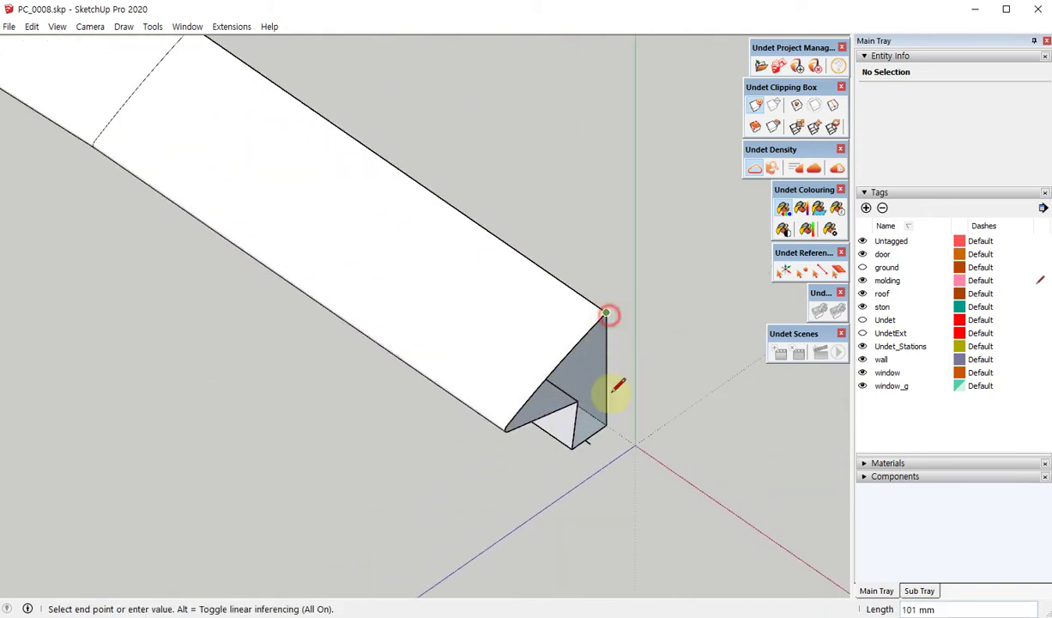
click(606, 424)
key(space)
- Select the whole corner molding from above
scroll(223, 317, down, 3)
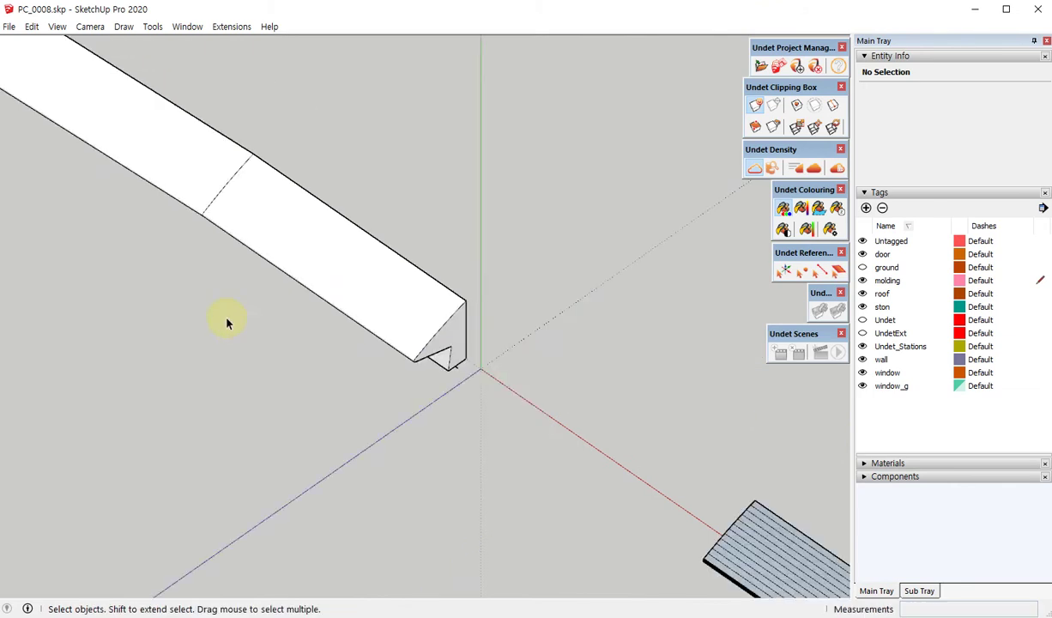
mouse_move(223, 317)
middle_down()
mouse_move(681, 498)
mouse_move(37, 512)
mouse_move(352, 493)
middle_up()
scroll(134, 430, up, 3)
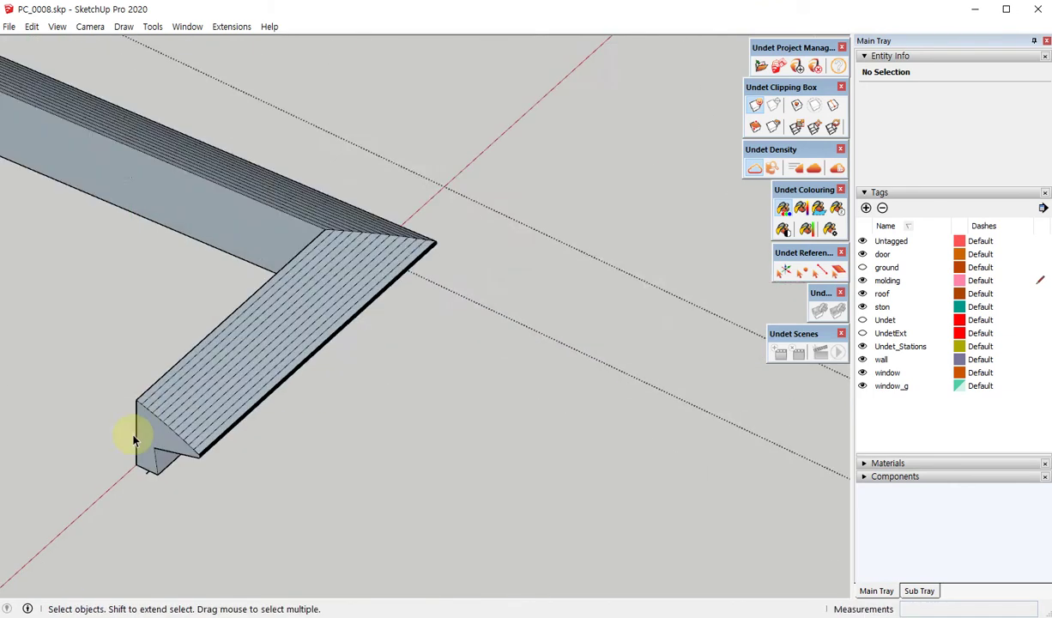
scroll(176, 440, up, 3)
click(183, 431)
double_click(182, 431)
- Reverse the corner molding's faces so the white front faces show
right_click(182, 431)
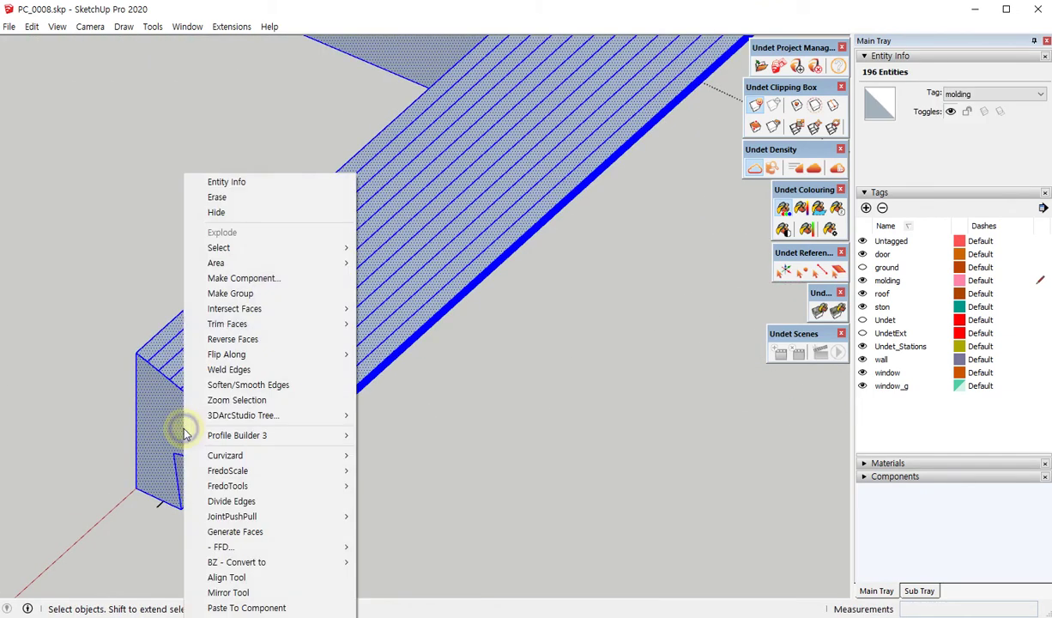
click(261, 339)
scroll(614, 422, down, 5)
mouse_move(603, 434)
middle_down()
mouse_move(536, 395)
mouse_move(226, 388)
mouse_move(376, 446)
middle_up()
scroll(369, 371, up, 3)
scroll(316, 361, up, 3)
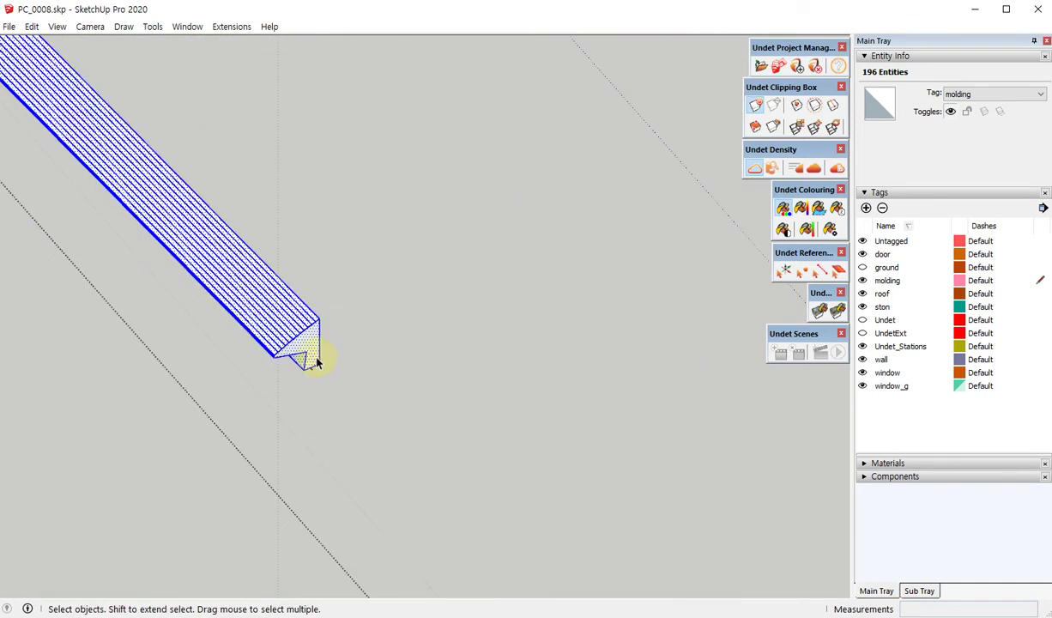
- Copy the molding's end face to the outline's endpoint with Move and Ctrl
click(312, 337)
key(m)
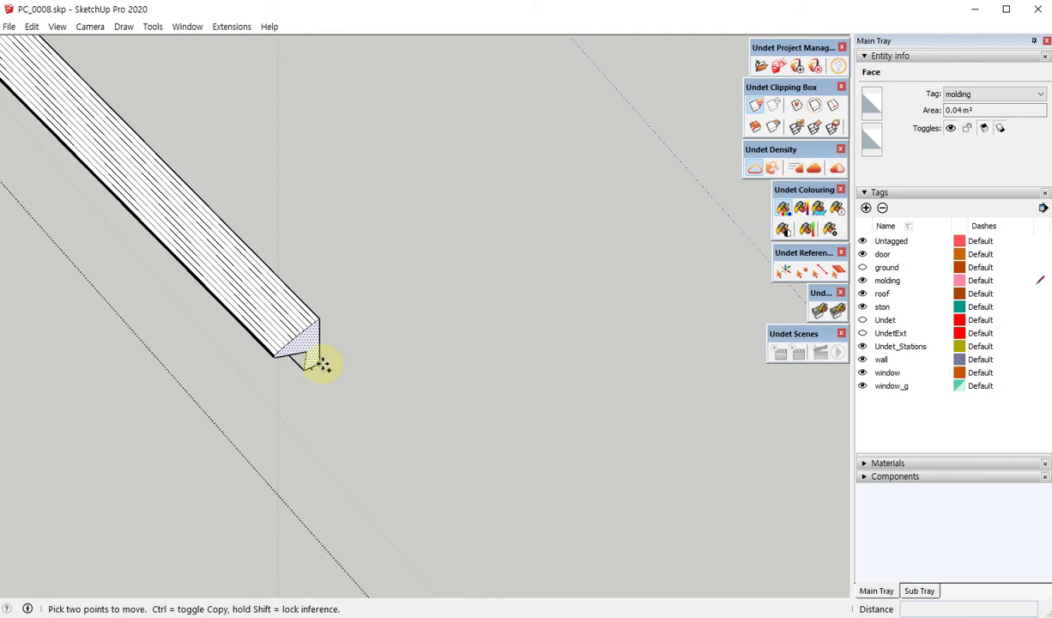
scroll(319, 309, down, 3)
scroll(360, 343, down, 3)
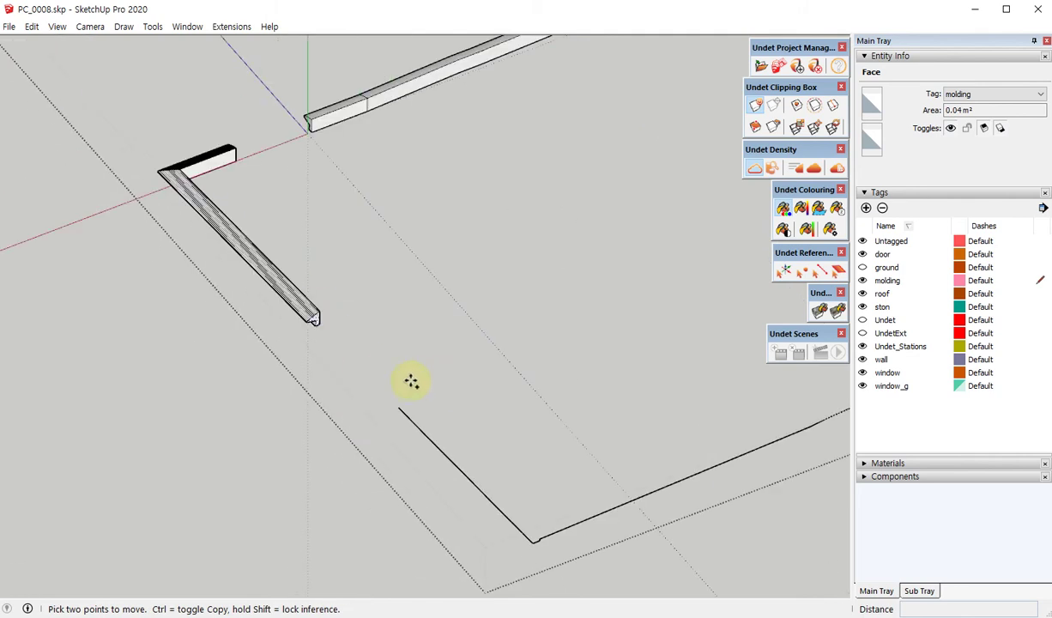
mouse_move(411, 380)
middle_down()
mouse_move(401, 350)
mouse_move(159, 111)
mouse_move(171, 122)
middle_up()
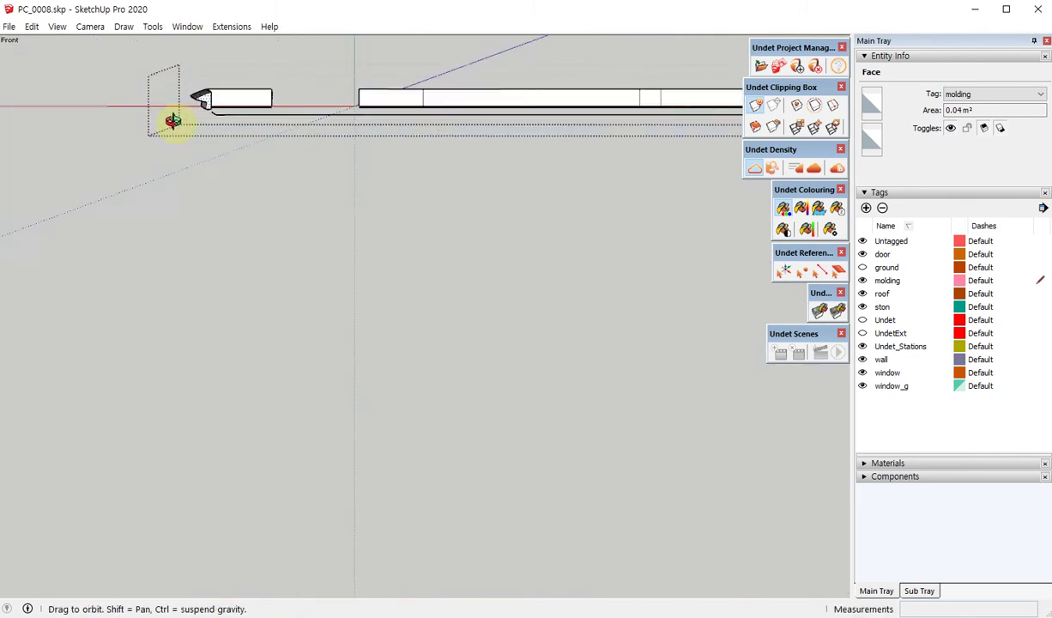
scroll(246, 198, up, 3)
scroll(230, 163, up, 2)
key(ctrl)
click(229, 163)
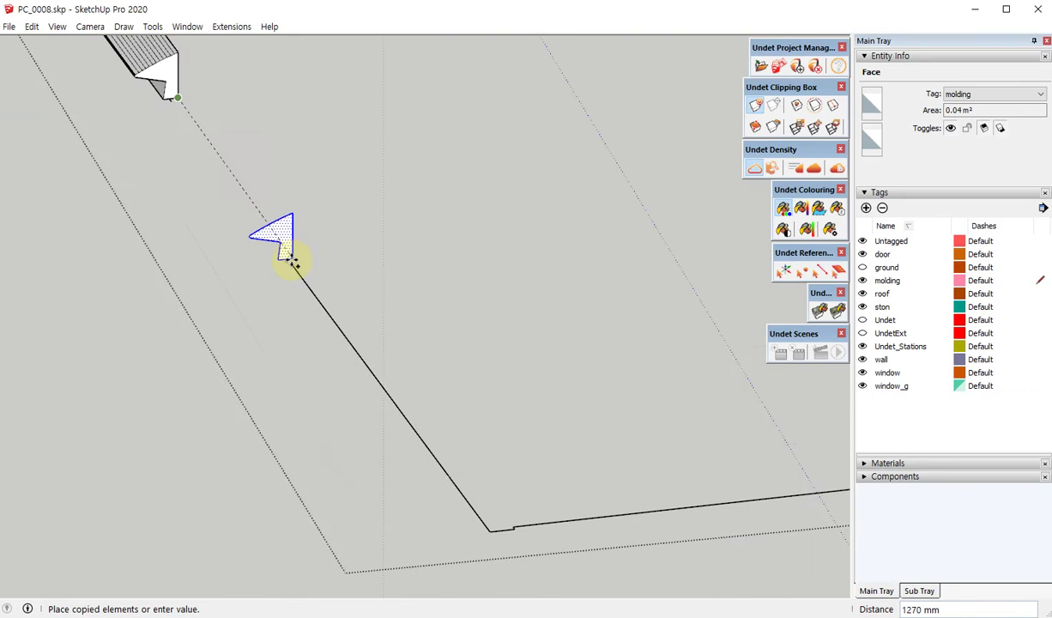
scroll(288, 264, up, 2)
click(288, 267)
mouse_move(288, 266)
middle_down()
mouse_move(411, 411)
mouse_move(244, 197)
mouse_move(318, 328)
middle_up()
key(space)
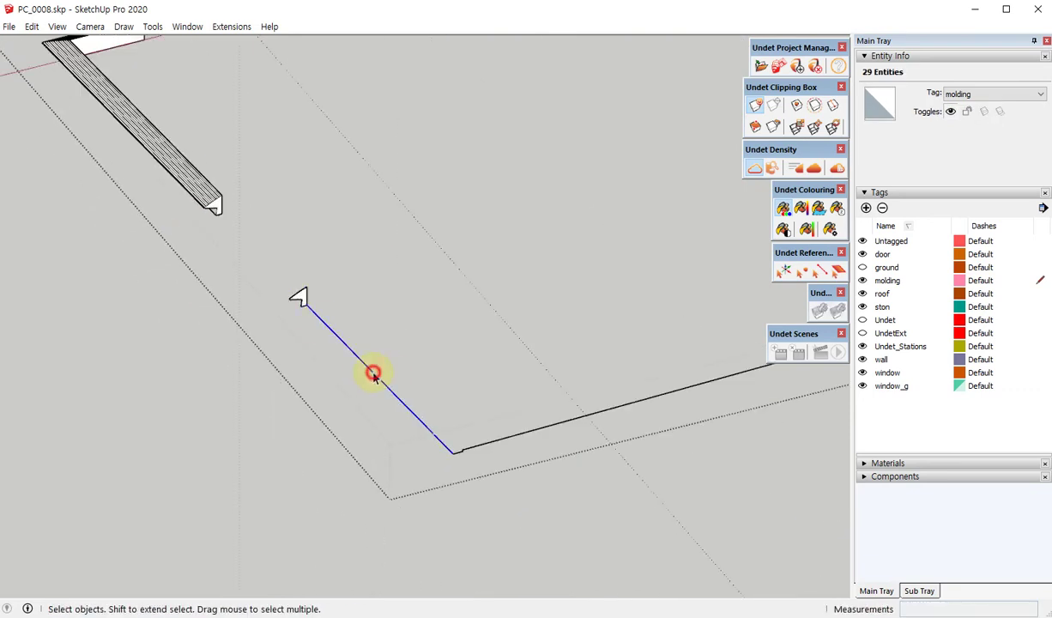
- Extrude the copied arrow-shaped profile along the next wall-base section and select the new molding
middle_drag(354, 367, 252, 237)
scroll(312, 299, up, 3)
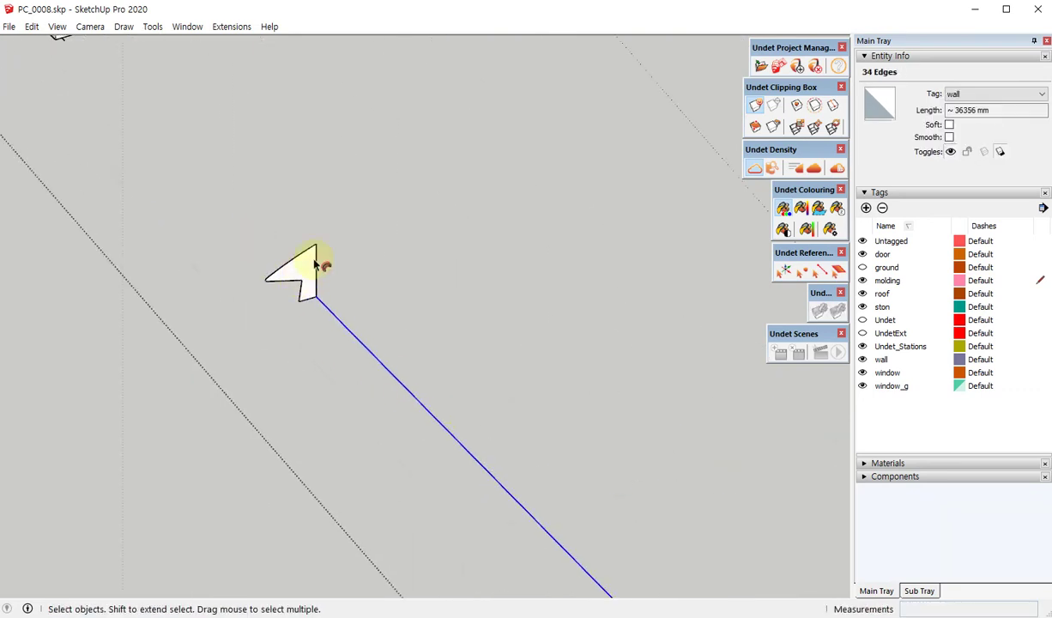
key(p)
double_click(307, 272)
key(space)
scroll(265, 296, down, 3)
scroll(288, 364, down, 3)
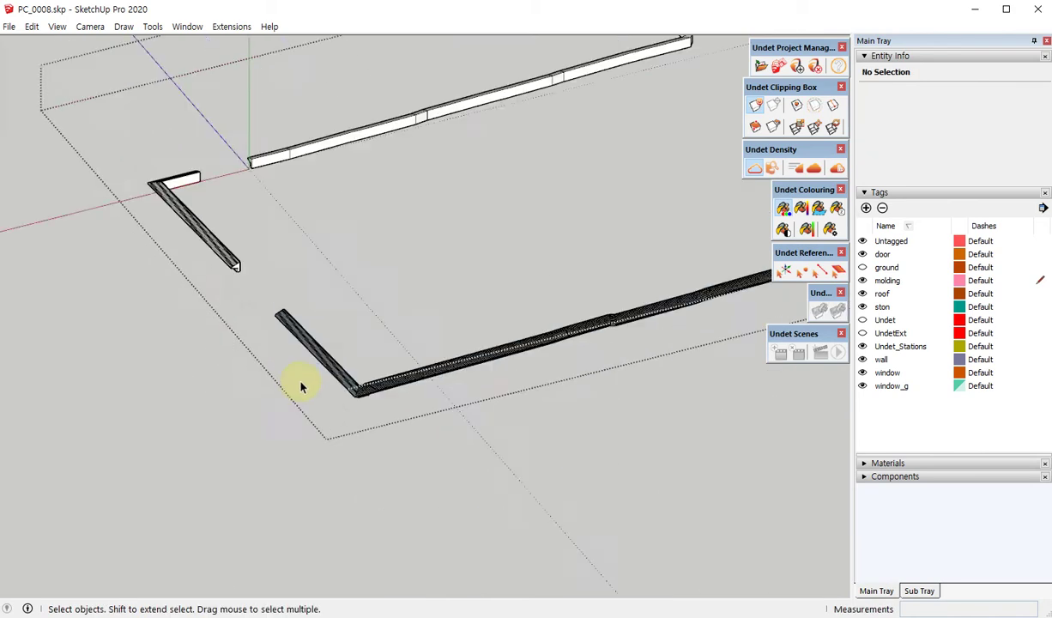
mouse_move(288, 364)
middle_down()
mouse_move(546, 326)
mouse_move(469, 376)
mouse_move(262, 453)
mouse_move(694, 375)
mouse_move(335, 401)
middle_up()
scroll(336, 401, up, 3)
scroll(335, 401, up, 3)
triple_click(405, 392)
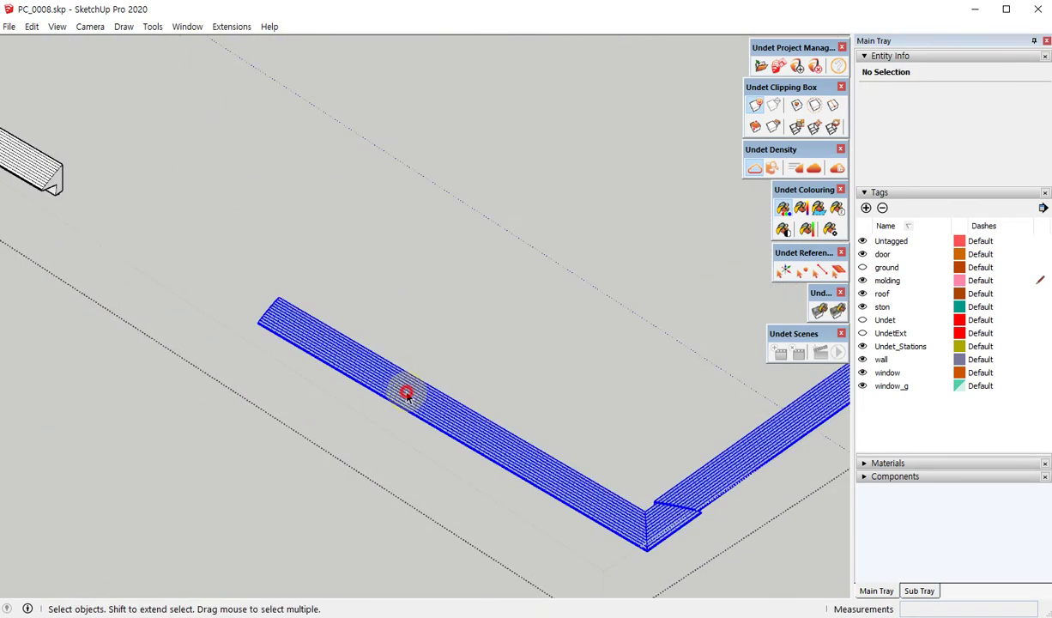
right_click(408, 394)
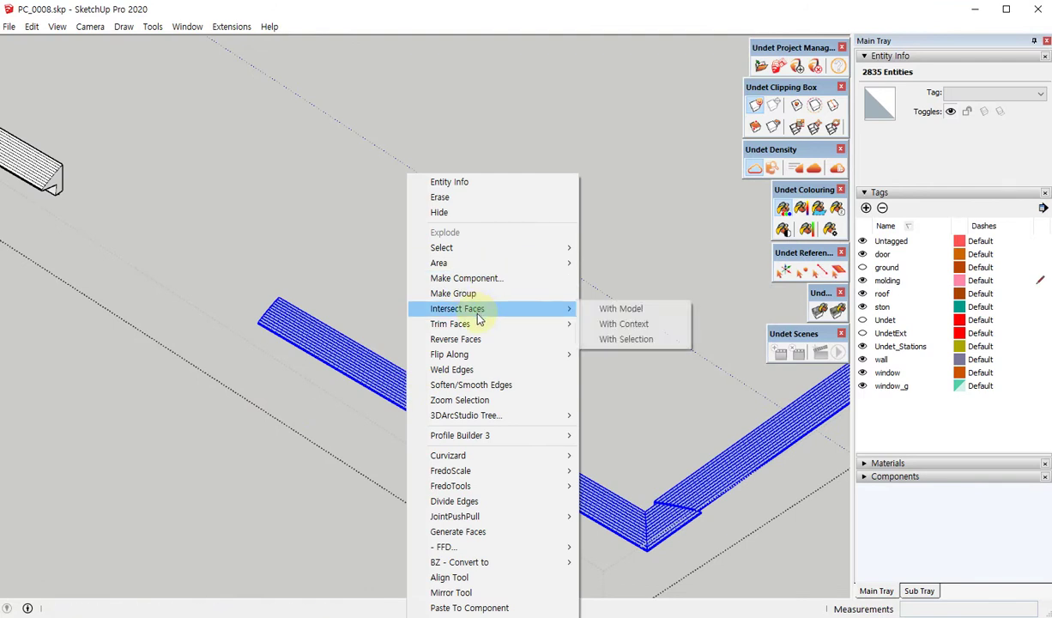
click(472, 341)
scroll(596, 446, down, 3)
scroll(406, 424, down, 1)
mouse_move(405, 424)
middle_down()
mouse_move(637, 424)
mouse_move(361, 351)
middle_up()
scroll(429, 357, up, 2)
scroll(453, 353, up, 2)
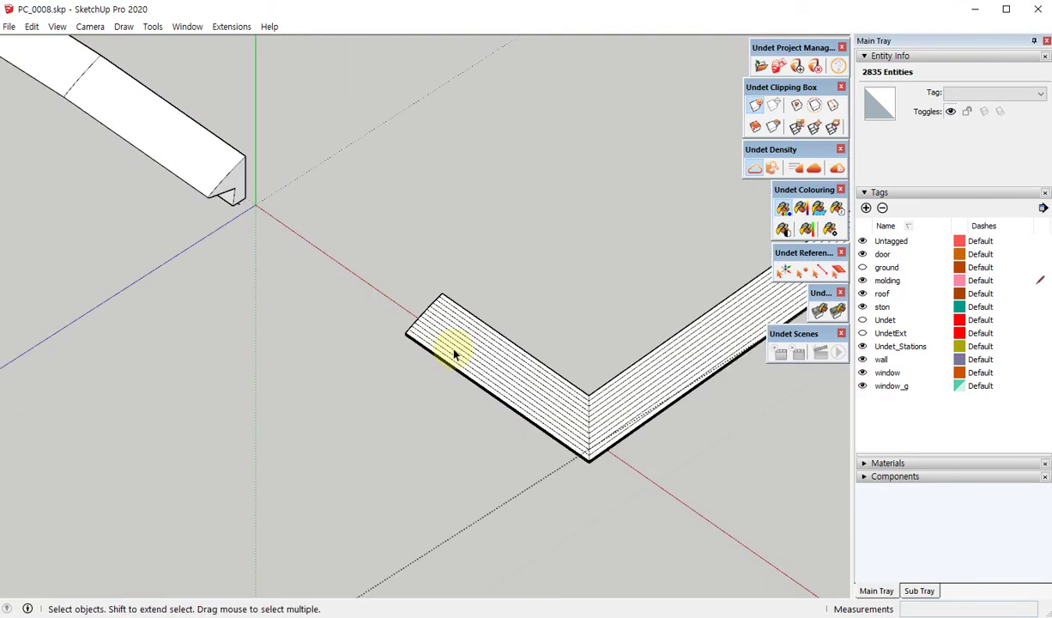
scroll(422, 322, up, 3)
scroll(423, 305, down, 1)
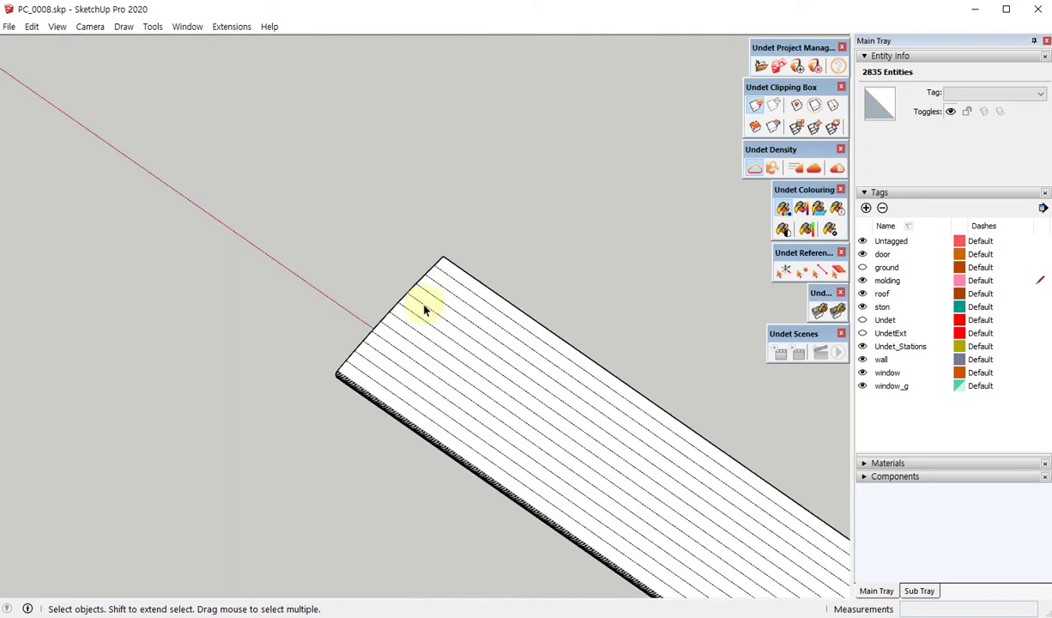
scroll(399, 370, down, 3)
mouse_move(399, 371)
middle_down()
mouse_move(573, 333)
mouse_move(794, 335)
mouse_move(601, 453)
mouse_move(262, 296)
middle_up()
scroll(382, 263, up, 3)
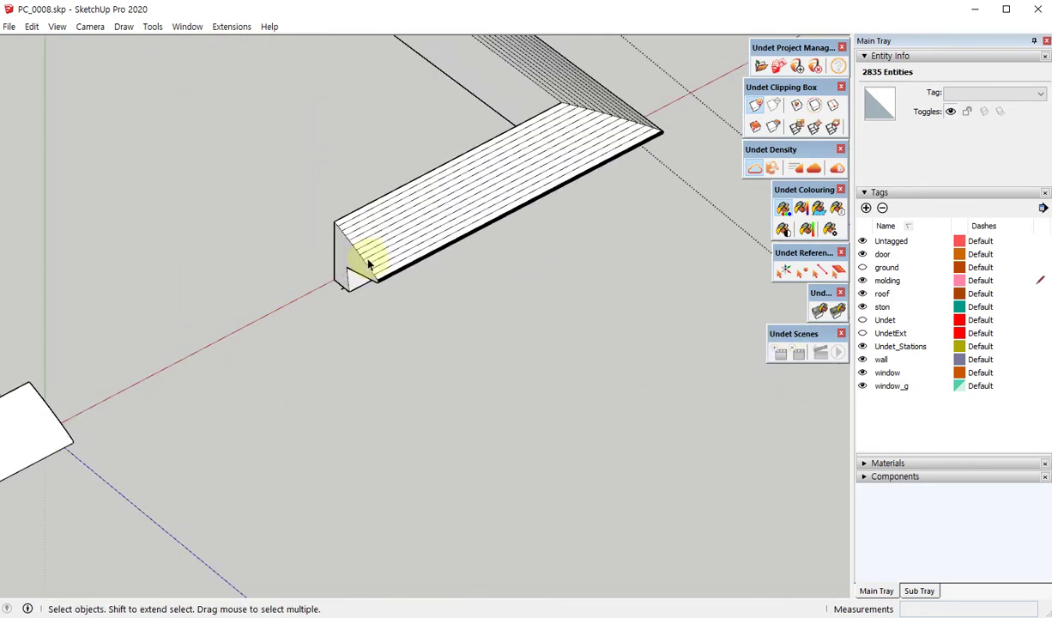
scroll(368, 264, down, 3)
scroll(512, 258, down, 3)
scroll(518, 258, down, 5)
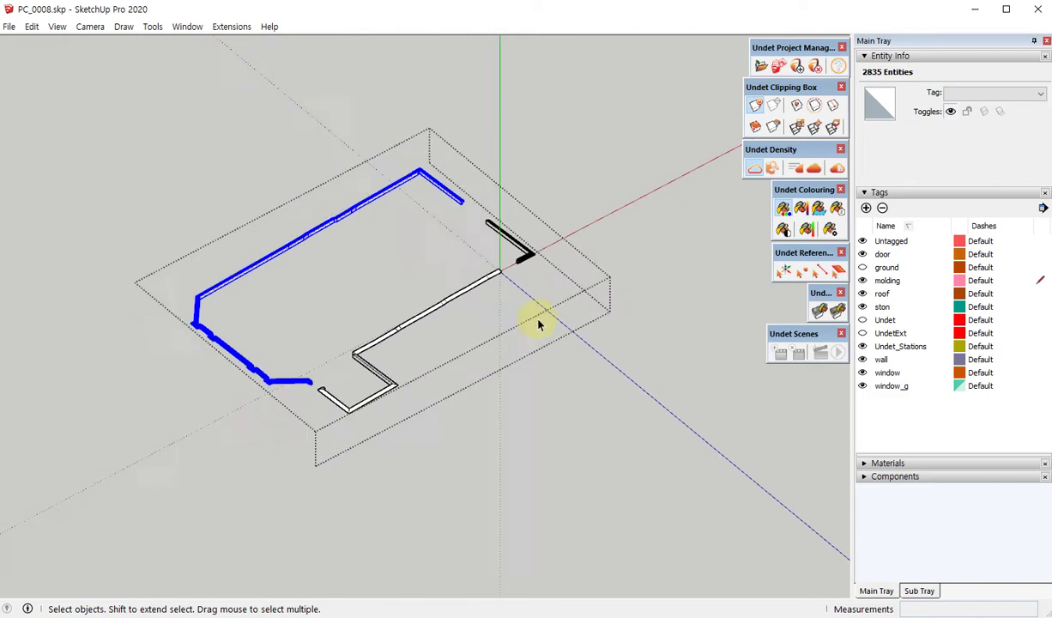
mouse_move(537, 322)
middle_down()
mouse_move(478, 377)
mouse_move(246, 363)
middle_up()
scroll(512, 353, up, 3)
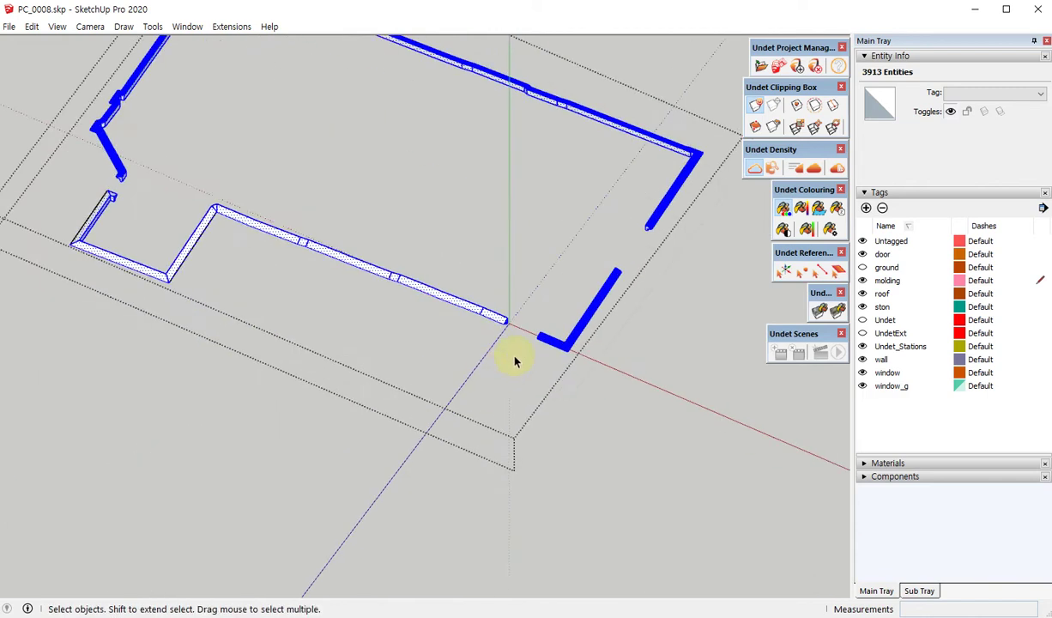
scroll(444, 300, up, 3)
- Soften the molding's edges at 20 degrees with Soften coplanar ticked, then inspect the loop
right_click(451, 290)
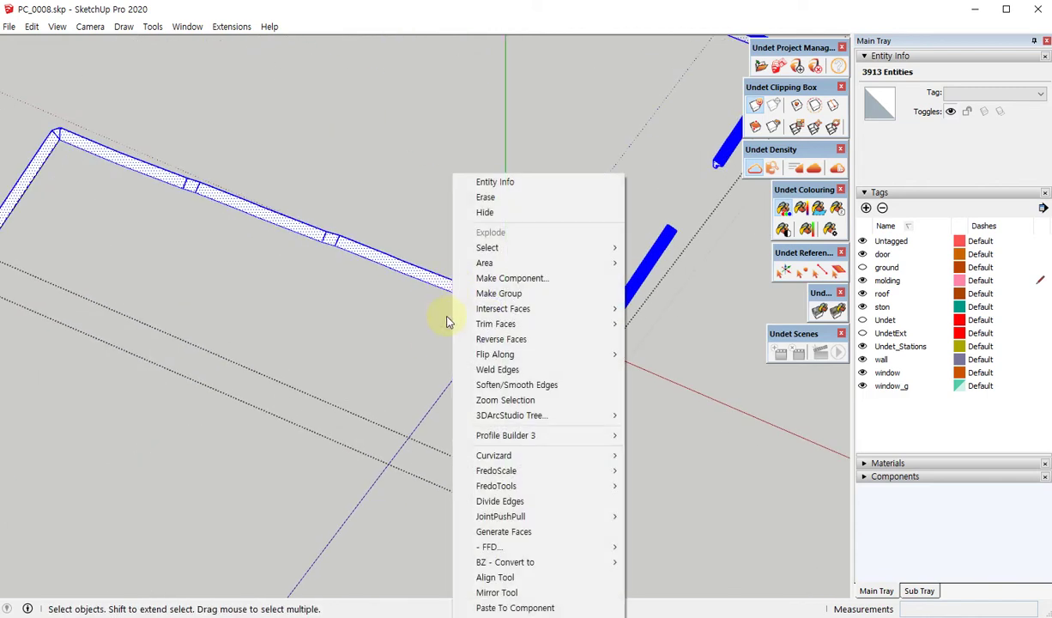
click(482, 387)
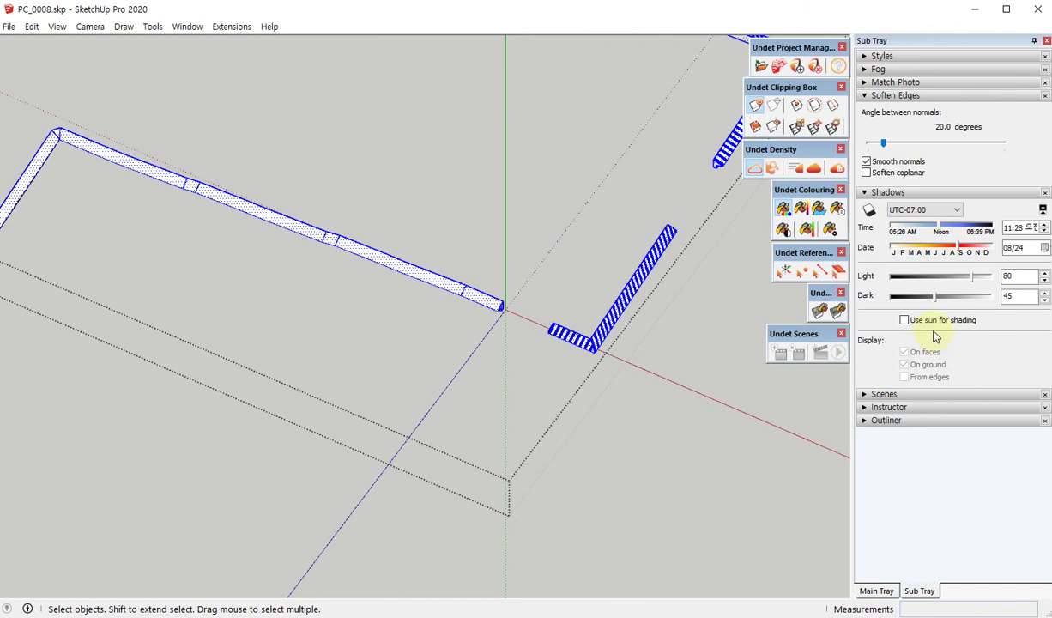
click(866, 173)
mouse_move(563, 357)
middle_down()
mouse_move(286, 237)
mouse_move(432, 258)
middle_up()
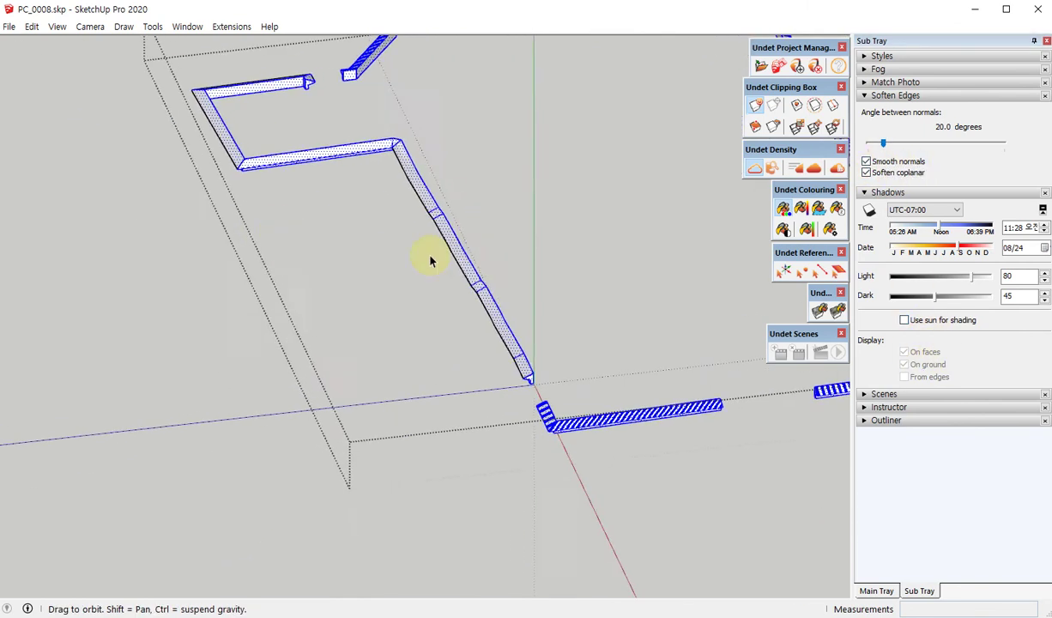
scroll(410, 367, down, 3)
middle_drag(410, 367, 469, 383)
scroll(335, 259, up, 3)
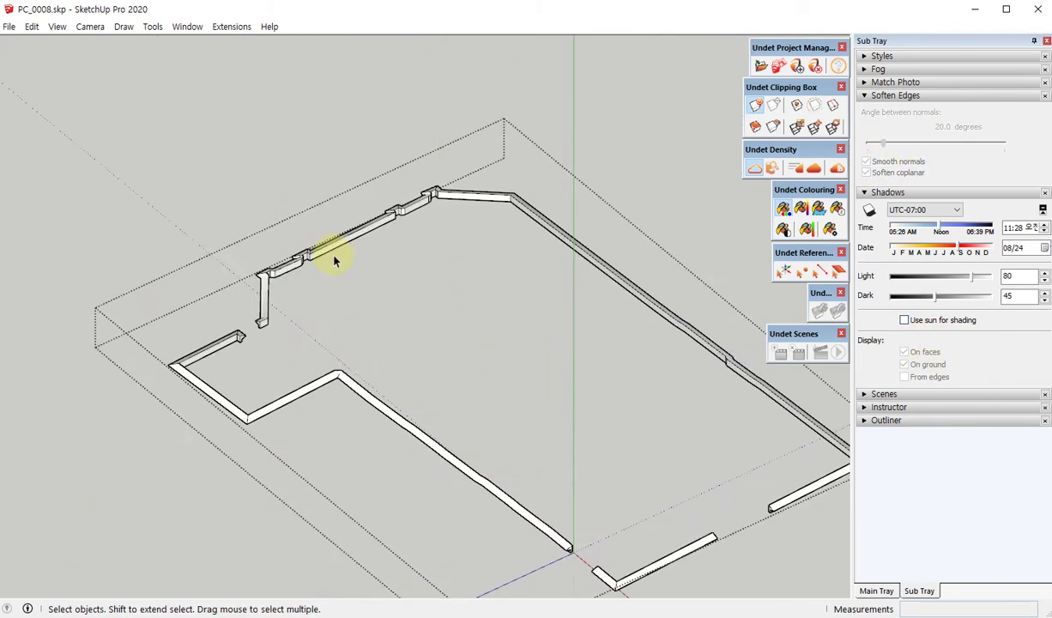
middle_drag(335, 258, 458, 265)
scroll(374, 262, up, 3)
scroll(375, 261, down, 3)
scroll(263, 333, up, 2)
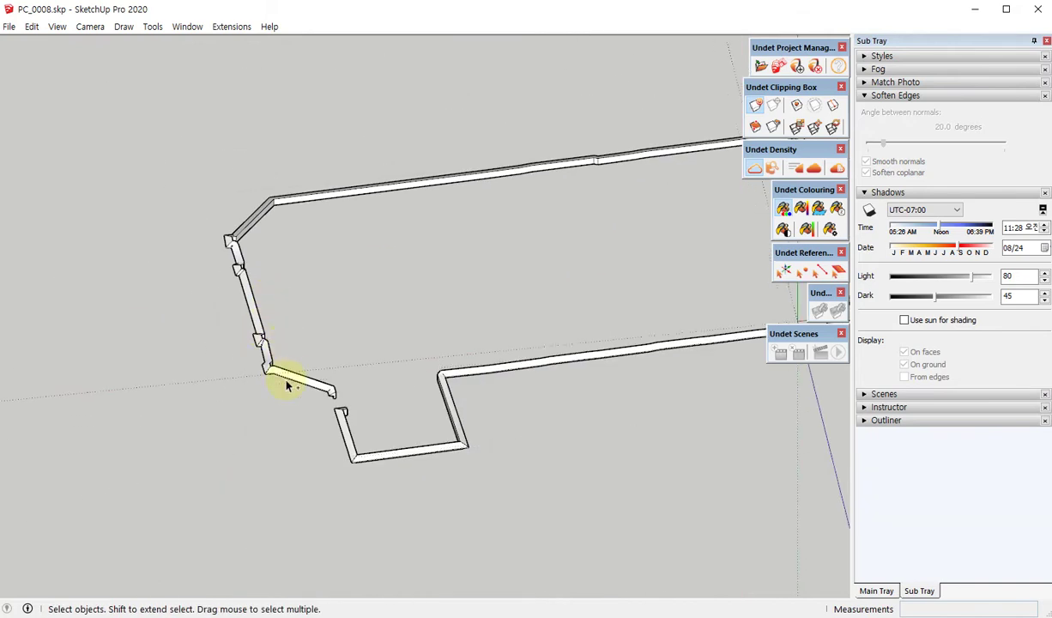
- Unhide the rest of the church and inspect the molding at the lower left wall corner
key(Escape)
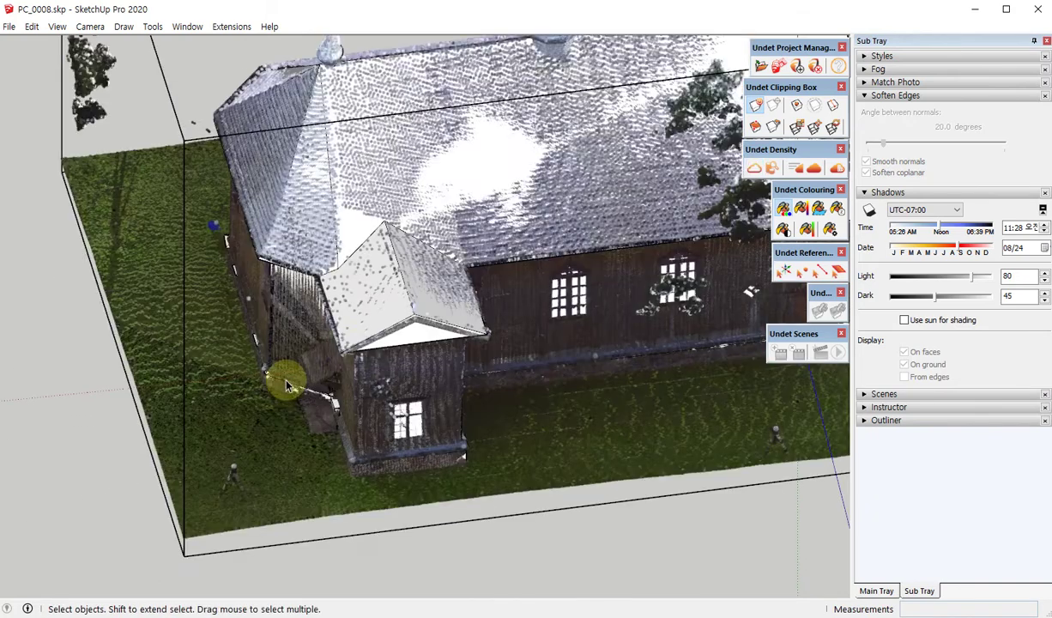
middle_drag(286, 380, 353, 328)
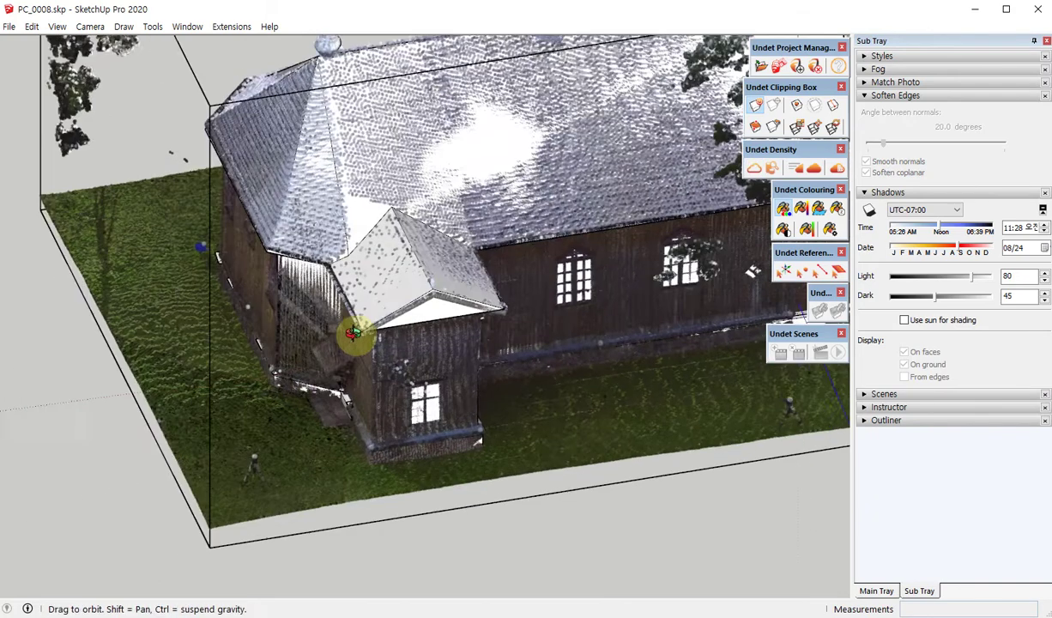
scroll(286, 375, up, 3)
scroll(214, 299, up, 2)
mouse_move(215, 299)
middle_down()
mouse_move(333, 313)
mouse_move(758, 436)
mouse_move(335, 348)
mouse_move(689, 383)
mouse_move(498, 336)
mouse_move(493, 439)
middle_up()
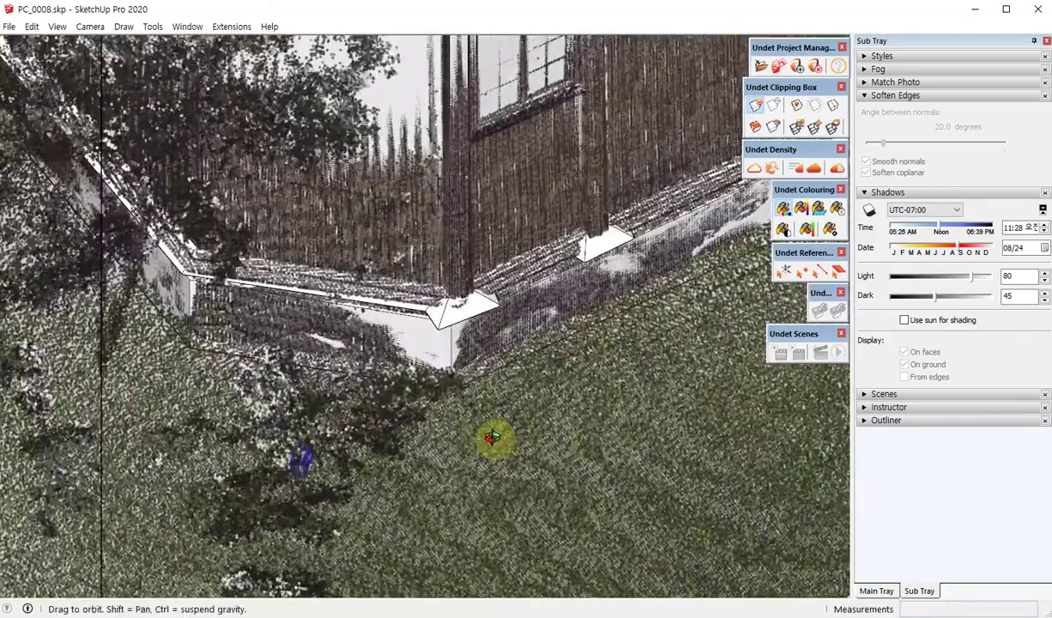
scroll(523, 278, up, 3)
scroll(459, 277, up, 2)
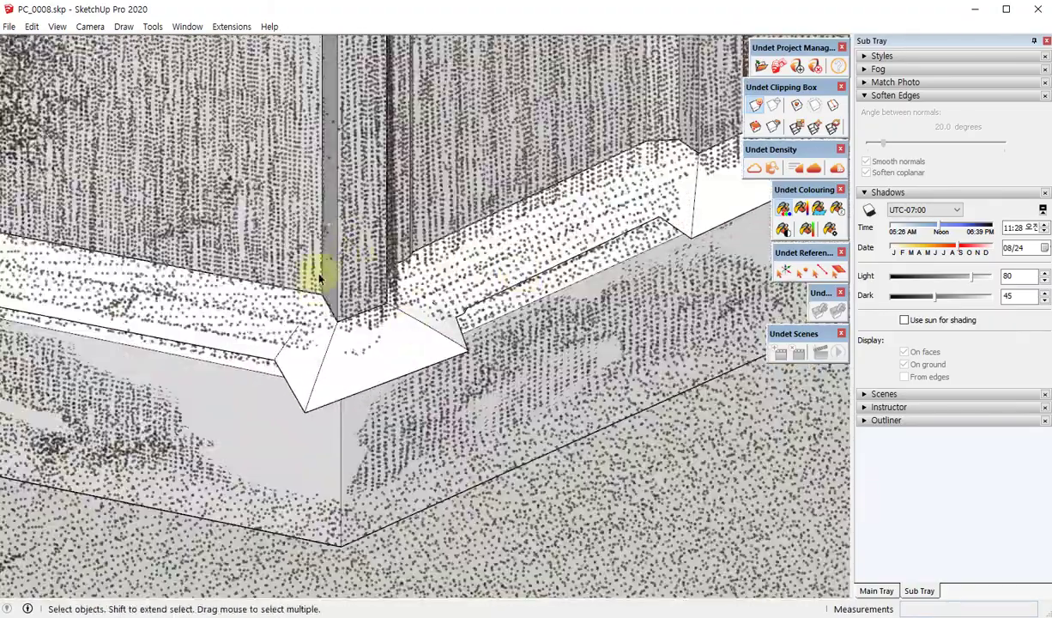
scroll(434, 364, down, 4)
mouse_move(434, 364)
middle_down()
mouse_move(425, 347)
mouse_move(535, 408)
mouse_move(553, 482)
mouse_move(580, 430)
mouse_move(517, 439)
mouse_move(520, 367)
mouse_move(579, 371)
mouse_move(487, 325)
mouse_move(147, 281)
mouse_move(440, 289)
mouse_move(442, 341)
mouse_move(418, 395)
mouse_move(592, 423)
middle_up()
scroll(553, 482, up, 2)
scroll(590, 426, up, 3)
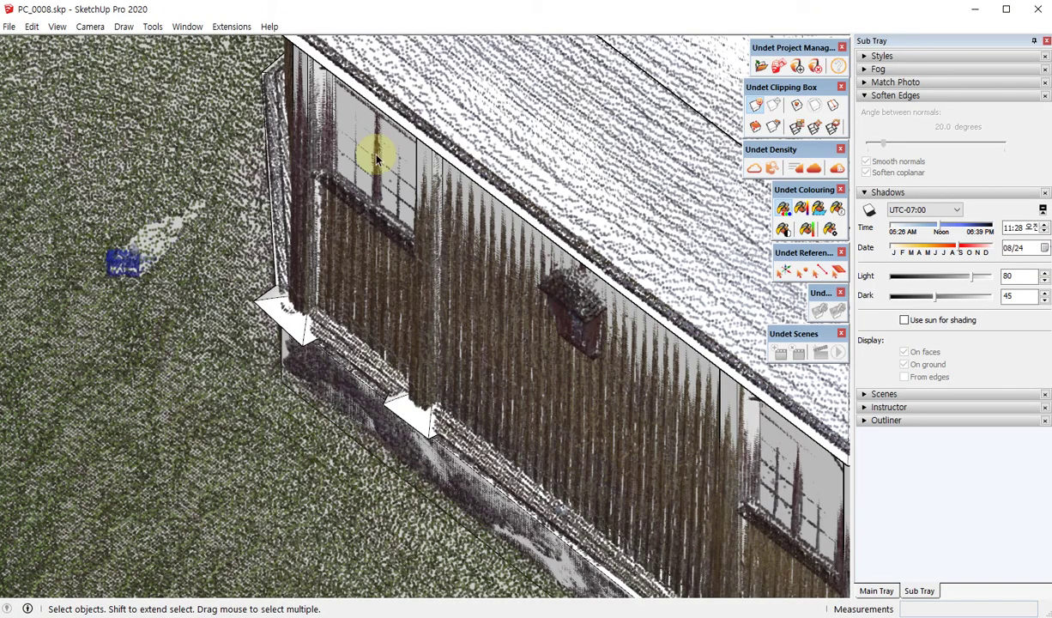
scroll(376, 158, down, 5)
- Check the church base from front-corner and low frontal angles, then zoom extents
mouse_move(200, 252)
middle_down()
mouse_move(376, 430)
mouse_move(480, 308)
middle_up()
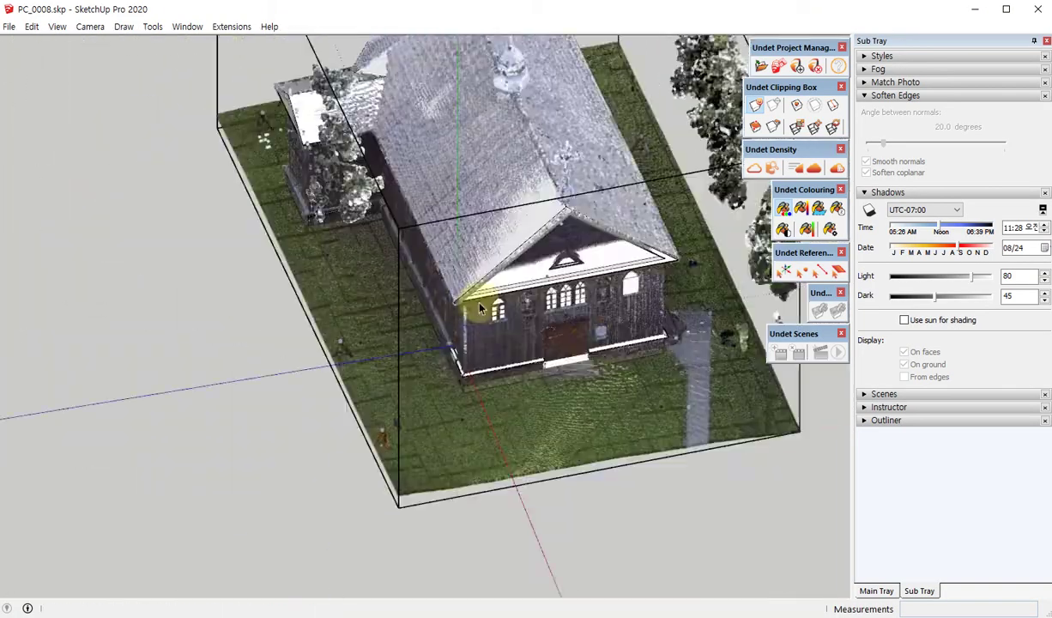
scroll(480, 309, up, 3)
mouse_move(660, 398)
middle_down()
mouse_move(369, 237)
mouse_move(312, 108)
mouse_move(690, 196)
mouse_move(347, 446)
middle_up()
scroll(691, 197, up, 3)
scroll(252, 359, up, 3)
middle_drag(251, 360, 505, 300)
scroll(523, 368, up, 2)
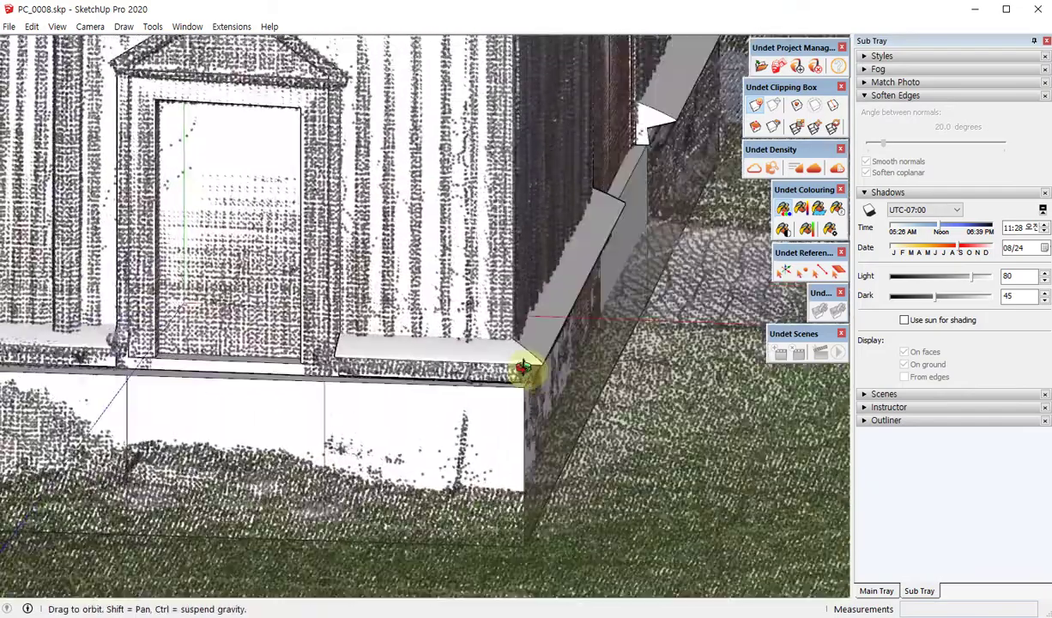
scroll(627, 452, down, 5)
scroll(629, 440, down, 3)
scroll(500, 364, down, 2)
scroll(486, 389, up, 1)
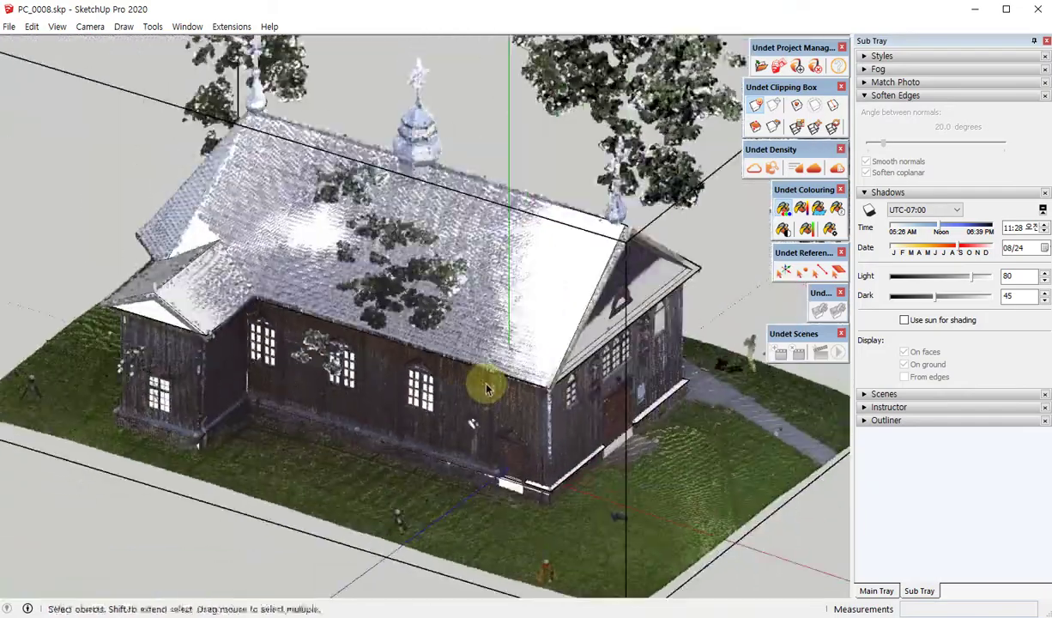
key(shift+z)
click(975, 6)
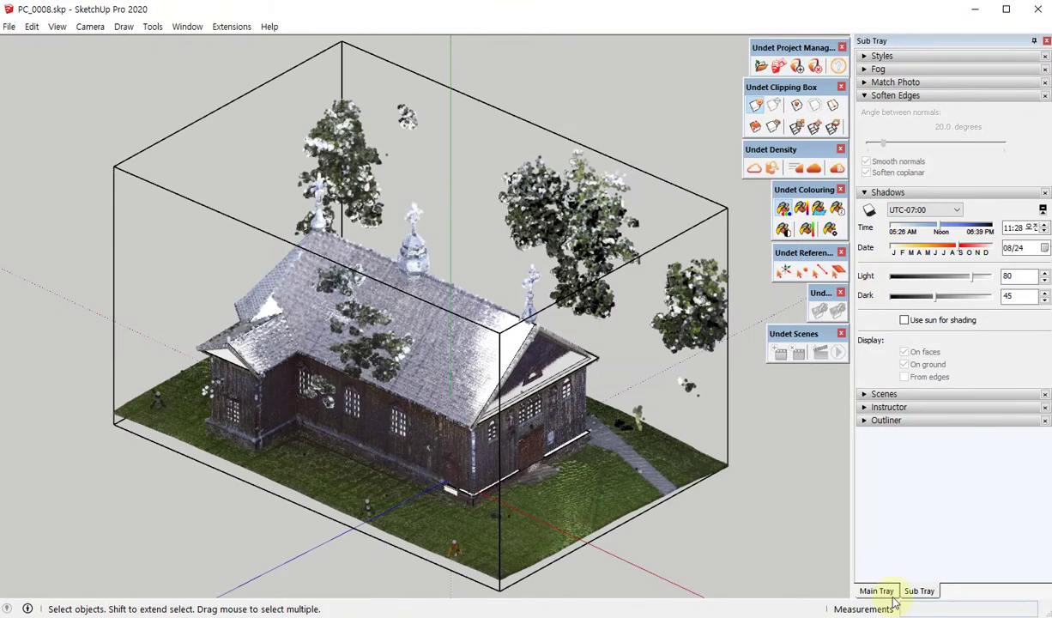
- Show the tag list in the Main Tray, select the roof group, and open its tag colour
click(878, 591)
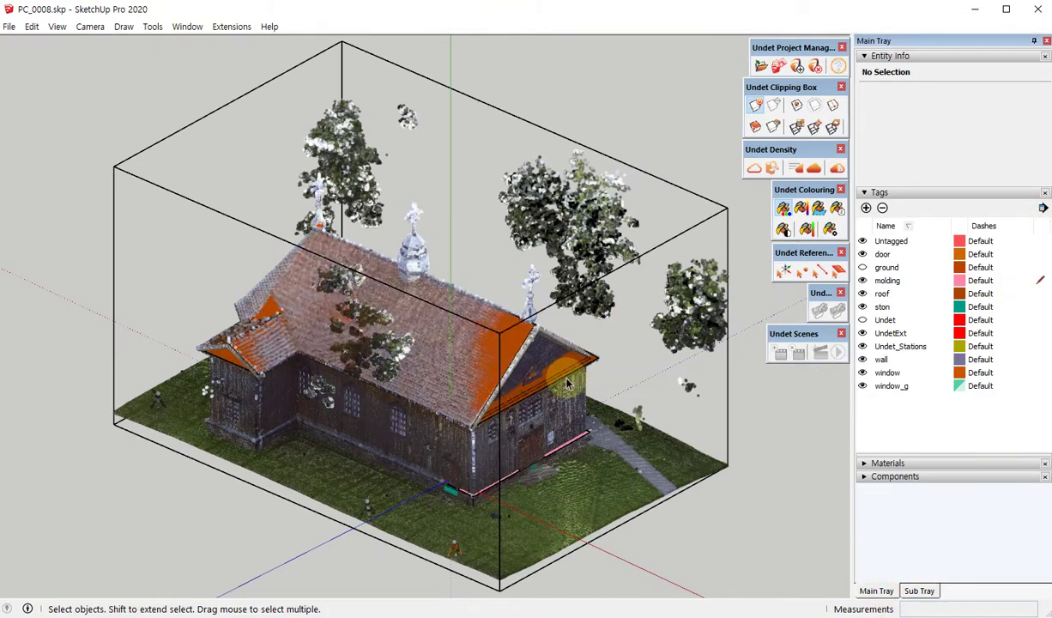
mouse_move(557, 376)
middle_down()
mouse_move(369, 369)
mouse_move(522, 375)
mouse_move(568, 335)
middle_up()
scroll(523, 386, up, 5)
scroll(568, 335, down, 3)
scroll(515, 313, down, 2)
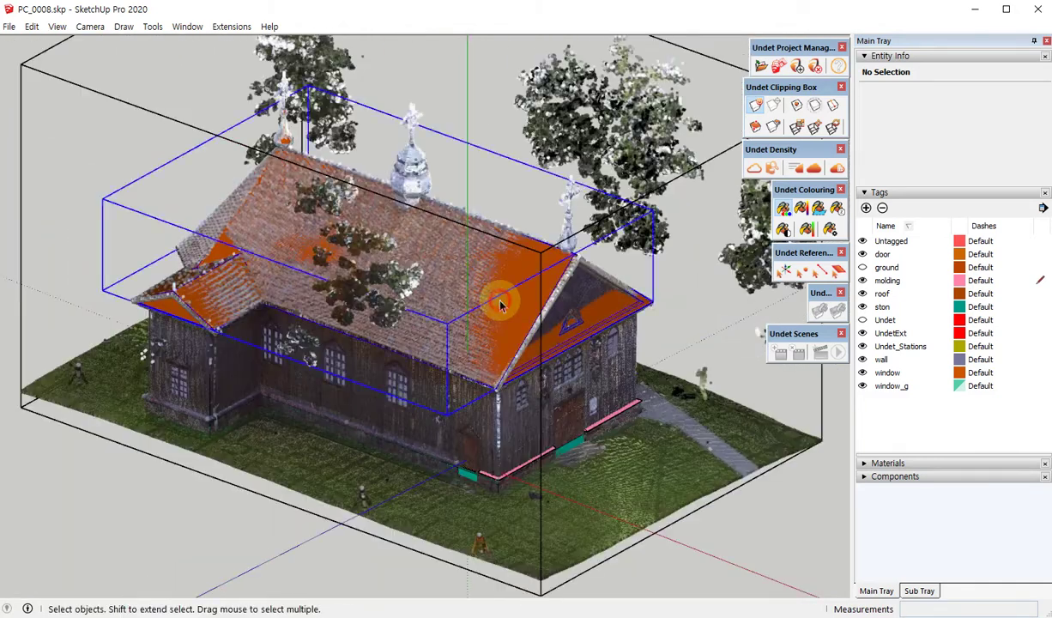
mouse_move(501, 302)
middle_down()
mouse_move(480, 326)
mouse_move(526, 294)
middle_up()
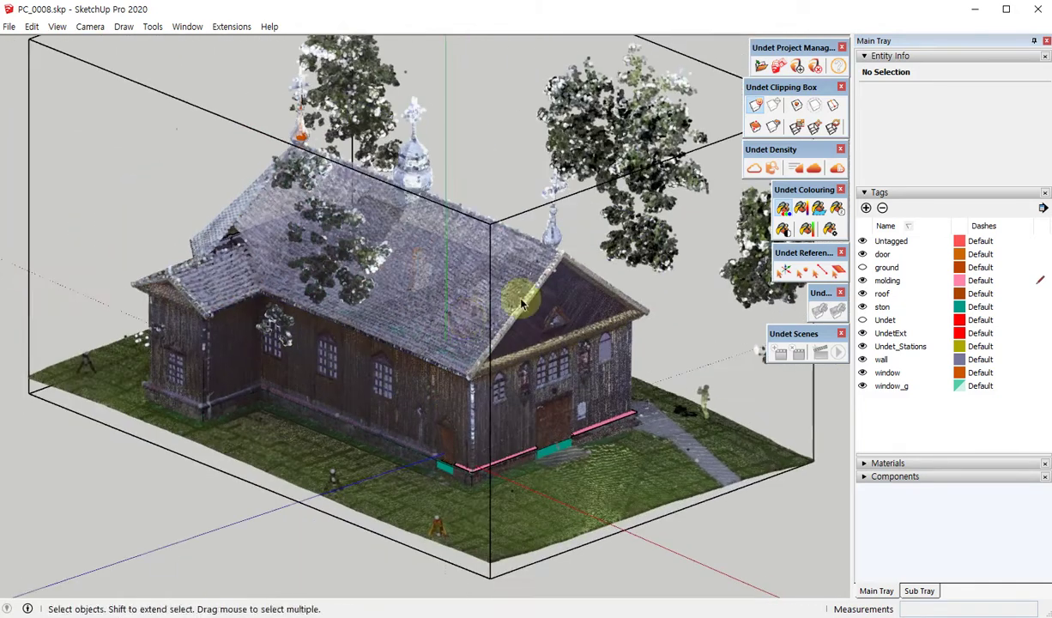
scroll(536, 274, up, 5)
scroll(588, 224, down, 5)
mouse_move(603, 261)
middle_down()
mouse_move(427, 237)
mouse_move(511, 250)
middle_up()
click(508, 238)
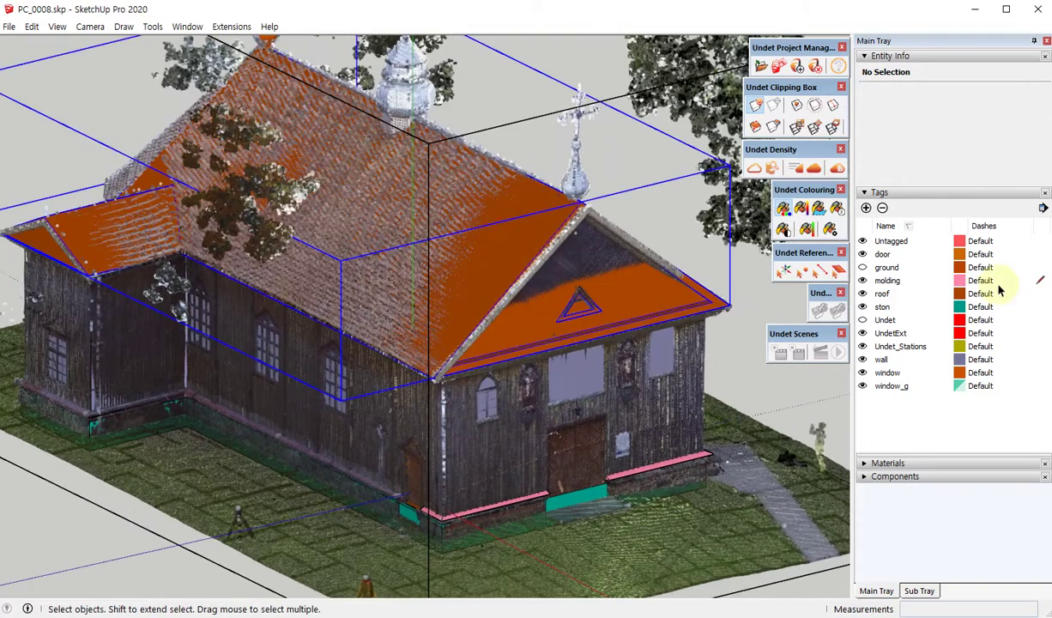
click(959, 293)
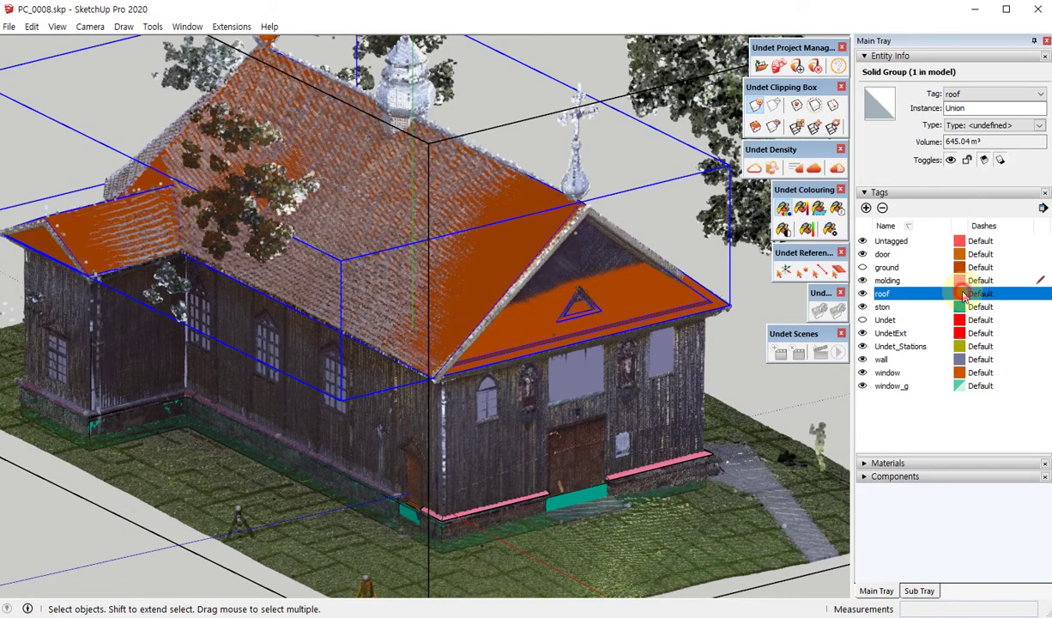
- Desaturate the roof tag colour to grey (saturation 0)
mouse_move(530, 243)
mouse_down()
mouse_move(516, 247)
mouse_move(537, 257)
mouse_up()
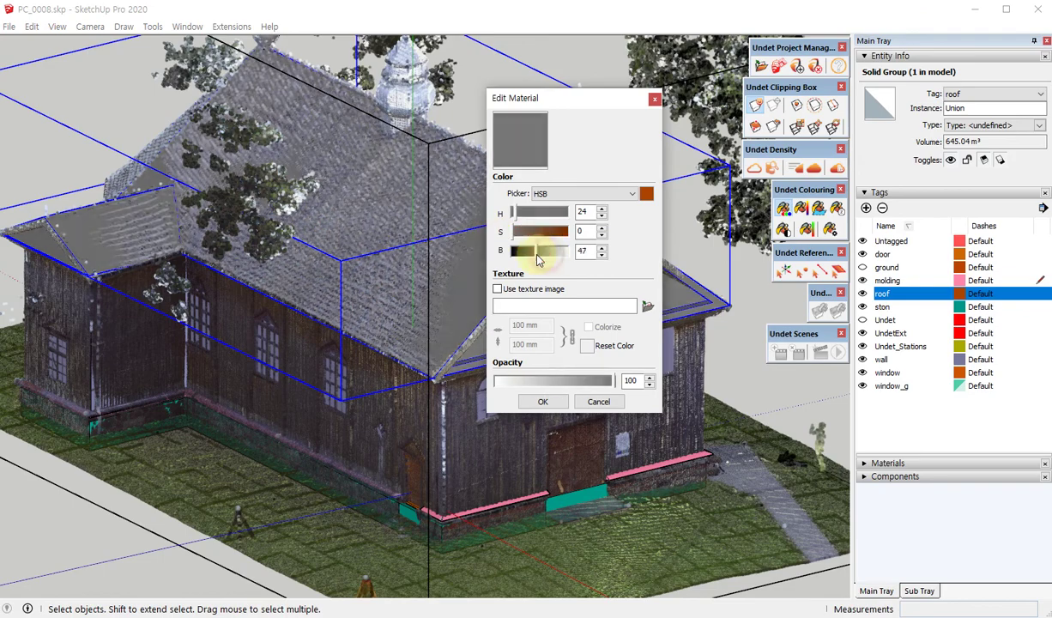
click(534, 400)
scroll(529, 348, up, 3)
scroll(402, 329, up, 3)
scroll(388, 322, up, 3)
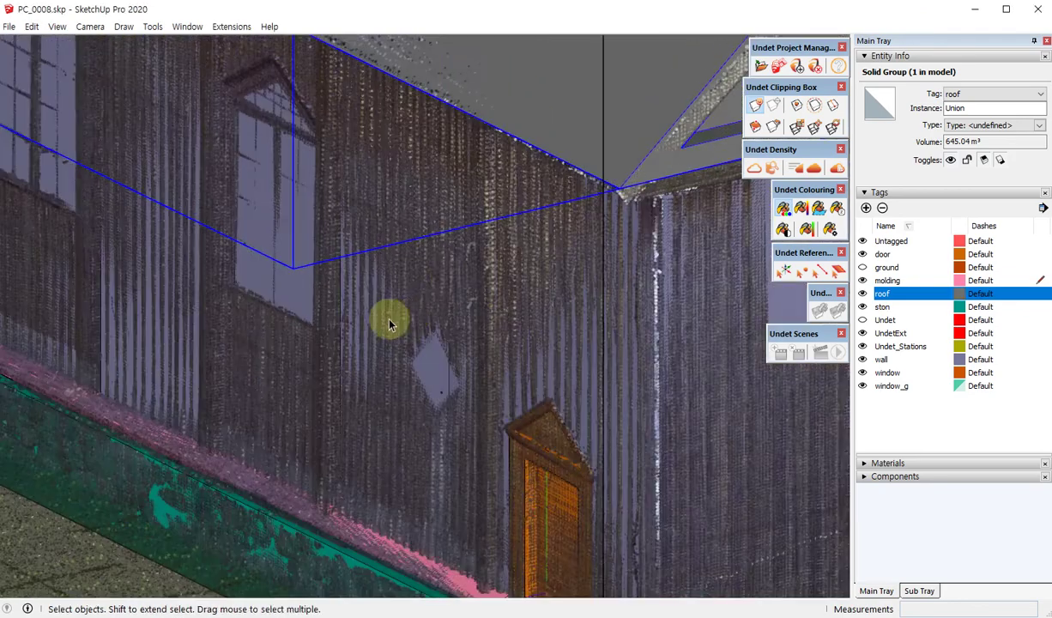
scroll(388, 322, up, 3)
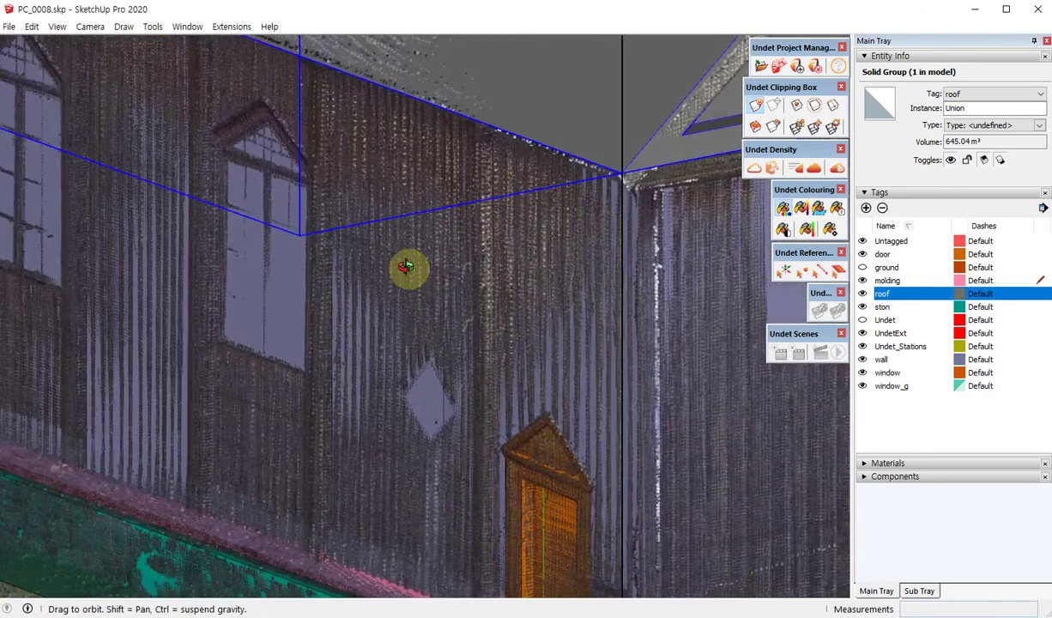
middle_drag(558, 248, 418, 235)
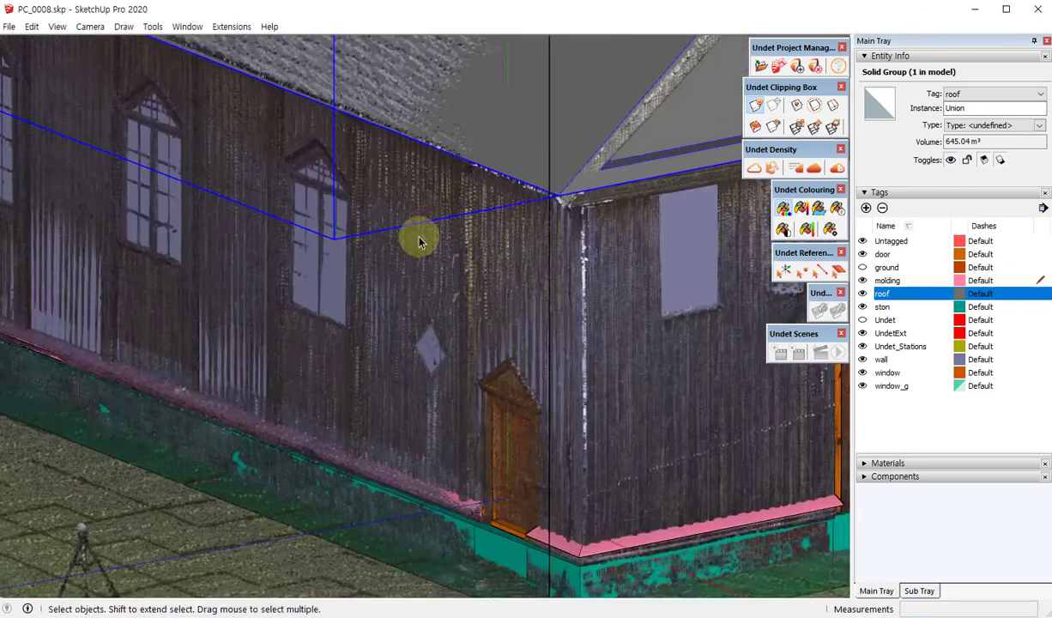
scroll(516, 241, up, 2)
scroll(515, 241, down, 2)
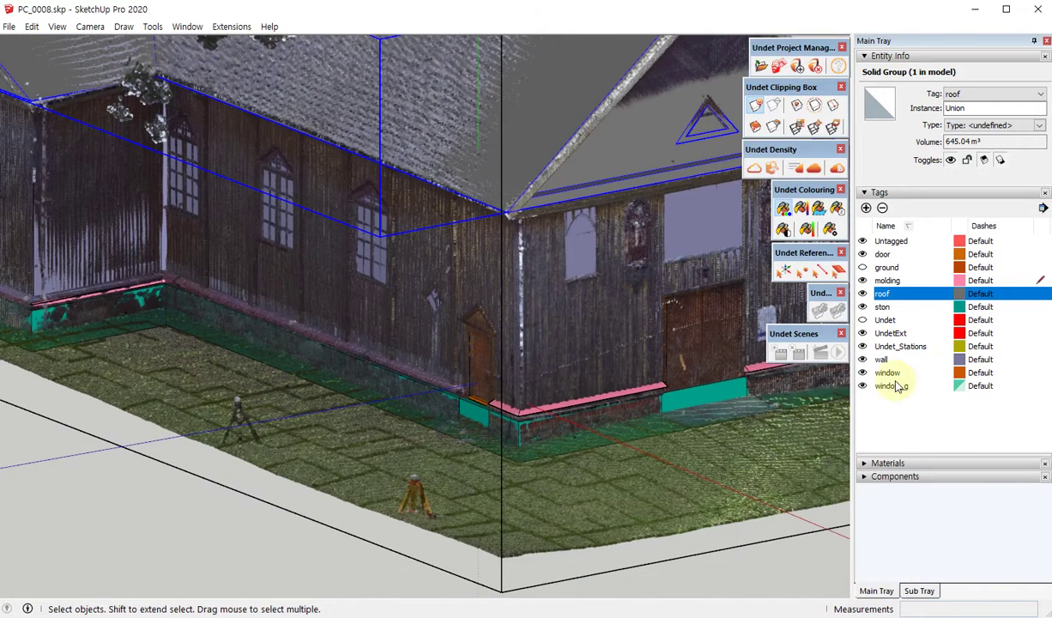
- Set the wall tag colour to greyish brown (H19, S28, B56)
click(959, 359)
drag(526, 215, 514, 215)
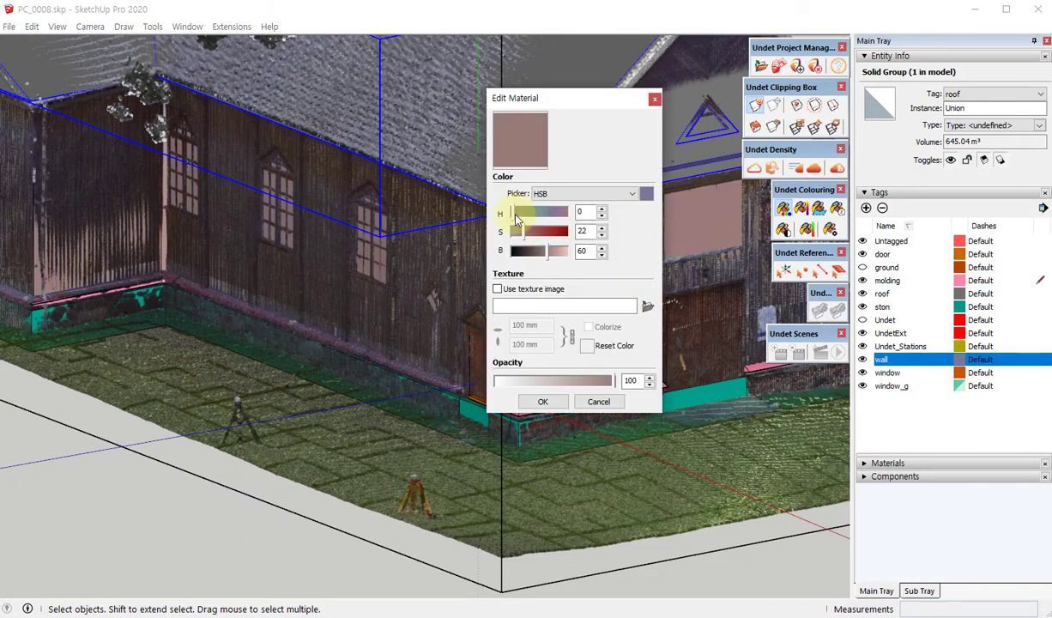
click(540, 232)
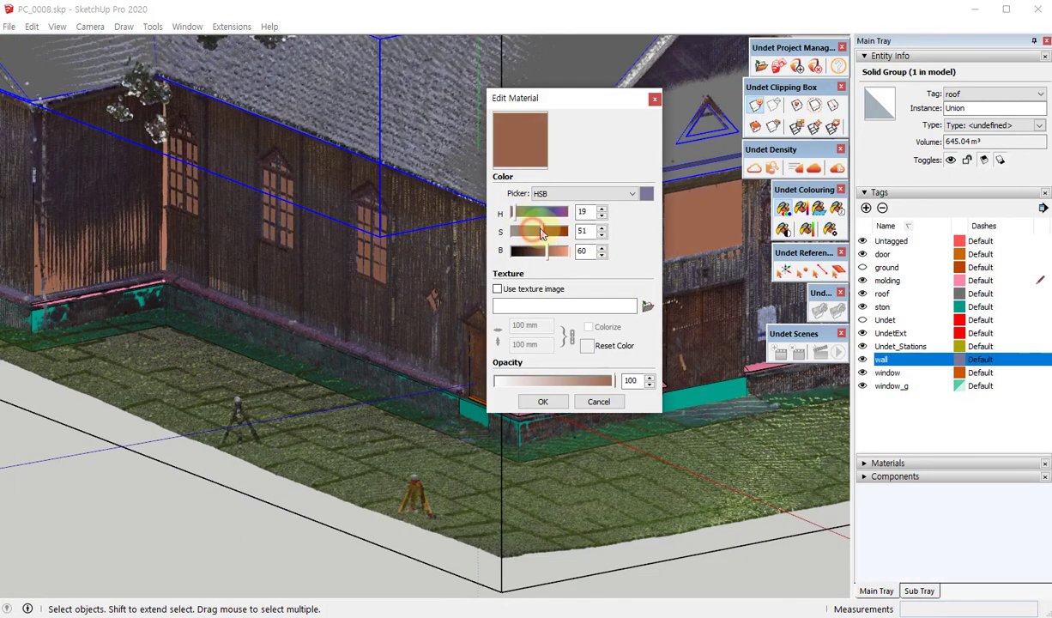
mouse_move(534, 234)
mouse_down()
mouse_move(518, 231)
mouse_move(539, 252)
mouse_up()
click(543, 252)
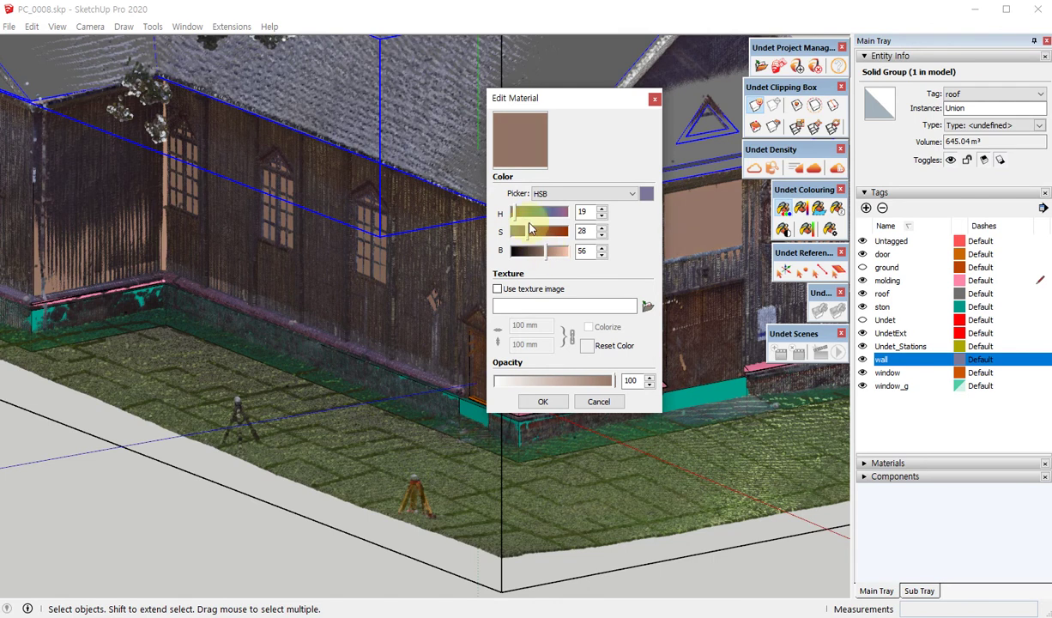
click(538, 403)
mouse_move(538, 403)
middle_down()
mouse_move(488, 351)
mouse_move(650, 422)
middle_up()
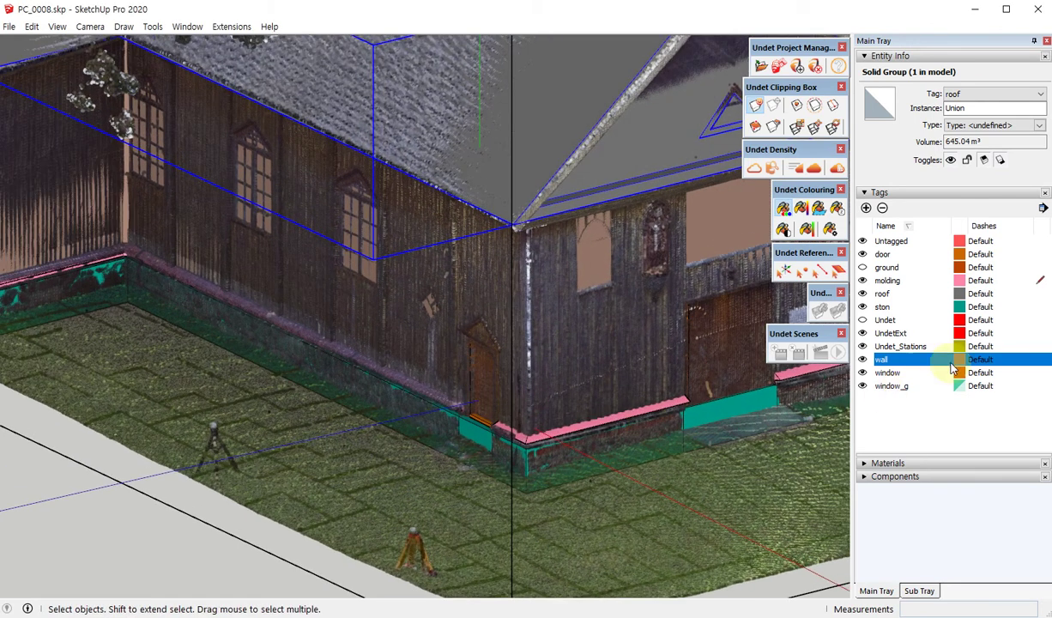
- Set the ston tag colour to dark grey (H0, S0, B27)
click(959, 307)
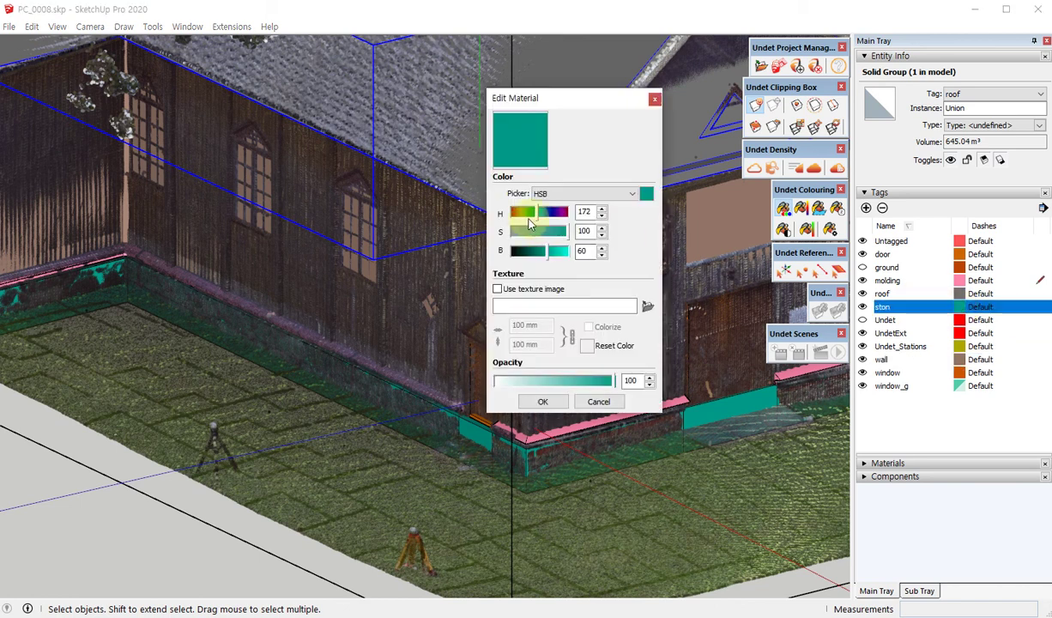
mouse_move(529, 215)
mouse_down()
mouse_move(506, 212)
mouse_move(501, 230)
mouse_up()
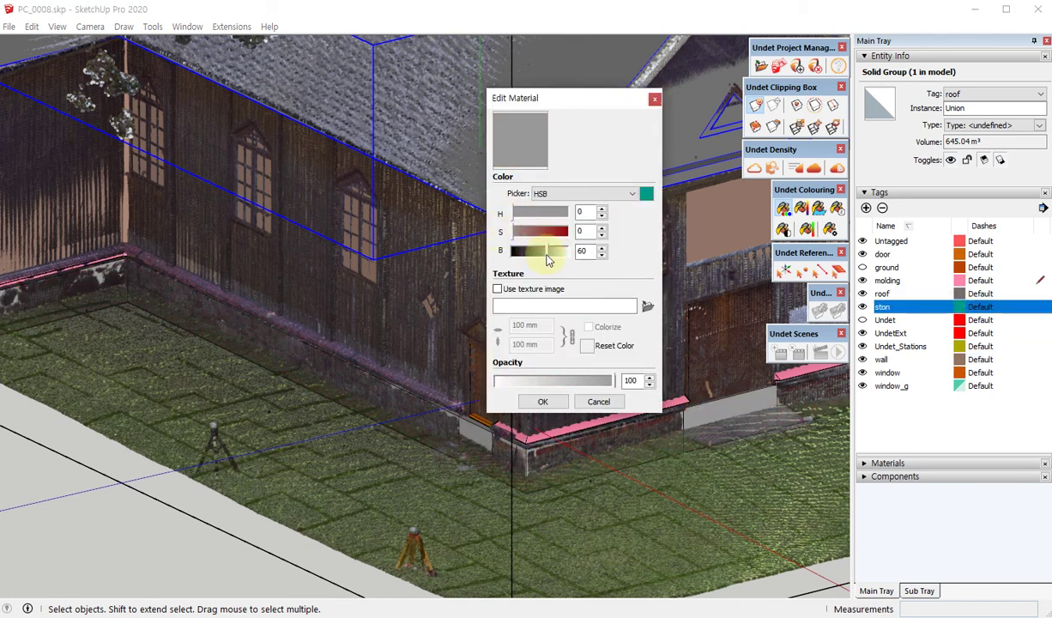
drag(546, 258, 528, 257)
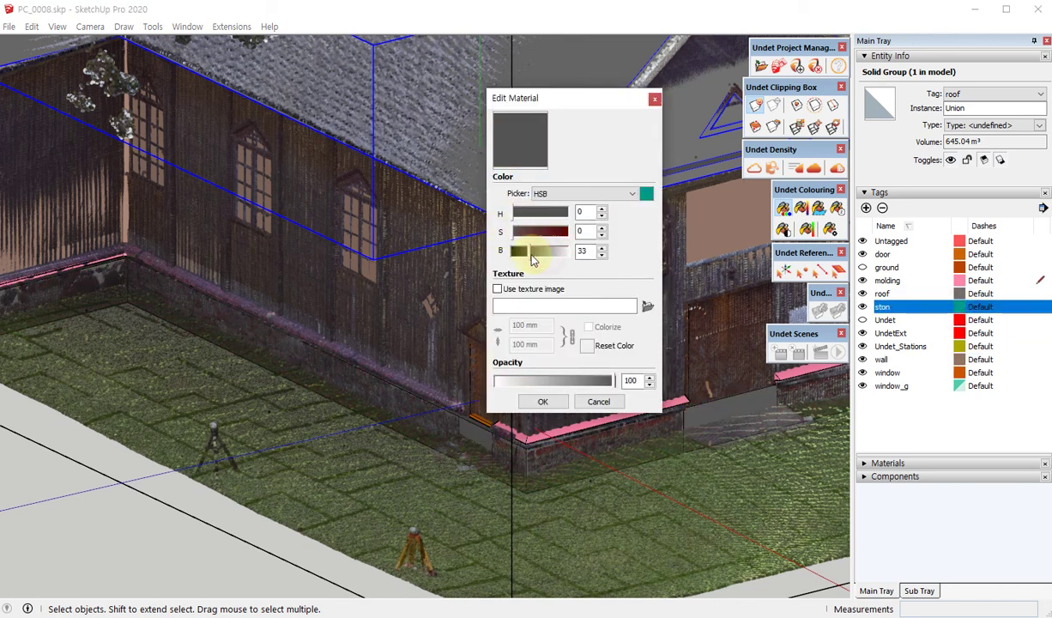
click(540, 399)
middle_drag(549, 360, 692, 312)
mouse_move(652, 343)
middle_down()
mouse_move(563, 284)
mouse_move(424, 288)
middle_up()
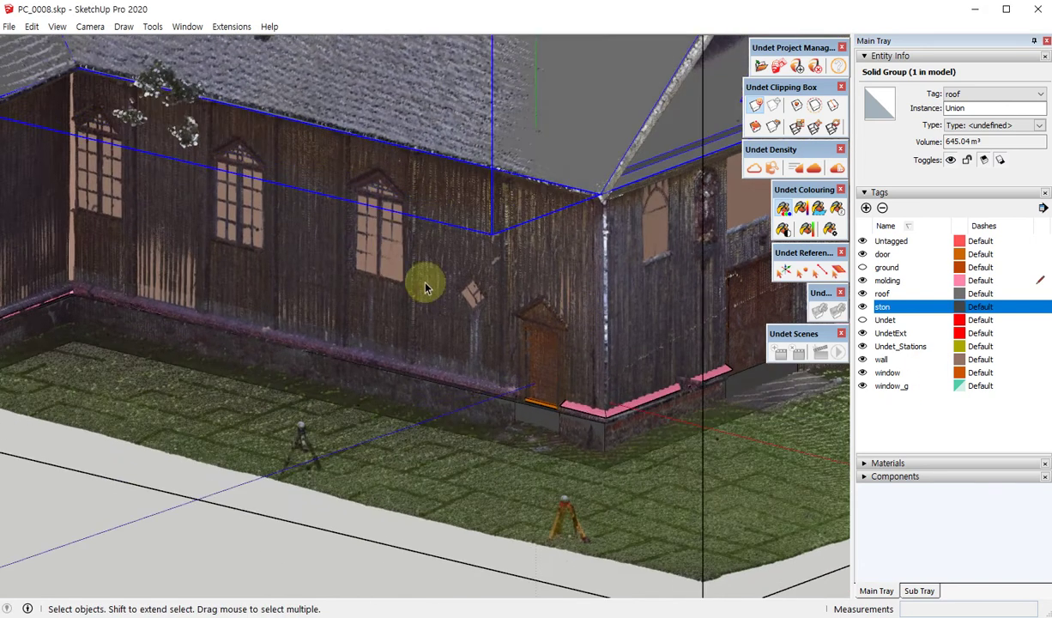
- Check the wall tag colour settings and close them without changes
scroll(424, 288, up, 3)
scroll(401, 192, up, 2)
scroll(437, 115, down, 2)
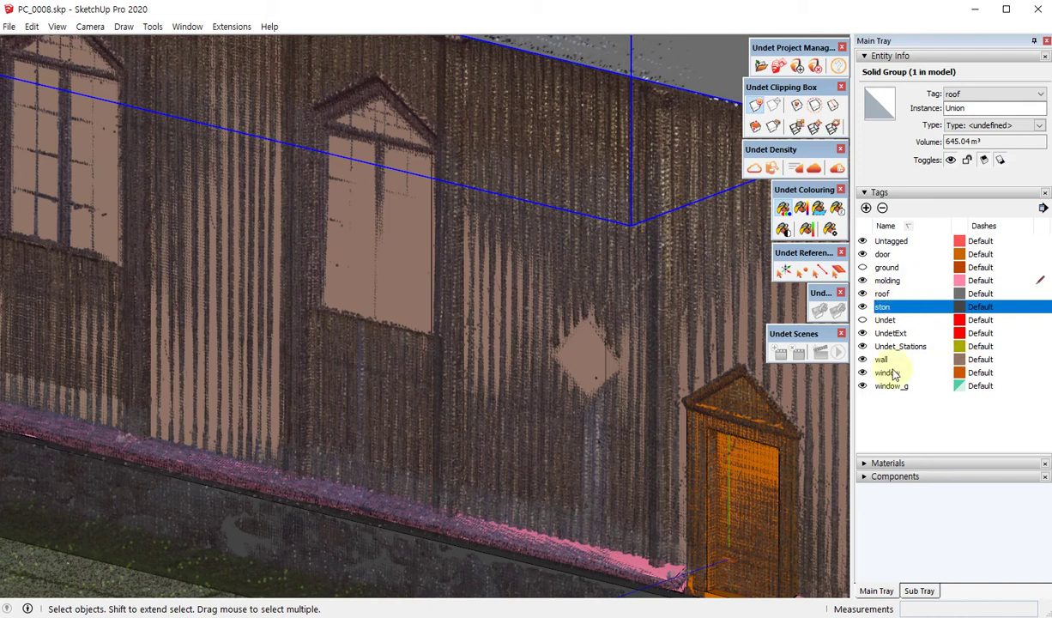
click(958, 359)
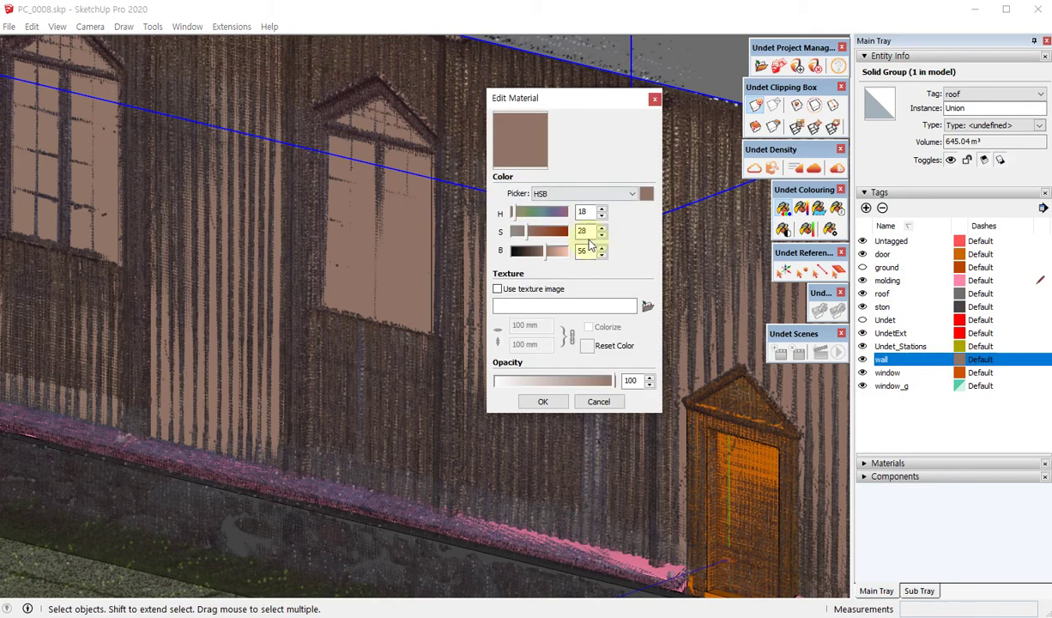
click(653, 102)
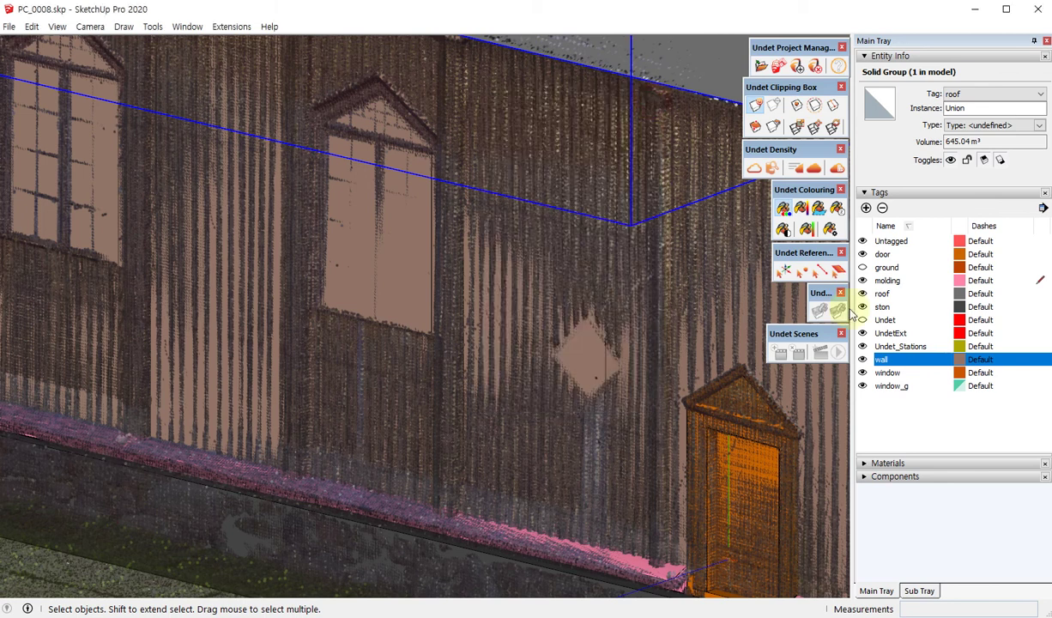
- Set the window tag colour to HSB 18, 28, 56
click(957, 373)
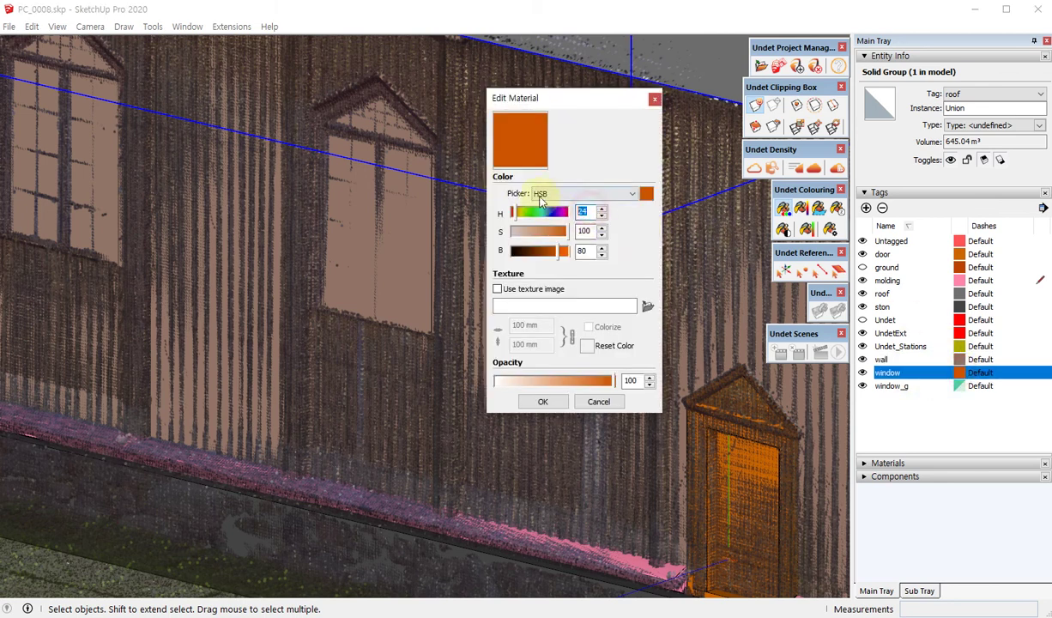
text(18)
text(2)
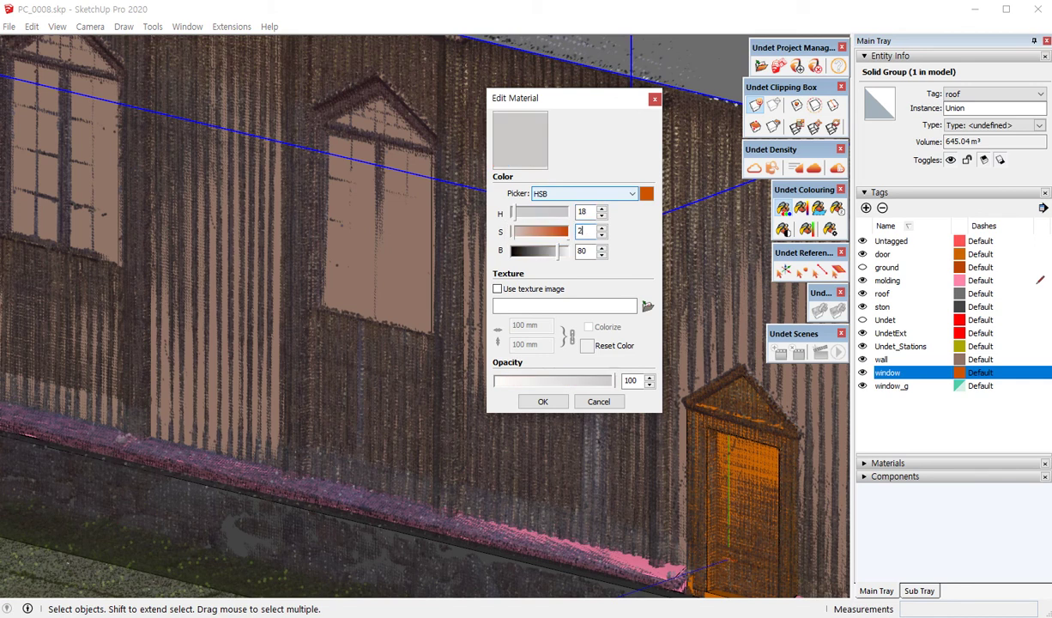
text(8)
text(56)
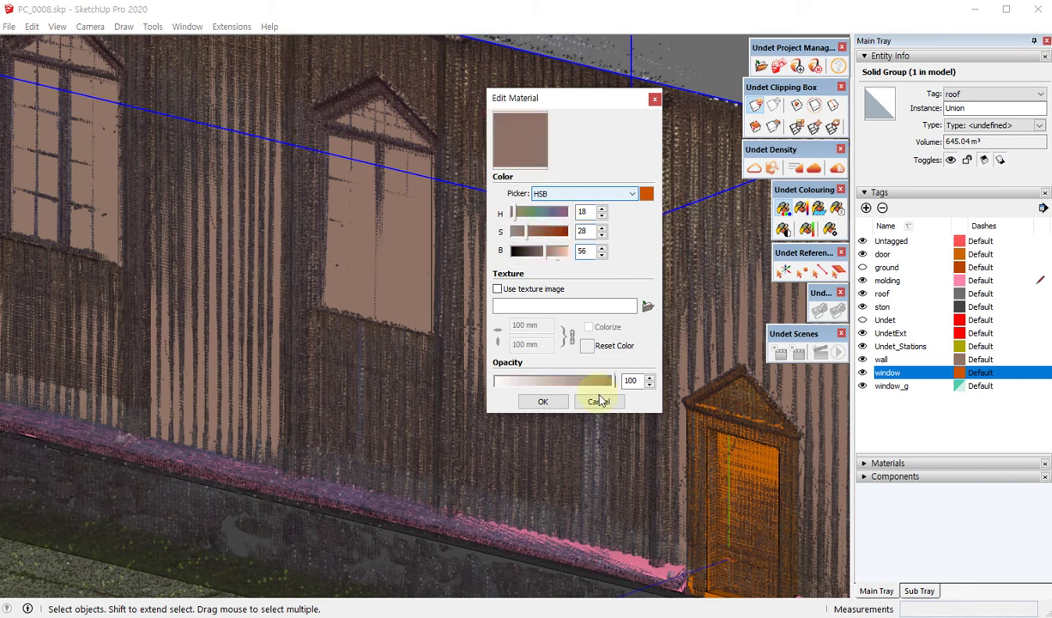
click(543, 401)
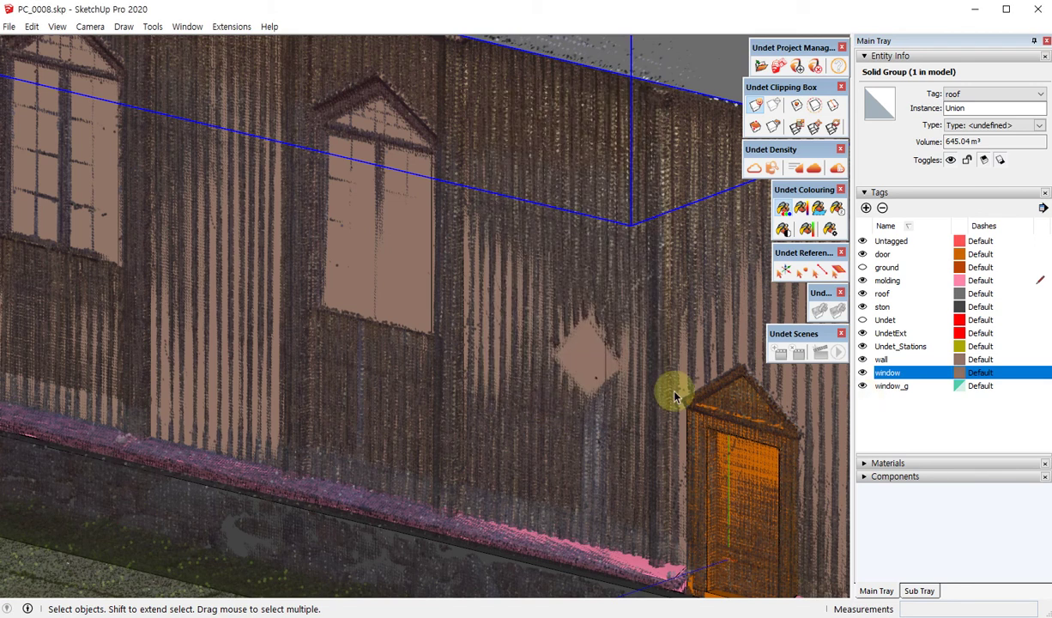
scroll(675, 396, down, 2)
scroll(652, 380, down, 3)
scroll(575, 369, up, 5)
scroll(486, 265, down, 1)
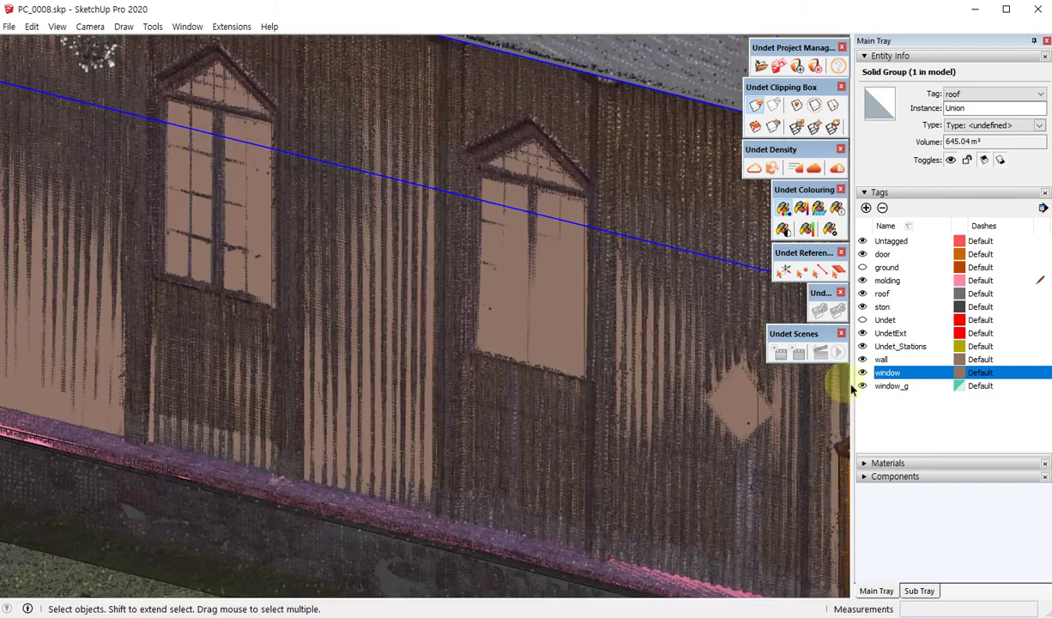
click(573, 409)
scroll(564, 412, down, 3)
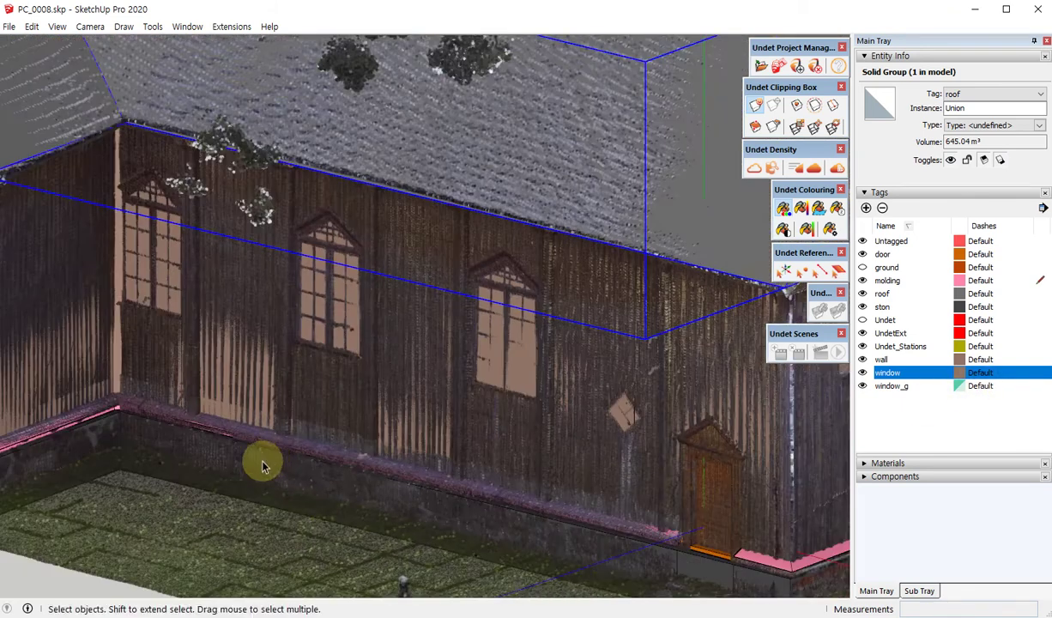
mouse_move(262, 461)
middle_down()
mouse_move(411, 415)
mouse_move(371, 352)
mouse_move(342, 272)
middle_up()
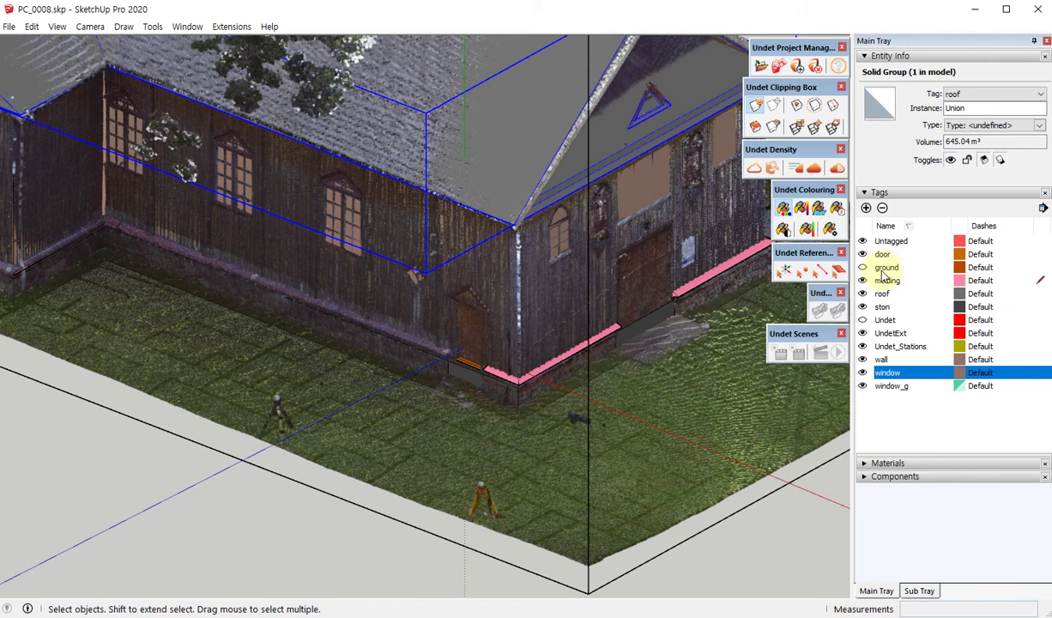
- Show the ground tag and colour it green (hue 124, S 56, B 64)
click(864, 268)
mouse_move(695, 394)
middle_down()
mouse_move(681, 465)
mouse_move(762, 413)
middle_up()
scroll(762, 412, up, 3)
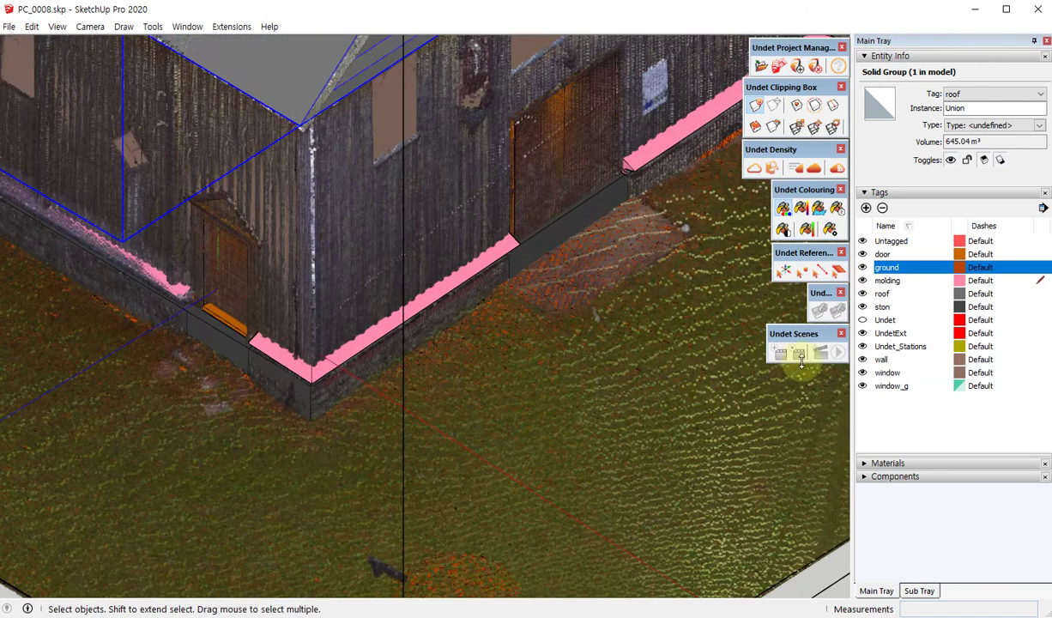
click(960, 268)
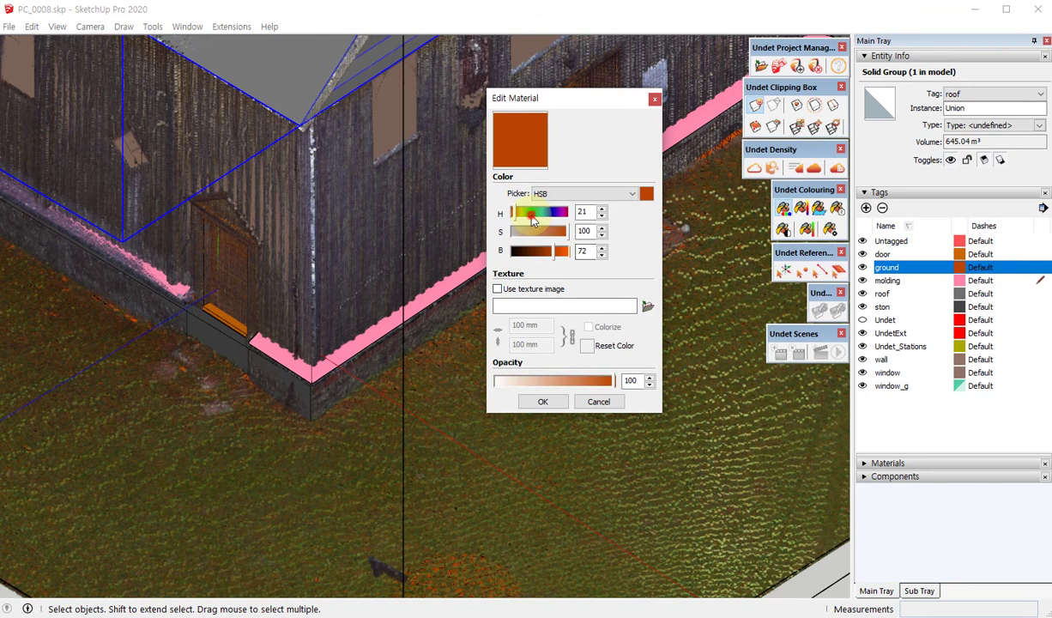
click(532, 220)
drag(546, 235, 548, 252)
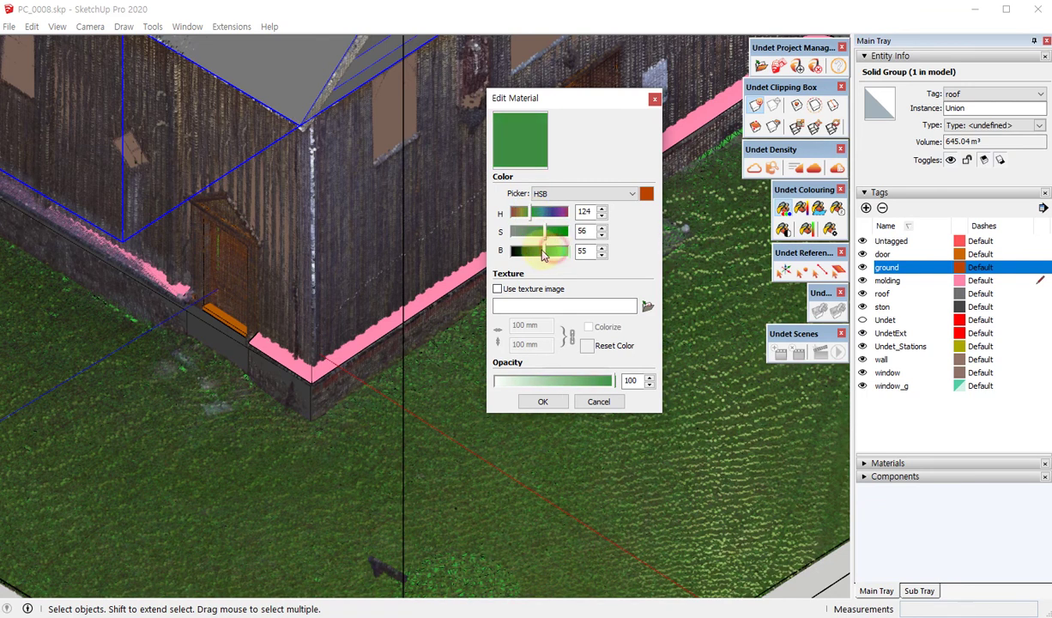
click(543, 399)
- Make the molding tag grey (saturation 0, brightness 44) instead of pink
scroll(553, 379, up, 3)
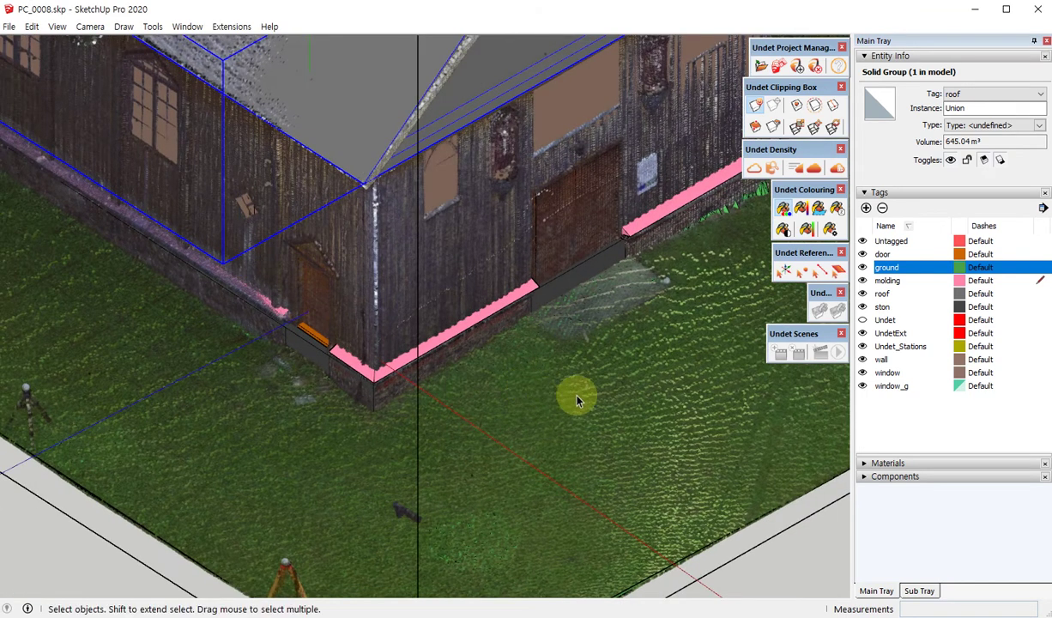
middle_drag(384, 391, 336, 353)
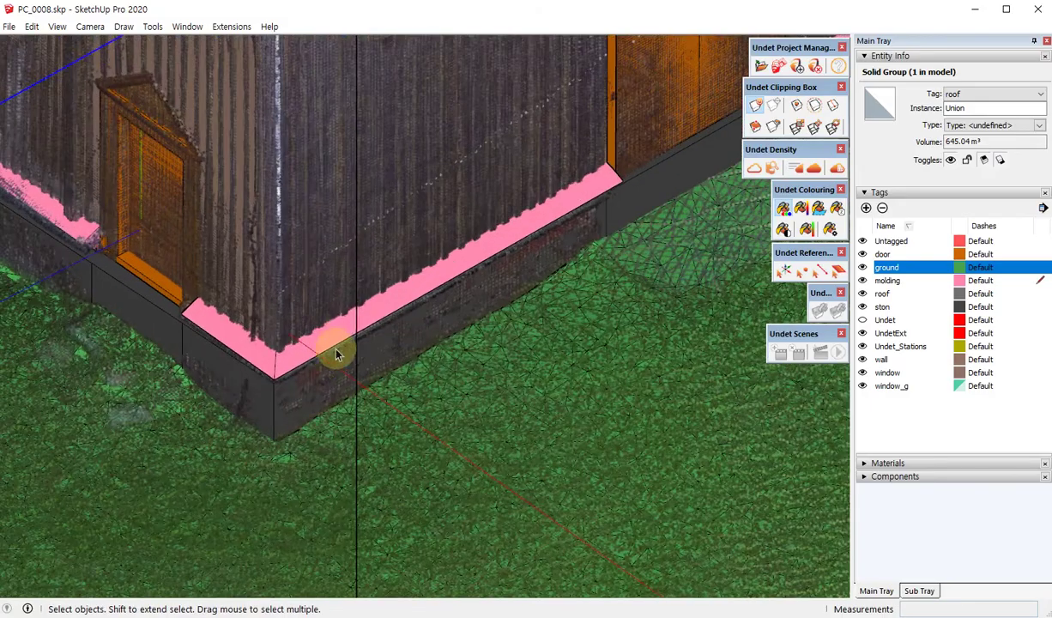
scroll(317, 351, up, 5)
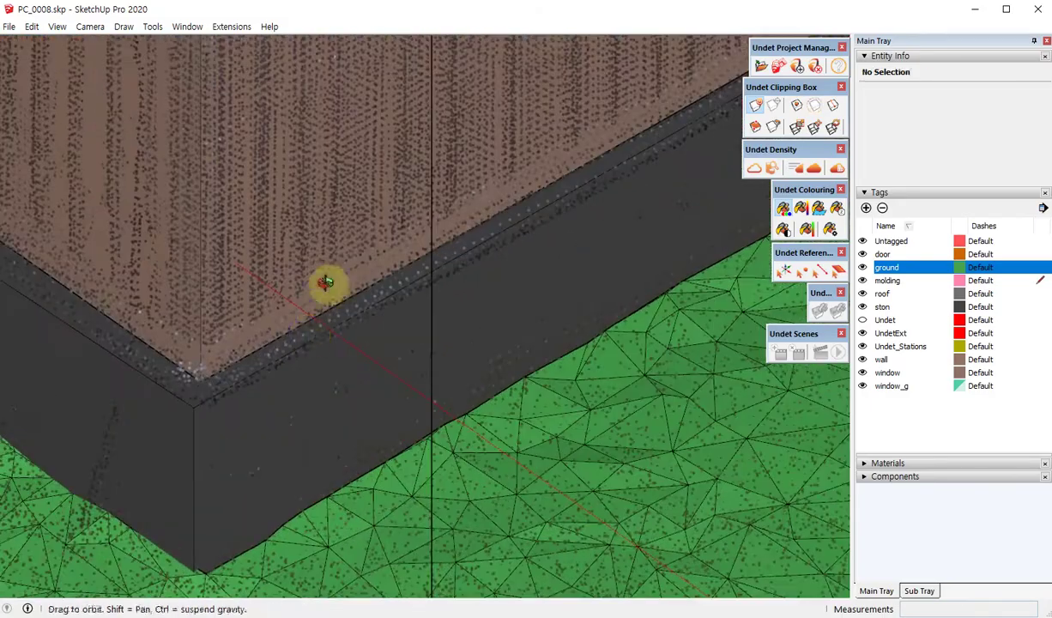
mouse_move(324, 281)
middle_down()
mouse_move(543, 106)
mouse_move(519, 239)
mouse_move(486, 284)
middle_up()
scroll(517, 237, down, 3)
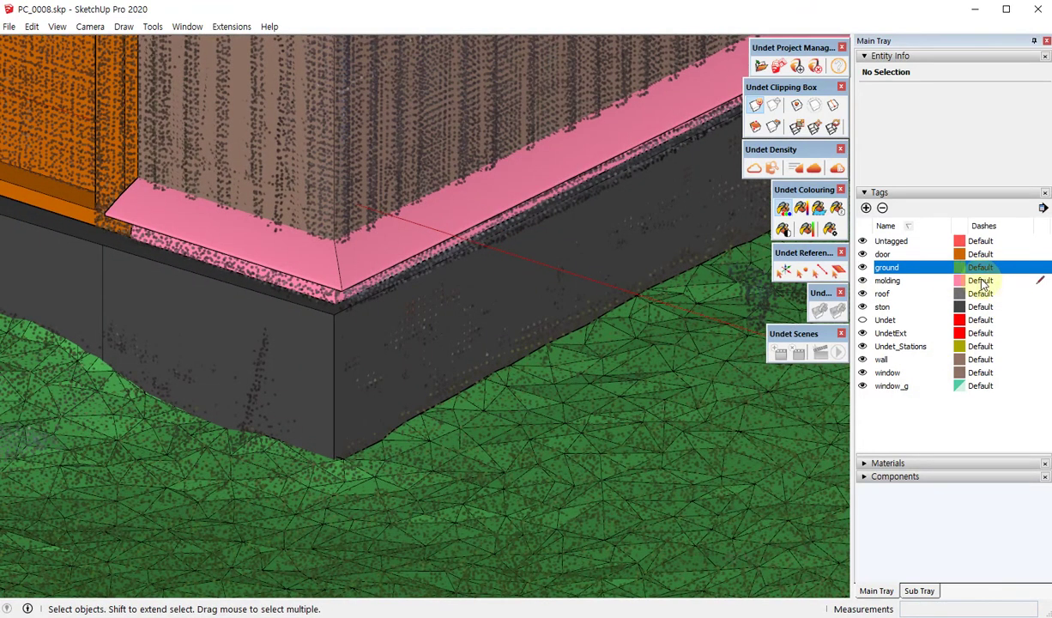
click(942, 283)
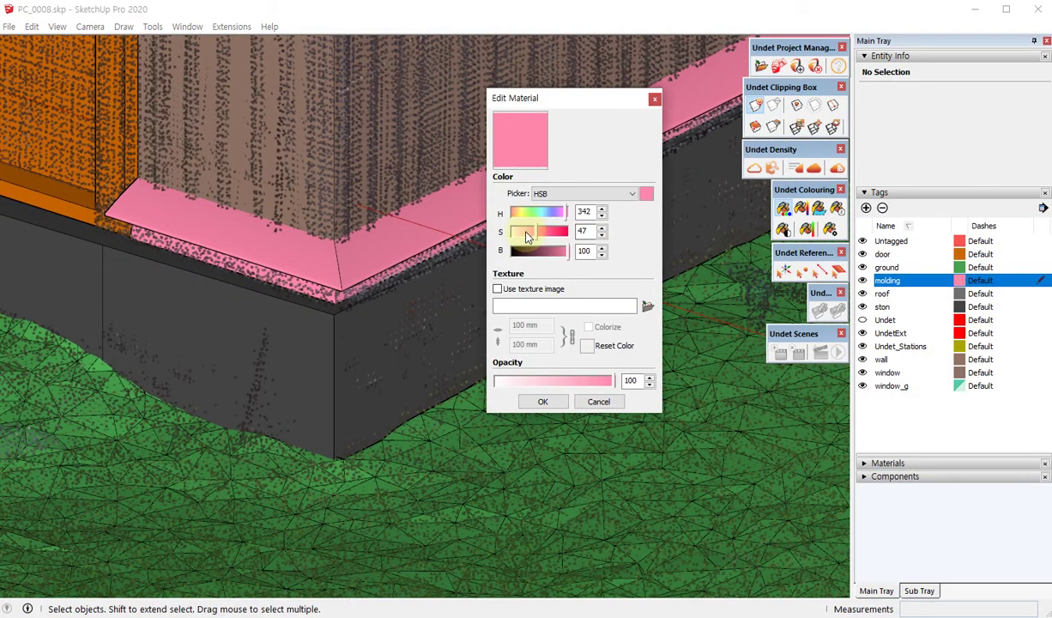
mouse_move(527, 237)
mouse_down()
mouse_move(507, 249)
mouse_move(535, 252)
mouse_up()
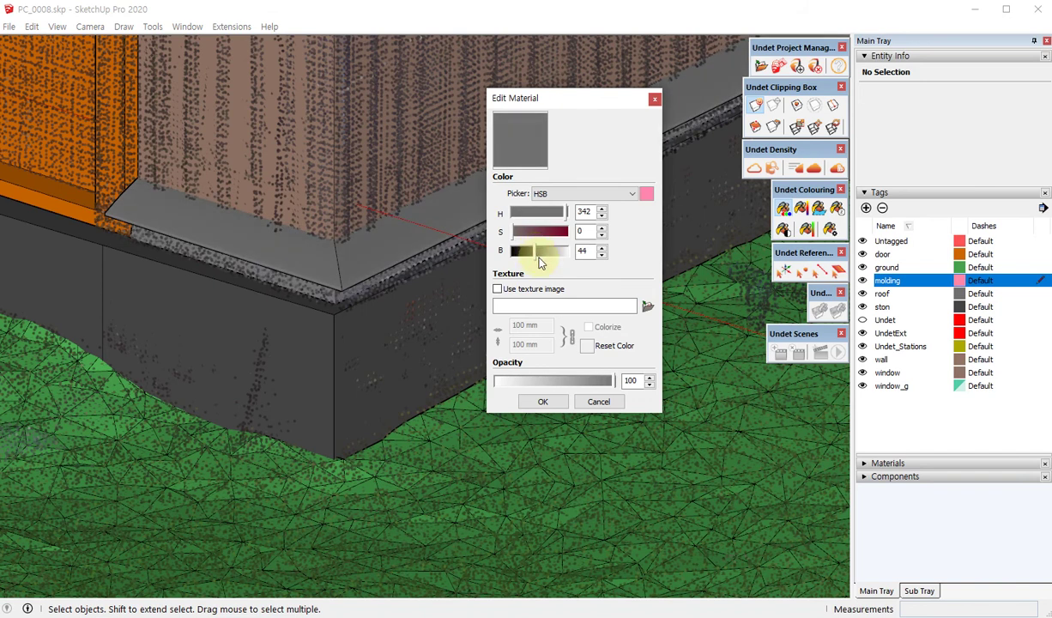
click(542, 405)
scroll(586, 371, down, 3)
- Orbit around the church to inspect the new colours on the window wall
scroll(580, 364, down, 3)
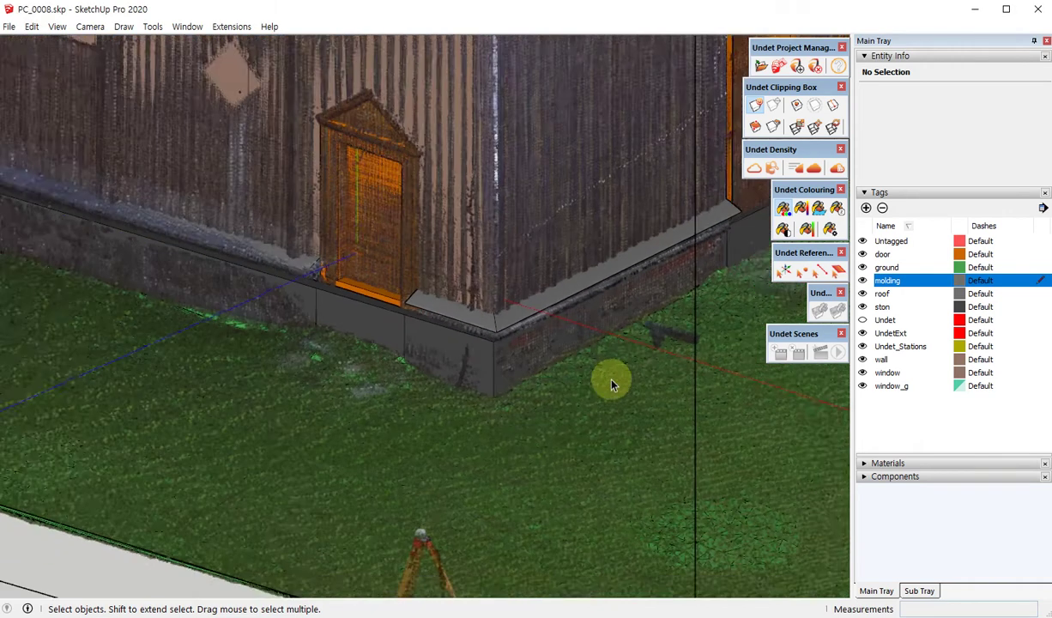
scroll(611, 381, down, 3)
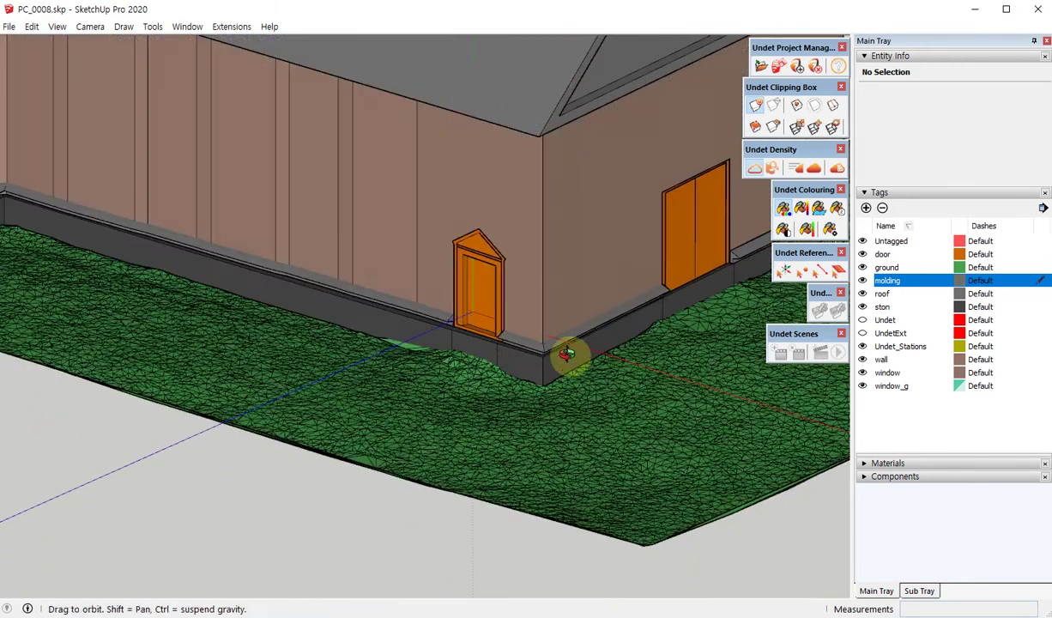
scroll(471, 442, down, 2)
scroll(536, 383, down, 3)
mouse_move(536, 383)
middle_down()
mouse_move(110, 359)
mouse_move(216, 376)
mouse_move(493, 363)
mouse_move(507, 421)
mouse_move(777, 392)
mouse_move(340, 352)
mouse_move(677, 359)
middle_up()
scroll(468, 368, up, 3)
scroll(442, 347, up, 3)
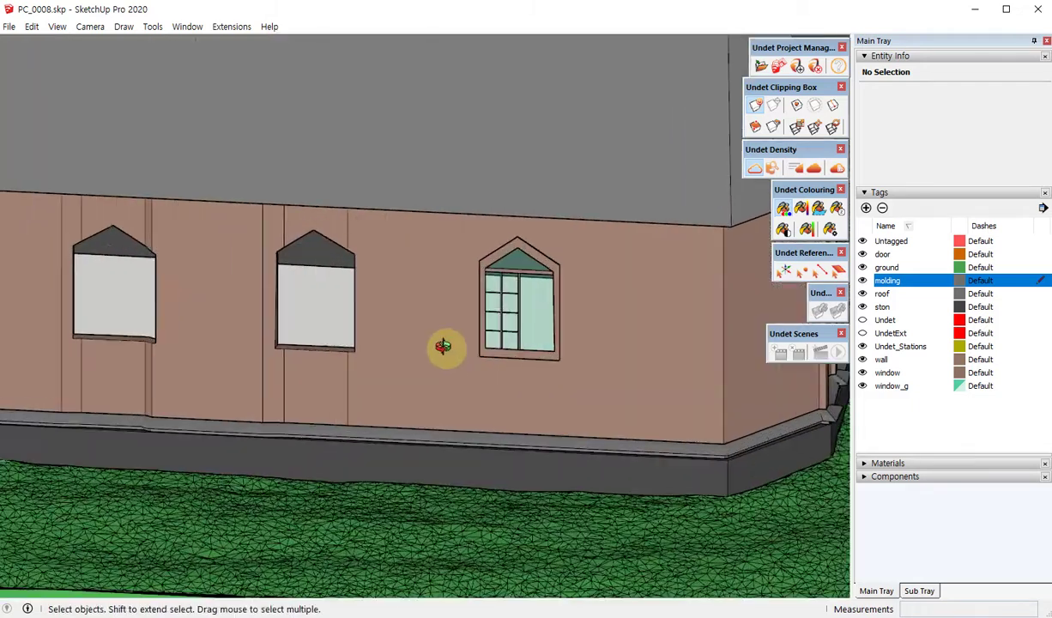
mouse_move(441, 347)
middle_down()
mouse_move(747, 344)
mouse_move(217, 346)
middle_up()
scroll(317, 376, down, 3)
scroll(481, 364, down, 3)
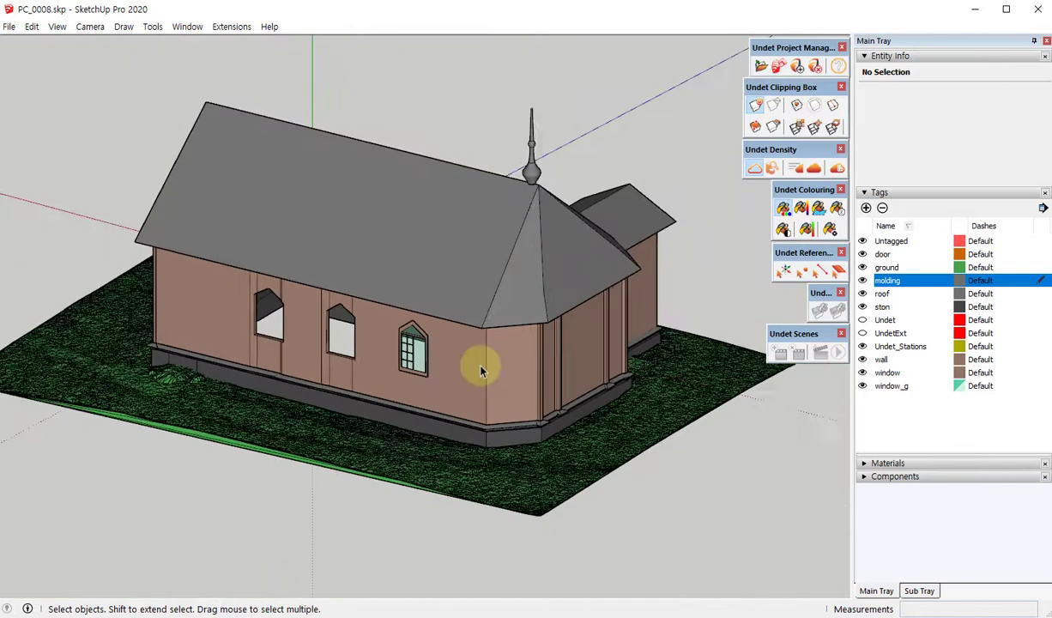
mouse_move(482, 364)
middle_down()
mouse_move(246, 411)
mouse_move(372, 453)
middle_up()
scroll(608, 371, up, 3)
- Enter the terrain group for editing, isolated from the church
middle_drag(608, 371, 261, 352)
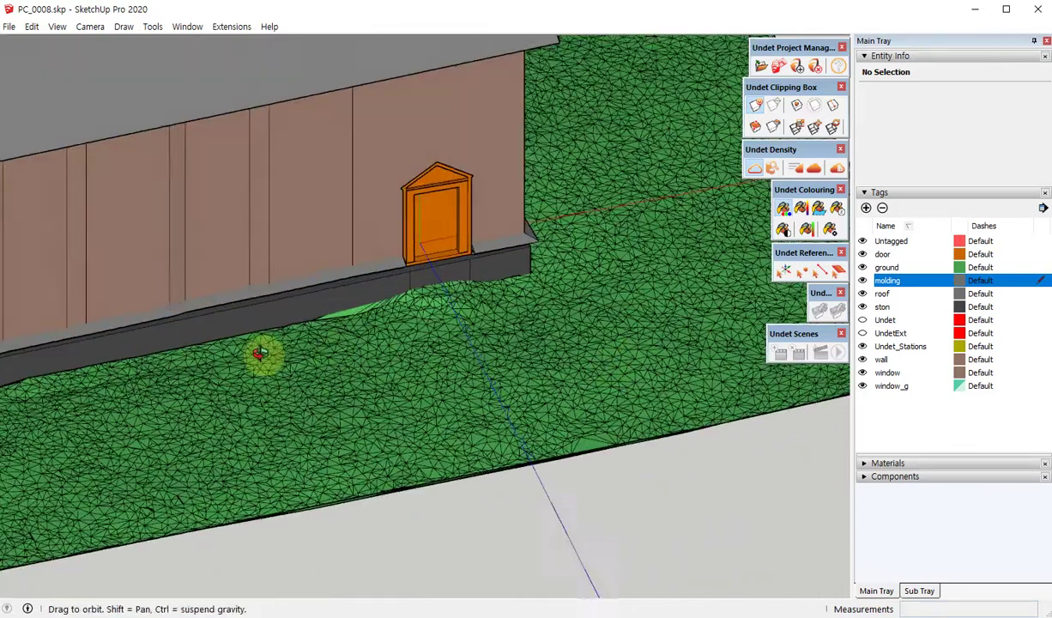
scroll(275, 305, down, 2)
scroll(518, 390, down, 2)
scroll(518, 391, up, 2)
scroll(477, 371, up, 2)
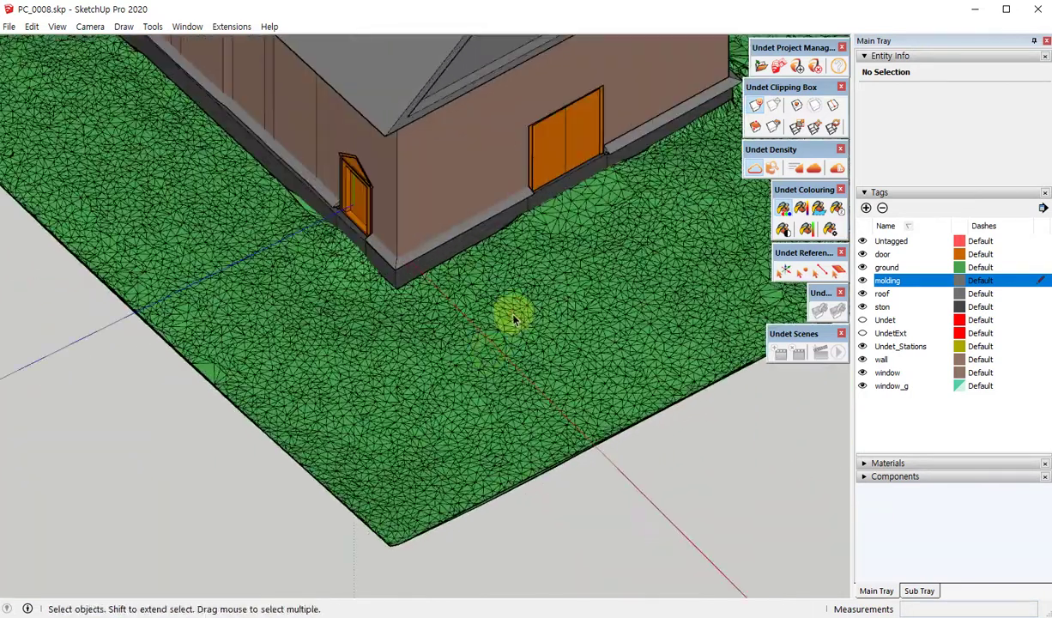
double_click(512, 312)
scroll(515, 338, down, 2)
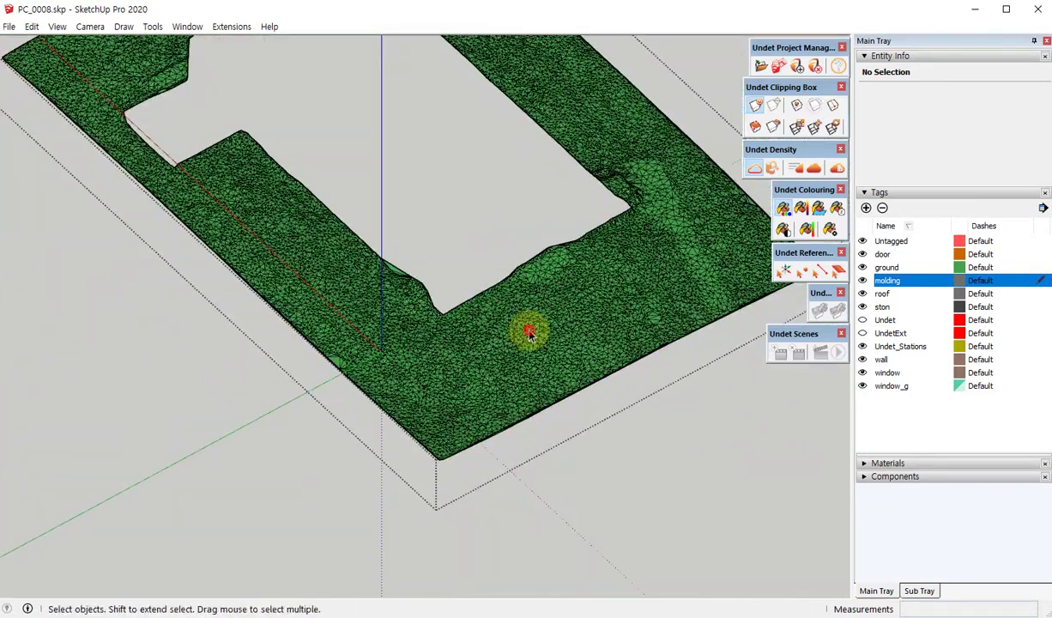
- Select the whole terrain mesh and soften/smooth its edges at 76.8 degrees
triple_click(529, 334)
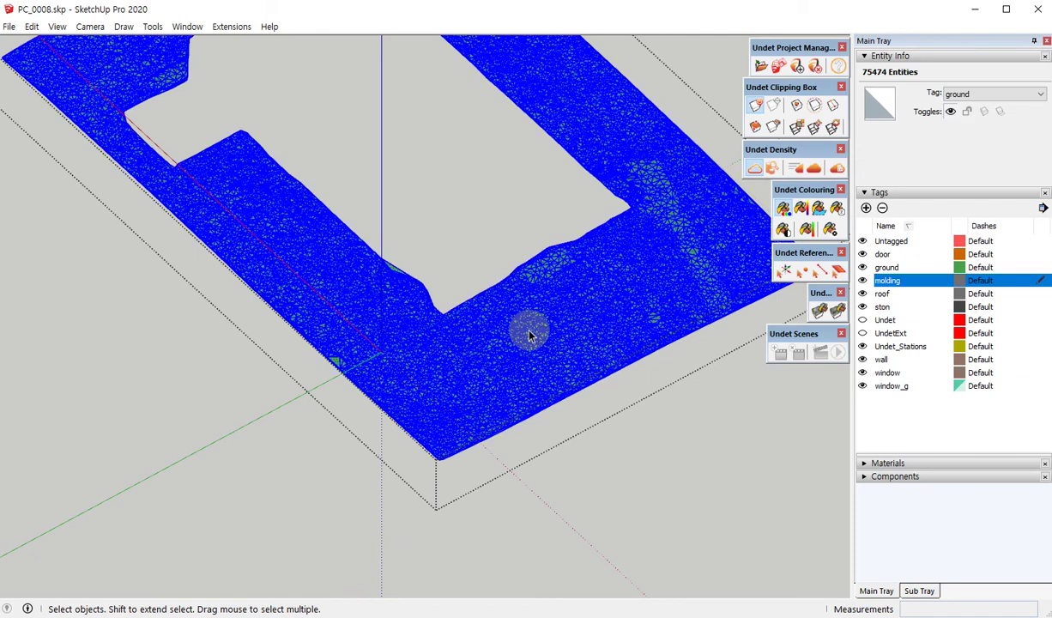
right_click(572, 299)
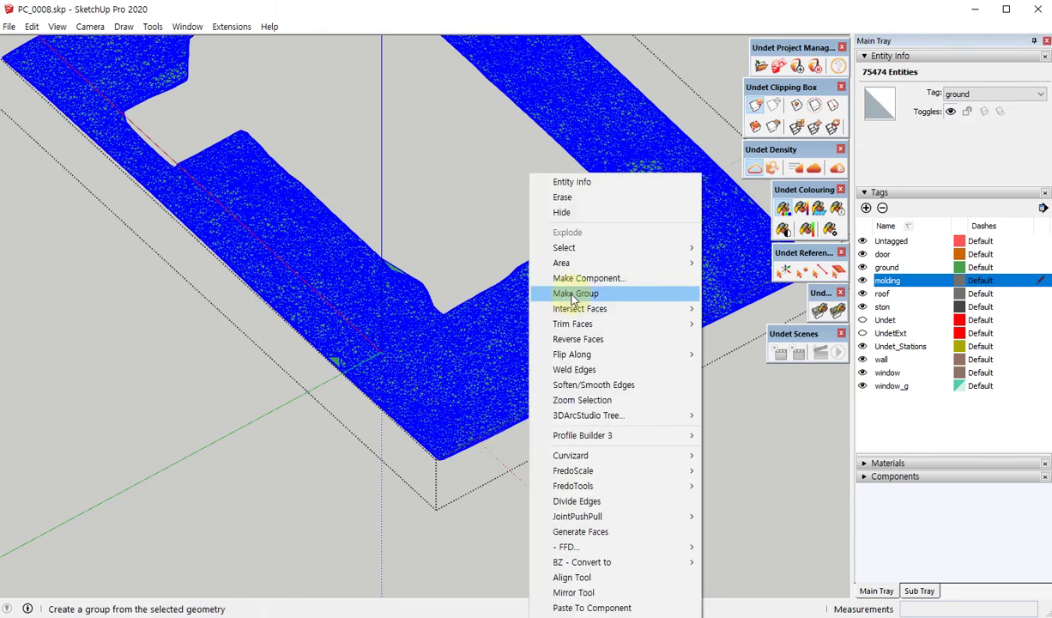
click(632, 379)
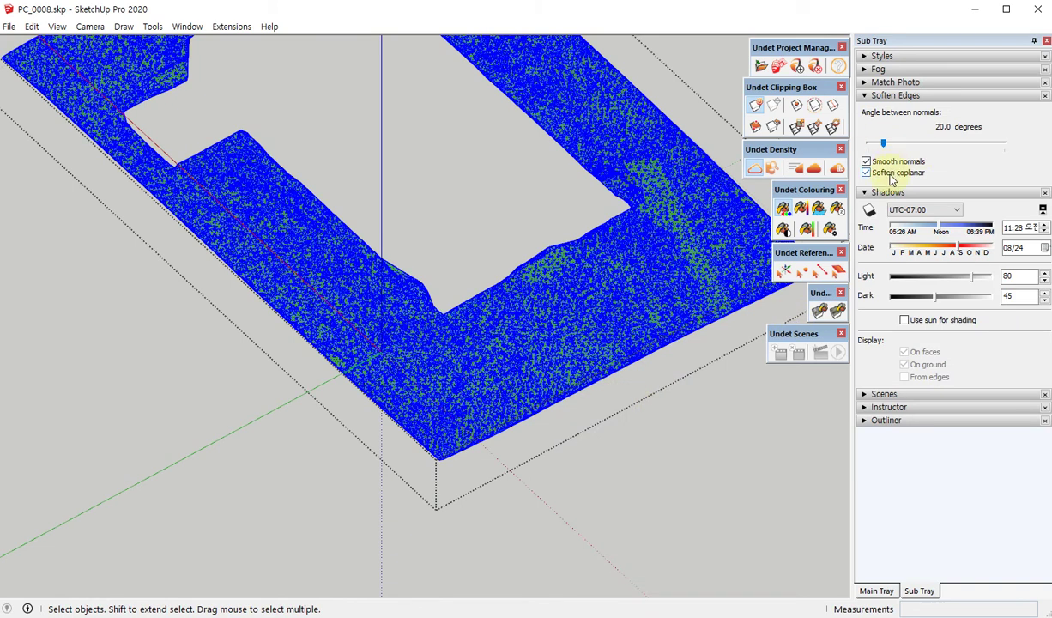
drag(938, 145, 926, 143)
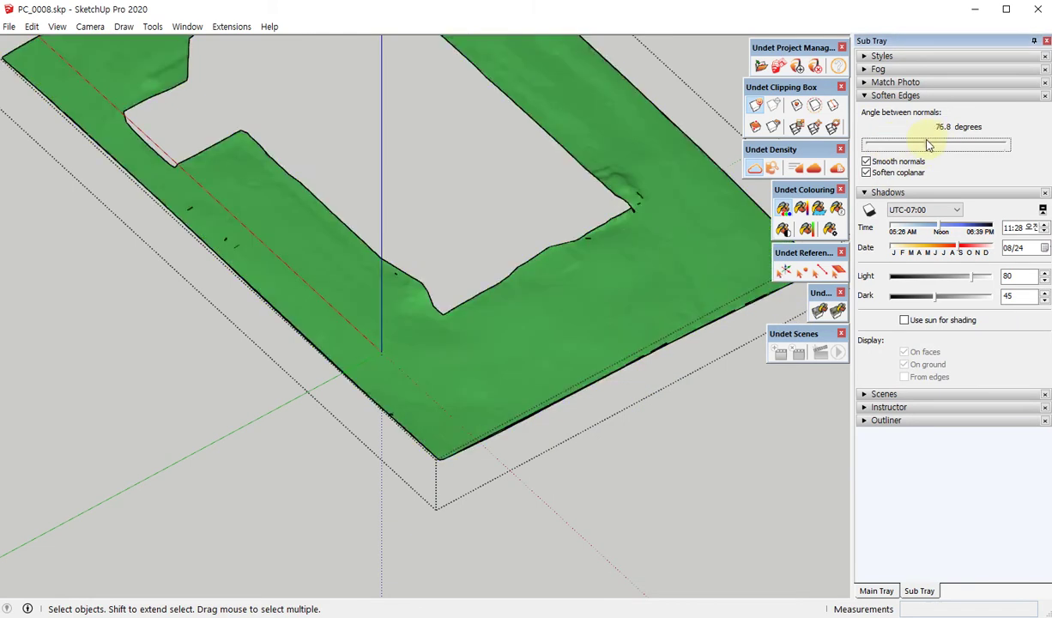
scroll(352, 383, down, 3)
scroll(186, 420, up, 2)
click(186, 420)
mouse_move(186, 420)
middle_down()
mouse_move(464, 246)
mouse_move(483, 346)
middle_up()
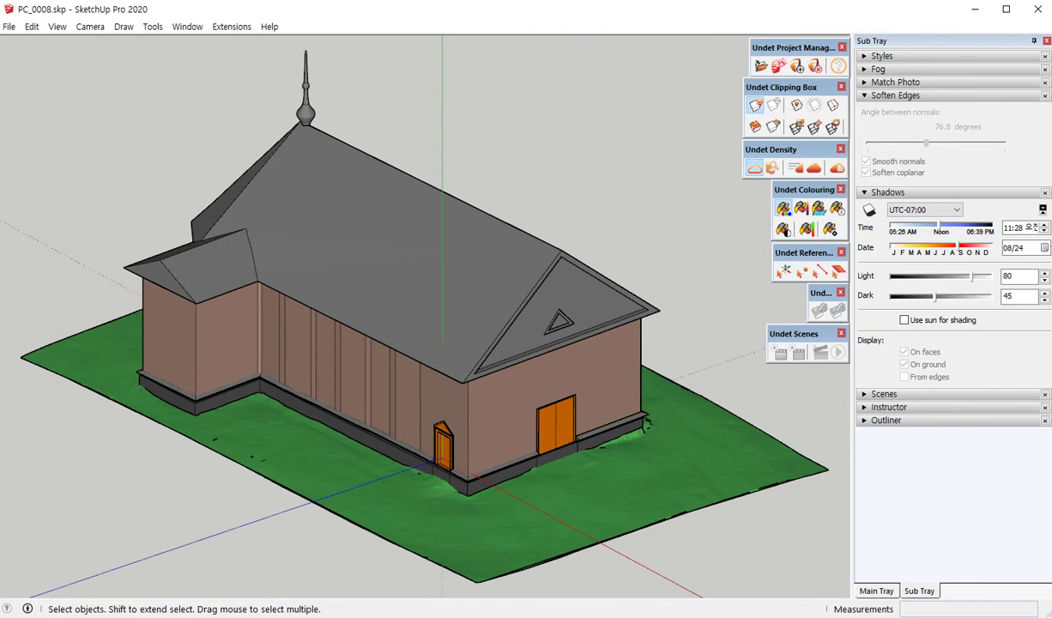